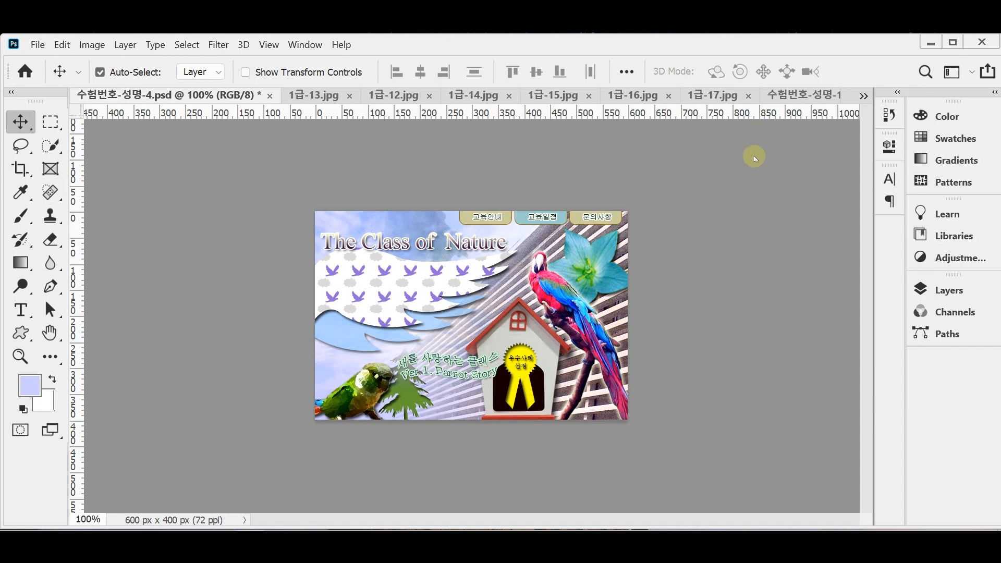
Step: Look through the source images from 1급-12.jpg to 1급-17.jpg, and return to the finished reference design 수험번호-성명-4.psd
click(315, 95)
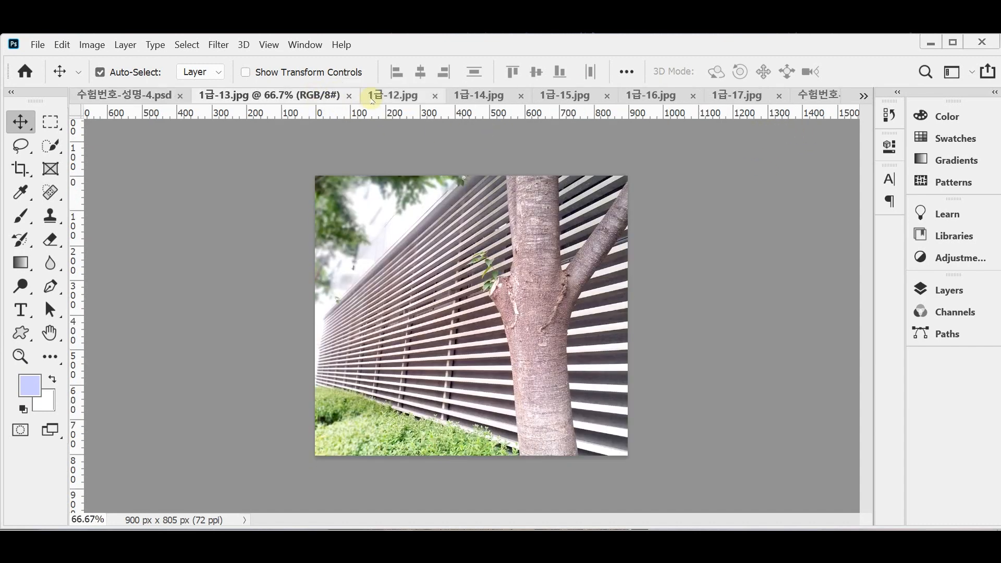
click(394, 96)
click(253, 95)
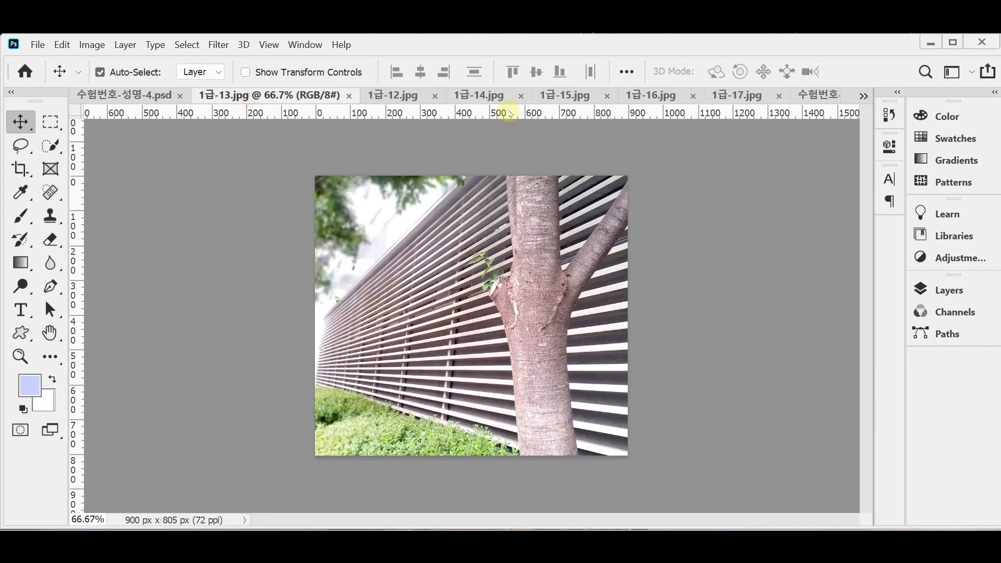
click(491, 96)
click(560, 95)
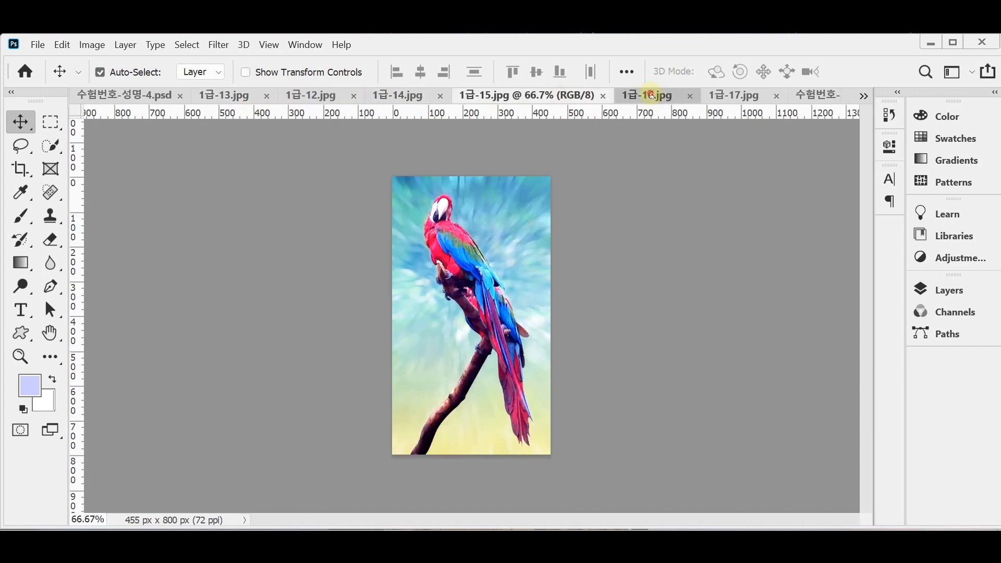
click(649, 96)
click(735, 95)
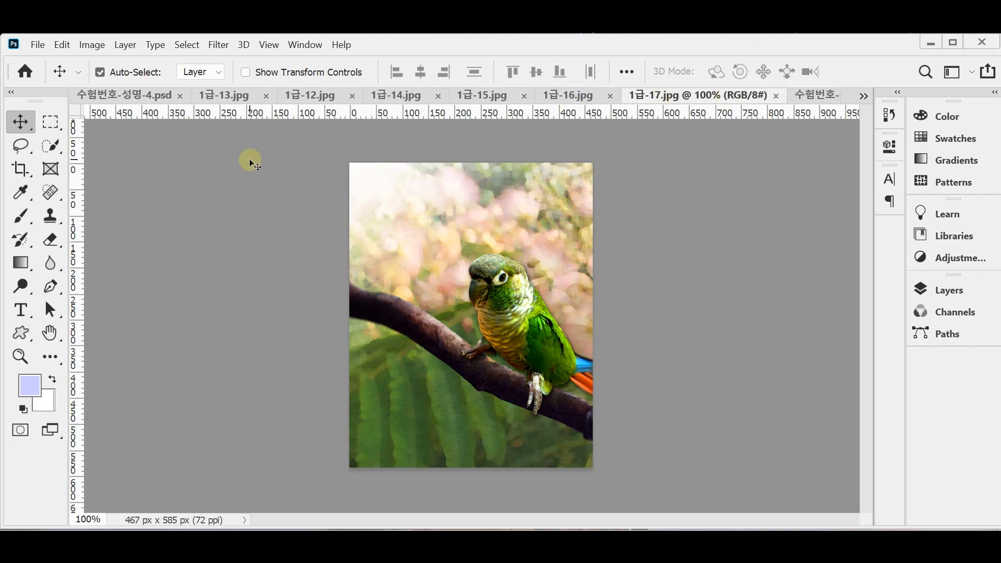
click(150, 96)
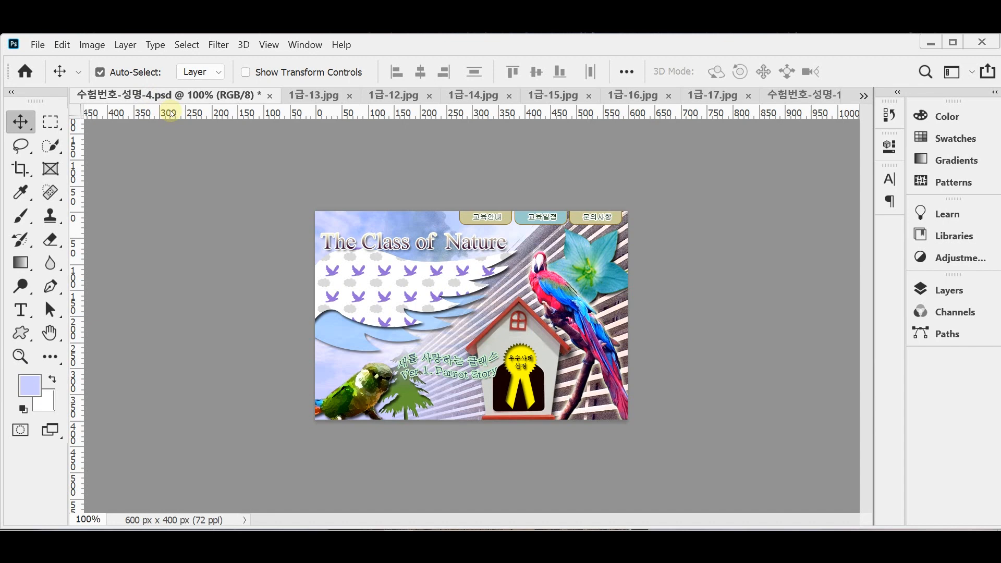
Step: Create a new 600 x 400 px document at 72 pixels/inch in RGB Color with a white background
key(ctrl+n)
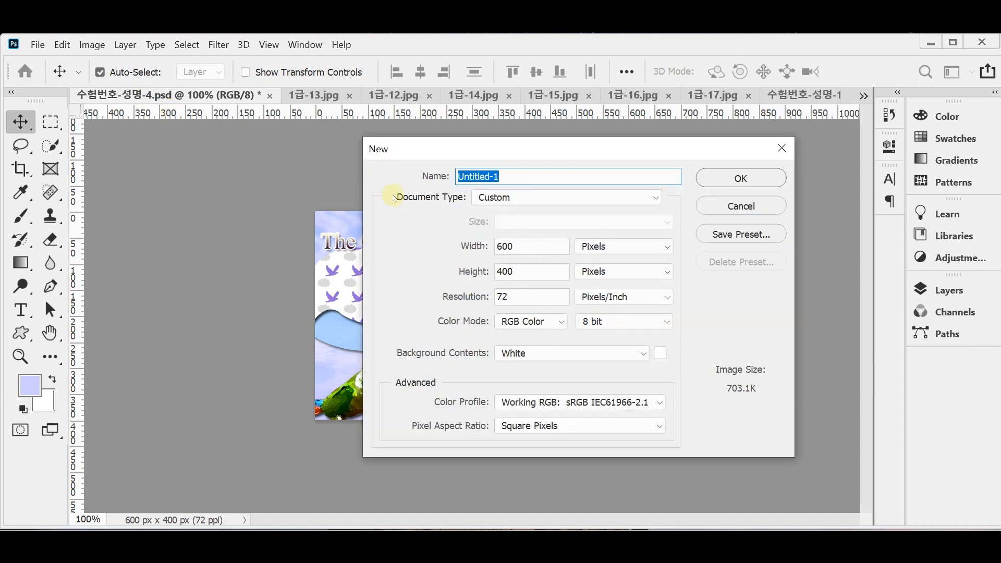
drag(410, 150, 375, 118)
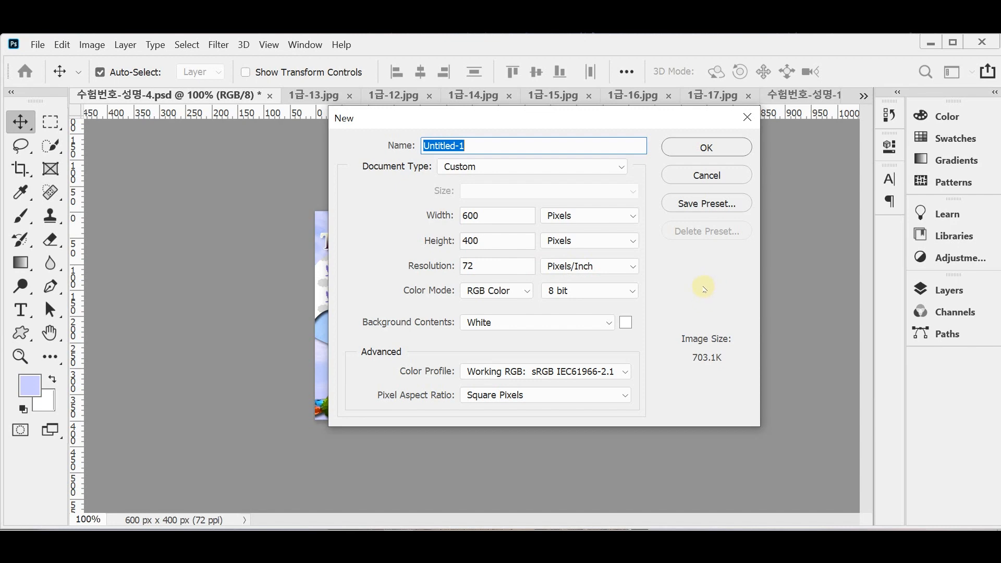
key(Return)
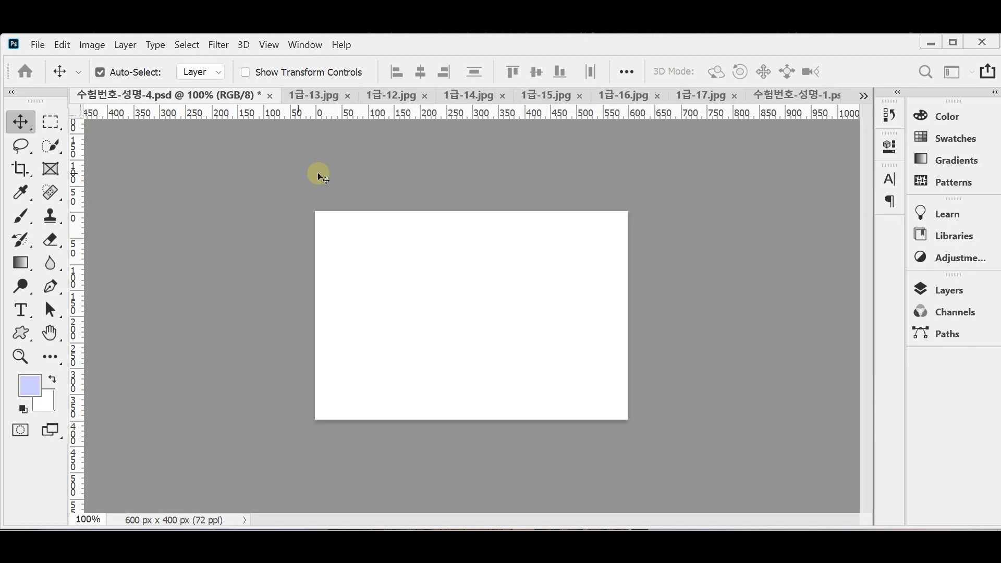
Step: Float the new document and the reference design in separate windows side by side, enlarging the new window to show its whole canvas
drag(704, 94, 556, 198)
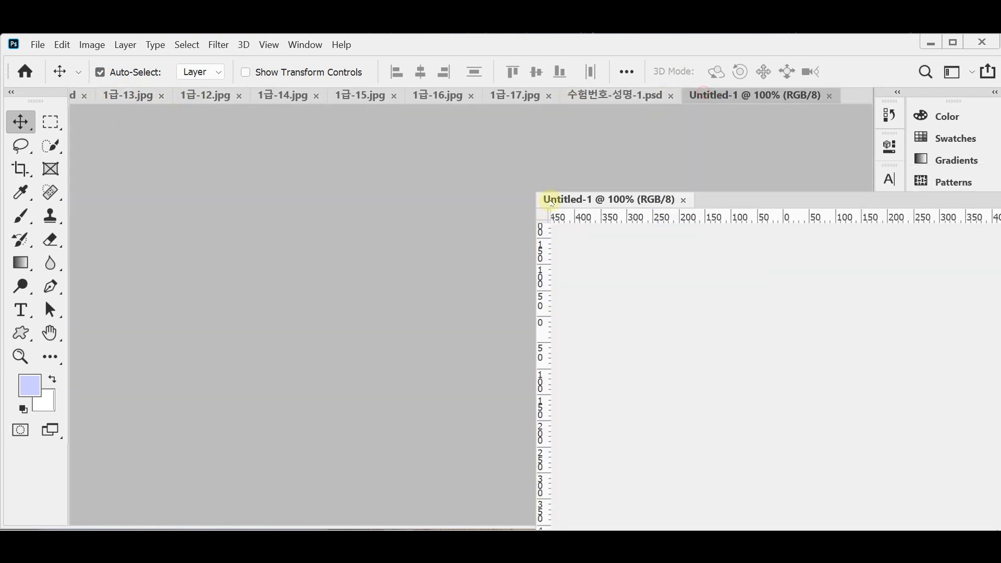
drag(152, 95, 181, 170)
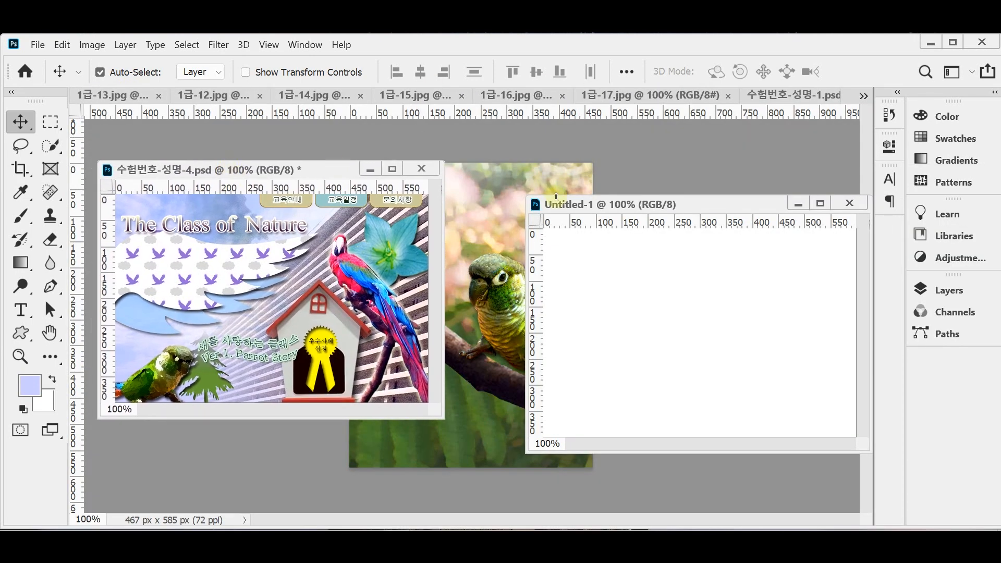
drag(586, 207, 506, 173)
drag(791, 425, 840, 455)
Step: Show the grid in both the new document and the reference design, and make the new document active
key(ctrl+apostrophe)
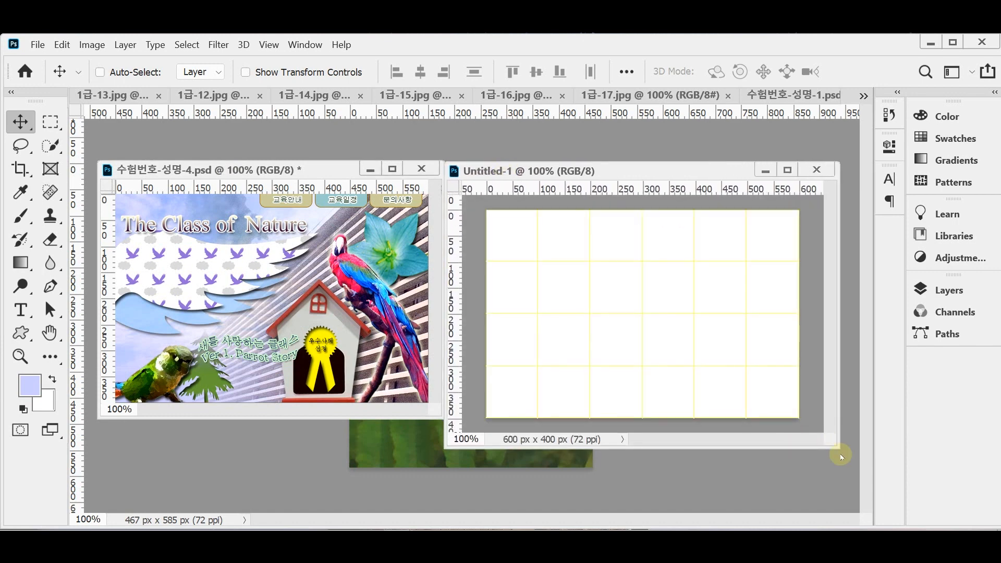
click(215, 167)
key(ctrl+apostrophe)
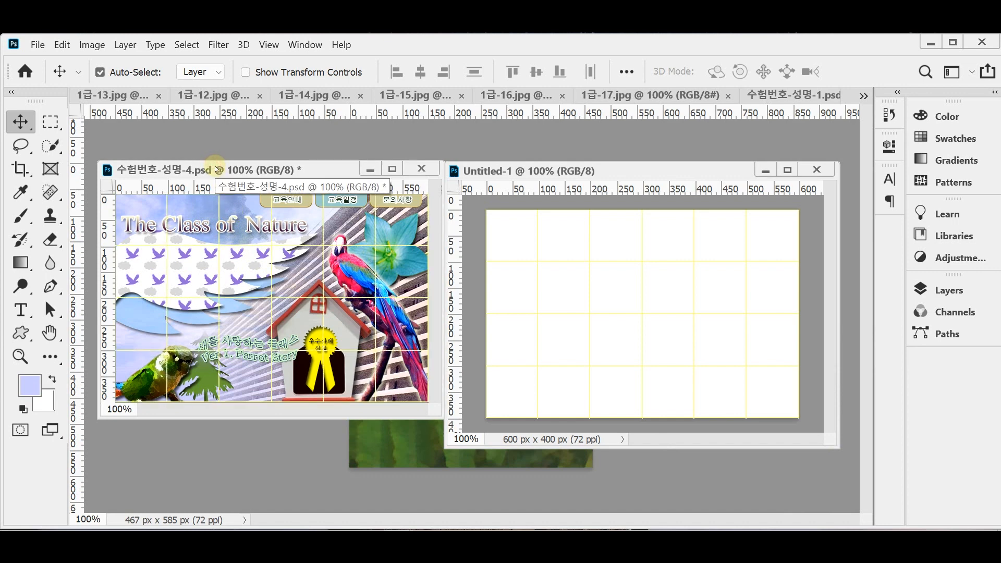
click(560, 171)
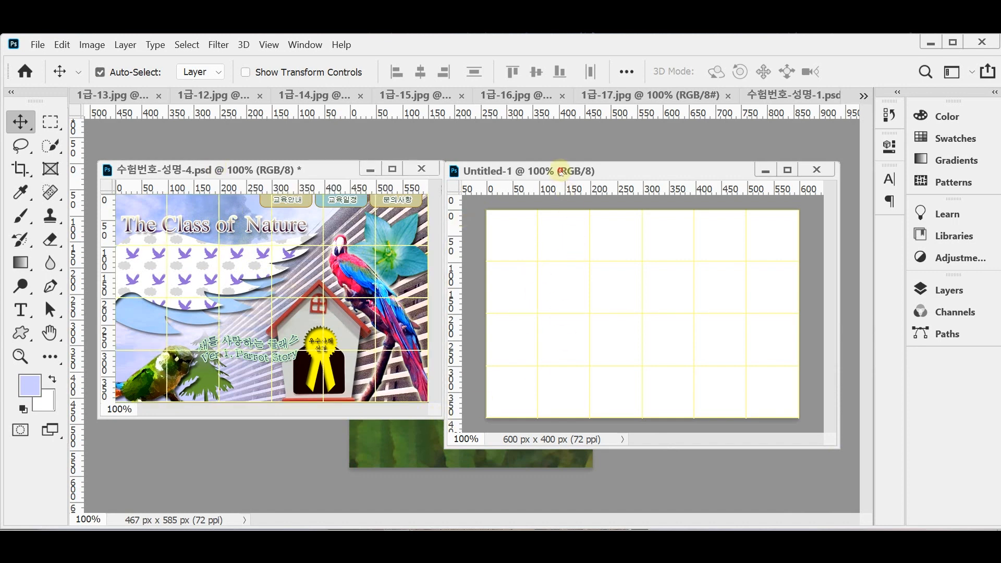
drag(560, 171, 560, 166)
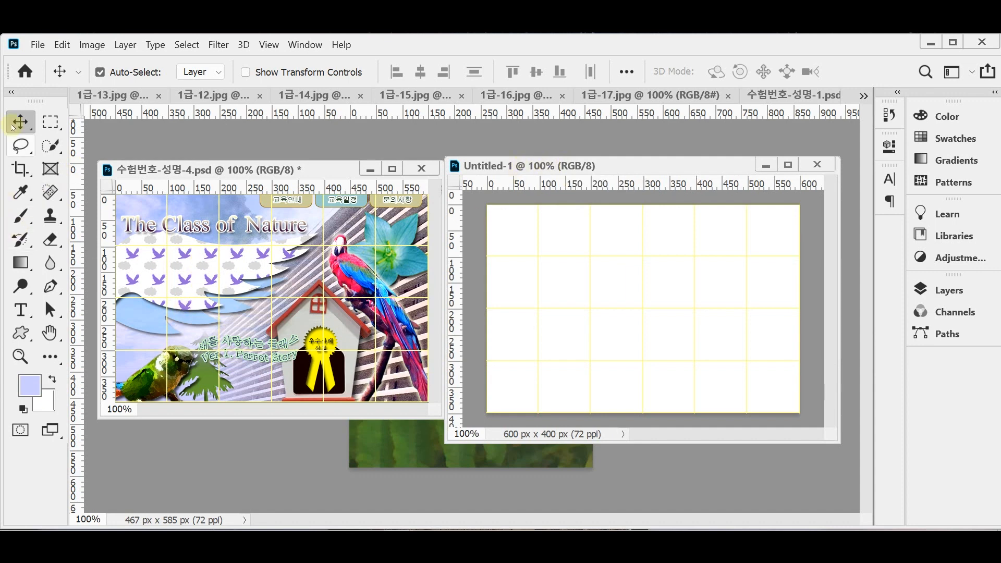
Step: Fill the new document's background with the foreground color #ccccff
click(28, 390)
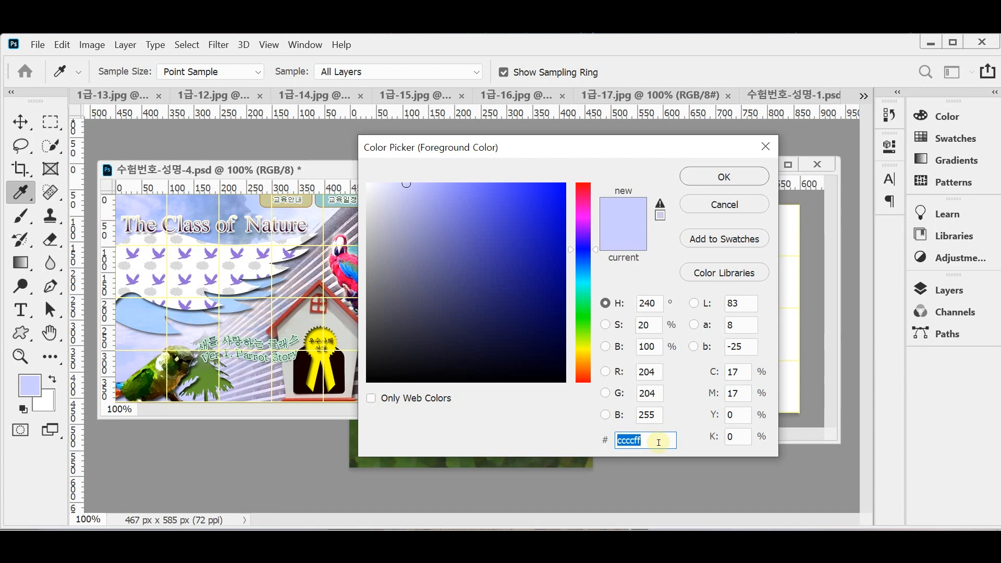
key(Return)
key(v)
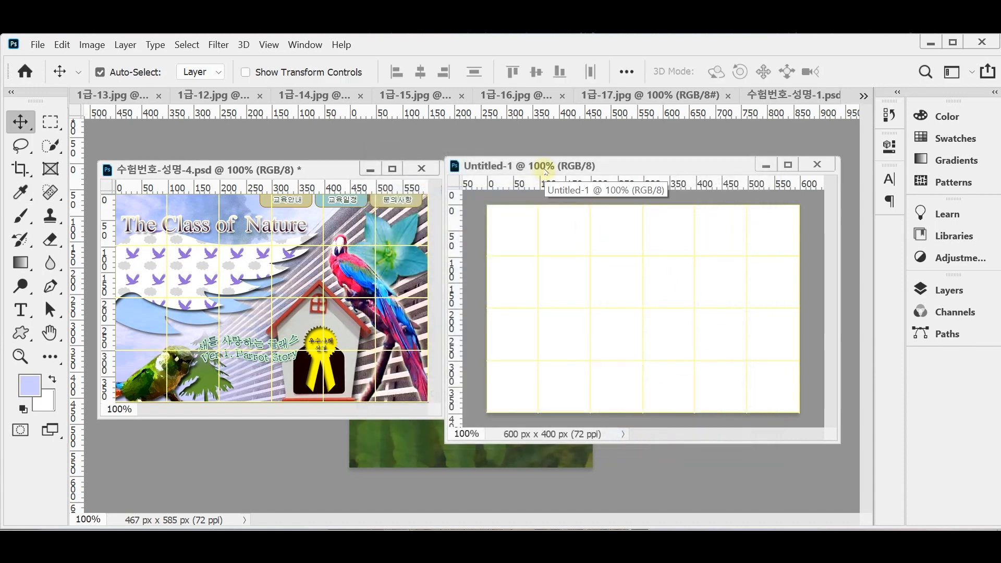
key(alt)
key(alt+BackSpace)
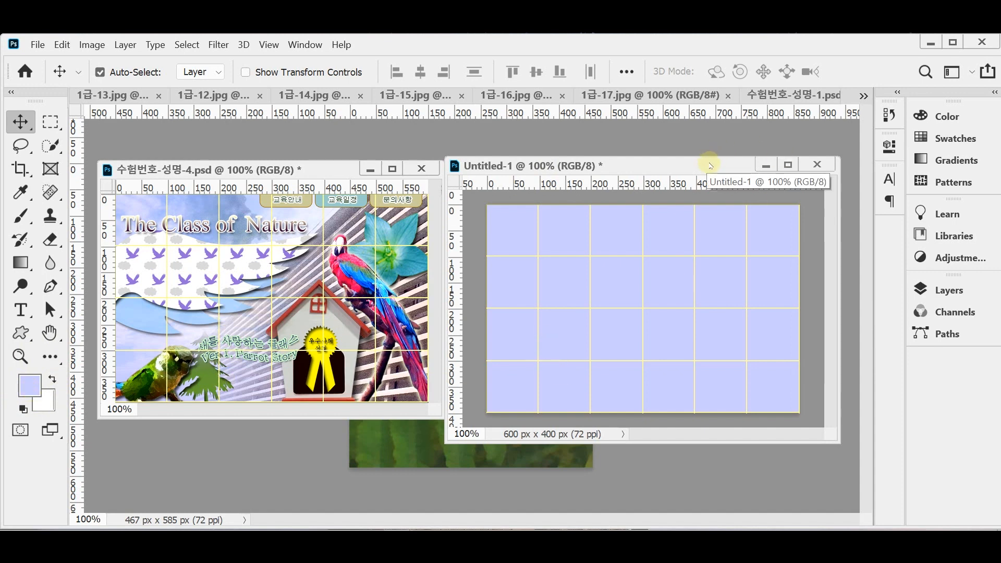
Step: Copy the entire sky image from 1급-12.jpg and close that file
drag(212, 97, 280, 155)
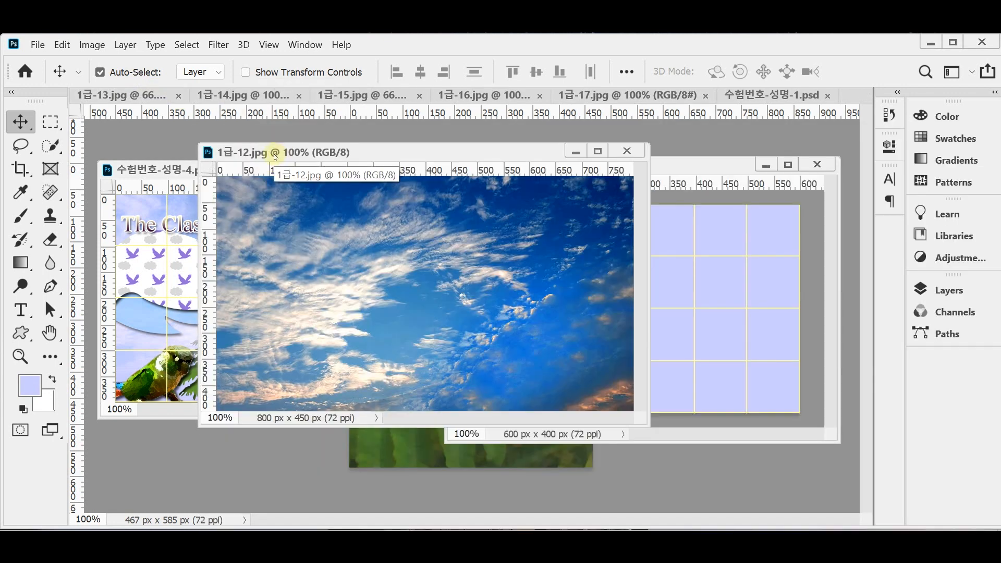
key(ctrl)
key(ctrl+a)
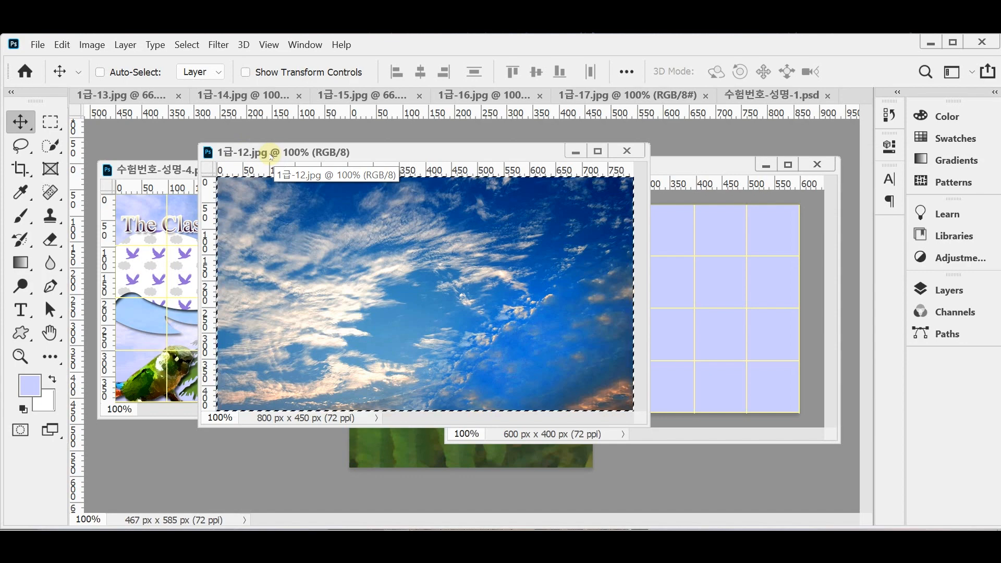
key(ctrl+w)
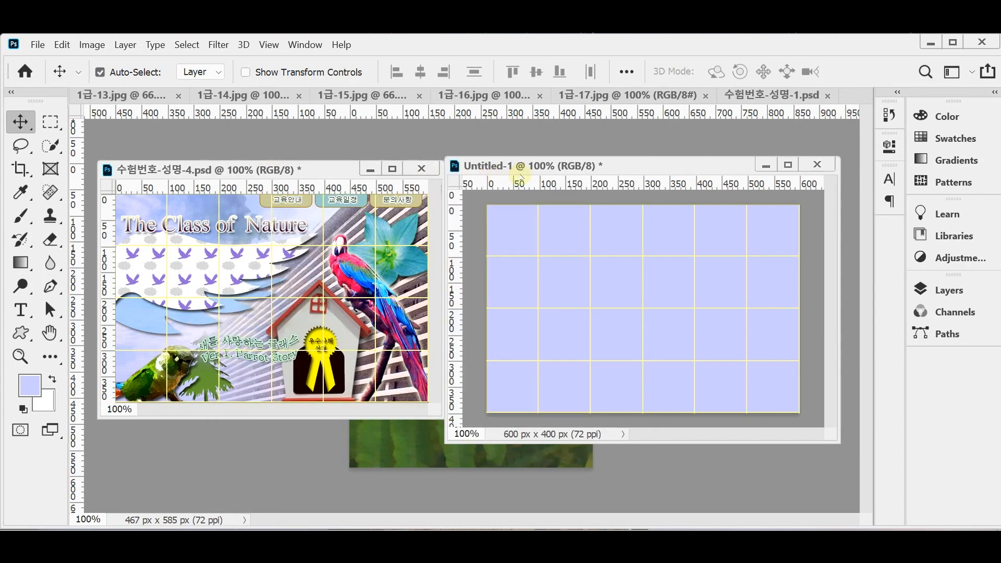
Step: Paste the sky image into the new document and position it with Free Transform to cover the canvas
key(ctrl+v)
key(ctrl+t)
drag(529, 239, 524, 238)
key(Return)
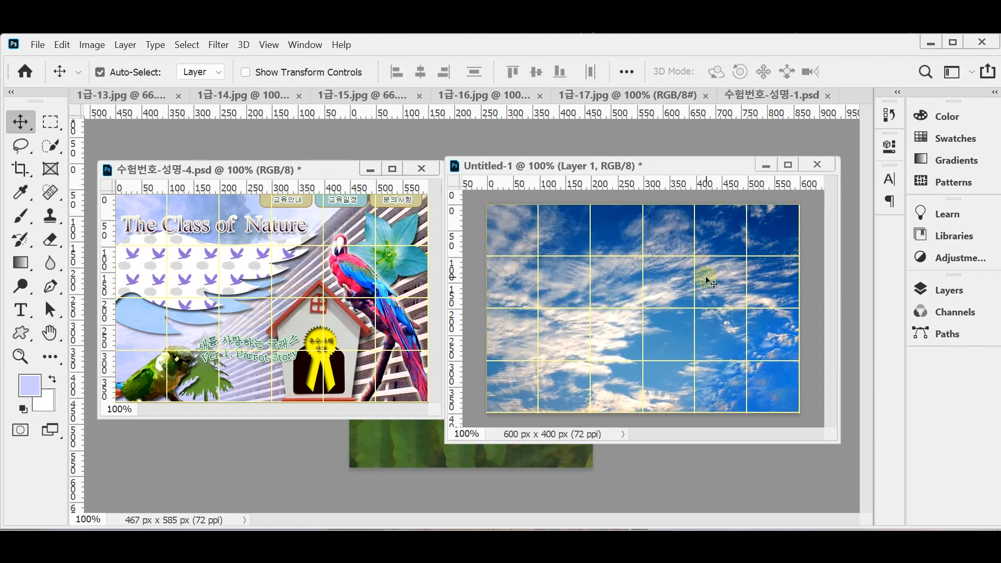
Step: Set the blend mode of the sky layer to Overlay
click(946, 291)
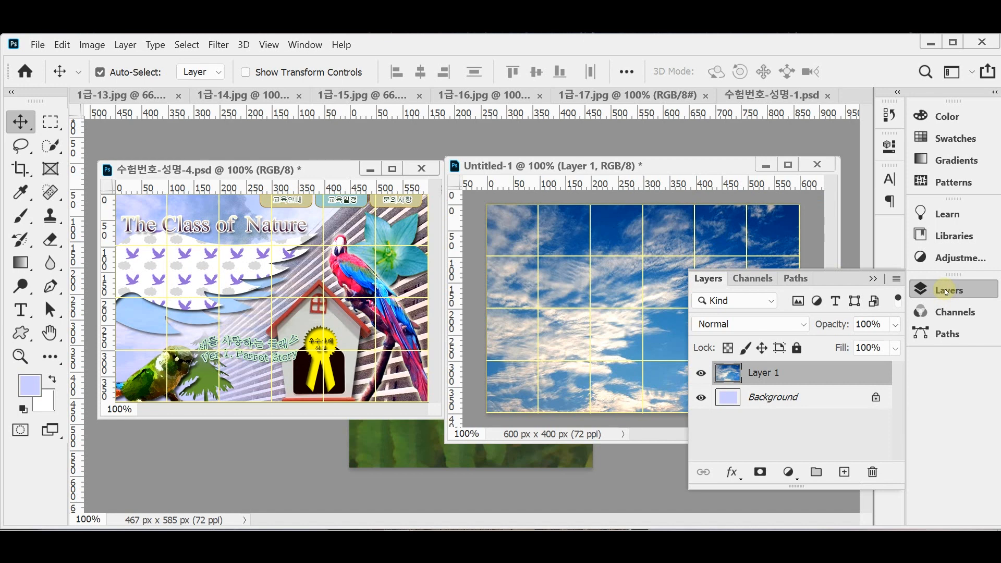
click(804, 325)
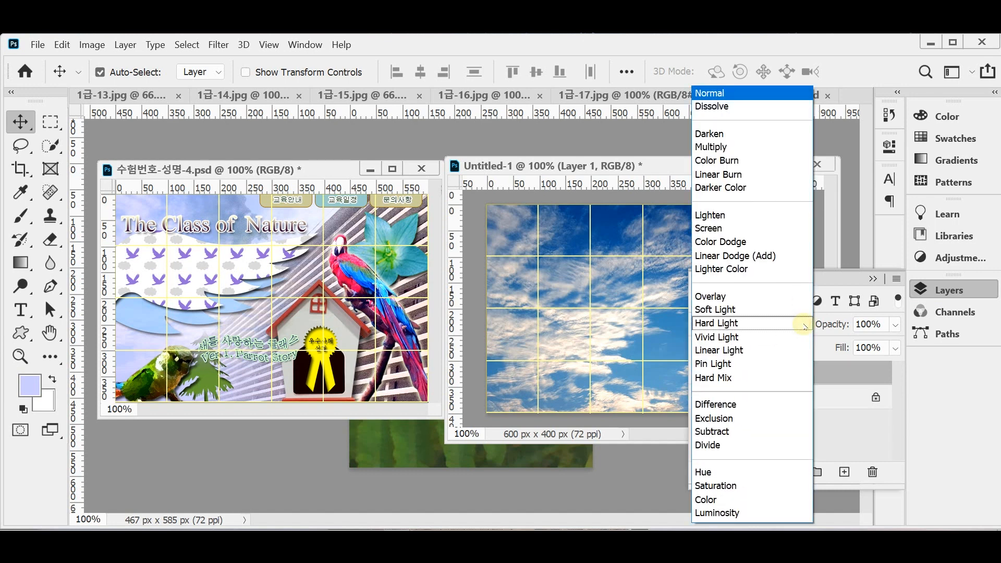
click(770, 297)
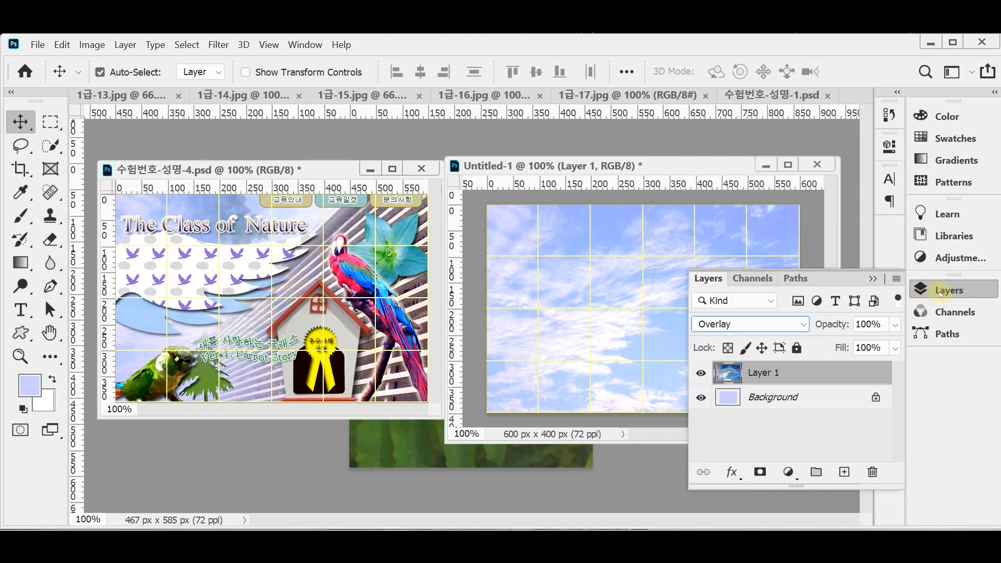
click(941, 293)
Step: Save the new document as 수험번호-성명-4 in Photoshop format in the 임시 folder on the desktop
key(ctrl)
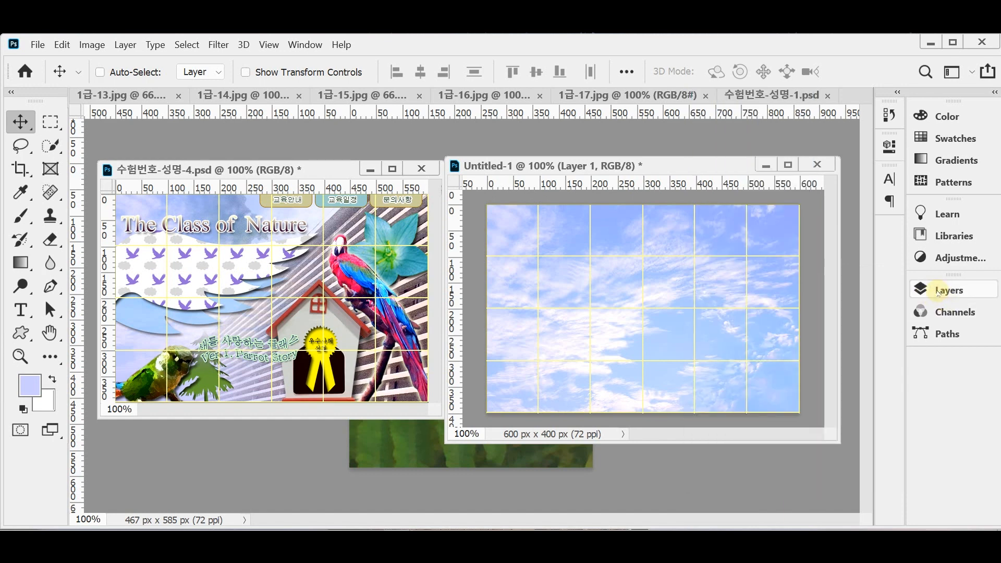
key(ctrl+s)
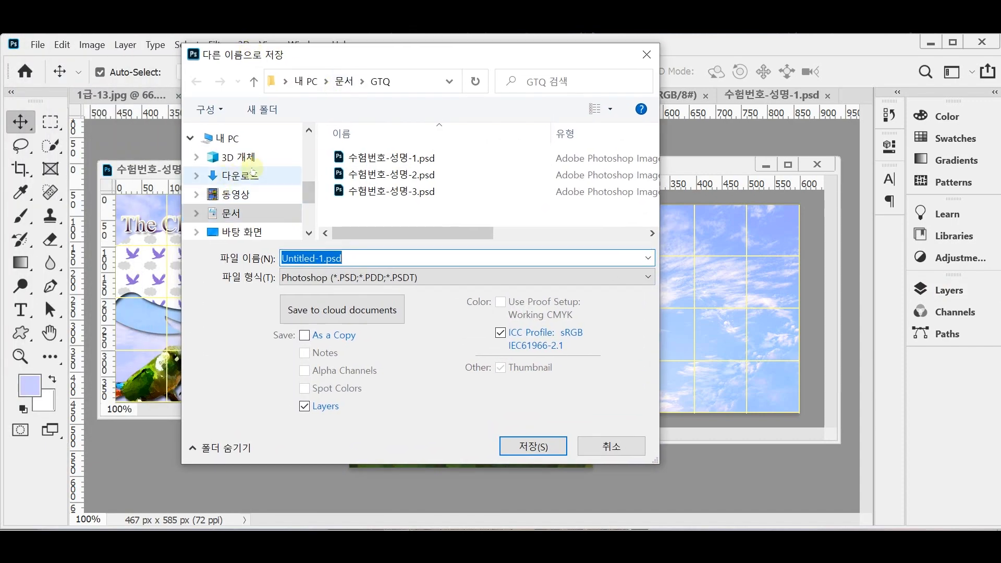
click(229, 138)
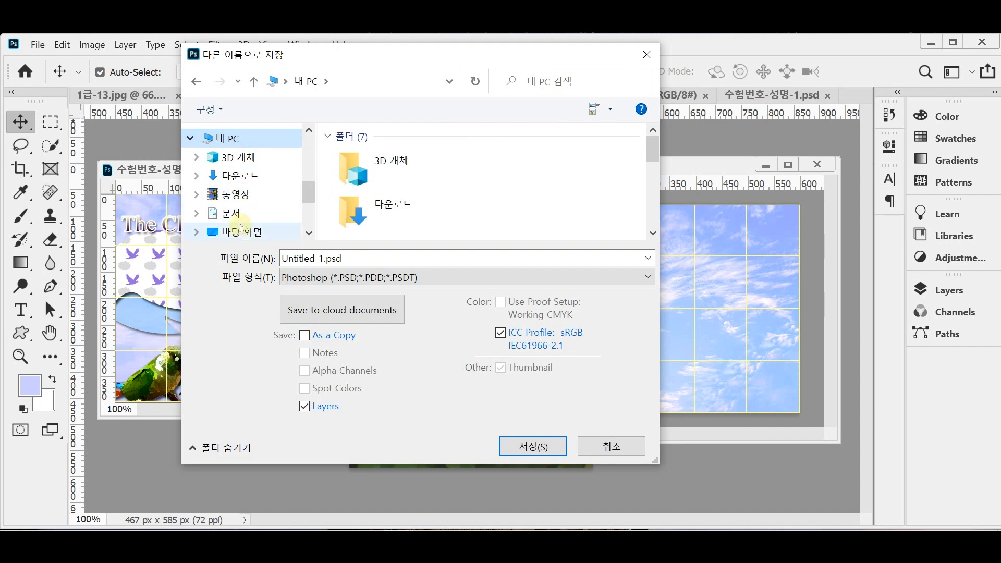
click(241, 229)
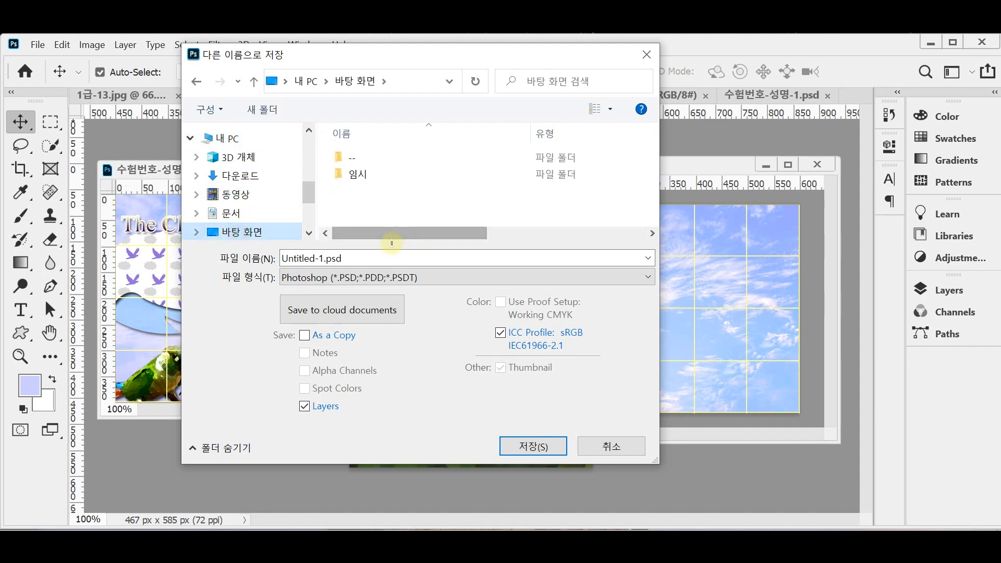
double_click(366, 177)
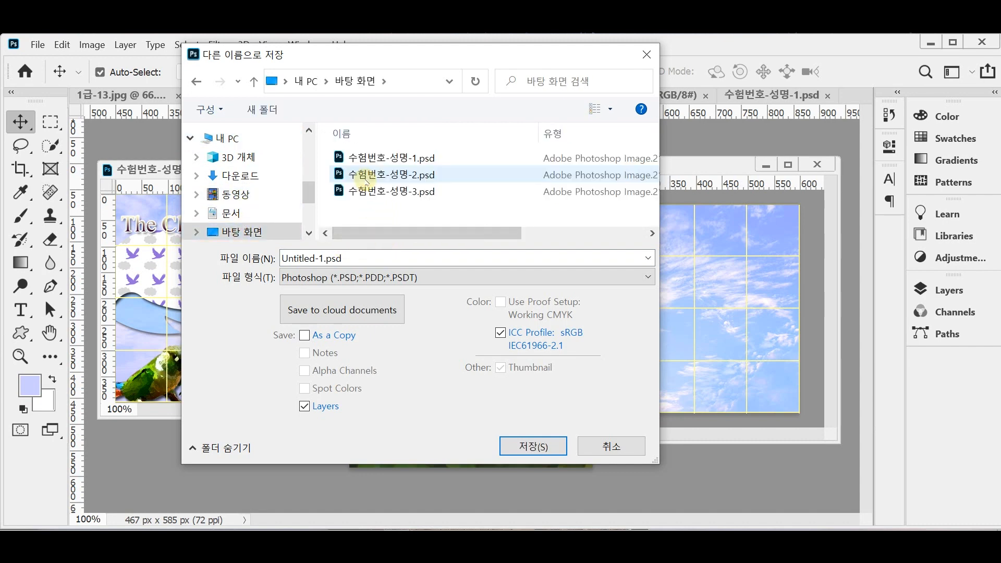
click(356, 191)
click(346, 258)
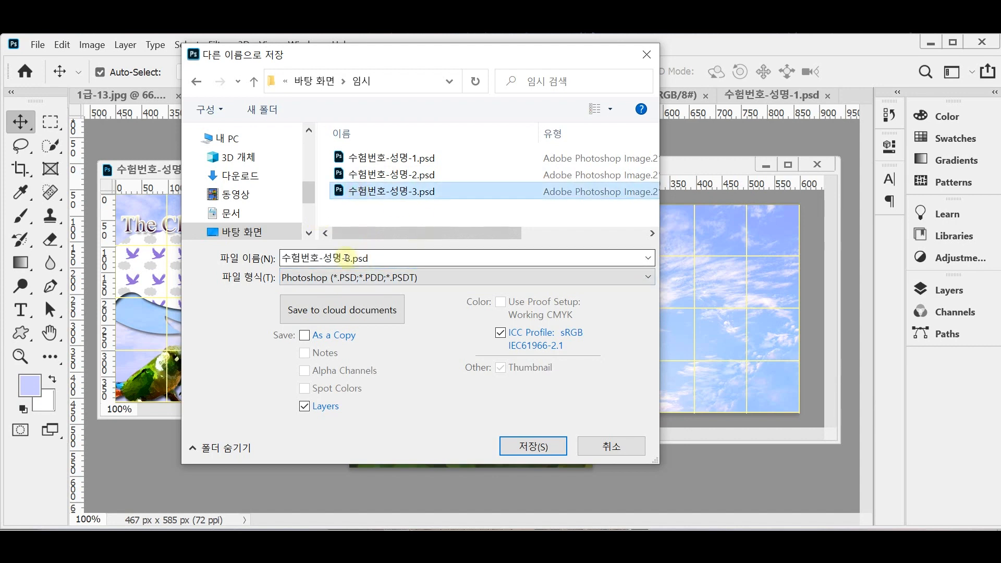
drag(346, 258, 424, 260)
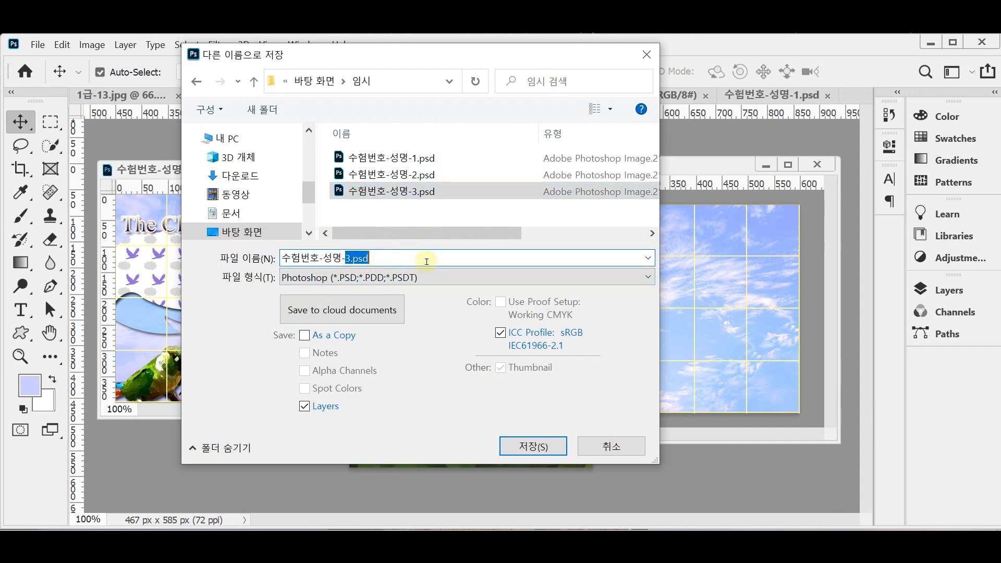
text(4)
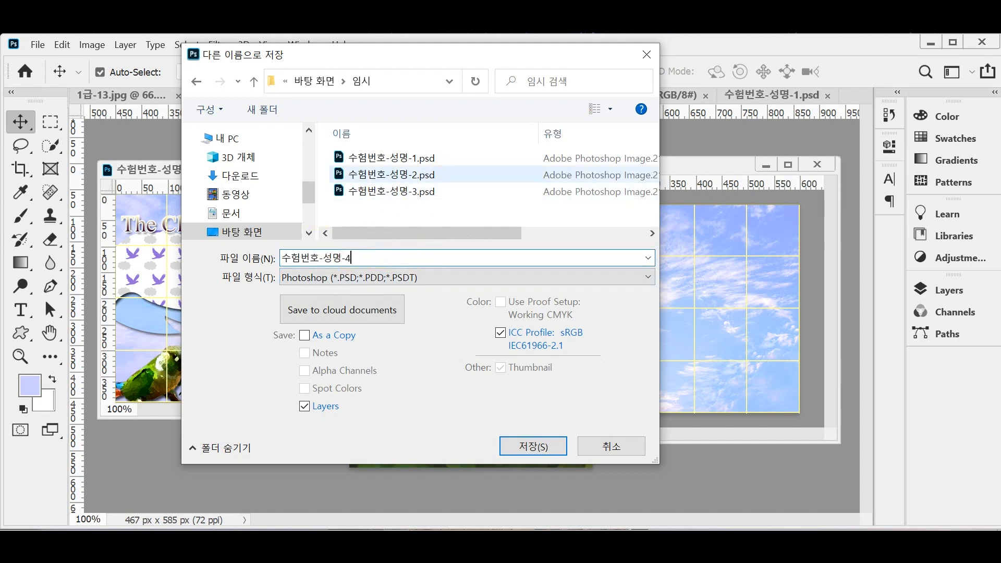
click(531, 447)
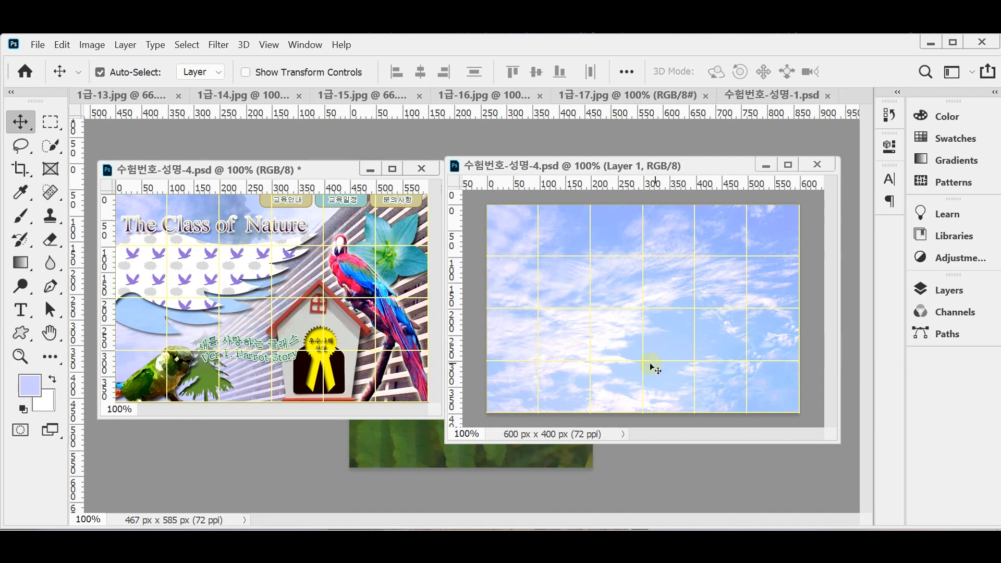
Step: Add a layer mask to the sky layer, Layer 1
click(957, 295)
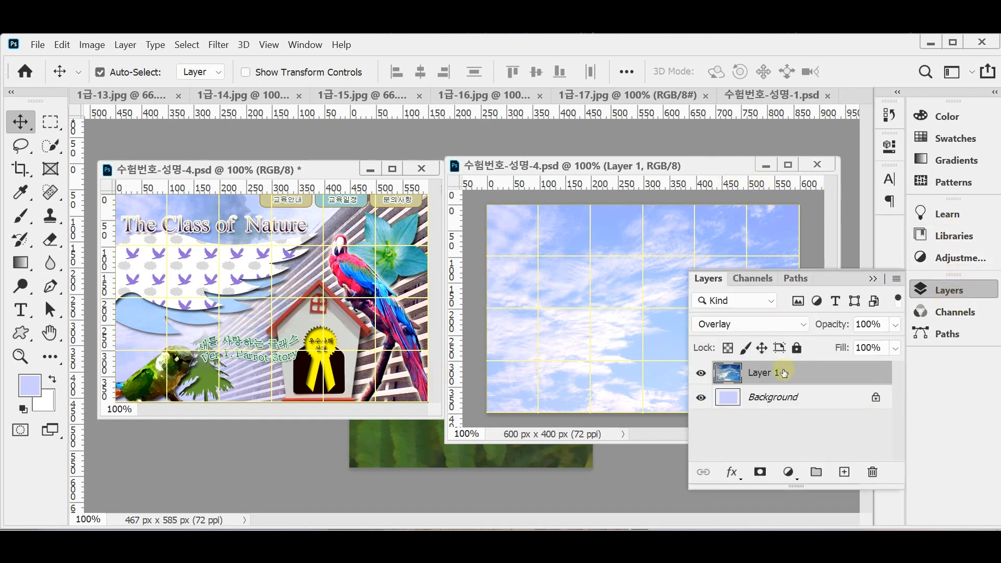
click(760, 472)
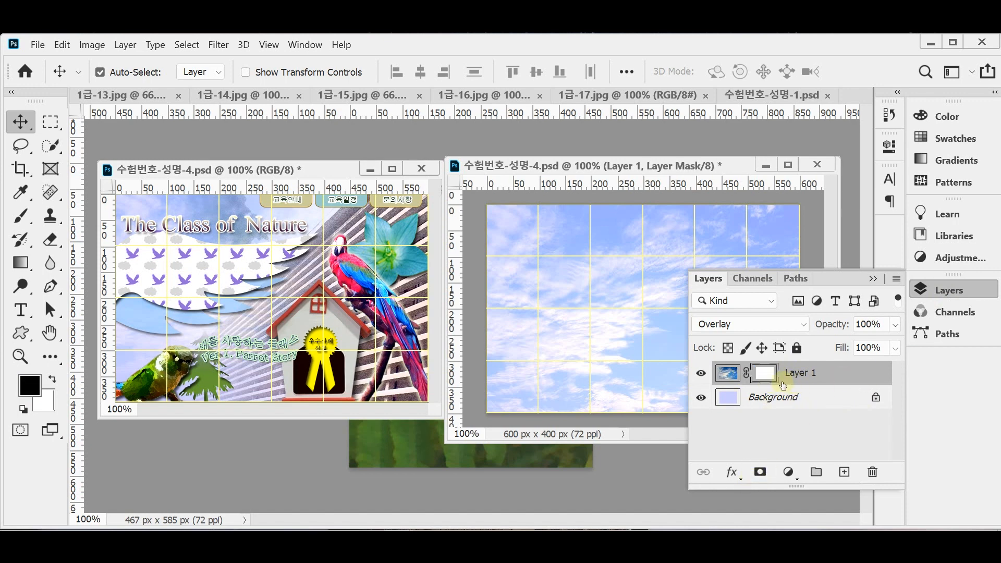
Step: Fade out the lower half of Layer 1 with a black-to-white linear gradient on its mask, from the bottom edge to mid-height, and save
click(945, 291)
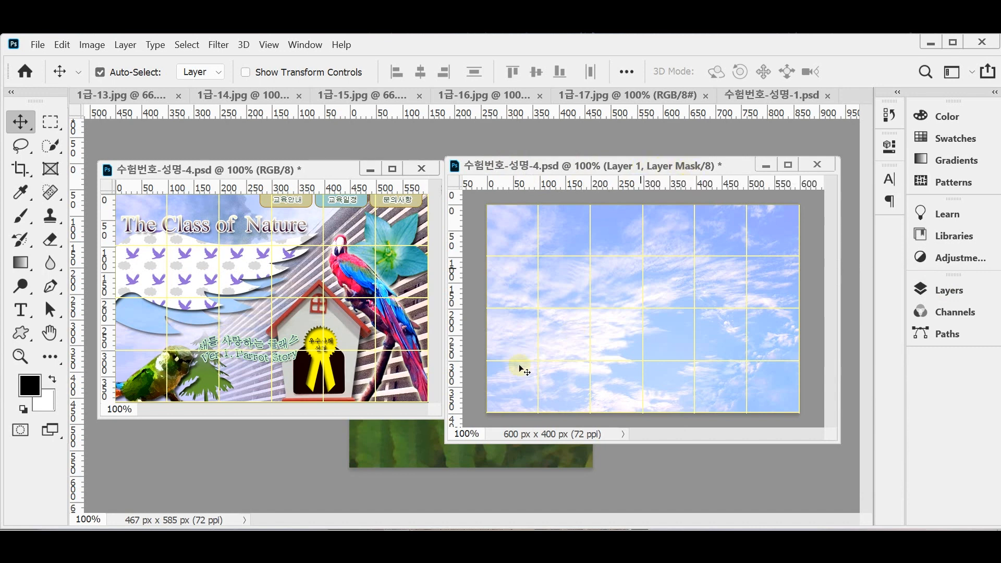
click(21, 264)
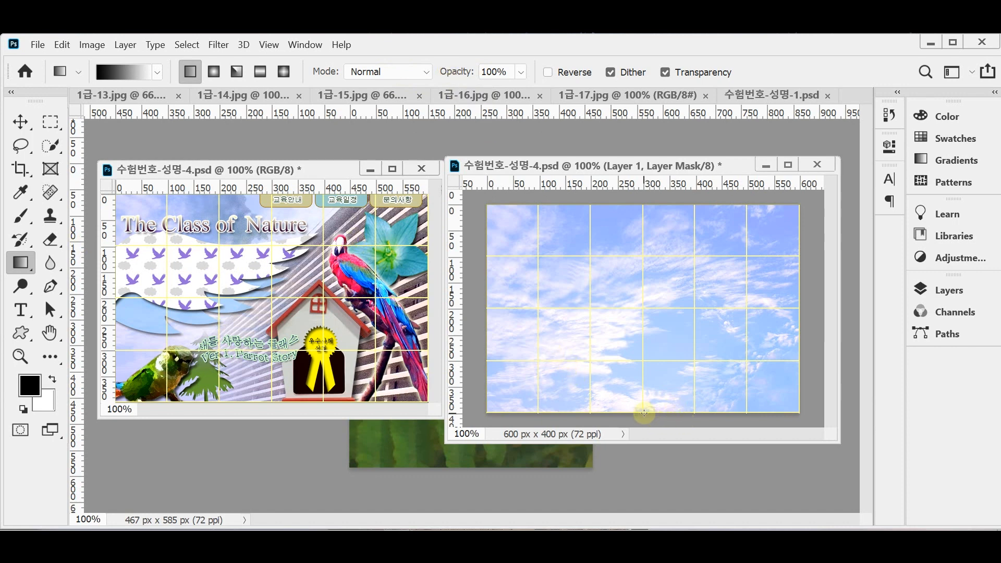
drag(644, 413, 643, 307)
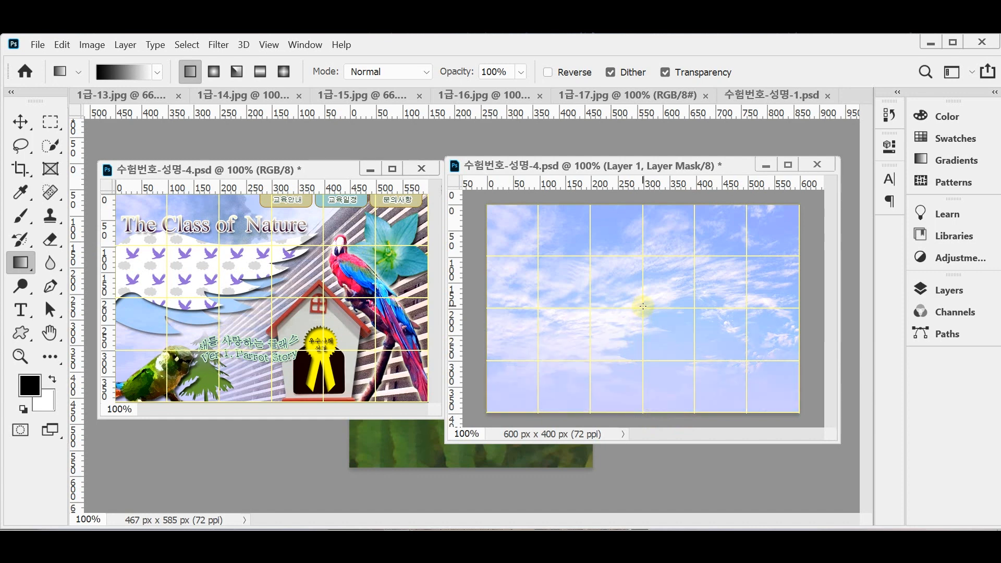
key(ctrl+s)
alt+click(783, 389)
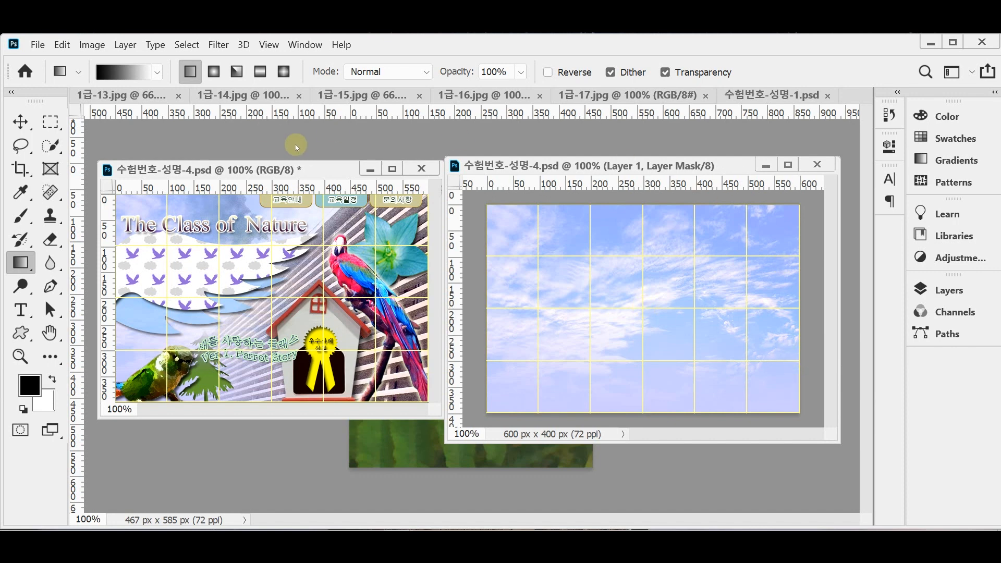
Step: Copy the entire fence image 1급-13.jpg into 수험번호-성명-4.psd as a new layer and close the source file
drag(125, 95, 213, 148)
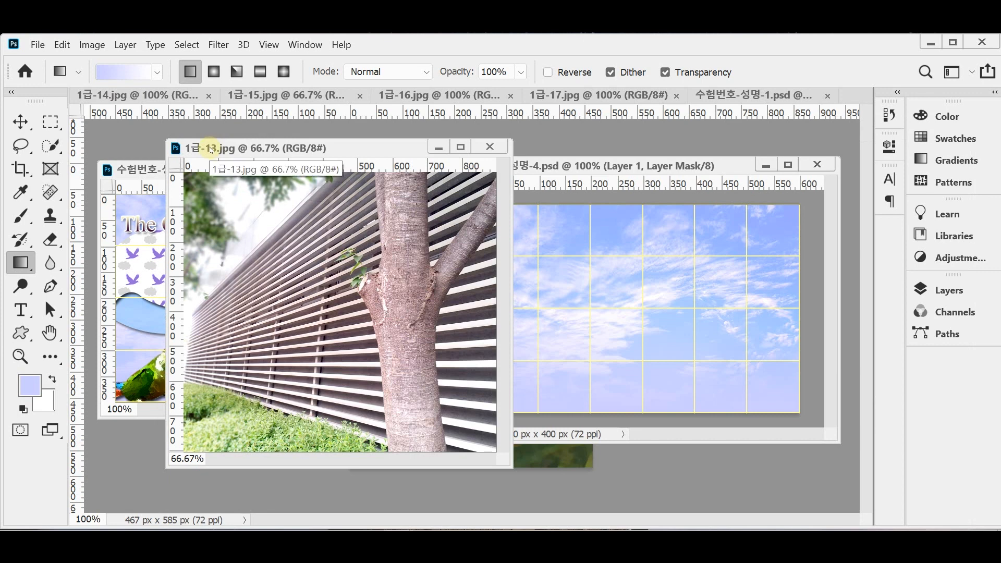
key(ctrl+a)
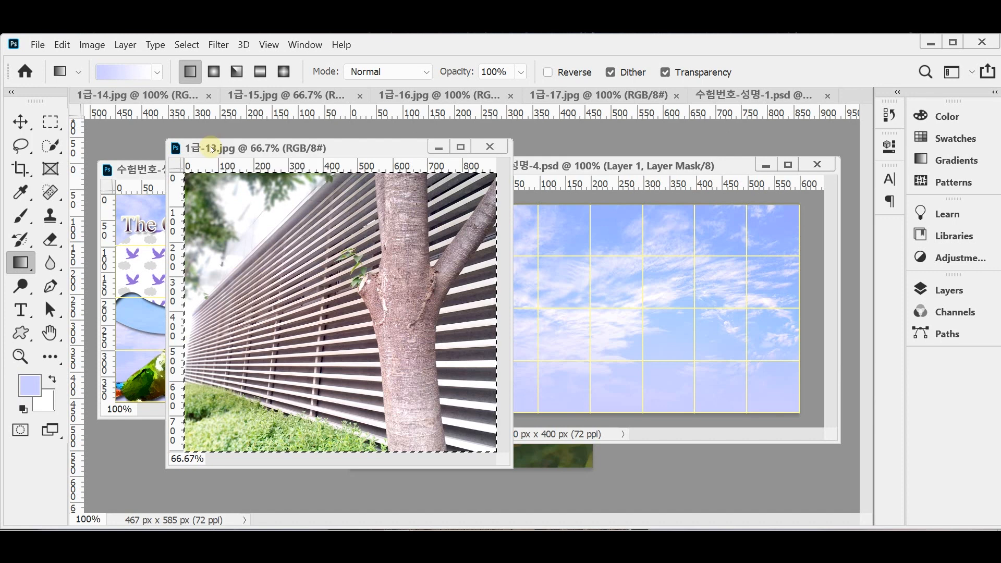
key(ctrl+w)
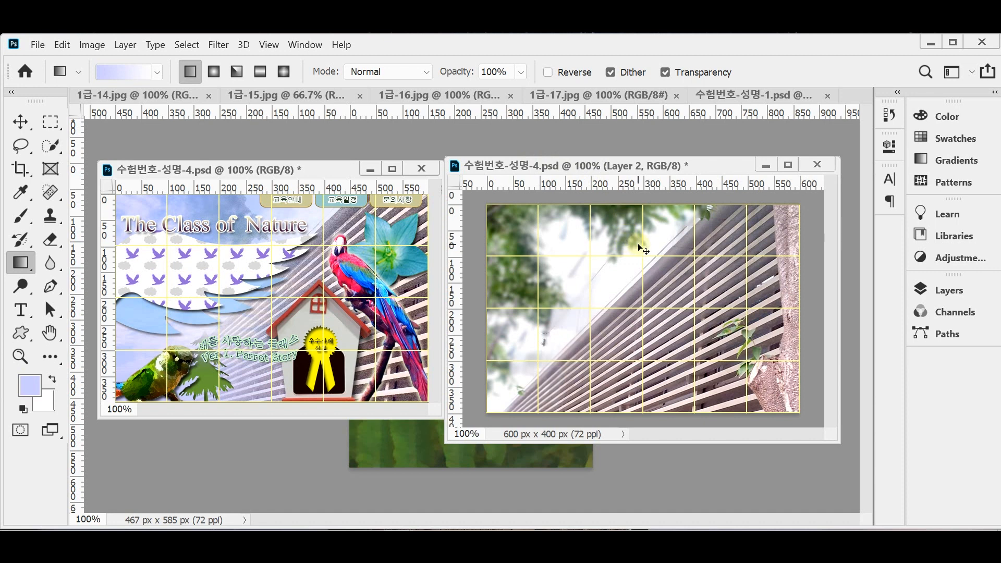
Step: Move the fence layer with Free Transform so its left edge sits about 120 px into the canvas and the fence fills the right side
key(ctrl+t)
drag(569, 287, 617, 281)
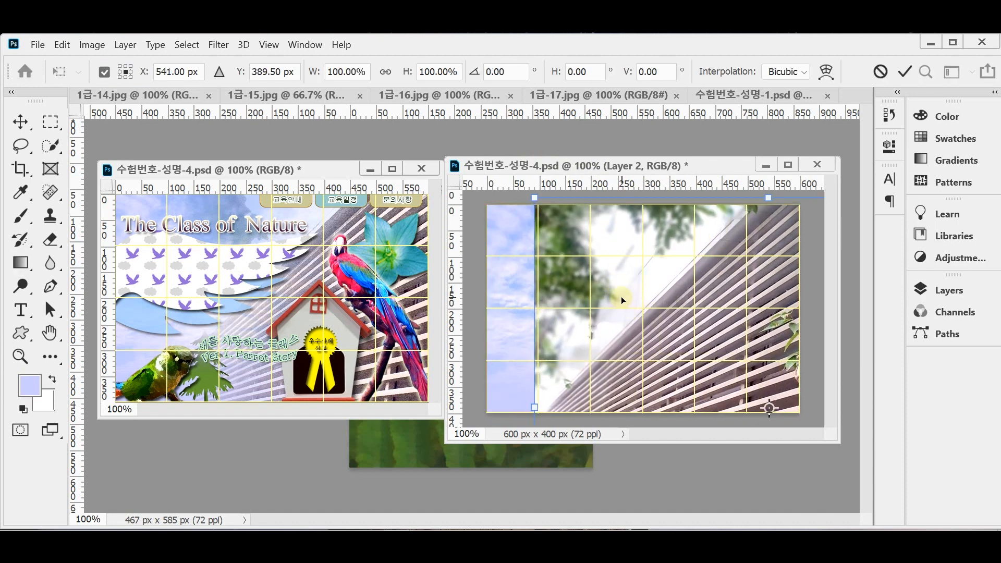
drag(619, 296, 631, 298)
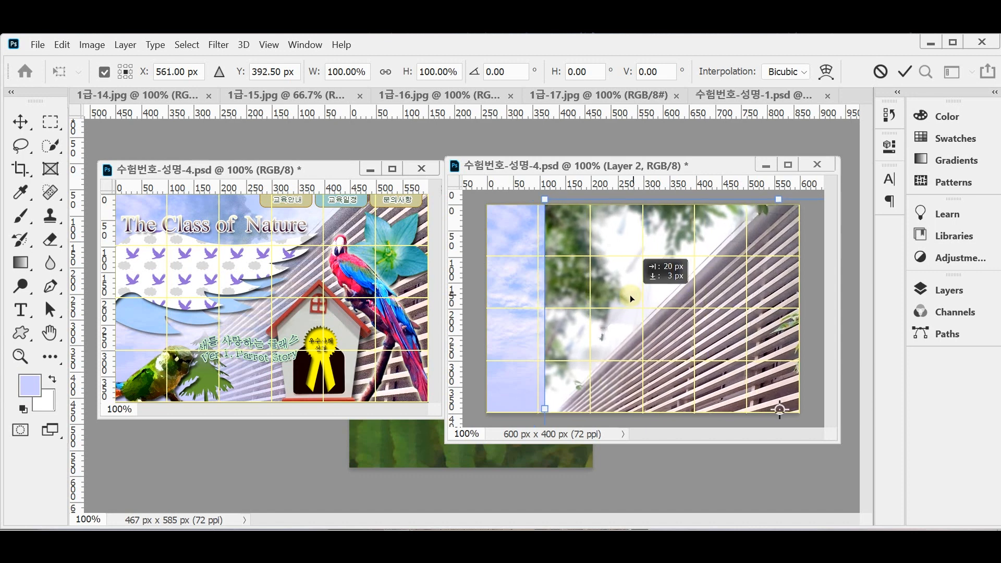
drag(630, 295, 632, 287)
drag(626, 341, 626, 318)
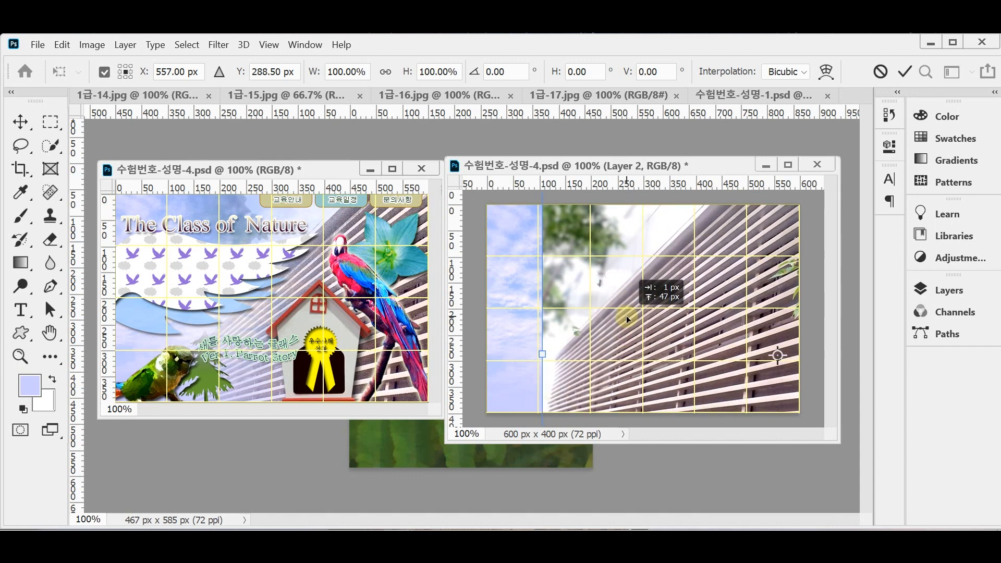
drag(627, 315, 632, 315)
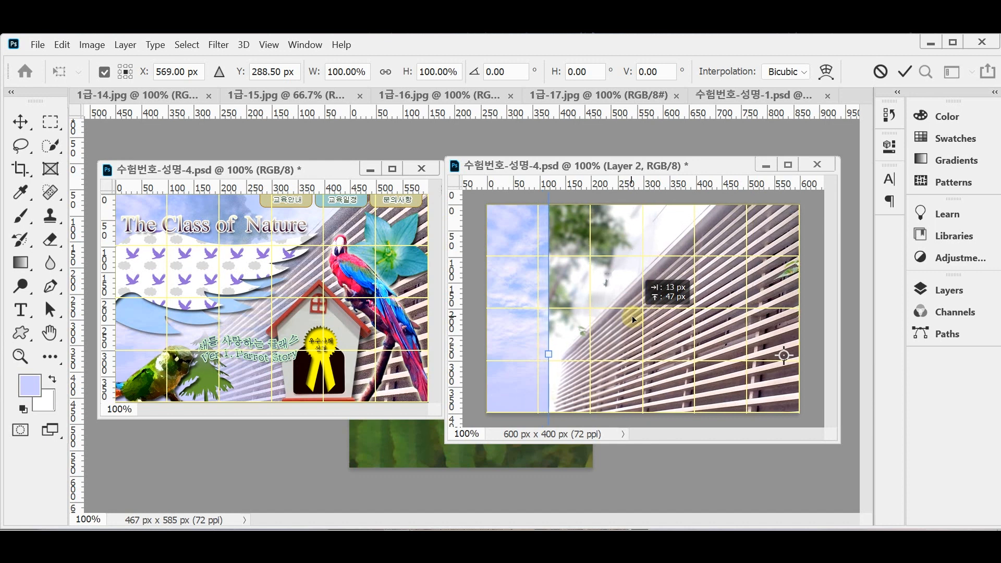
drag(632, 315, 632, 320)
key(g)
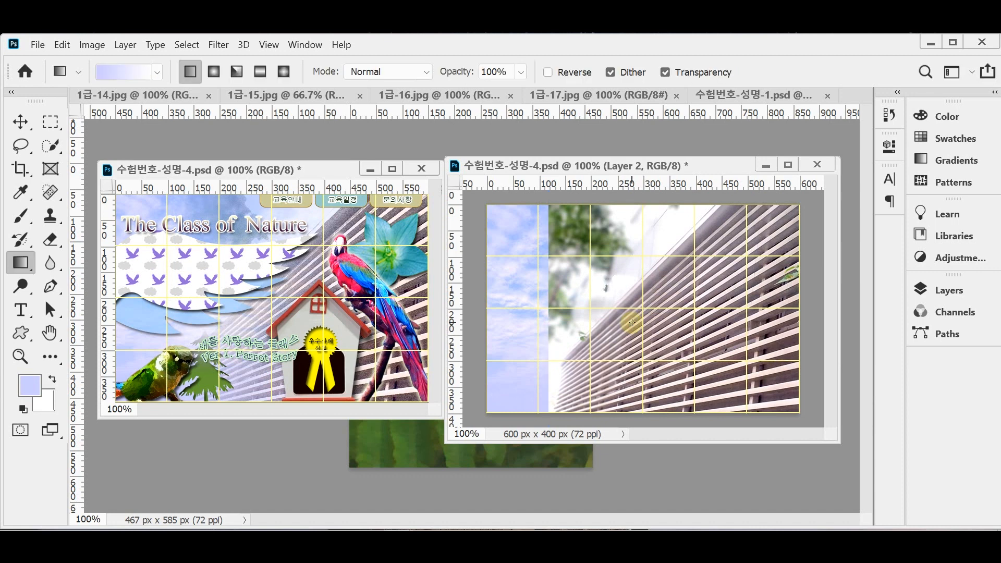
key(ctrl+Right)
key(ctrl+Right)
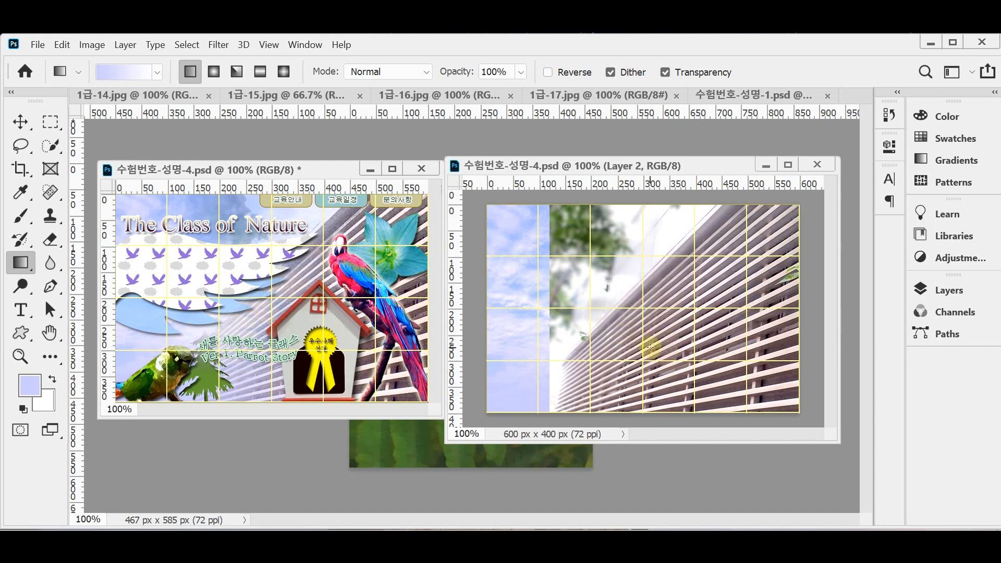
Step: Apply the Film Grain filter from the Filter Gallery to the fence layer with Grain 4, Highlight Area 0 and Intensity 10
click(219, 45)
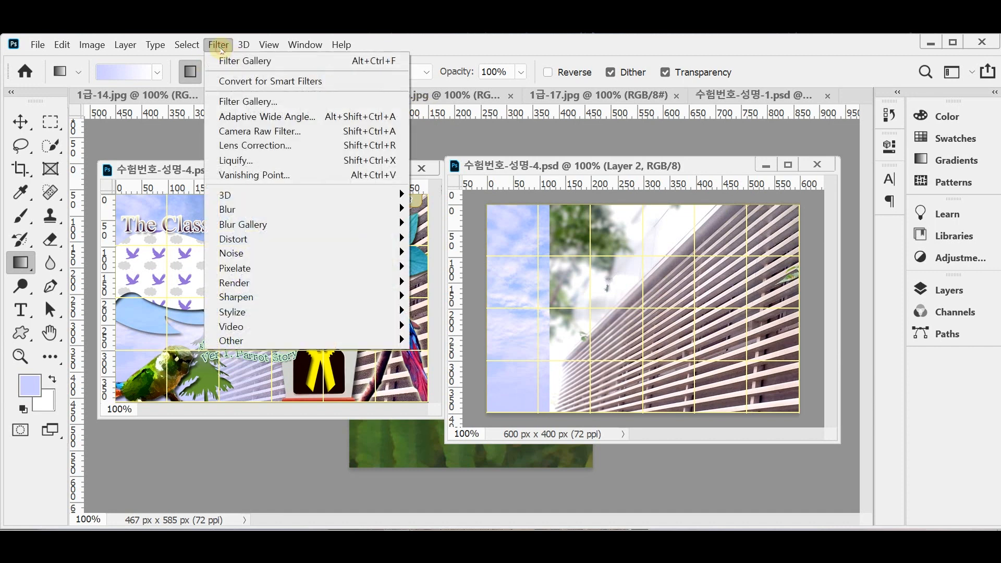
click(243, 102)
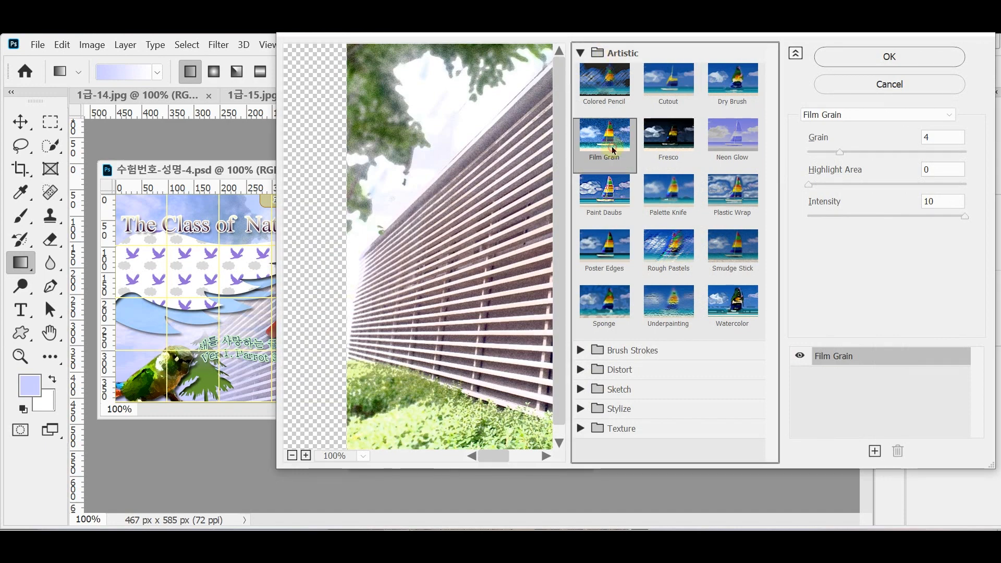
click(894, 60)
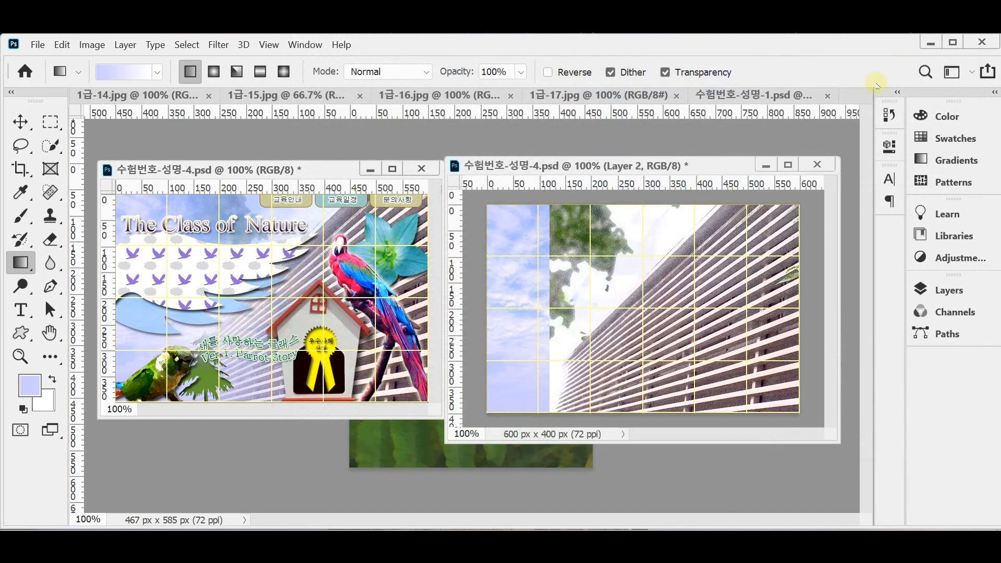
Step: Add a layer mask to Layer 2, fade it with a horizontal black-to-white gradient from about 100 px to 500 px, and save
click(948, 289)
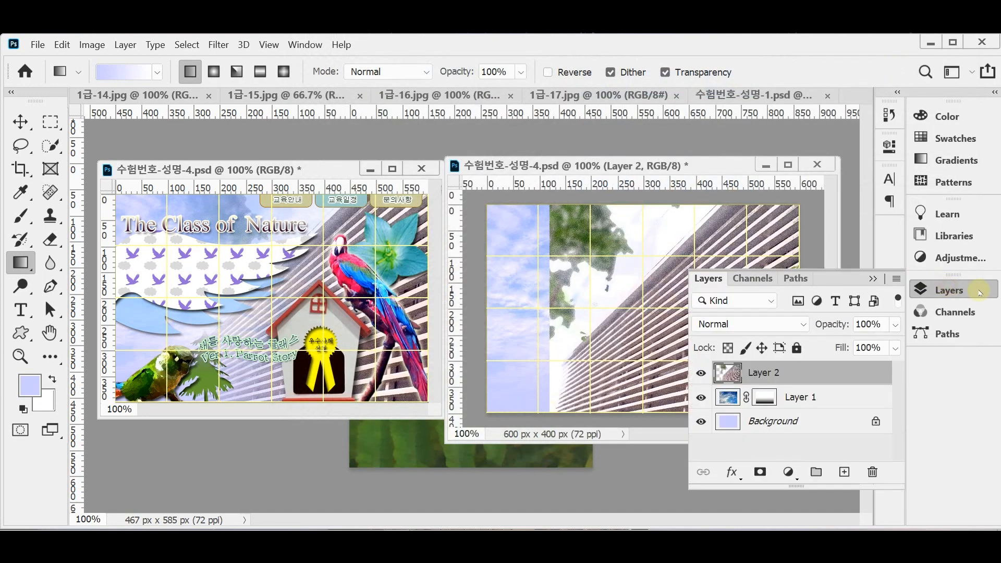
click(753, 474)
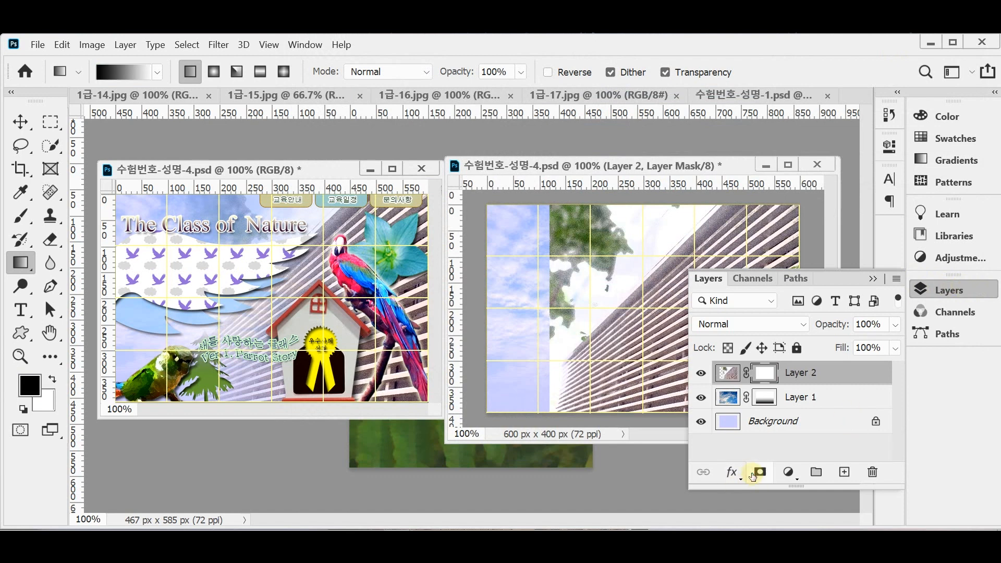
click(930, 288)
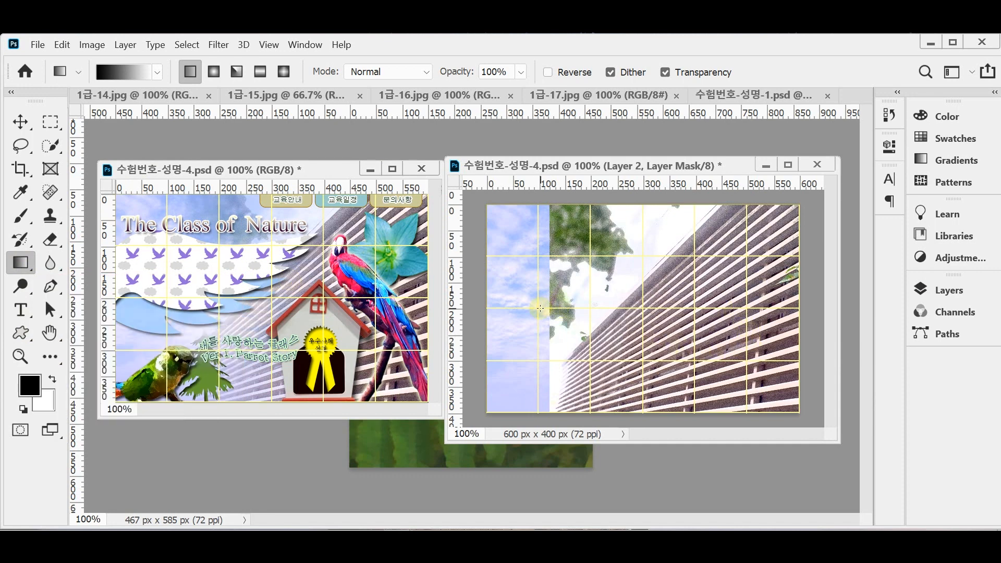
drag(540, 308, 747, 308)
key(ctrl+s)
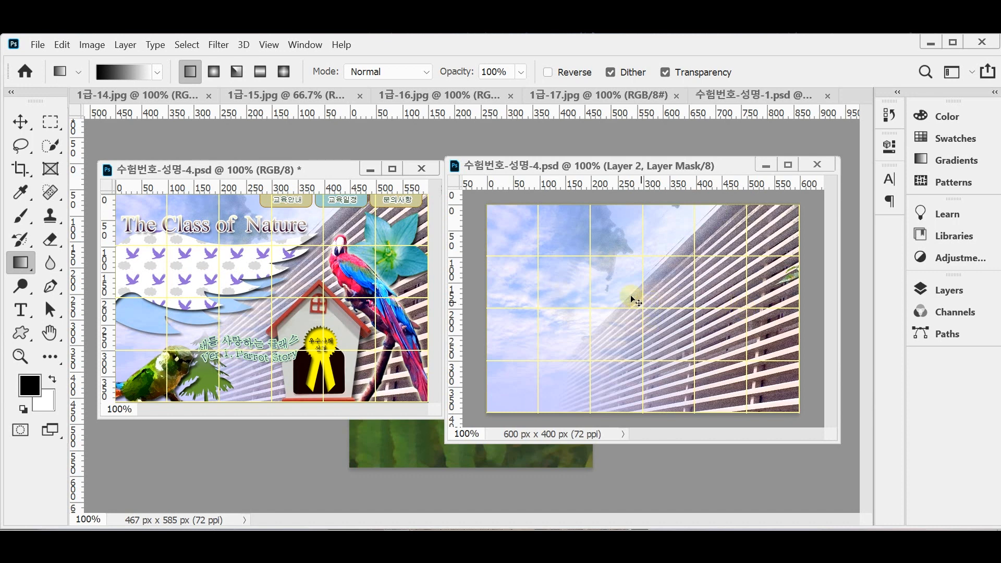
Step: Select the birdhouse in 1급-14.jpg by inverting a Magic Wand selection of the white background, and paste it into 수험번호-성명-4.psd
drag(120, 95, 333, 146)
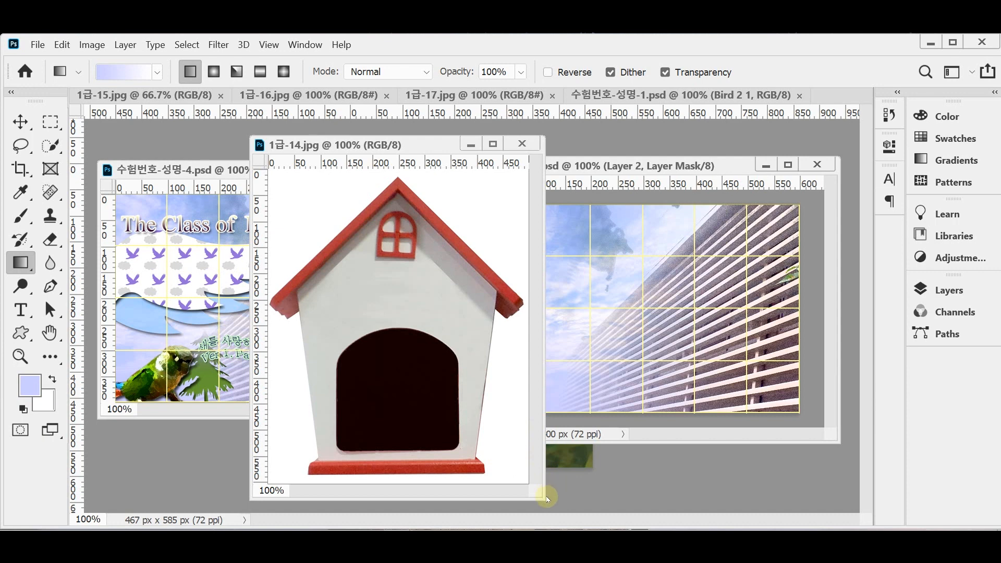
drag(545, 497, 570, 503)
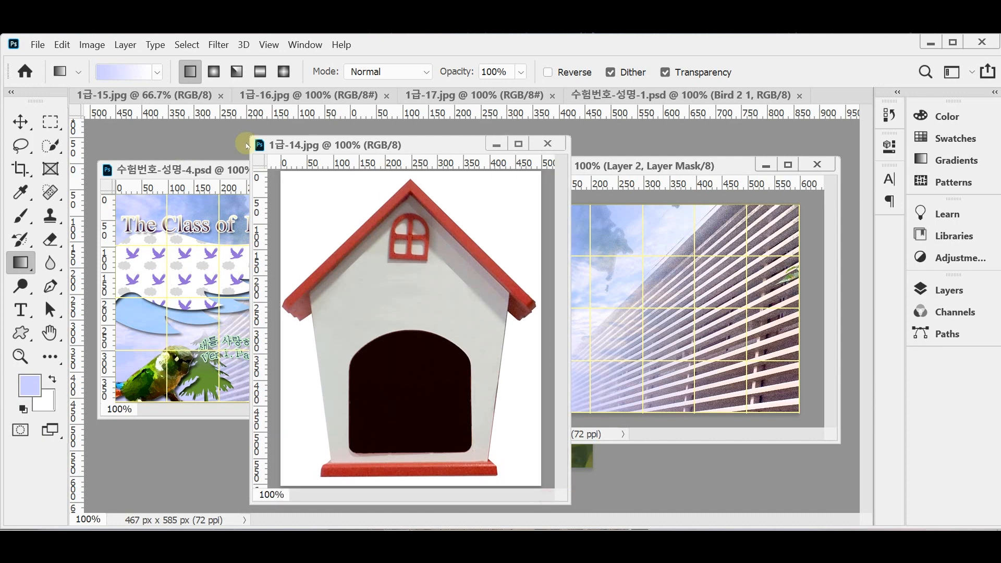
click(51, 146)
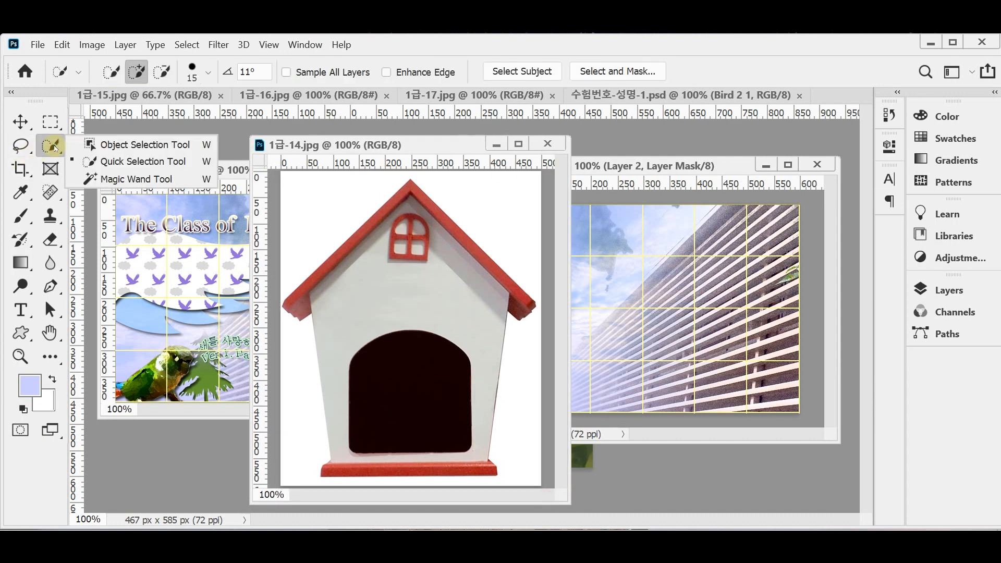
click(111, 177)
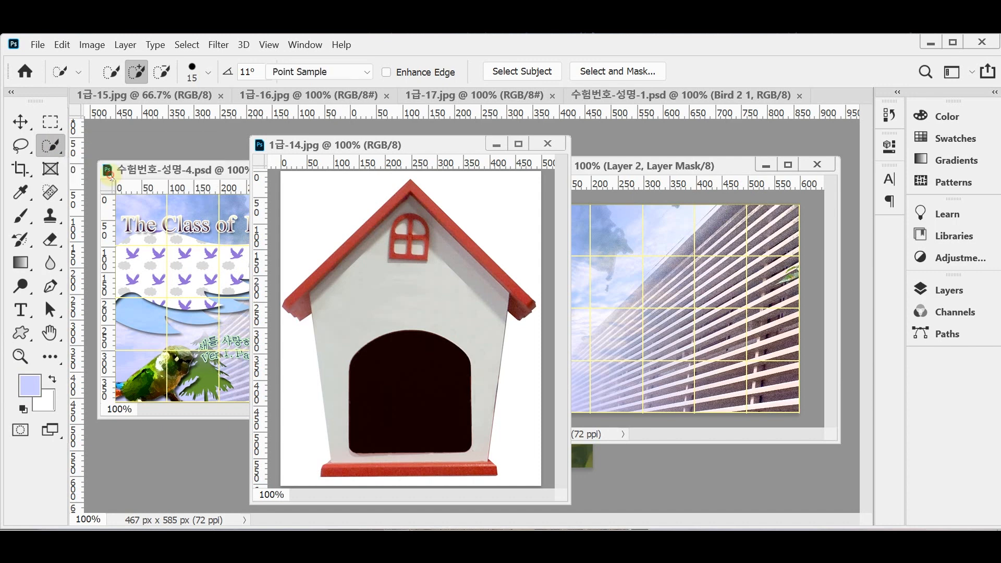
click(302, 200)
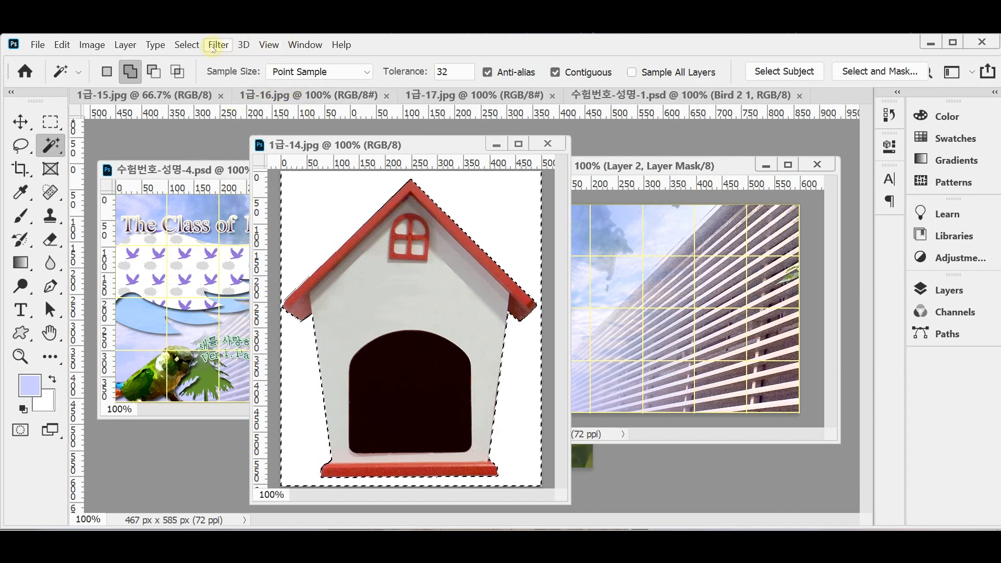
click(187, 45)
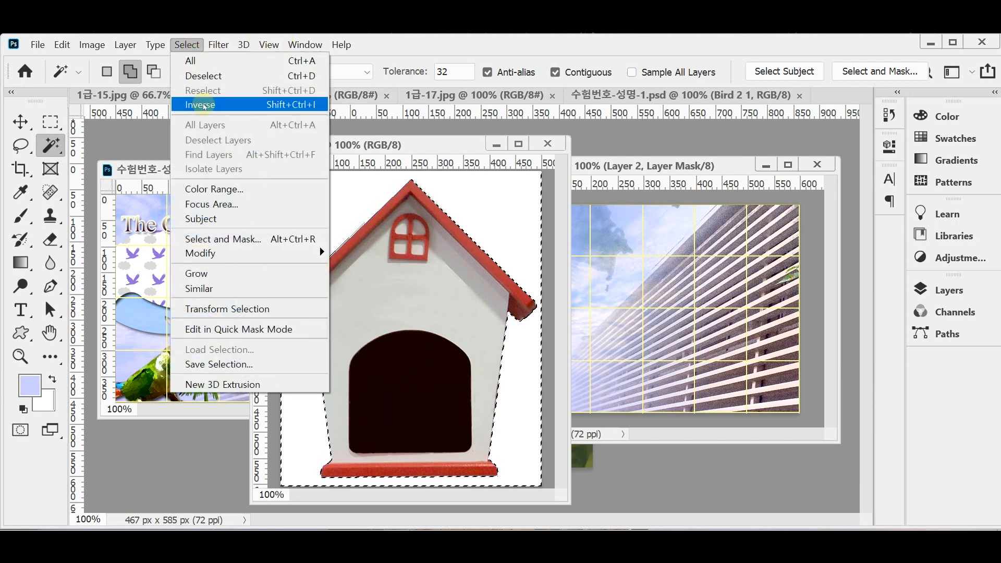
click(204, 105)
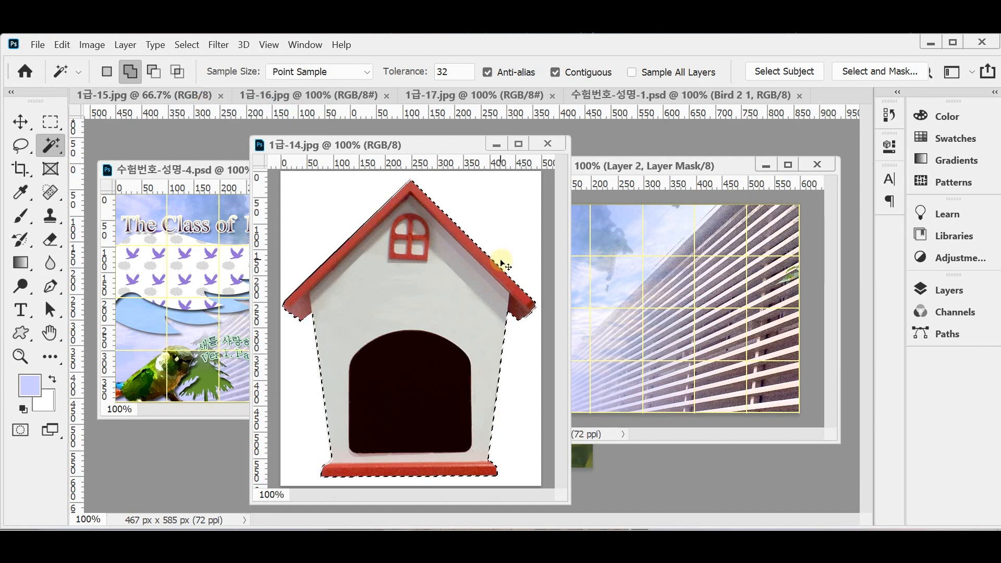
click(619, 168)
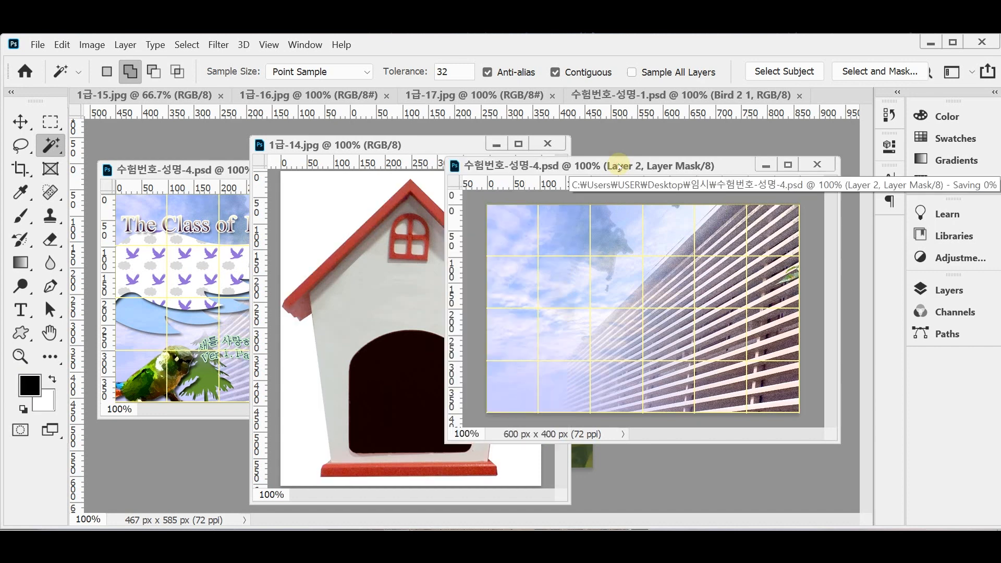
key(ctrl+v)
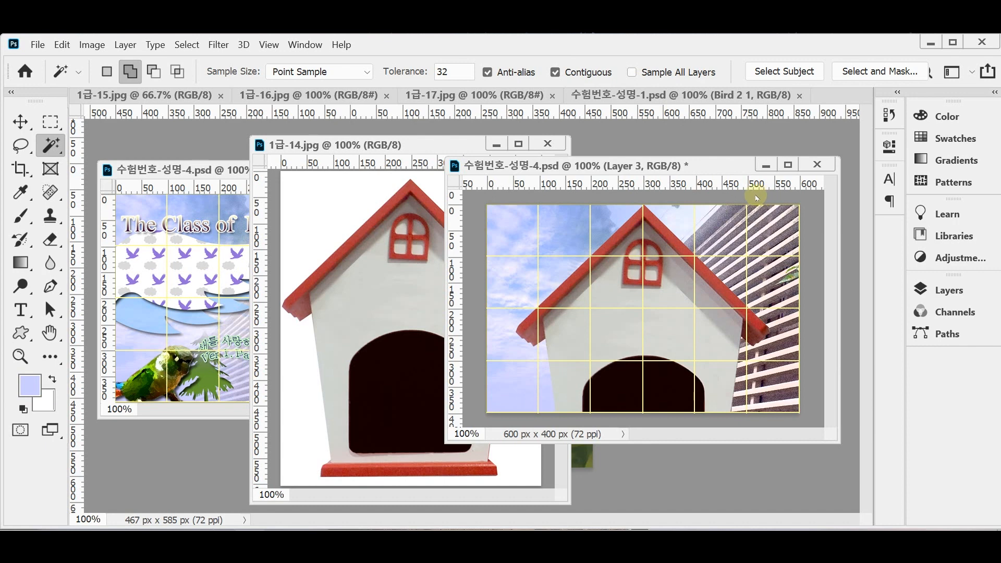
Step: Scale the birdhouse to about 42% with Free Transform, place it at the lower right of the canvas, and close 1급-14.jpg
key(ctrl+t)
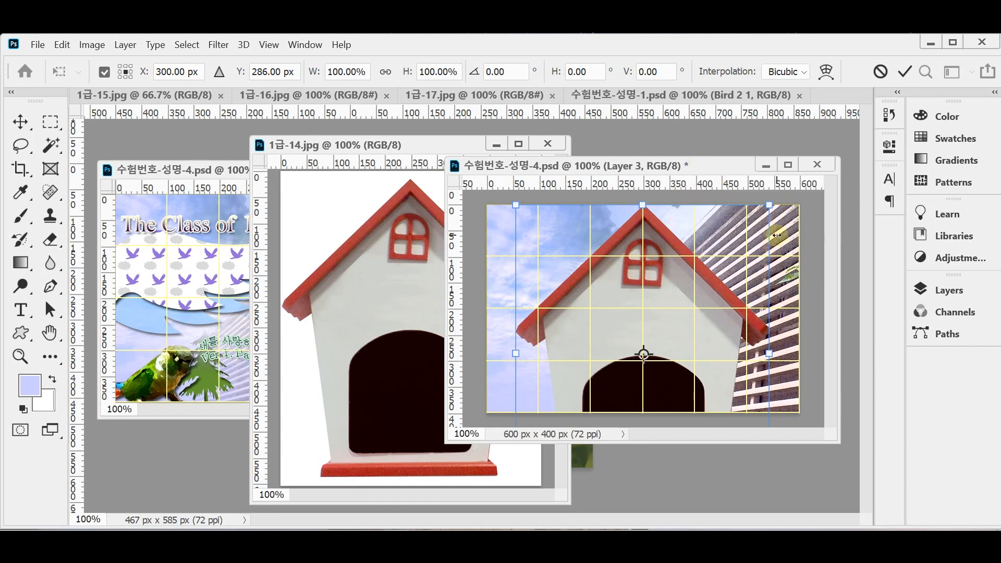
drag(771, 208, 649, 332)
drag(621, 382, 692, 295)
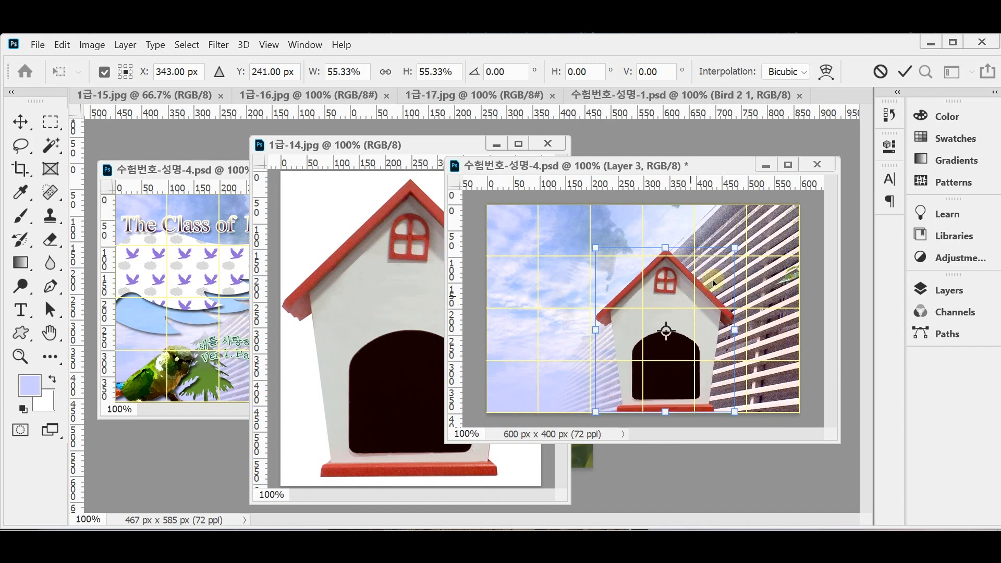
drag(740, 248, 698, 298)
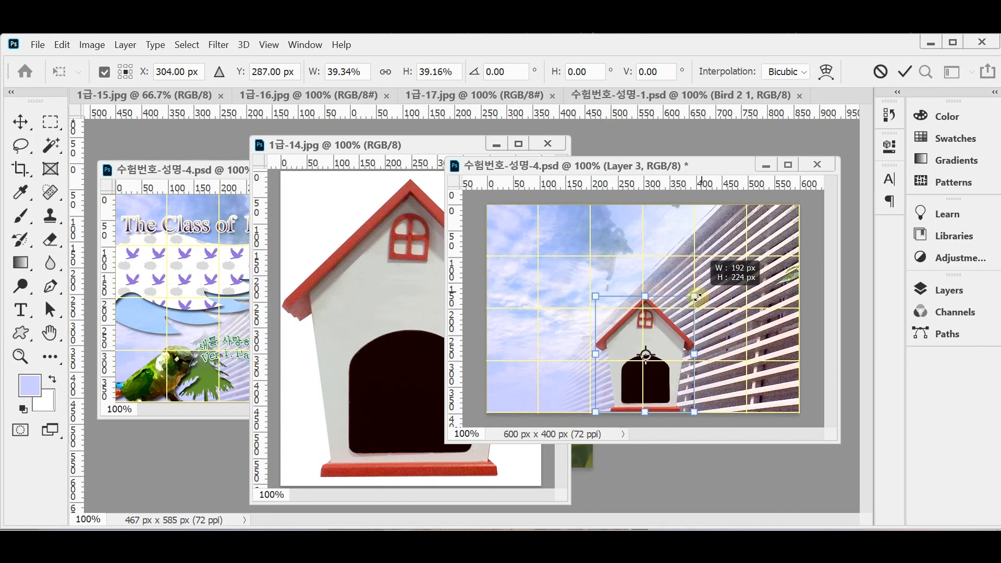
drag(697, 296, 702, 286)
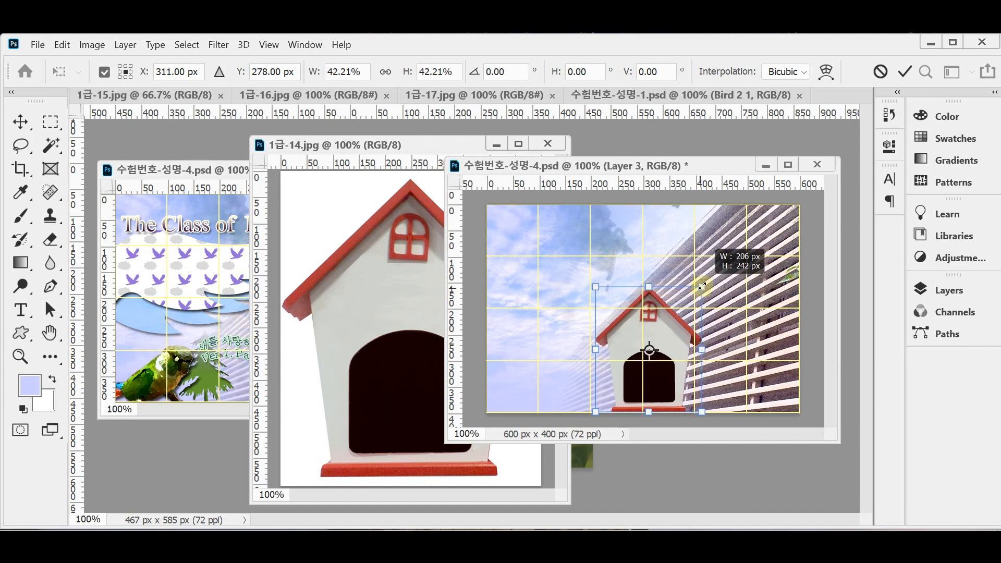
drag(702, 286, 701, 287)
drag(664, 336, 727, 329)
key(Return)
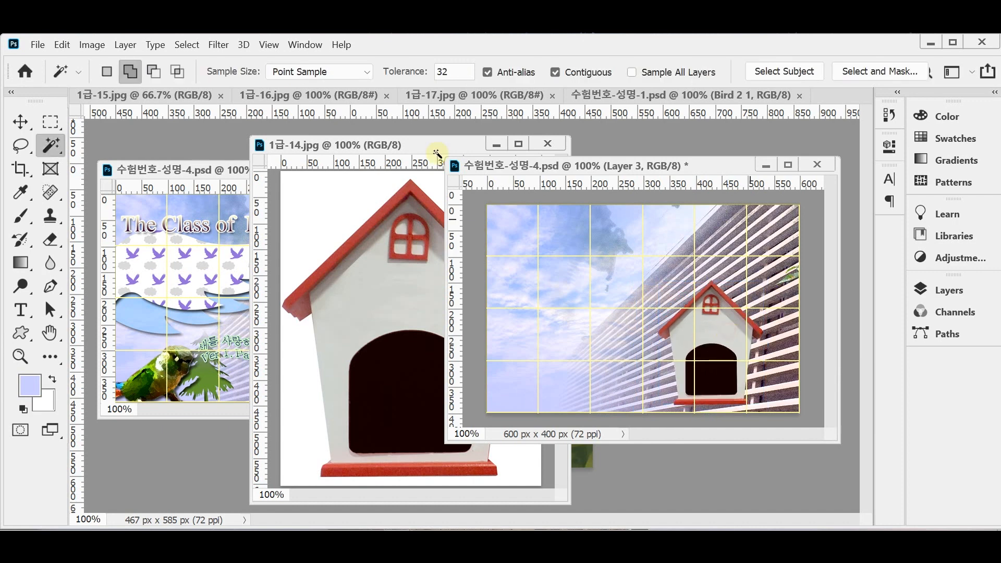
click(374, 148)
click(547, 144)
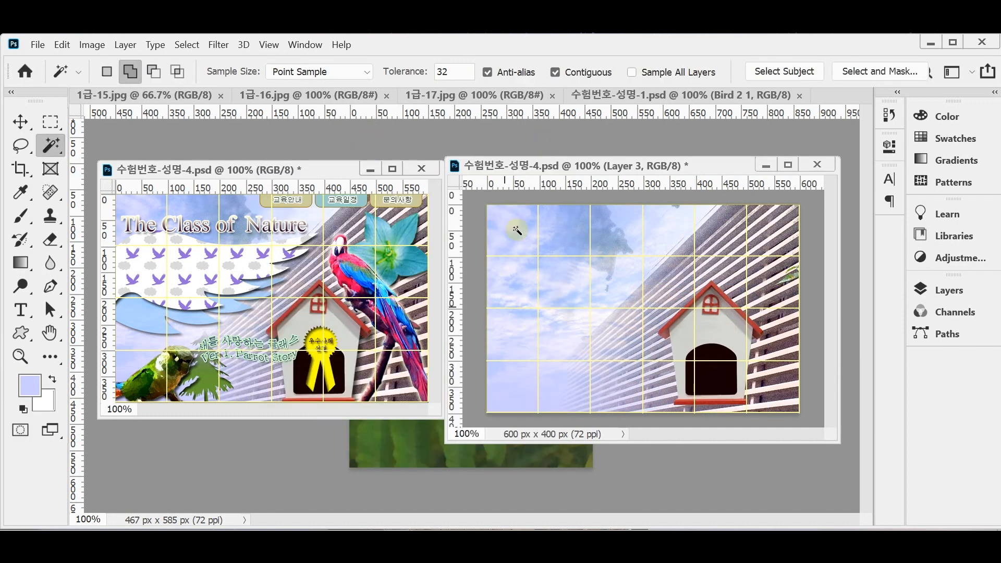
Step: Move the birdhouse left and slightly down so its base meets the bottom edge of the canvas, and save the document
drag(728, 341, 714, 337)
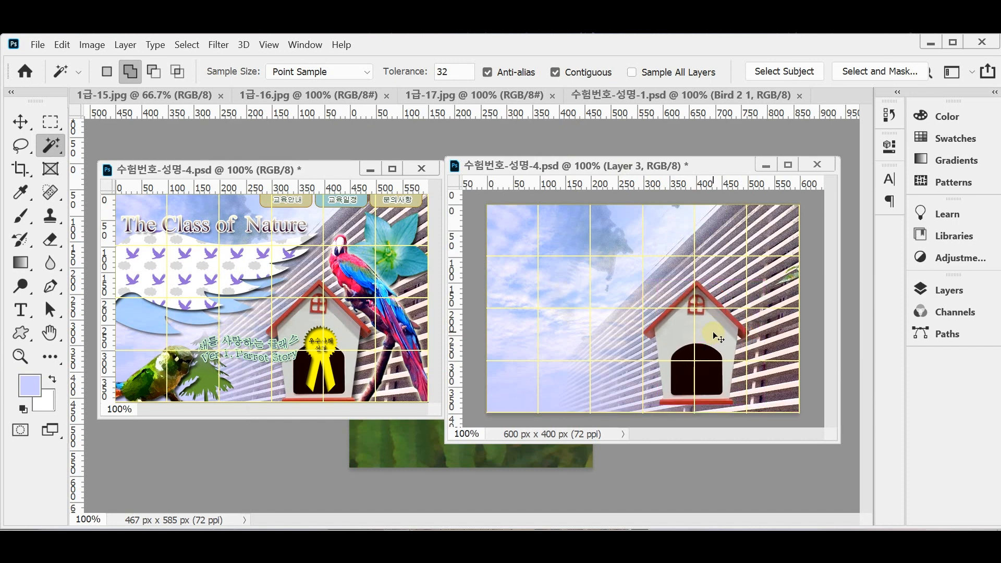
key(Down)
key(Down)
key(Down)
key(Down)
key(Down)
key(Down)
key(Down)
key(Down)
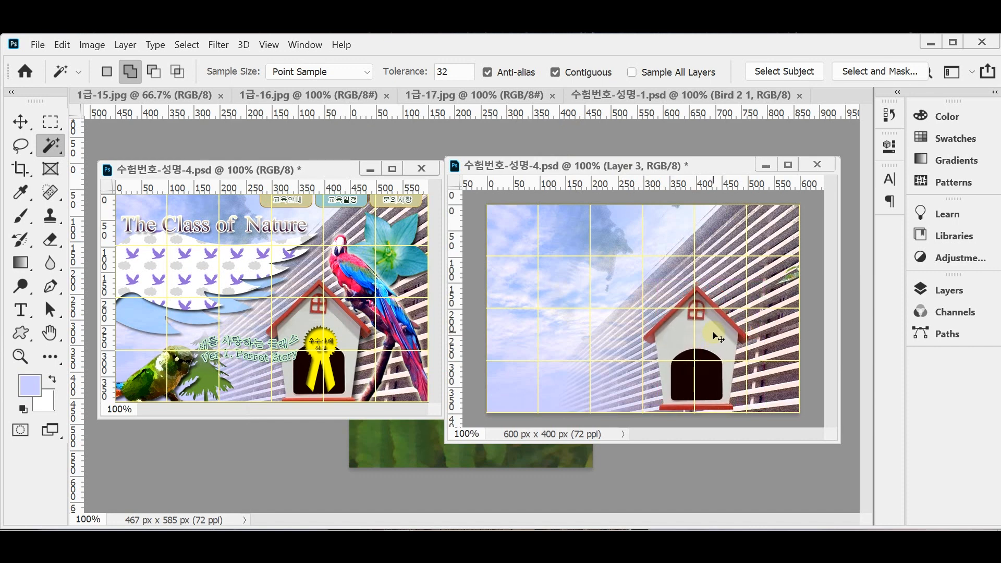
key(ctrl+Down)
key(ctrl+Down)
key(ctrl+Down)
key(ctrl+Down)
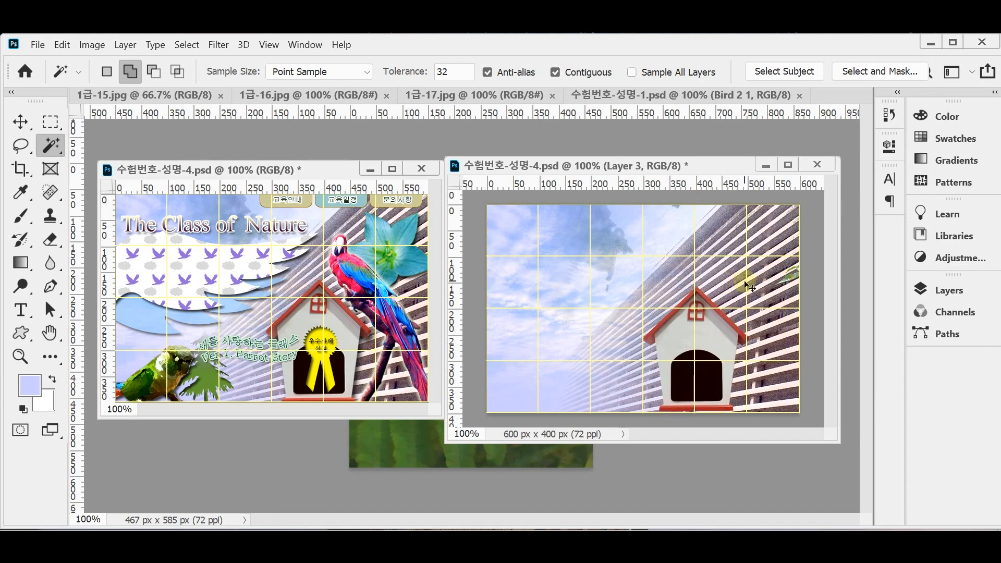
key(Down)
key(Down)
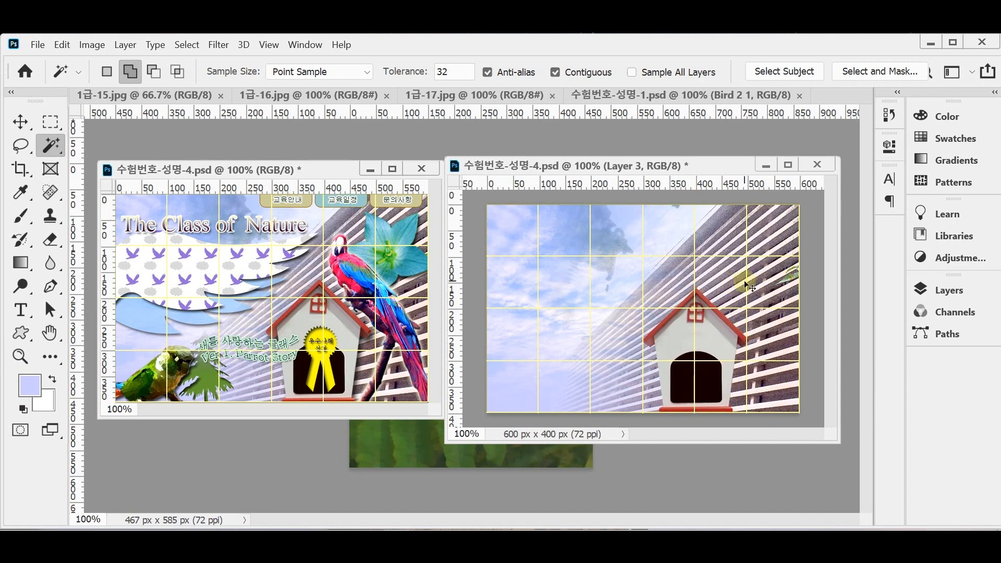
key(Left)
key(Left)
key(Left)
key(Left)
key(Left)
key(Left)
key(Left)
key(Down)
key(Down)
key(Down)
key(Left)
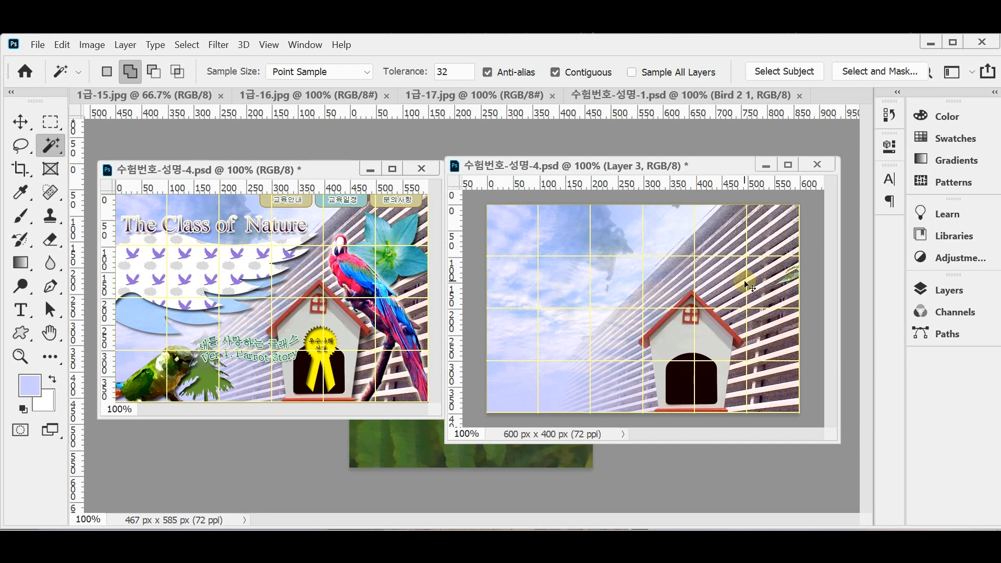
key(Left)
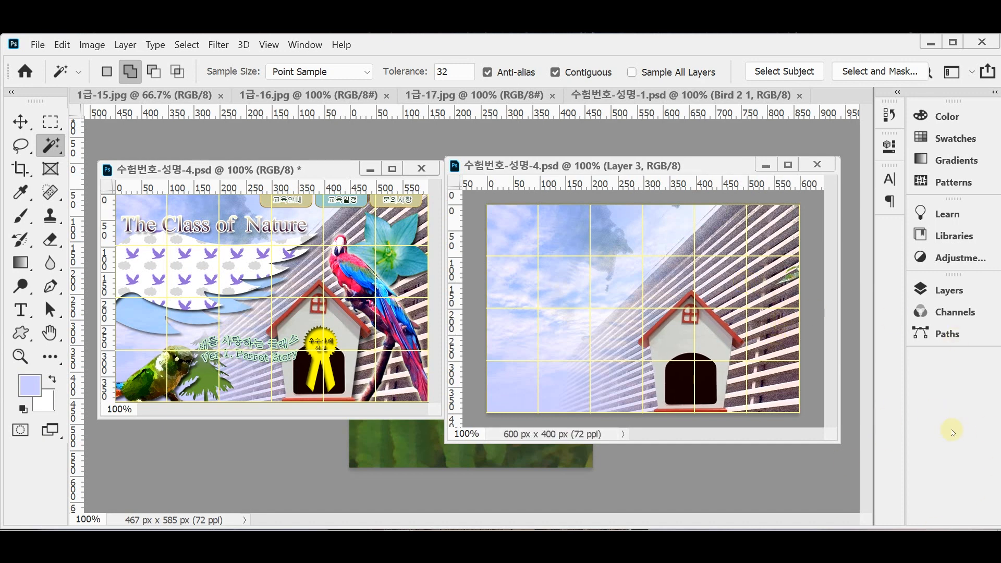
Step: Add a Drop Shadow to the birdhouse layer with a 120° angle, 10 px distance and 10 px size
click(949, 290)
click(730, 475)
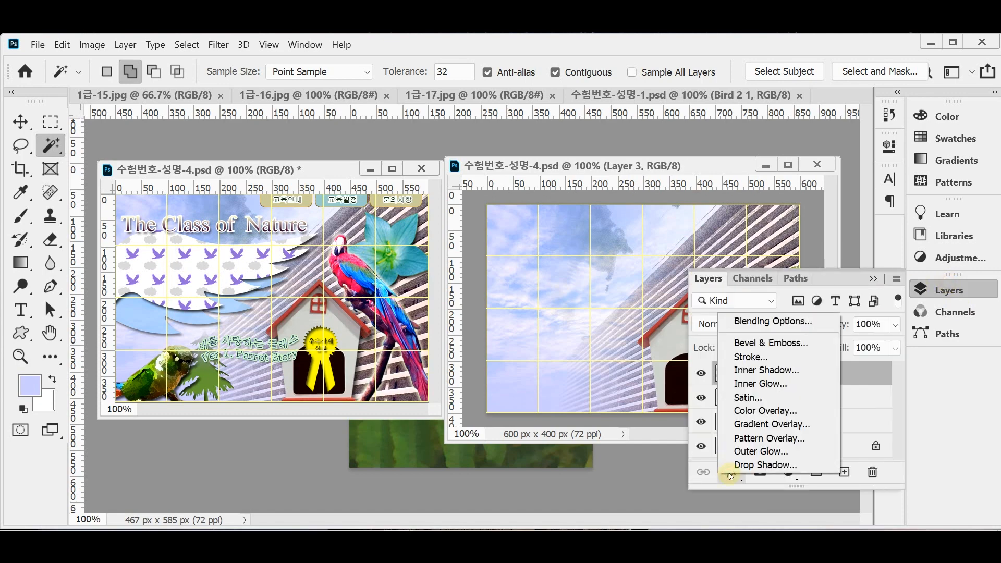
click(735, 466)
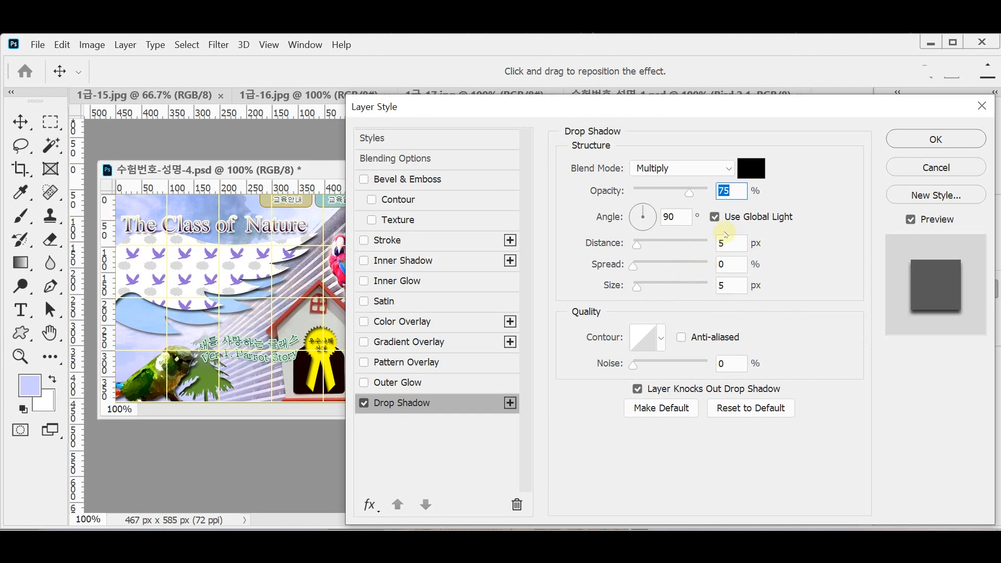
click(677, 216)
text(120)
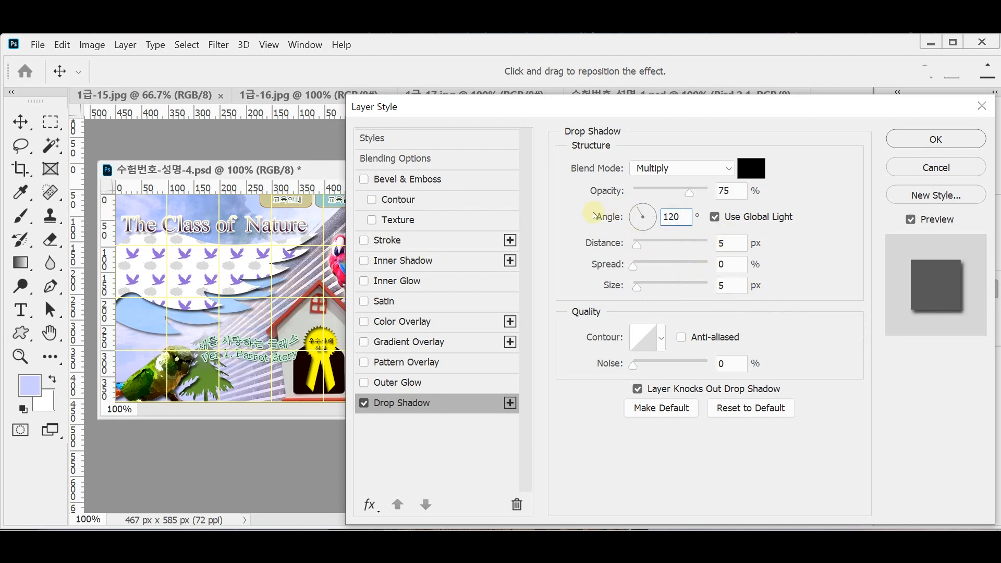
drag(510, 109, 668, 111)
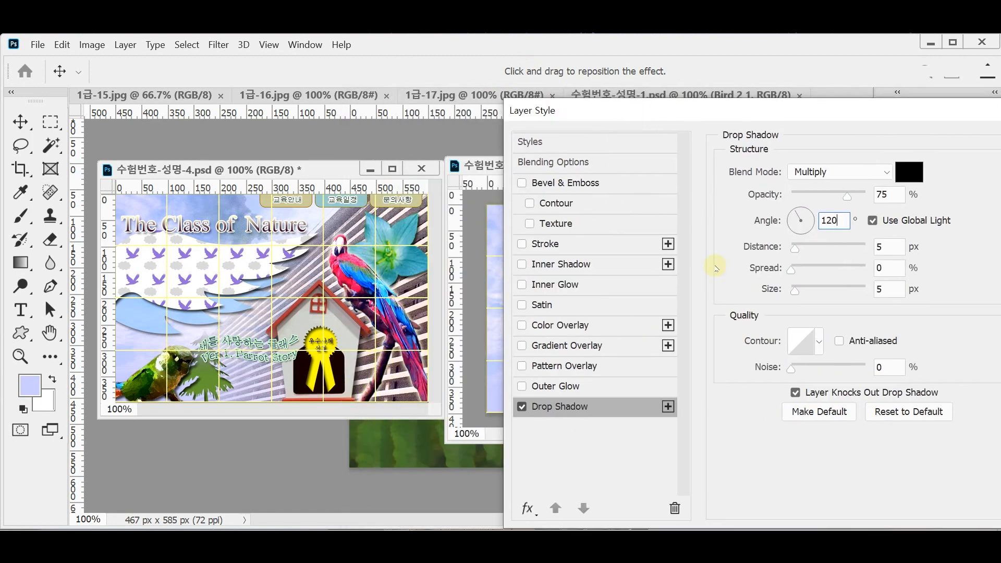
drag(743, 115, 704, 107)
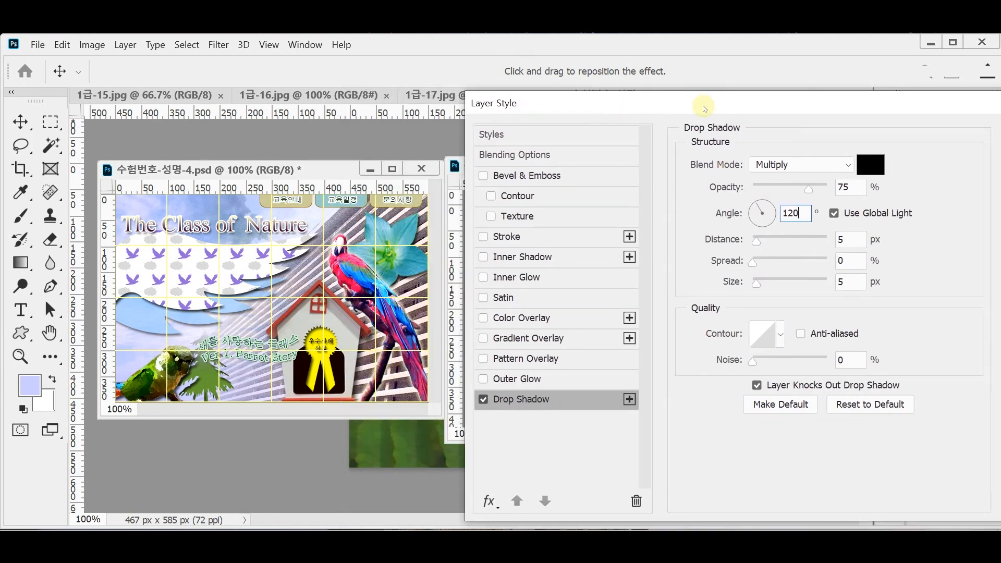
double_click(850, 240)
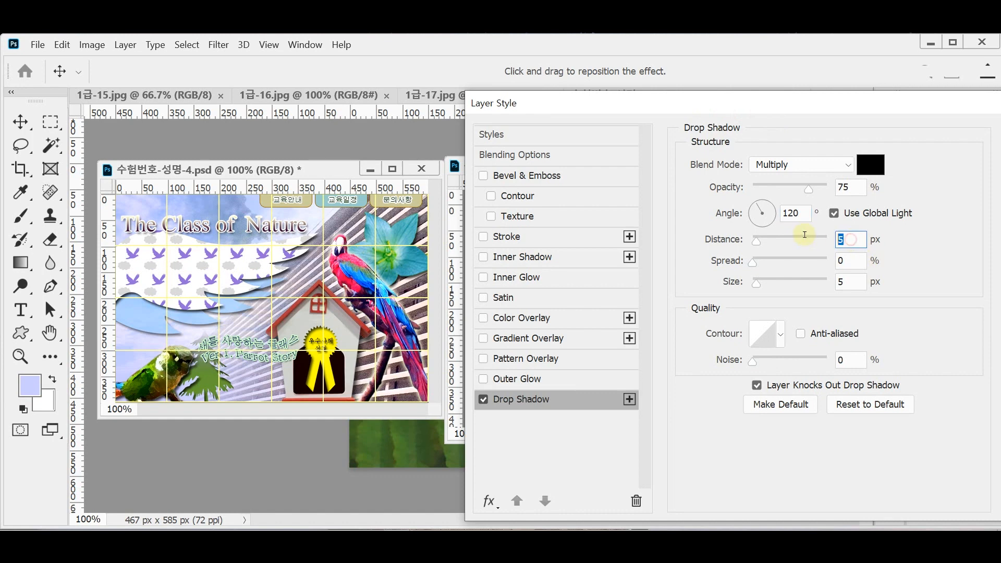
text(10)
double_click(851, 282)
text(10)
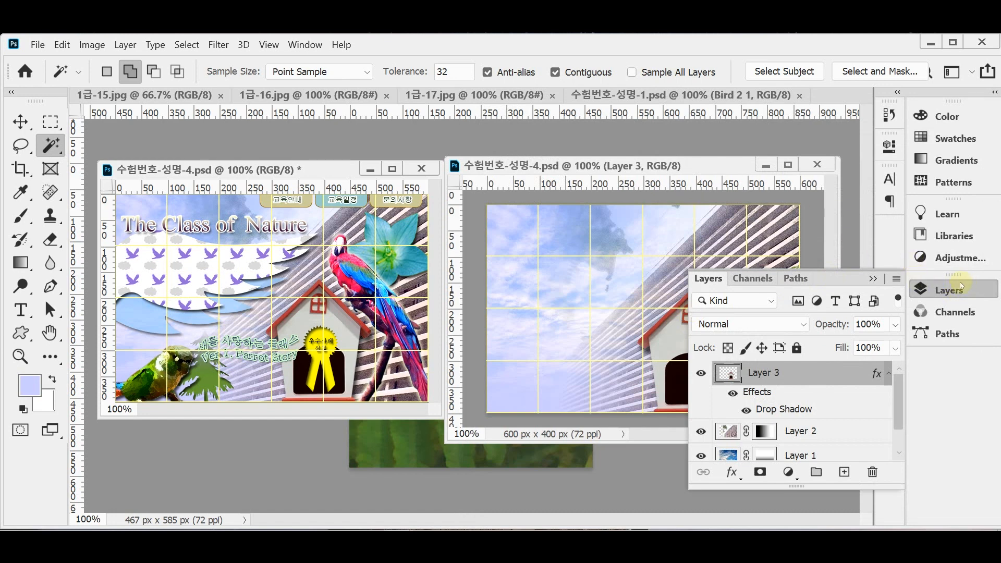
click(956, 286)
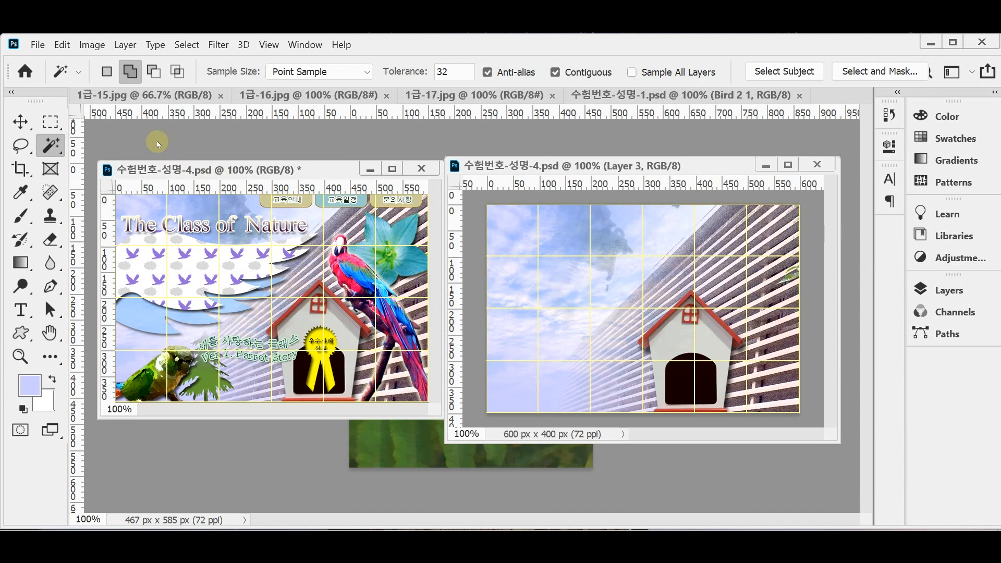
Step: Float and enlarge the 1급-15.jpg window, and select the background around the parrot with the Quick Selection tool
drag(134, 95, 241, 139)
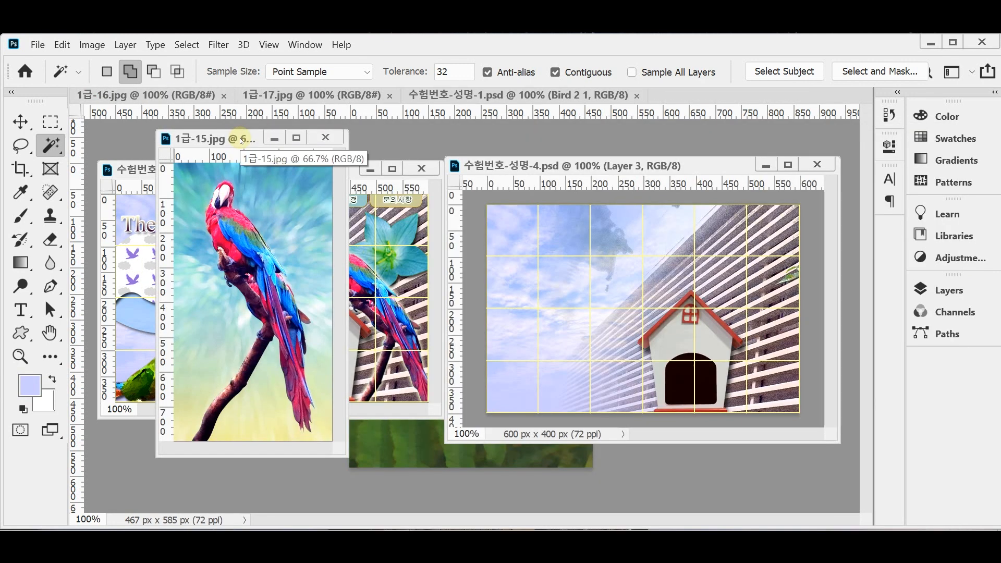
drag(241, 139, 269, 140)
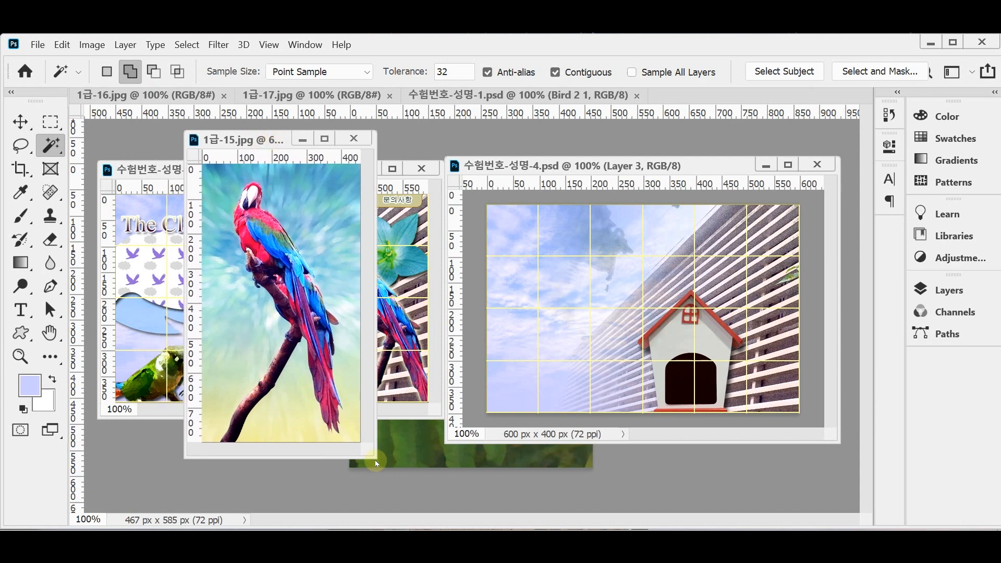
drag(377, 464, 421, 484)
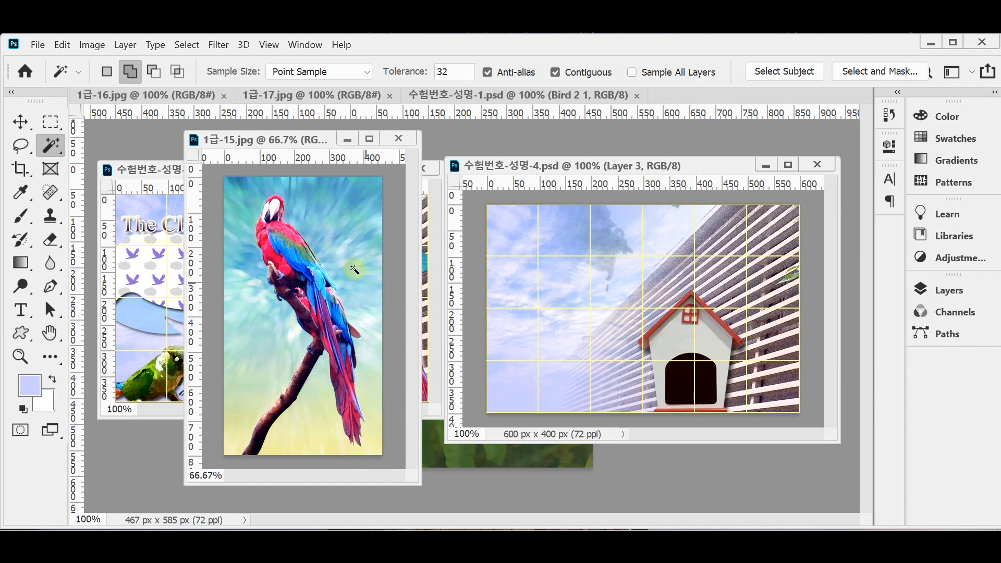
click(51, 146)
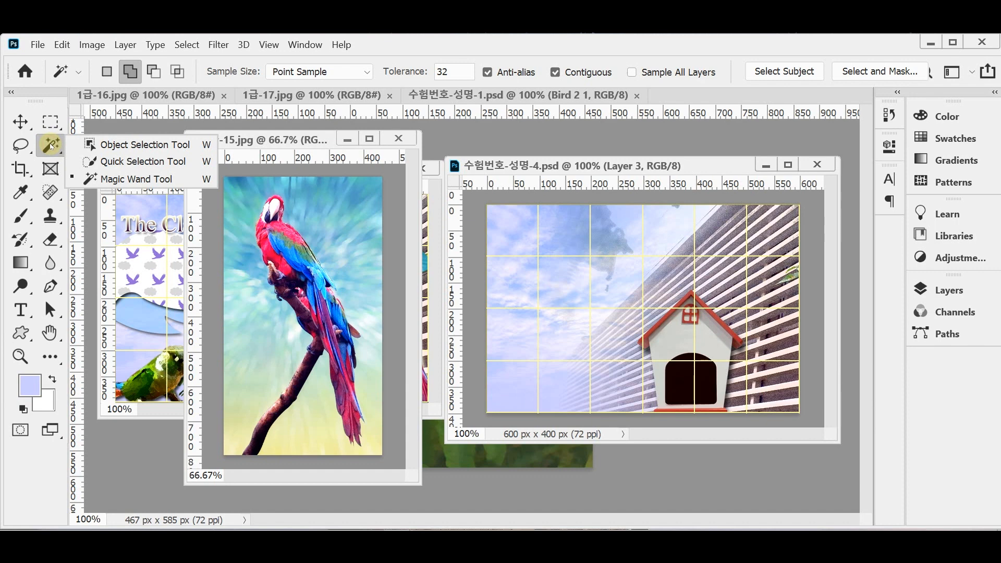
click(91, 164)
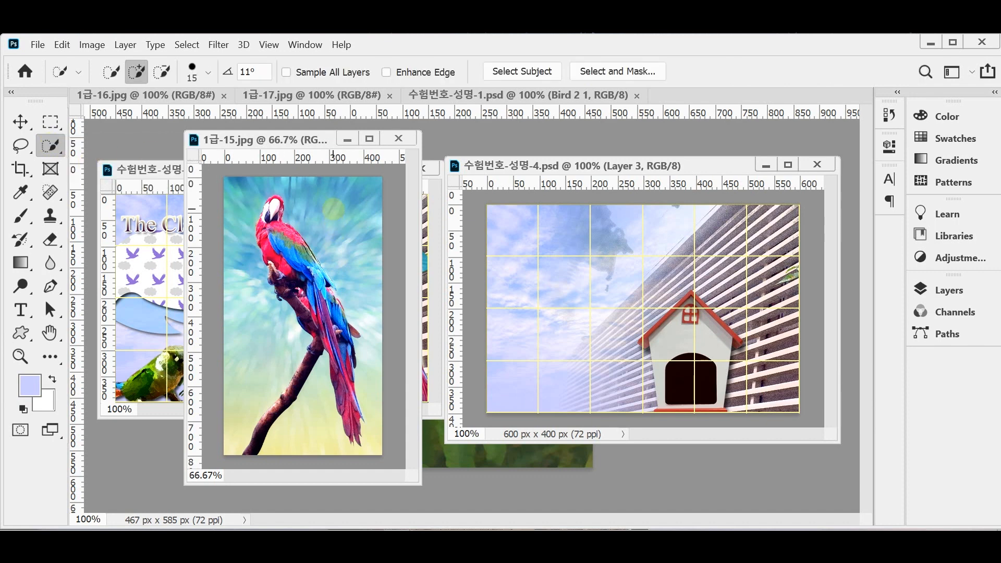
mouse_move(335, 214)
mouse_down()
mouse_move(363, 241)
mouse_move(216, 187)
mouse_move(229, 197)
mouse_move(272, 407)
mouse_move(249, 351)
mouse_up()
drag(309, 414, 301, 447)
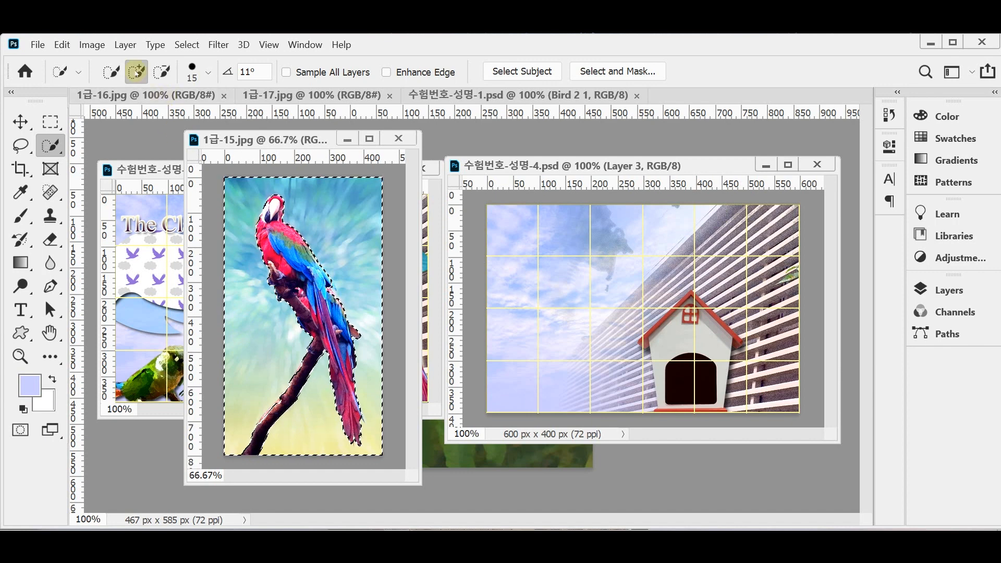
Step: Subtract the red feathers below the wing tip from the background selection using a 6 px Quick Selection brush
ctrl+click(334, 298)
ctrl+click(357, 310)
drag(420, 353, 590, 358)
ctrl+click(483, 329)
drag(403, 280, 428, 306)
click(428, 307)
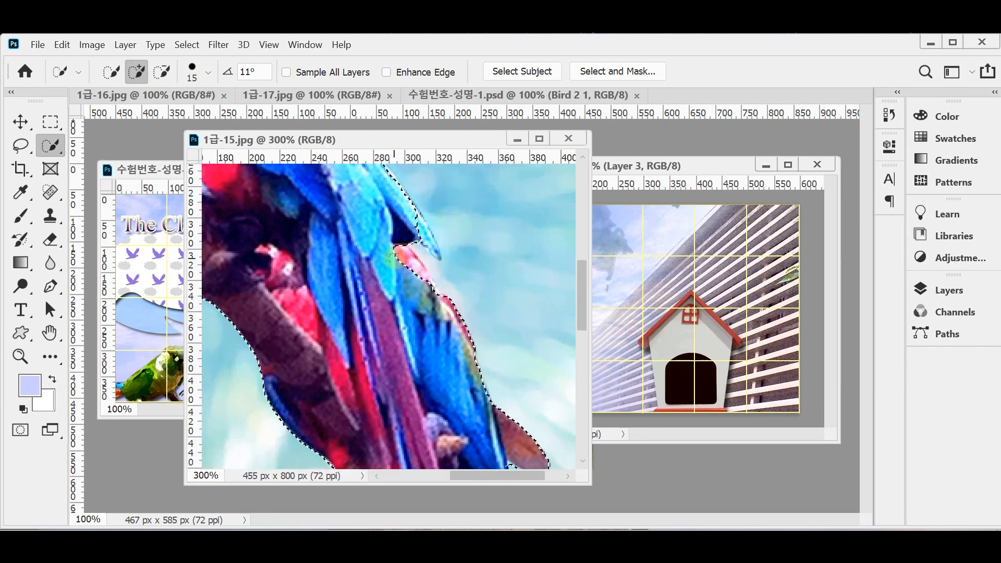
key(bracketleft)
key(bracketleft)
key(bracketleft)
key(bracketleft)
key(bracketleft)
mouse_move(389, 255)
mouse_down()
mouse_move(412, 262)
mouse_move(427, 288)
mouse_up()
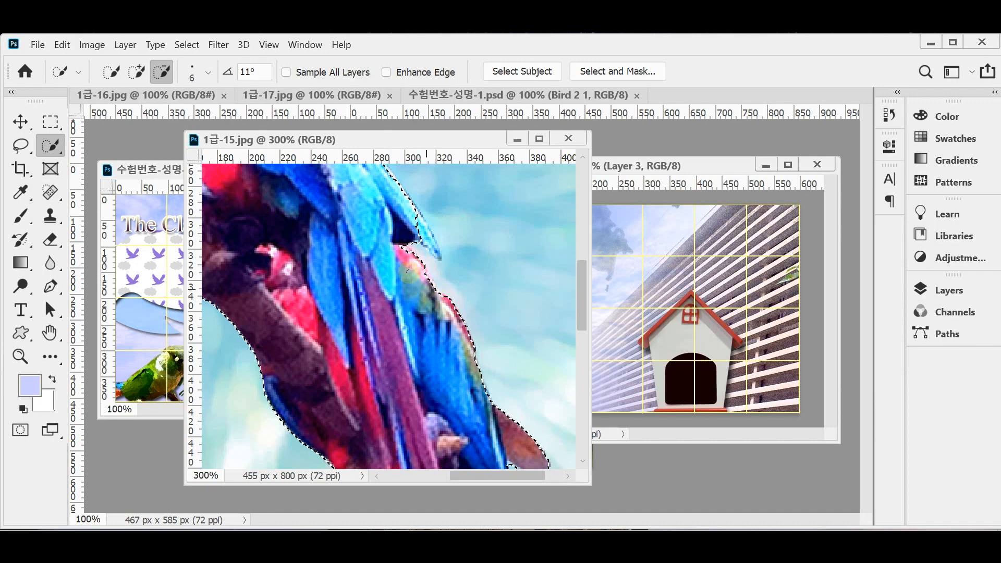
Step: Reduce the Quick Selection brush to 1 px and subtract the blue wing tip from the background selection
key(bracketleft)
key(bracketleft)
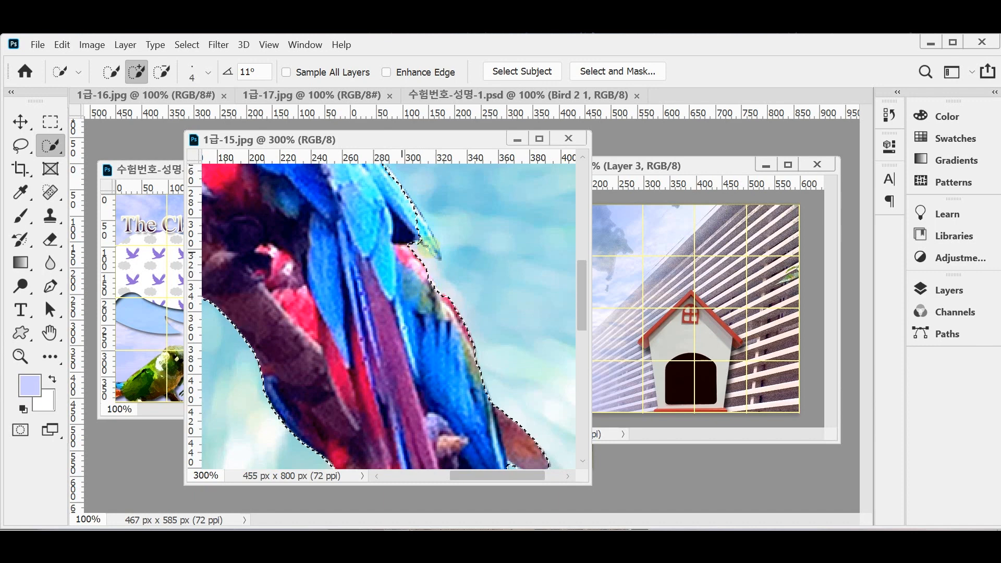
key(bracketleft)
alt+click(420, 219)
drag(437, 254, 412, 227)
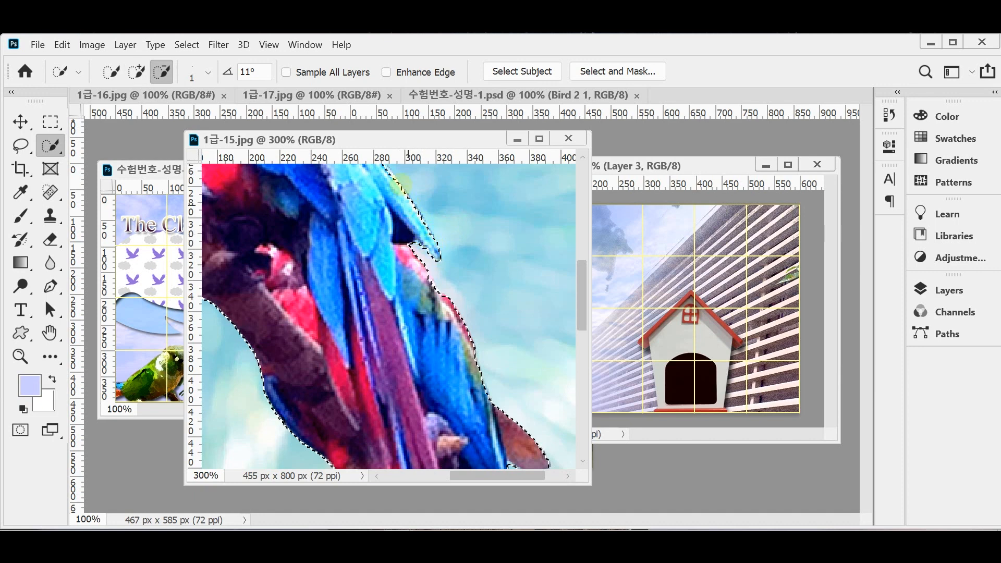
Step: Refine the background selection along the outer edge of the parrot's wing and back with the 1 px brush
drag(389, 206, 438, 297)
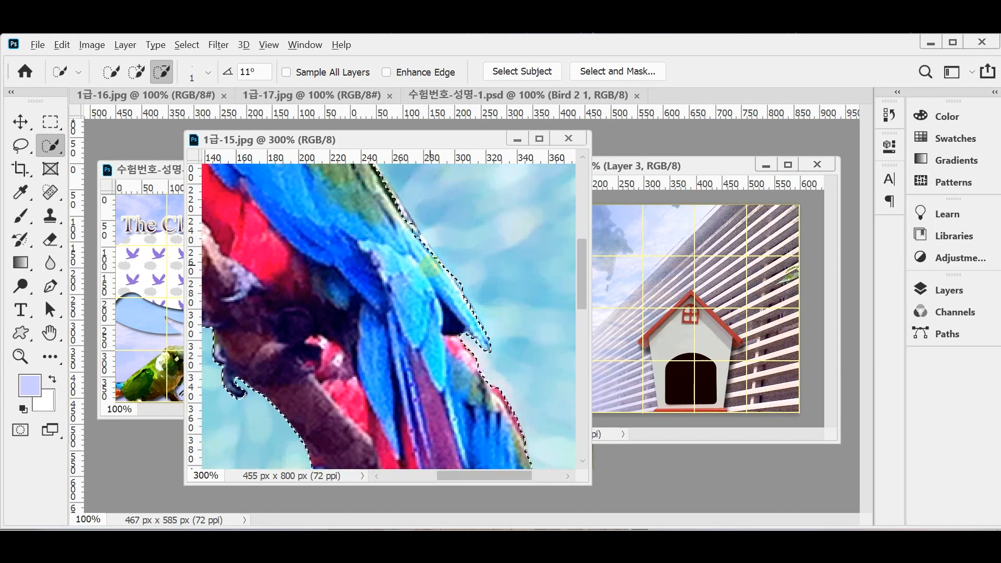
drag(403, 206, 375, 170)
drag(365, 219, 434, 317)
key(alt)
drag(414, 228, 423, 240)
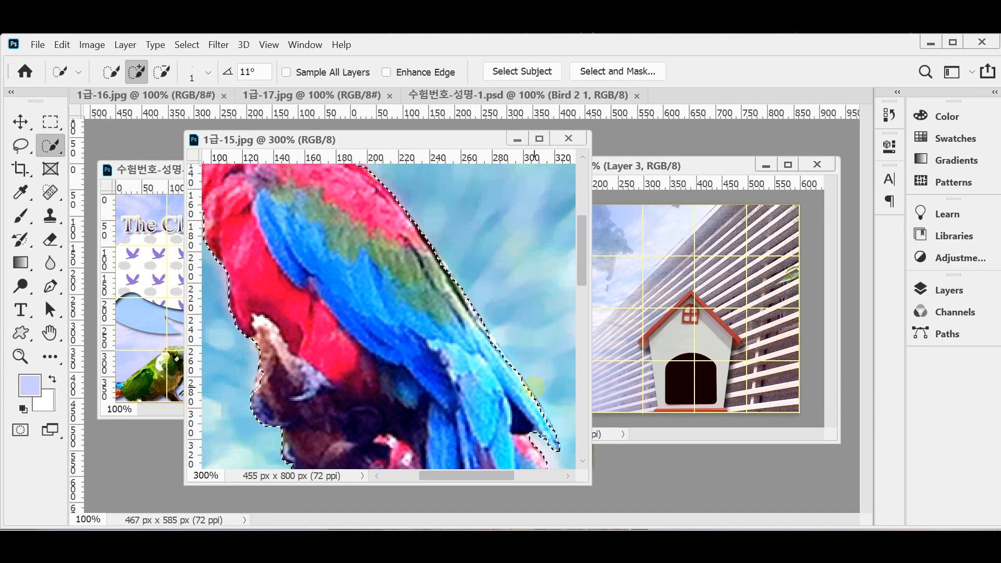
Step: Inspect the selection edge from the claws up to the head, undo a stray change and touch up the chest outline
key(alt)
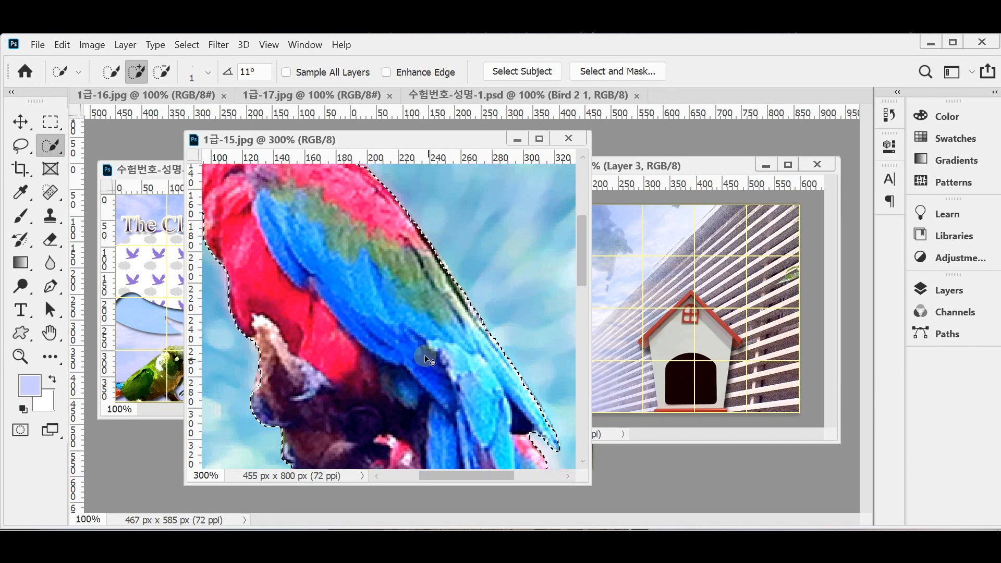
click(313, 308)
drag(269, 356, 345, 339)
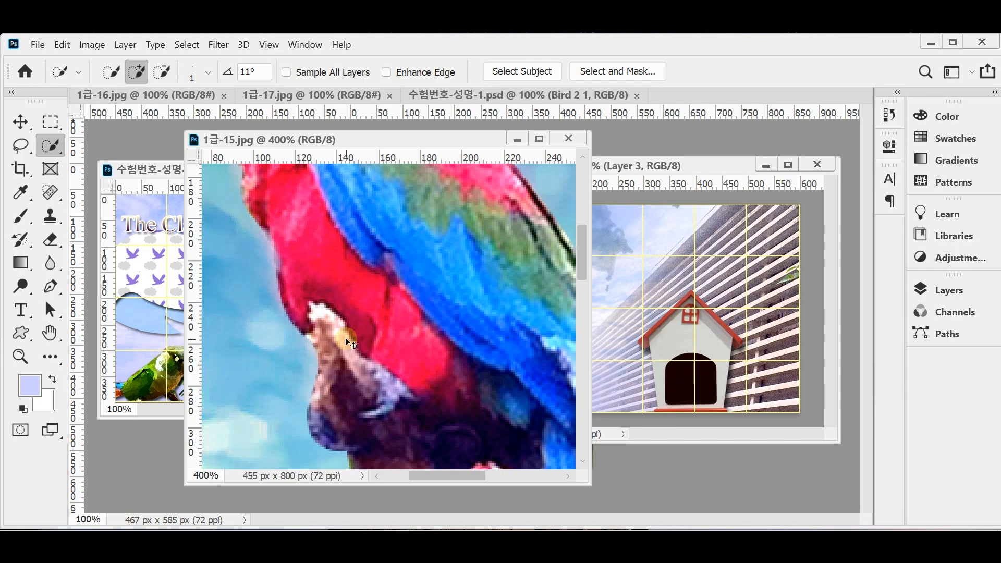
scroll(346, 341, down, 2)
scroll(347, 343, up, 1)
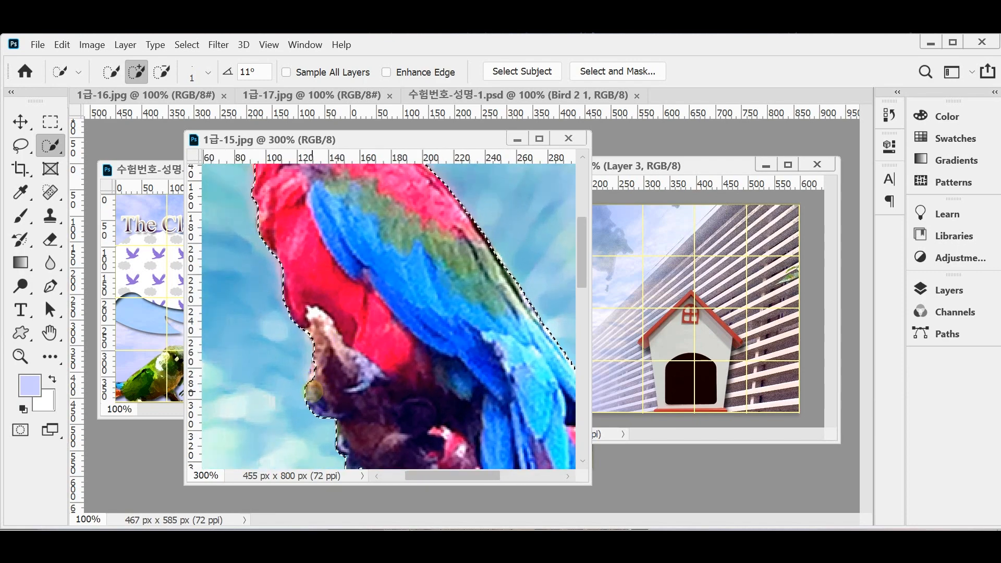
key(alt)
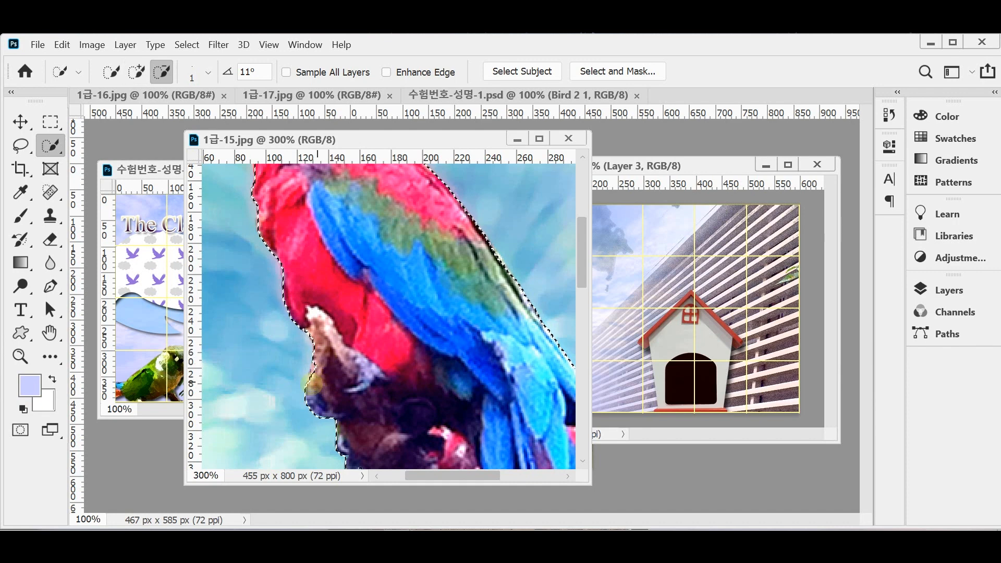
drag(326, 263, 370, 351)
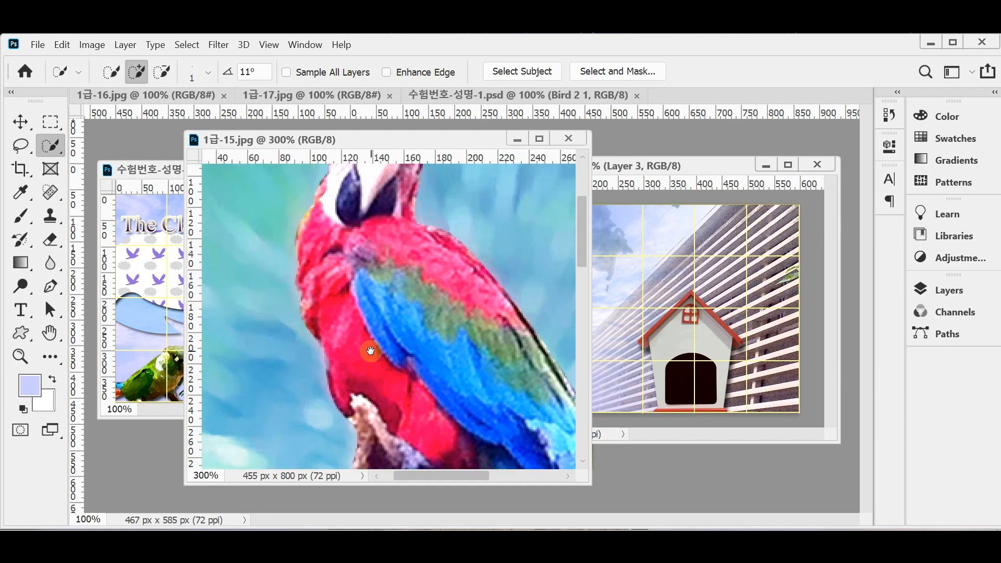
drag(360, 250, 369, 344)
key(ctrl+z)
drag(321, 324, 324, 331)
alt+click(314, 329)
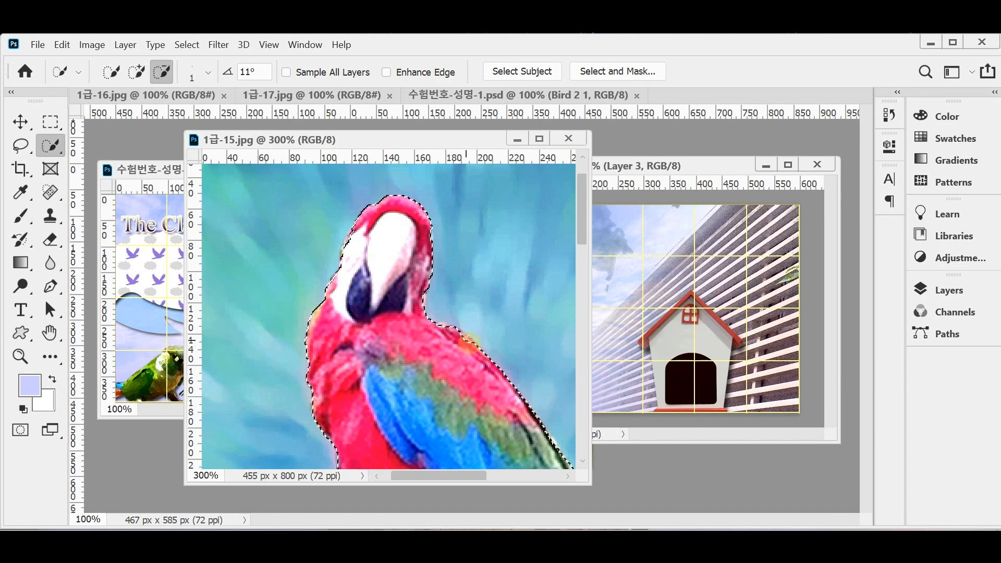
Step: Check the outline along the branch and tail feathers, and invert the selection to select the parrot and its branch
drag(498, 406, 465, 342)
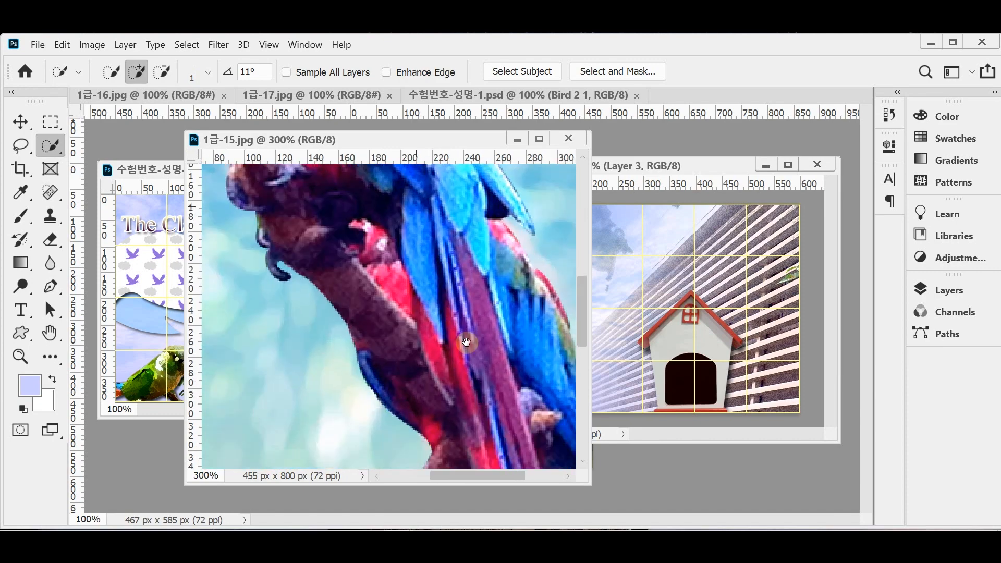
alt+click(458, 352)
drag(451, 411, 457, 298)
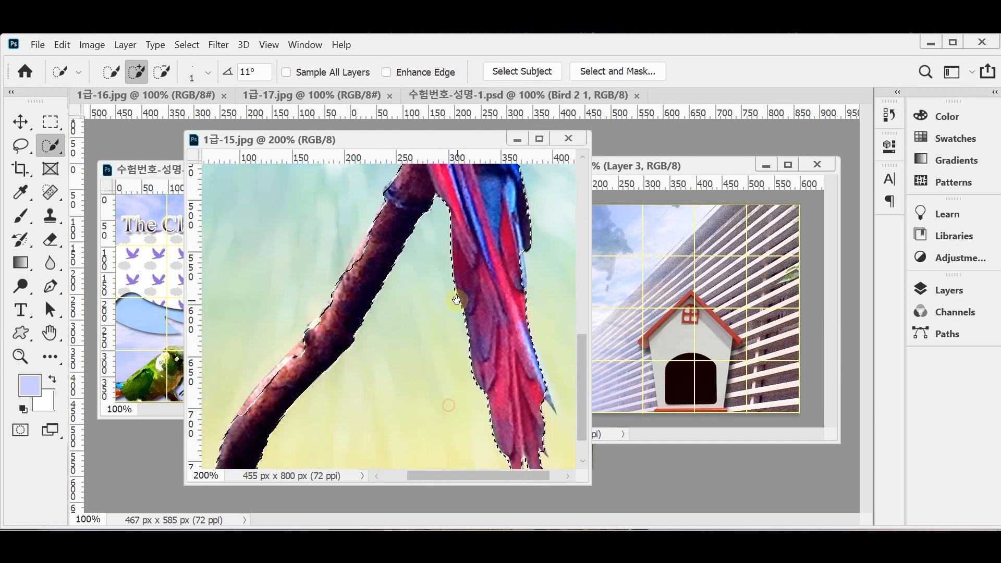
alt+click(384, 365)
drag(318, 444, 405, 303)
click(416, 297)
key(ctrl+shift+i)
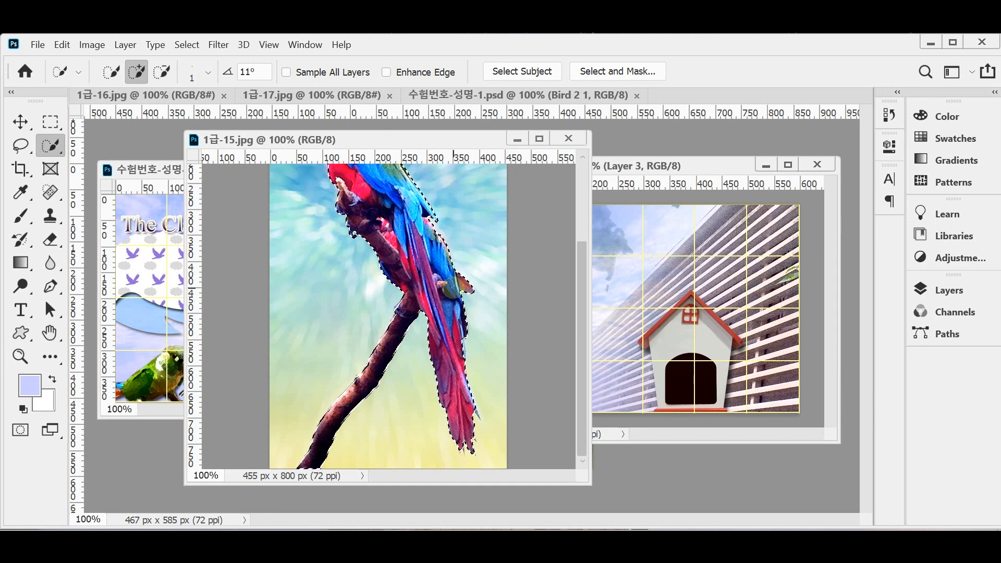
Step: Copy the selected parrot and branch into 수험번호-성명-4.psd, close 1급-15.jpg and save the design
drag(288, 141, 260, 143)
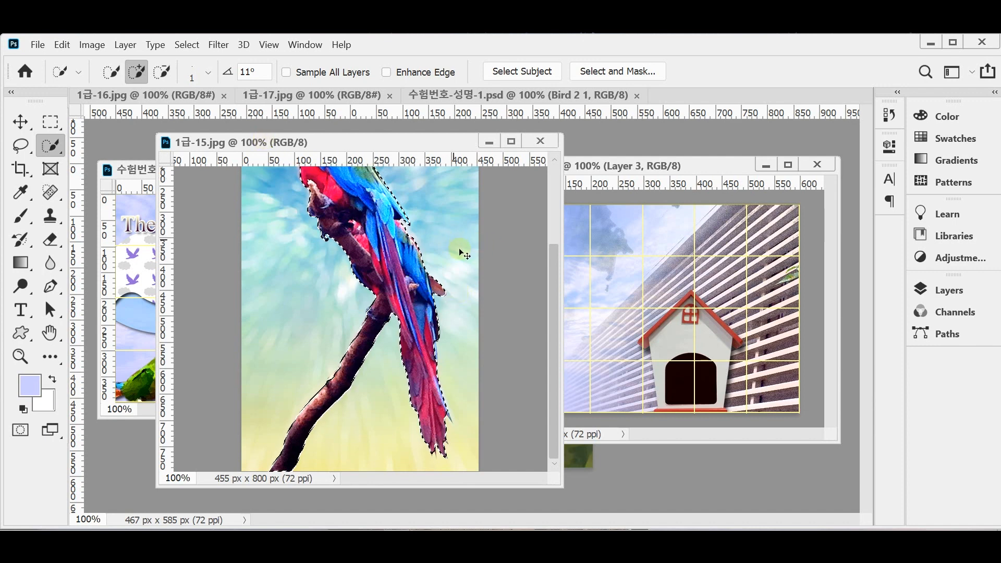
drag(445, 269, 730, 312)
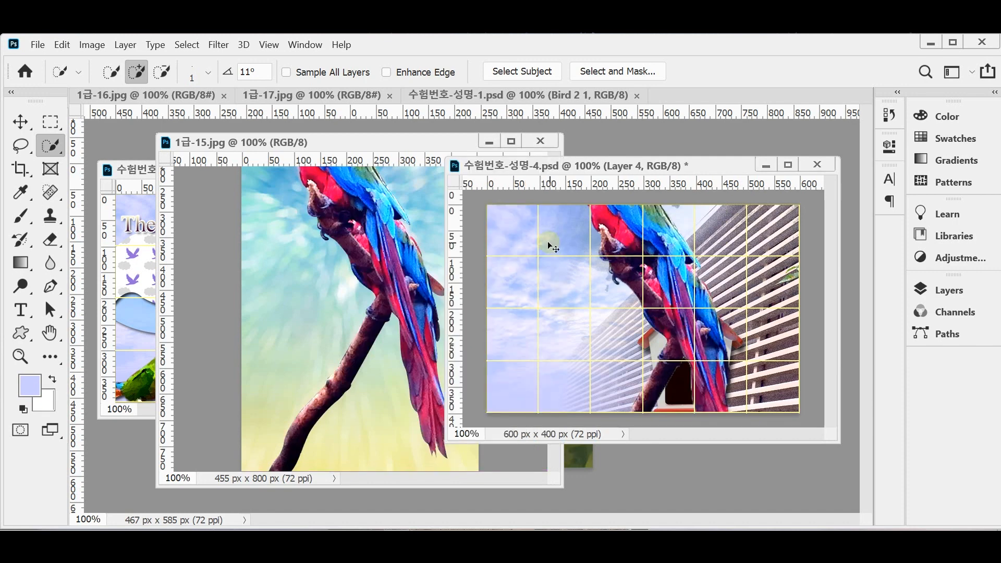
click(384, 146)
key(ctrl+w)
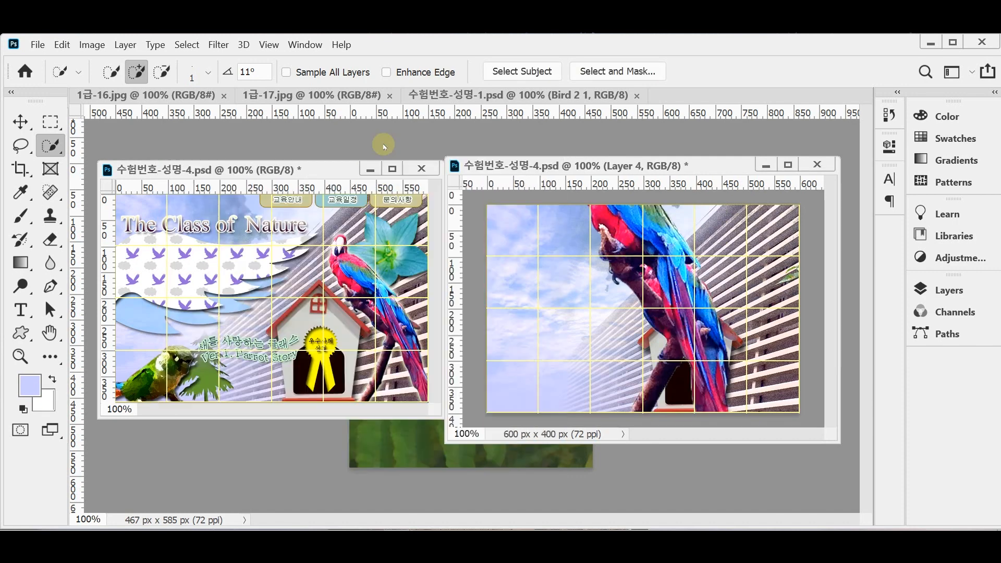
key(ctrl+s)
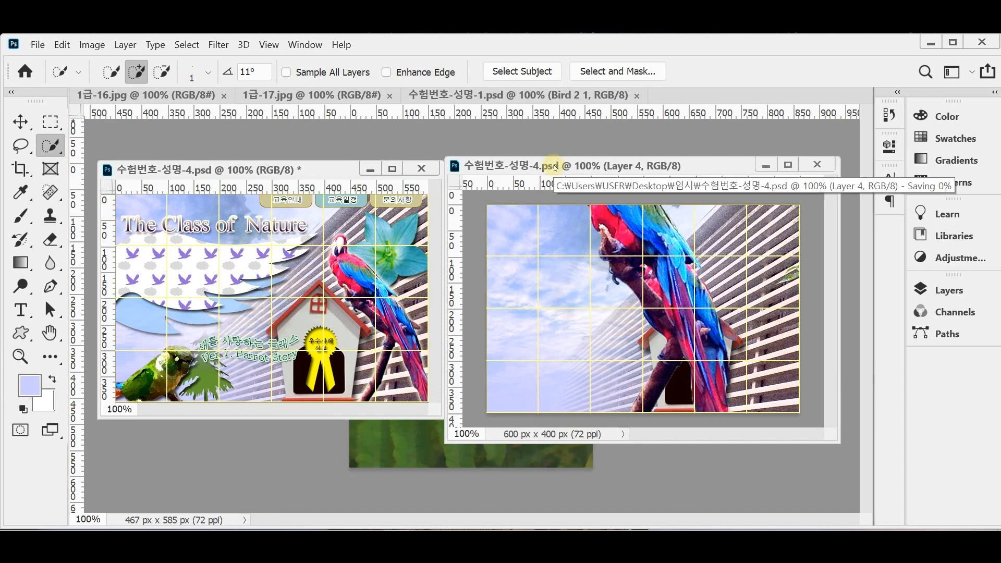
Step: Scale the parrot proportionally to 50%, rotate it about -10.4° and place it directly beside the birdhouse's right-hand side
key(ctrl+t)
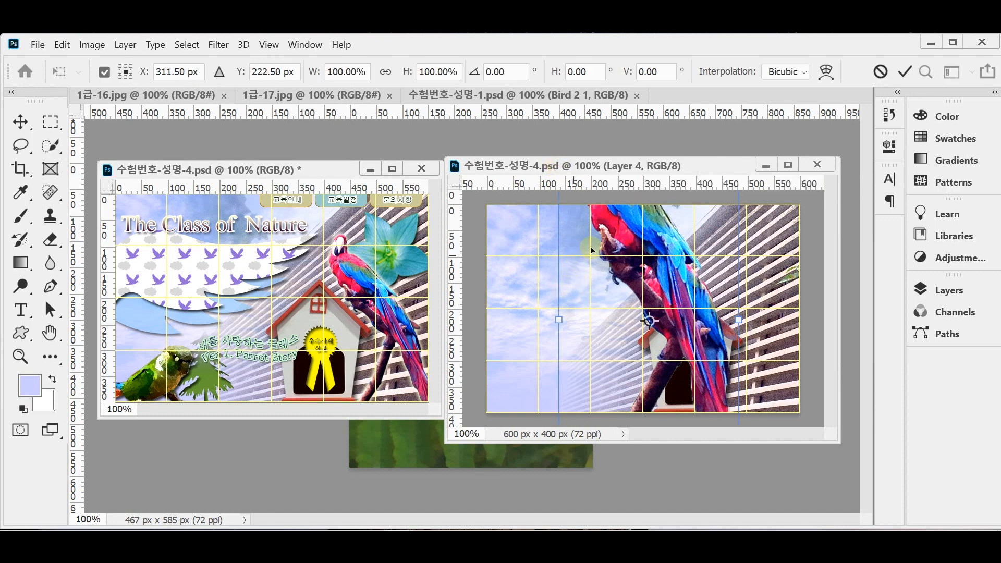
click(386, 73)
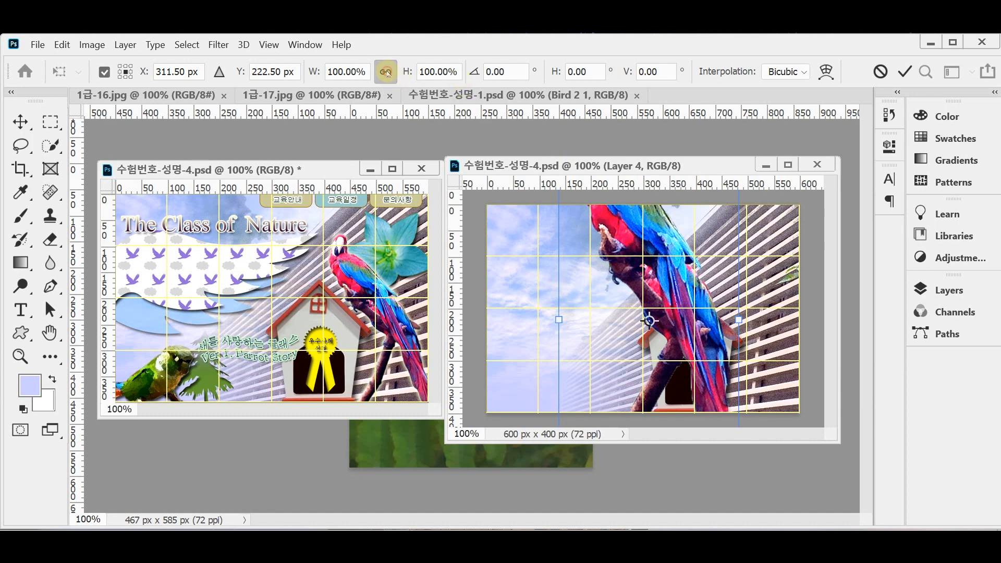
drag(315, 74, 277, 69)
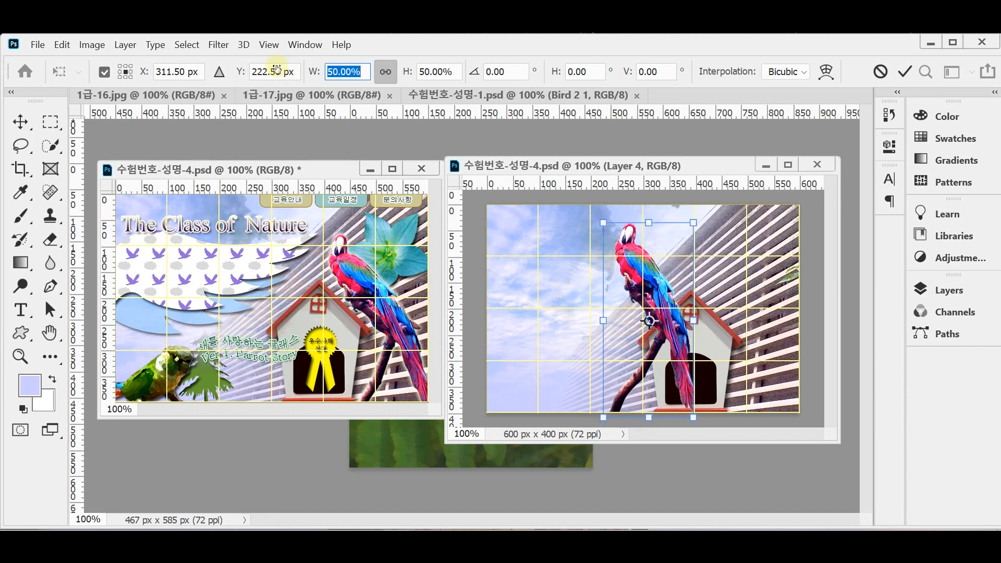
drag(651, 270, 739, 286)
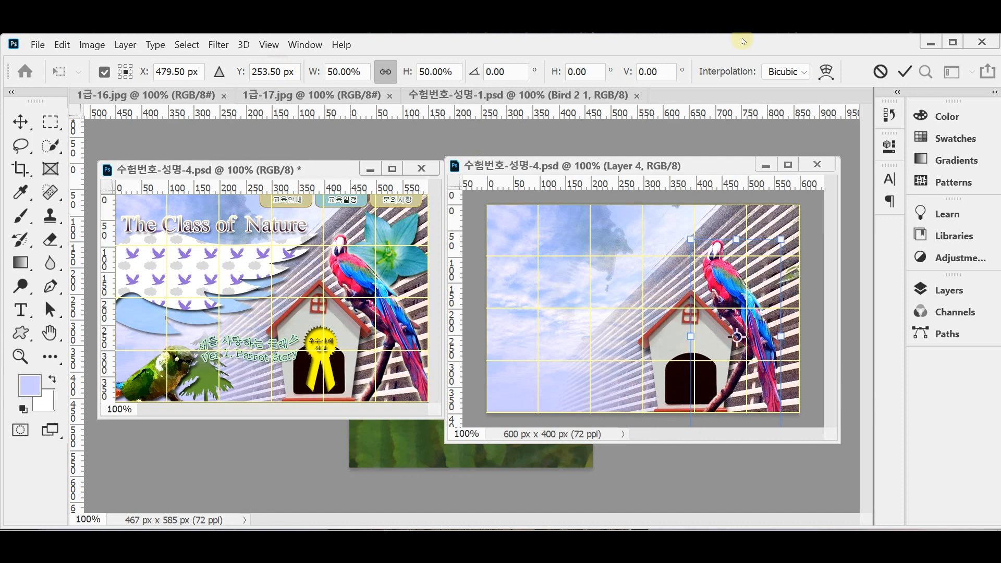
drag(670, 226, 649, 240)
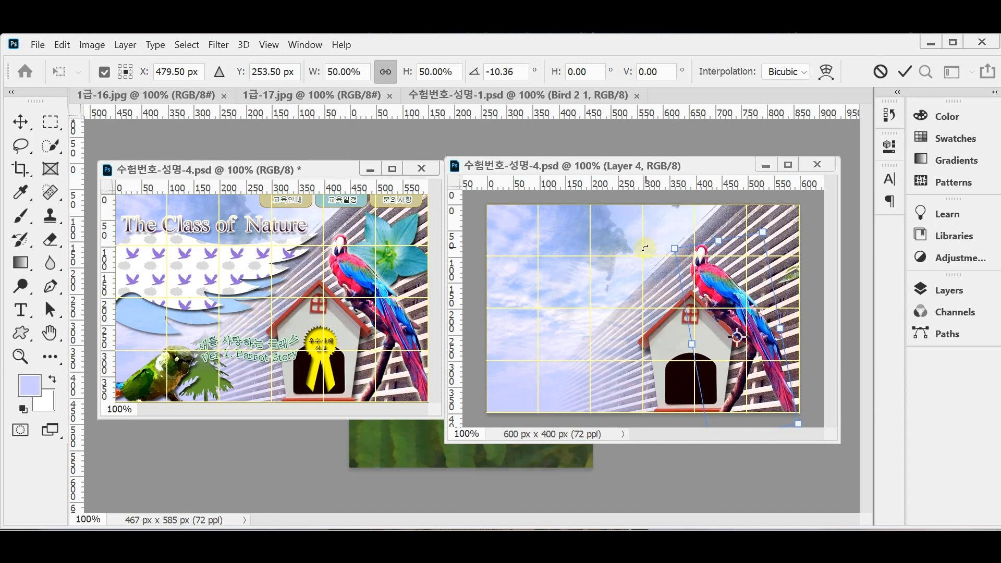
drag(724, 287, 732, 288)
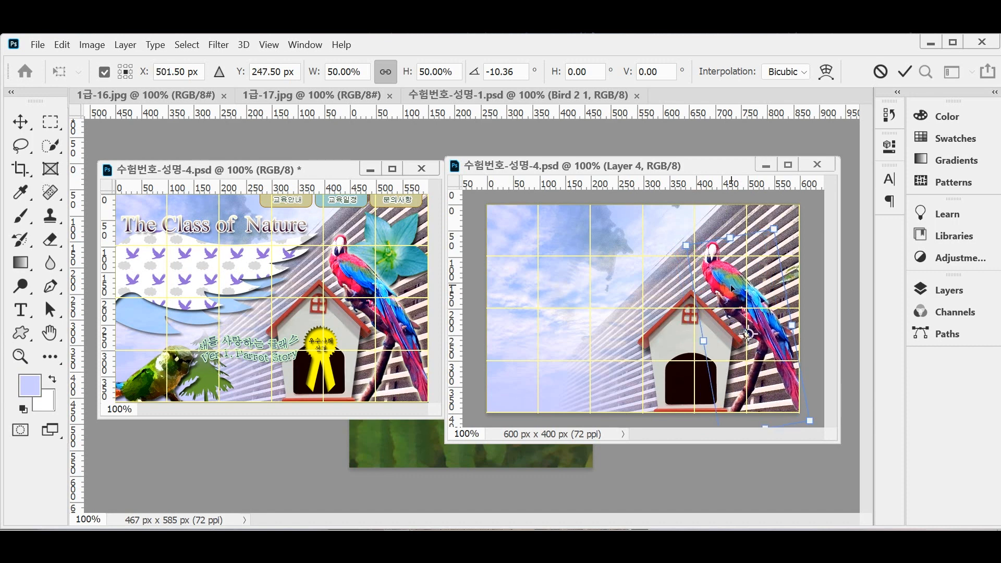
key(Return)
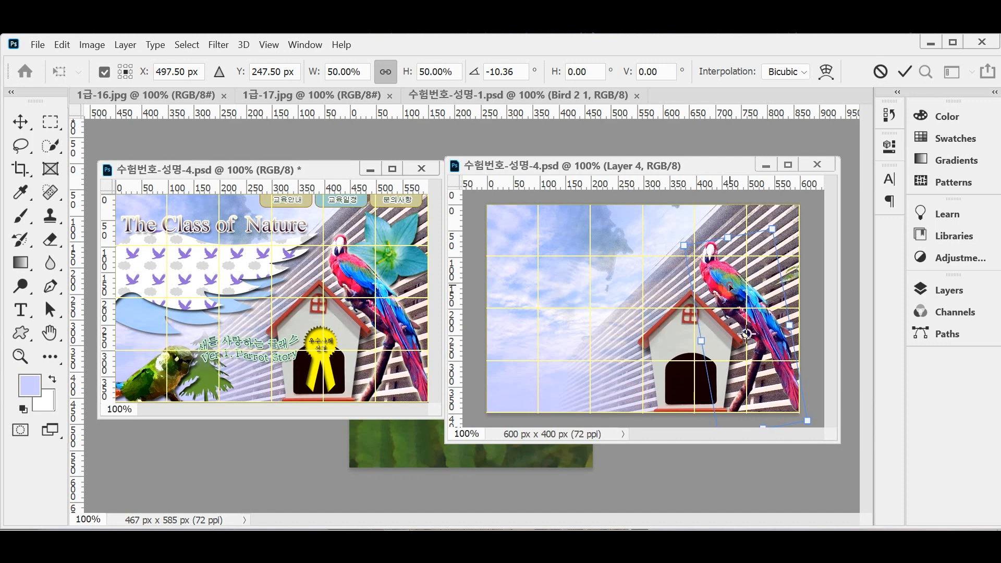
key(w)
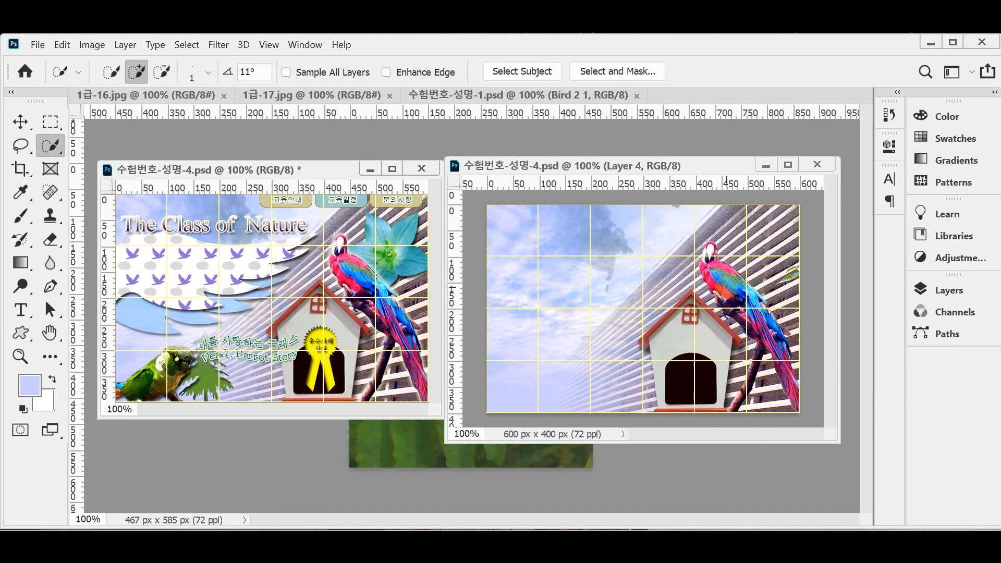
Step: Add a Bevel & Emboss effect with a size of 7 px to the parrot layer
click(941, 291)
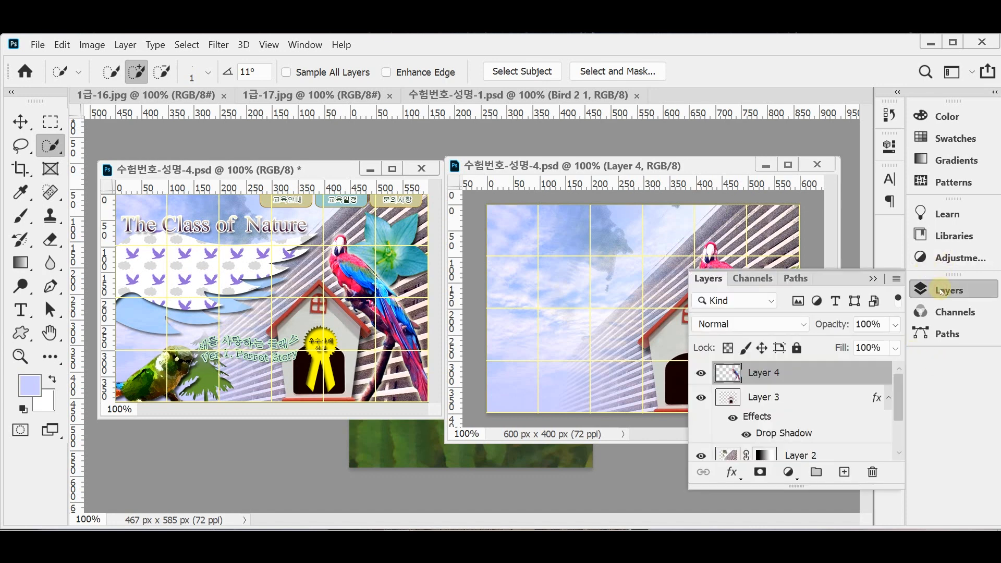
click(730, 474)
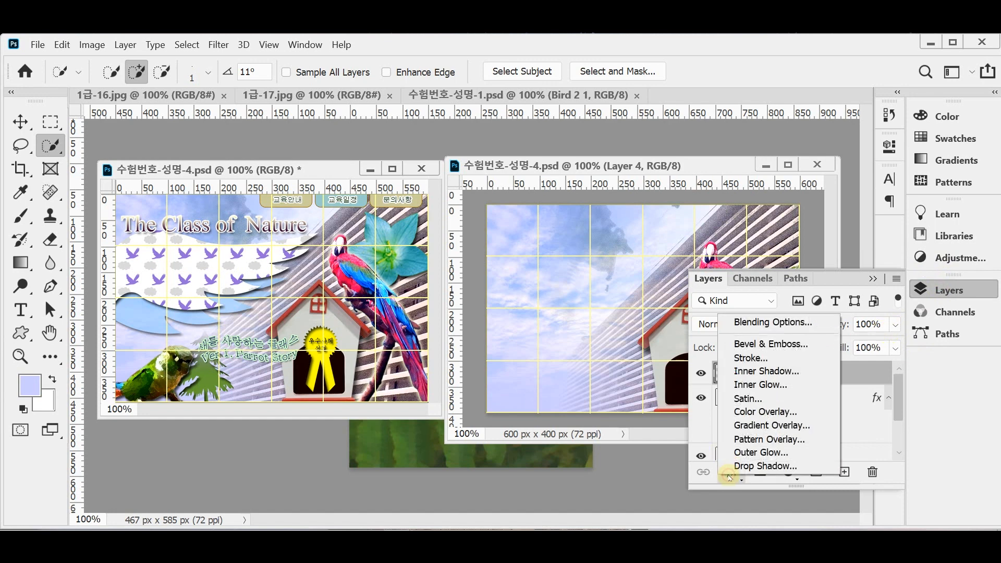
click(779, 343)
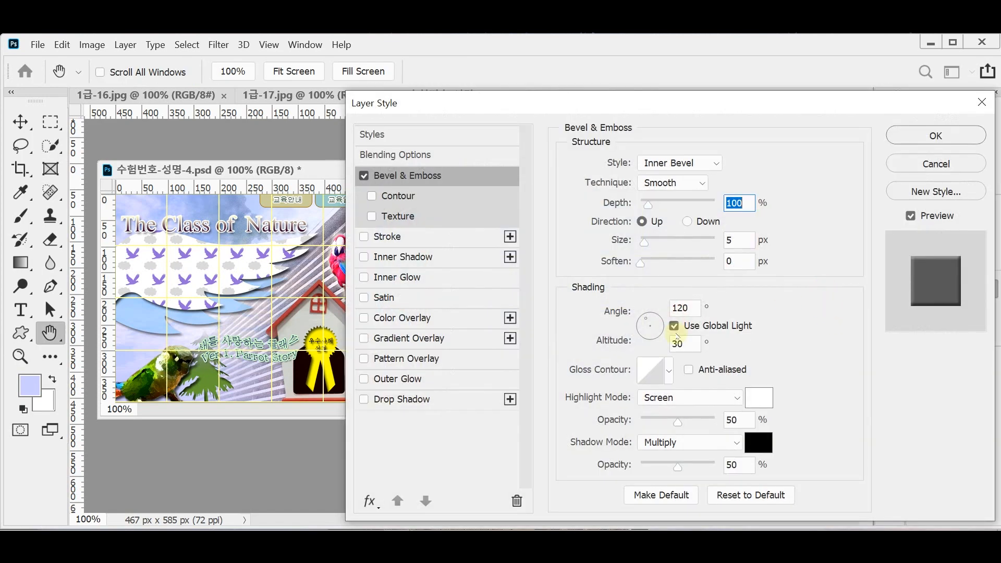
double_click(742, 241)
text(7)
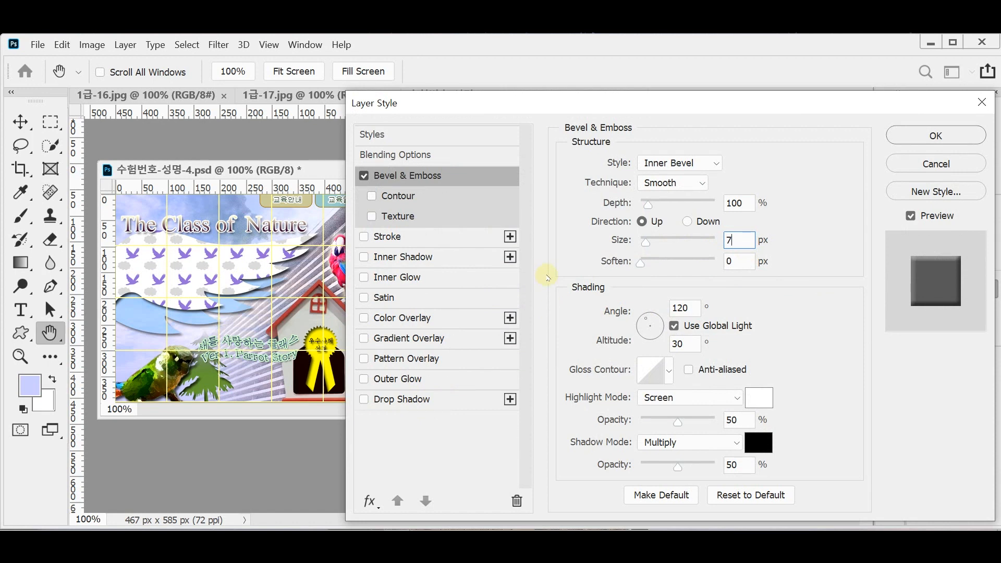
Step: Add an Outer Glow with 0% spread and a size of 10 px to the parrot layer
click(420, 381)
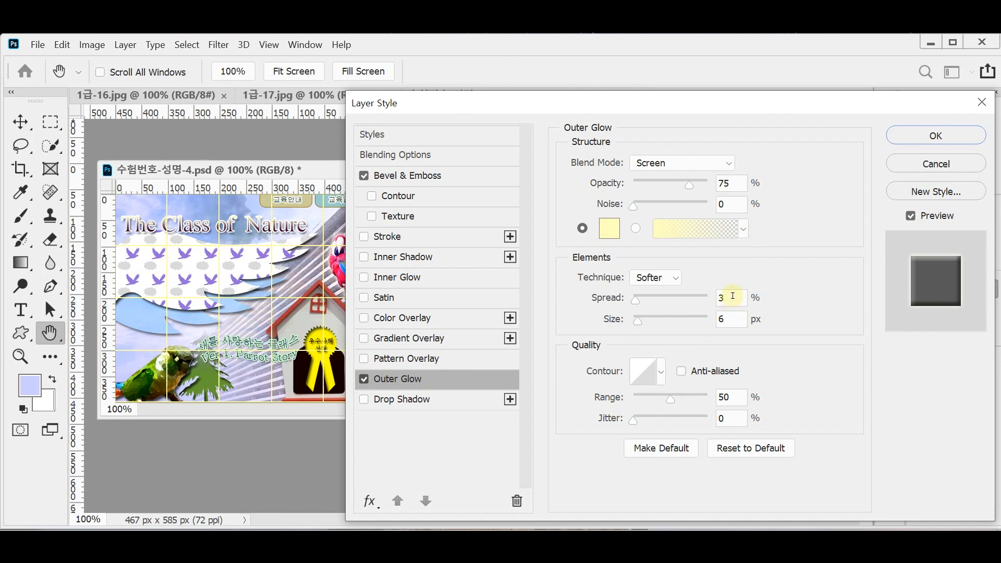
drag(633, 302, 625, 302)
drag(733, 317, 686, 323)
text(10)
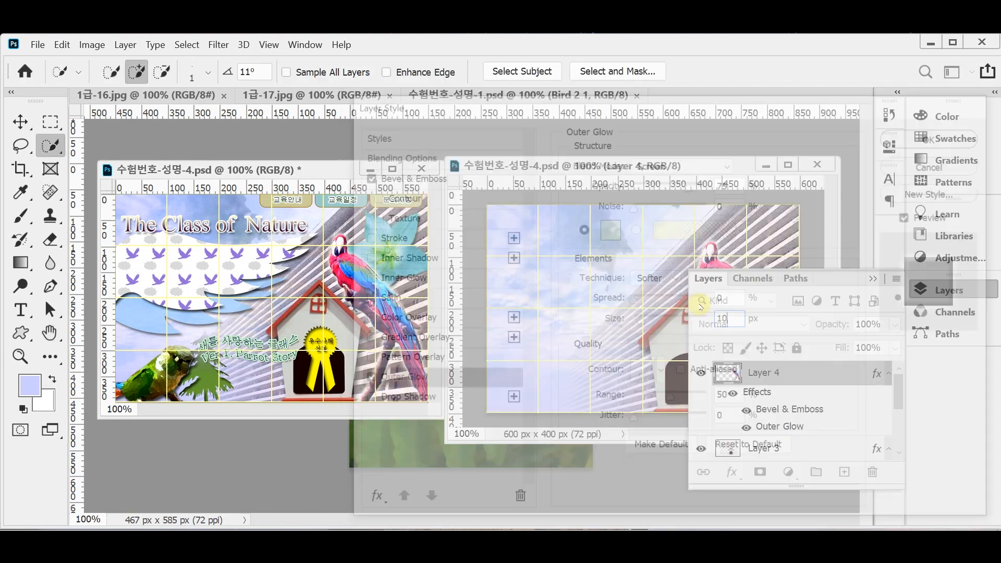
click(934, 295)
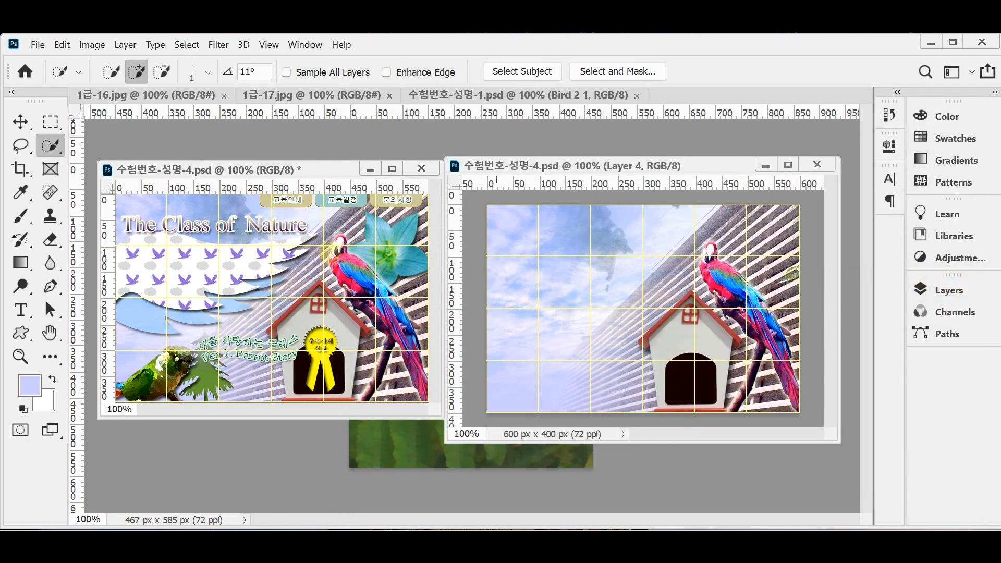
Step: Float 1급-16.jpg in its own window and select the purple flower with a 60 px Quick Selection brush, subtracting the area near the bud
drag(160, 97, 289, 157)
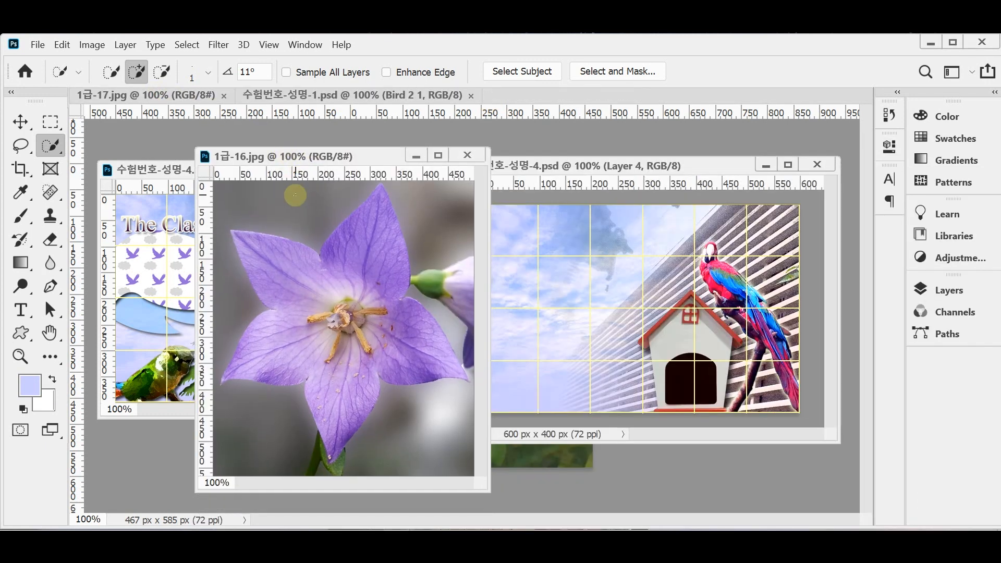
click(46, 146)
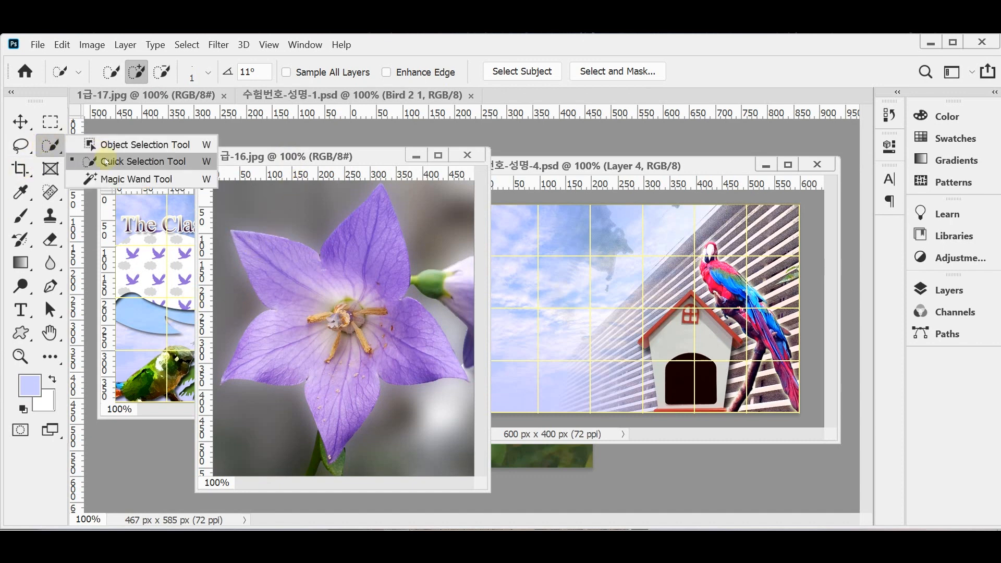
click(106, 162)
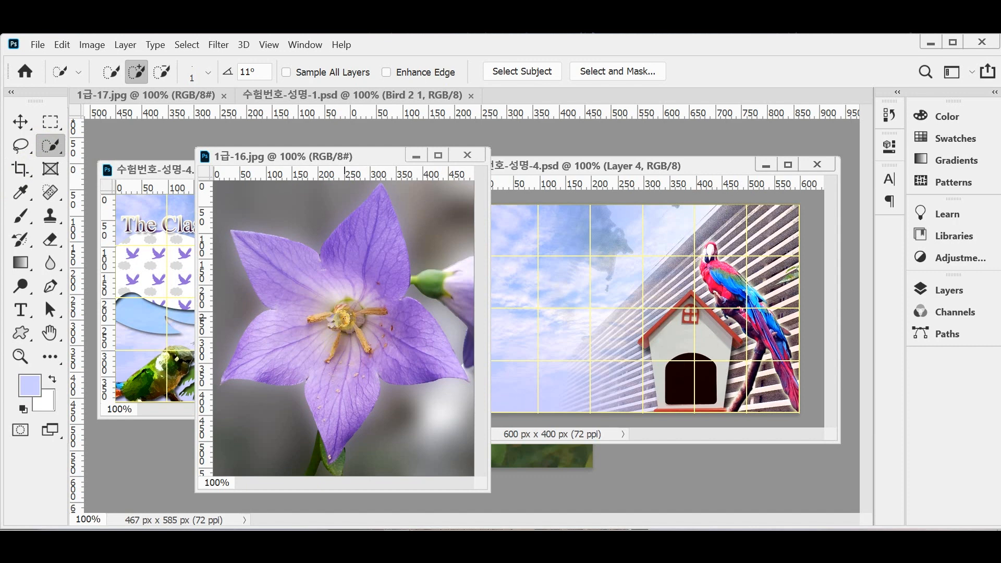
key(bracketright)
key(bracketright)
key(bracketright)
key(bracketright)
key(bracketright)
key(bracketright)
key(bracketright)
key(bracketright)
key(bracketright)
mouse_move(308, 294)
mouse_down()
mouse_move(350, 345)
mouse_move(375, 339)
mouse_move(365, 360)
mouse_move(419, 362)
mouse_up()
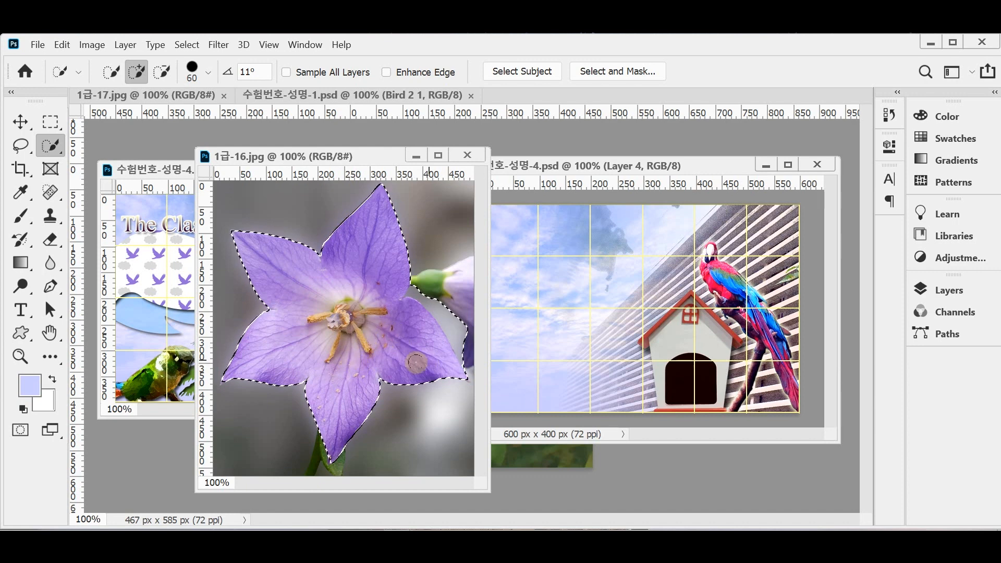
alt+click(437, 298)
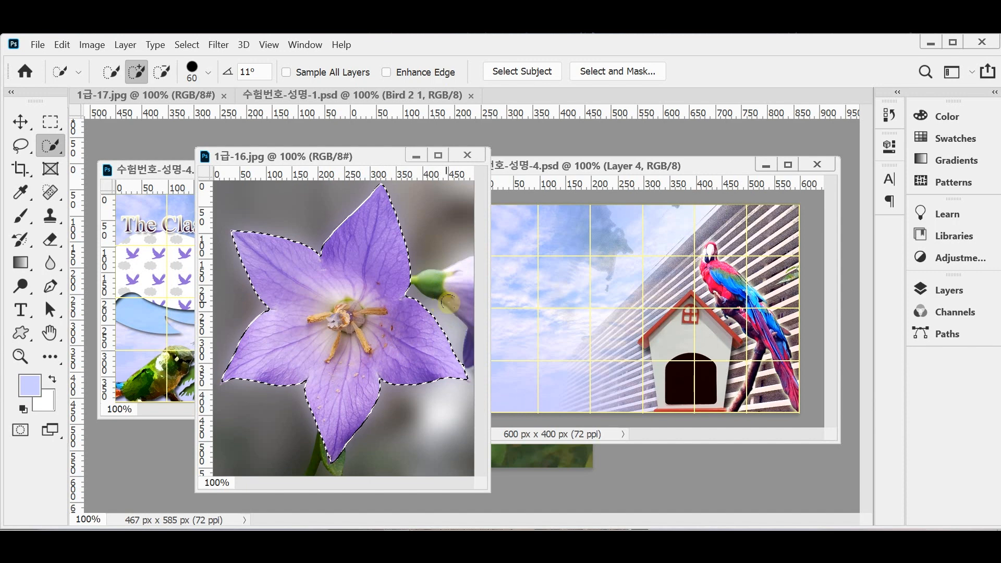
key(alt)
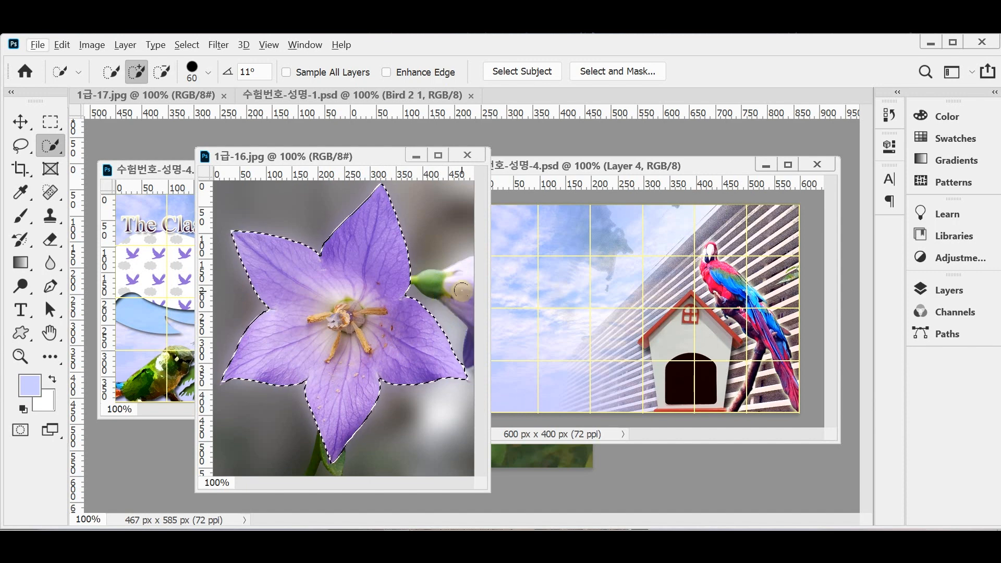
Step: Copy the selected flower into 수험번호-성명-4.psd and close 1급-16.jpg
drag(353, 323, 570, 337)
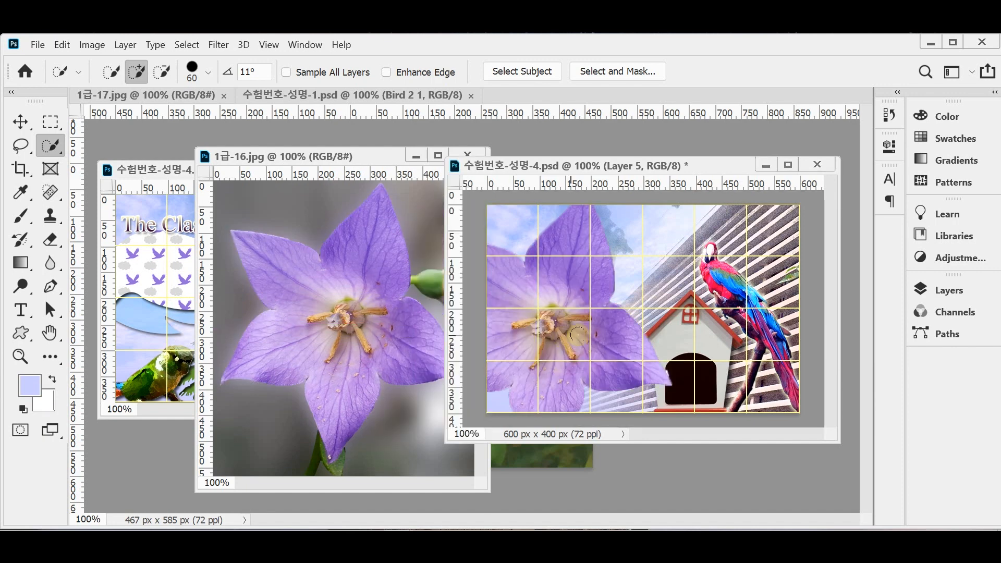
click(373, 207)
key(ctrl+w)
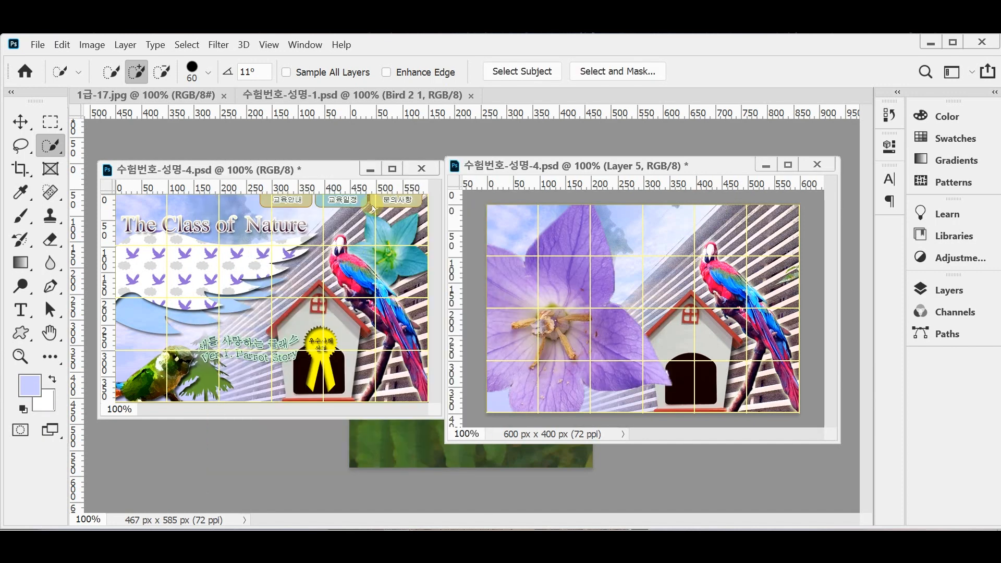
Step: Scale the flower to about 35%, rotate it about 87° and place it beside the parrot's head in the design's upper-right corner
key(ctrl+t)
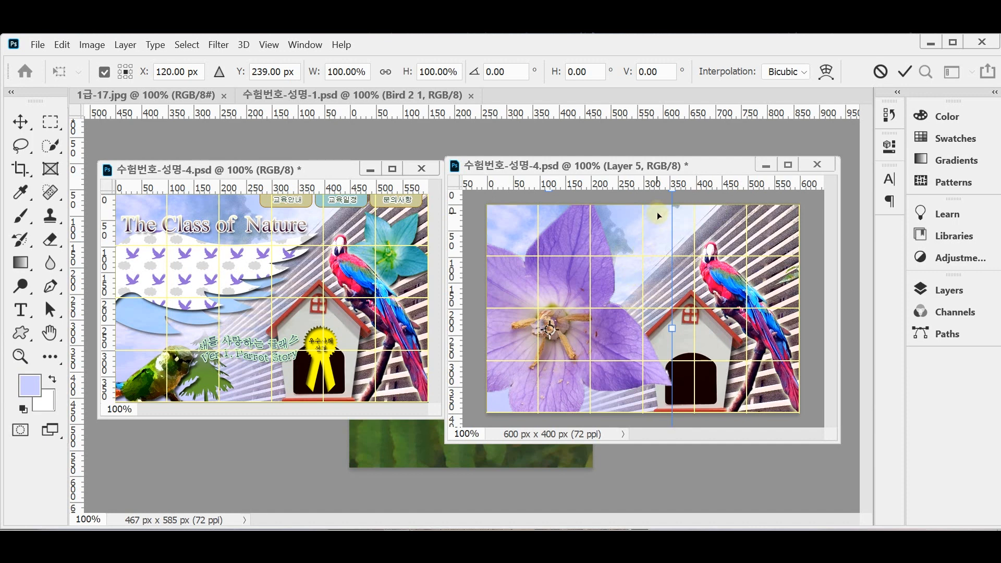
drag(669, 190, 541, 337)
drag(514, 389, 757, 260)
drag(787, 206, 763, 244)
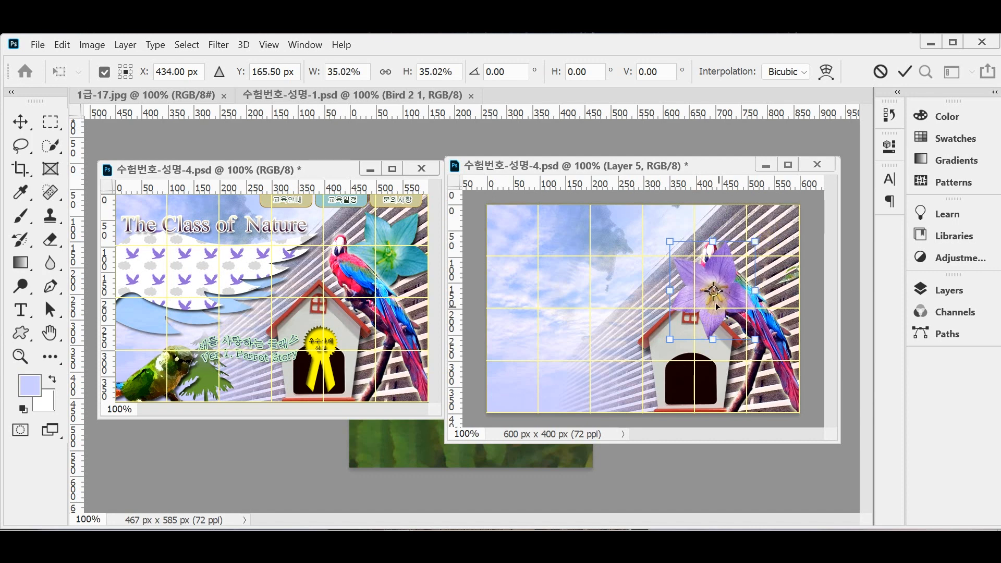
drag(720, 276, 766, 245)
drag(676, 253, 709, 236)
drag(772, 274, 770, 270)
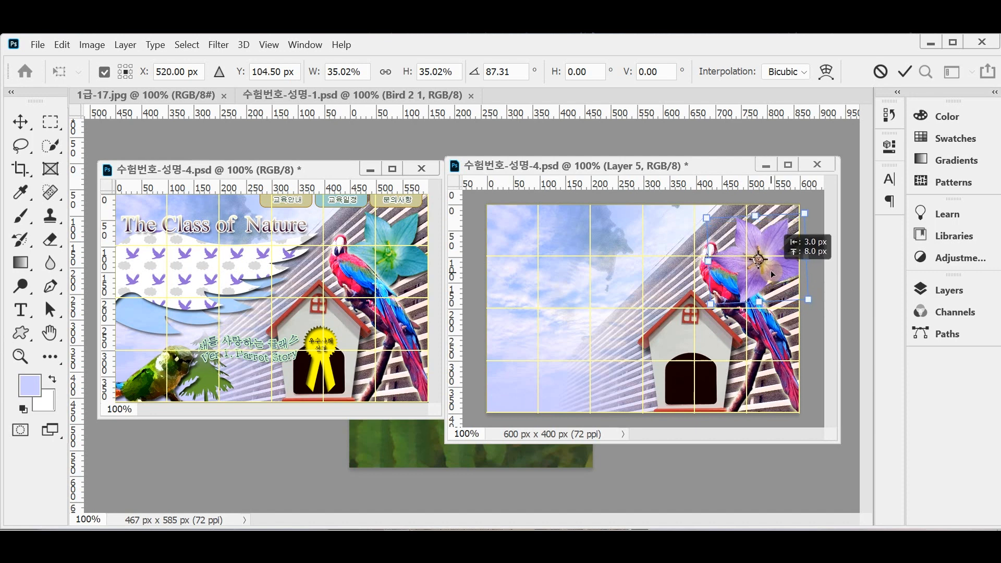
drag(771, 270, 777, 274)
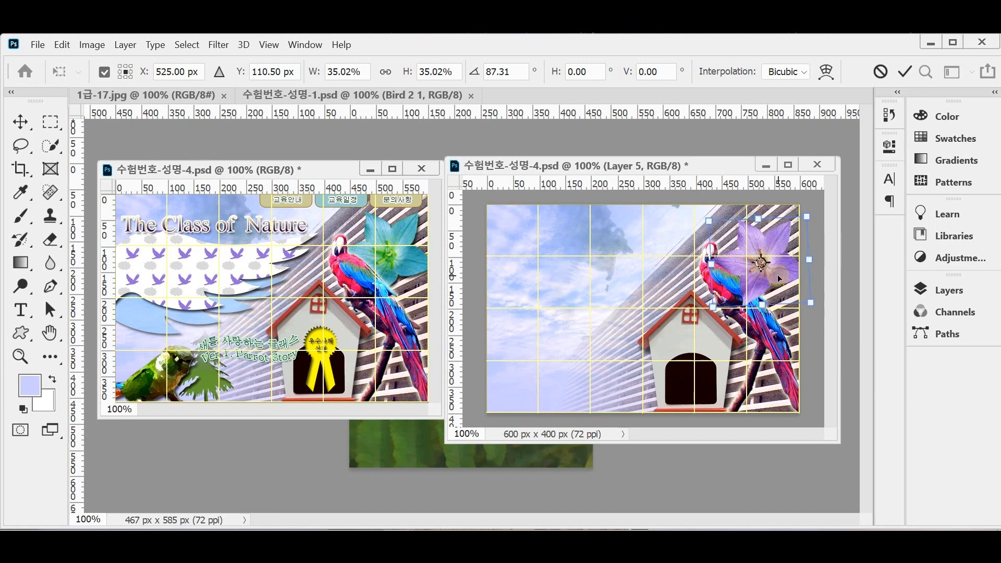
key(Return)
key(w)
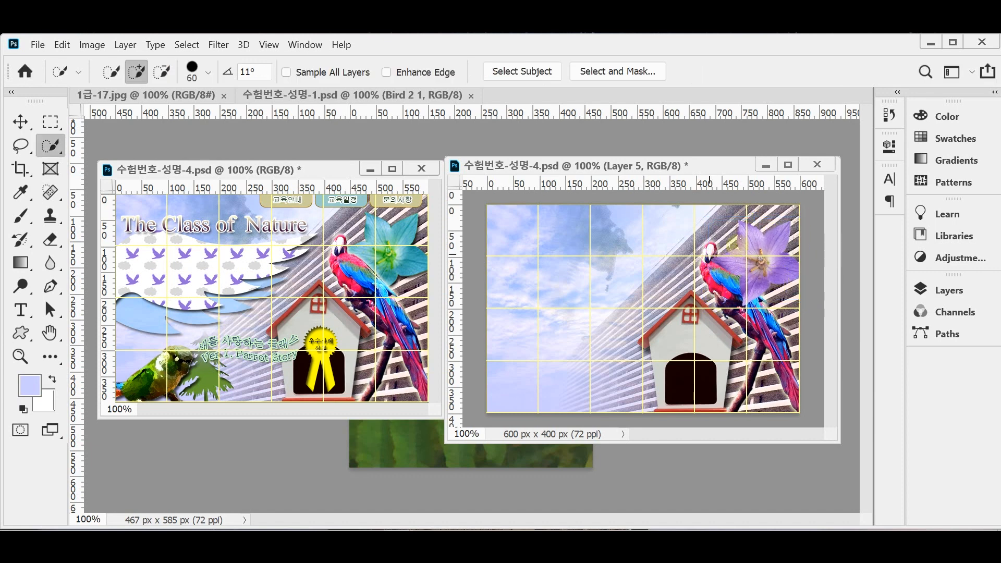
Step: Move the flower layer beneath the parrot layer, directly above the birdhouse layer
click(939, 290)
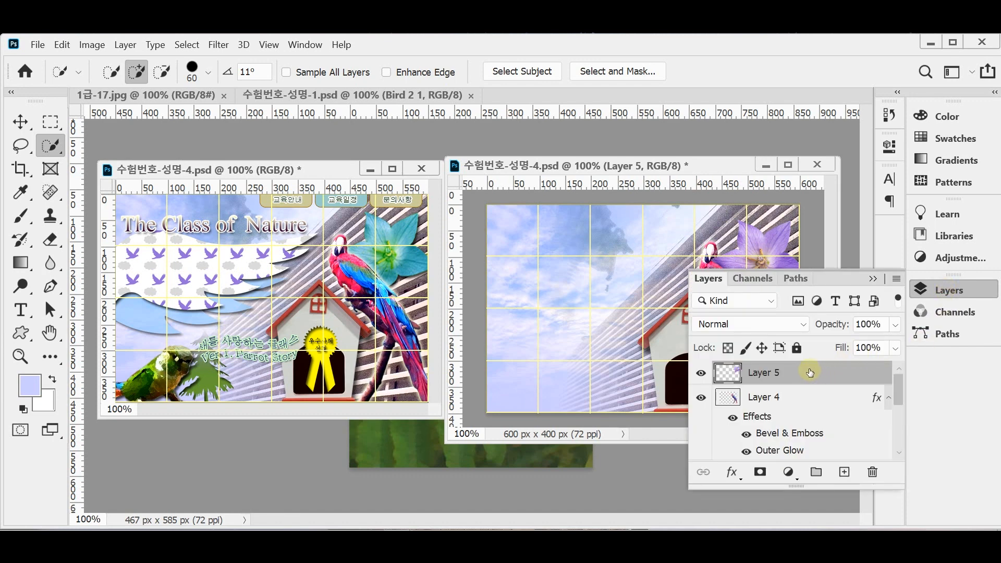
drag(809, 372, 786, 401)
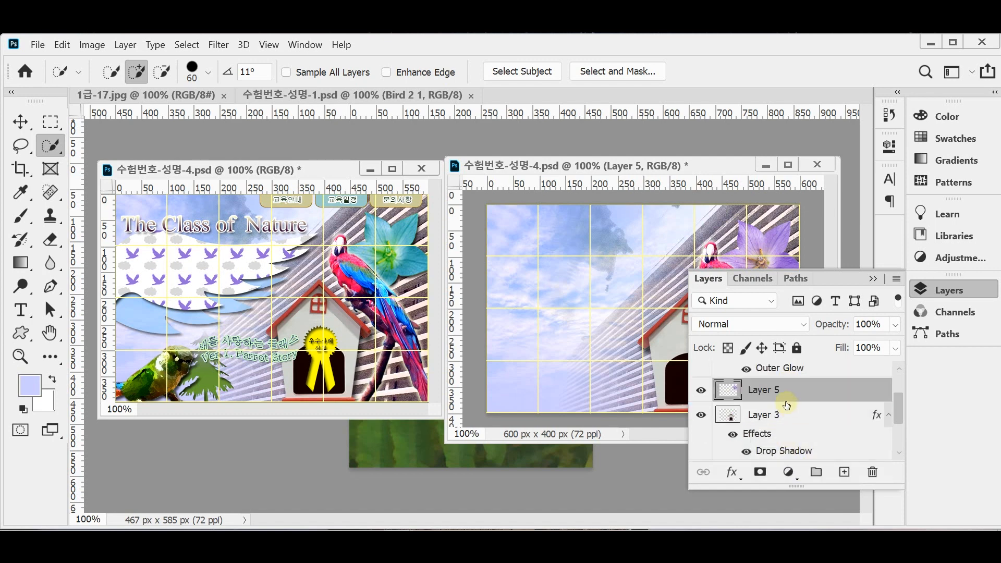
click(922, 286)
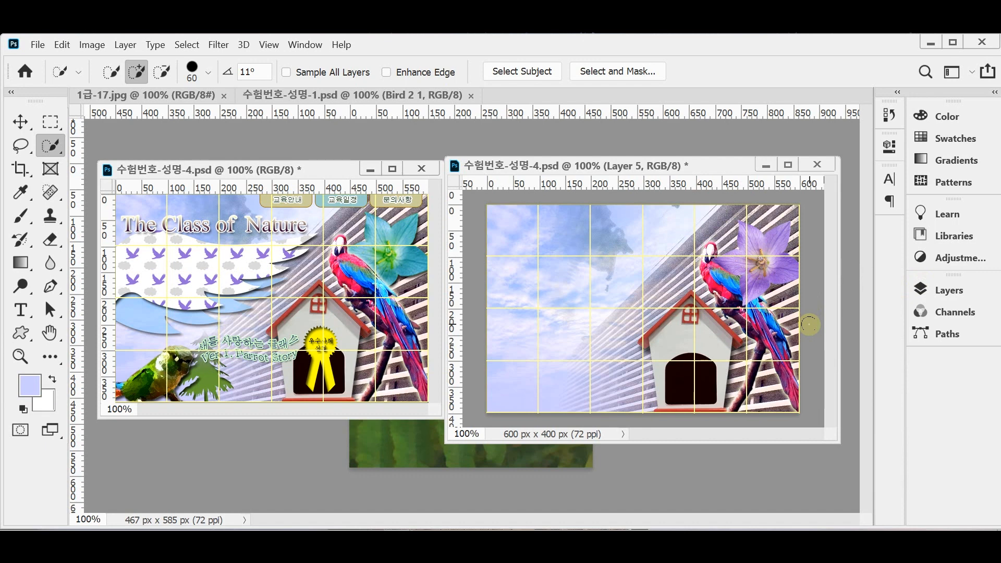
Step: Send the flower layer one level down so it lies behind the parrot, and save the document
key(ctrl+[)
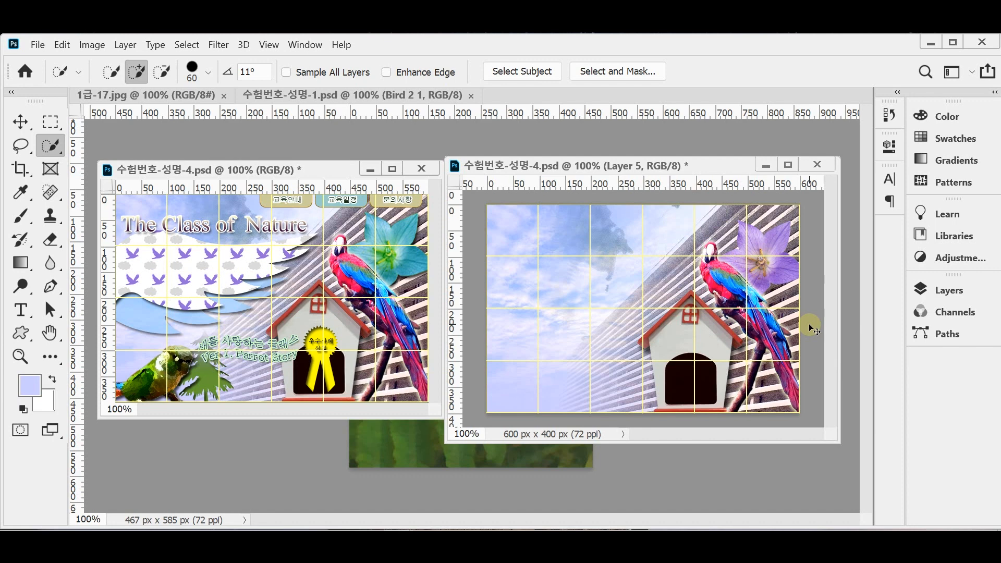
key(ctrl+])
key(ctrl+[)
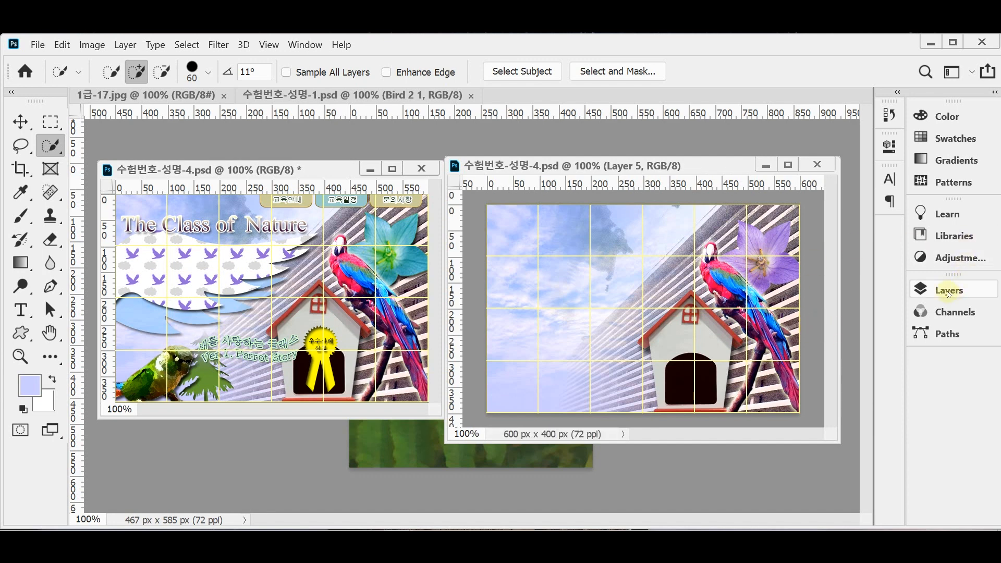
Step: Add a Drop Shadow to the flower layer with a distance of 5 px and a size of 5 px
drag(661, 177, 603, 162)
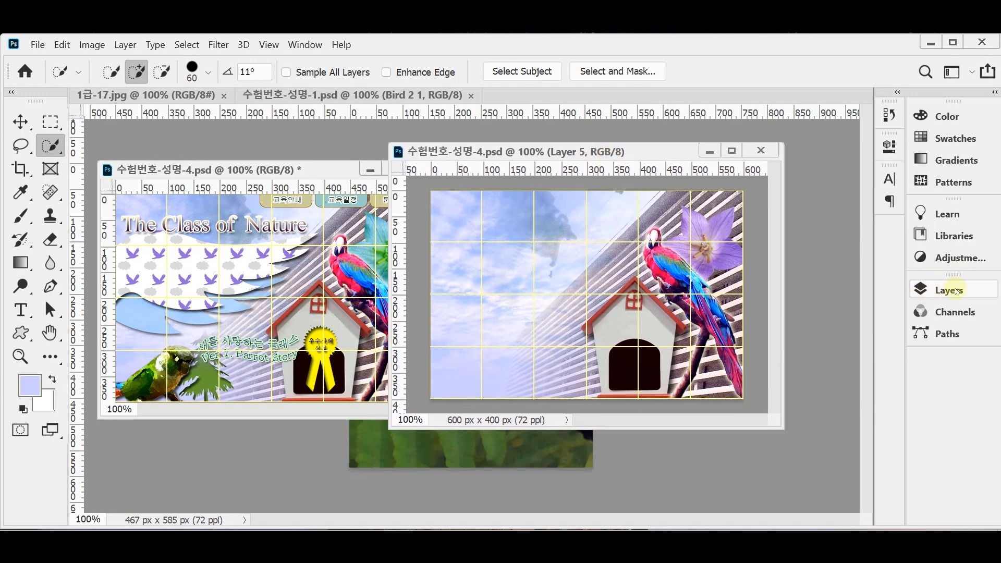
click(950, 291)
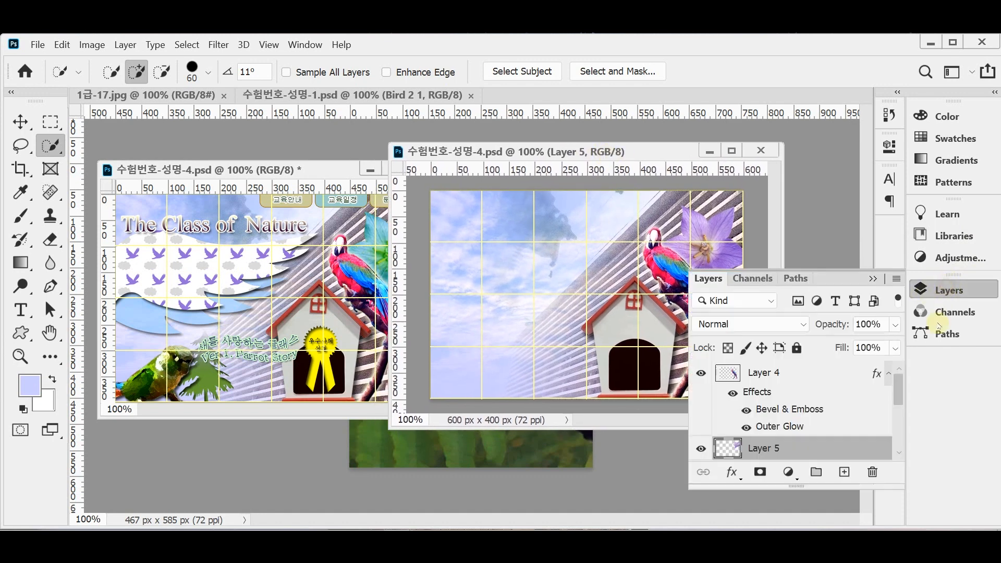
click(732, 474)
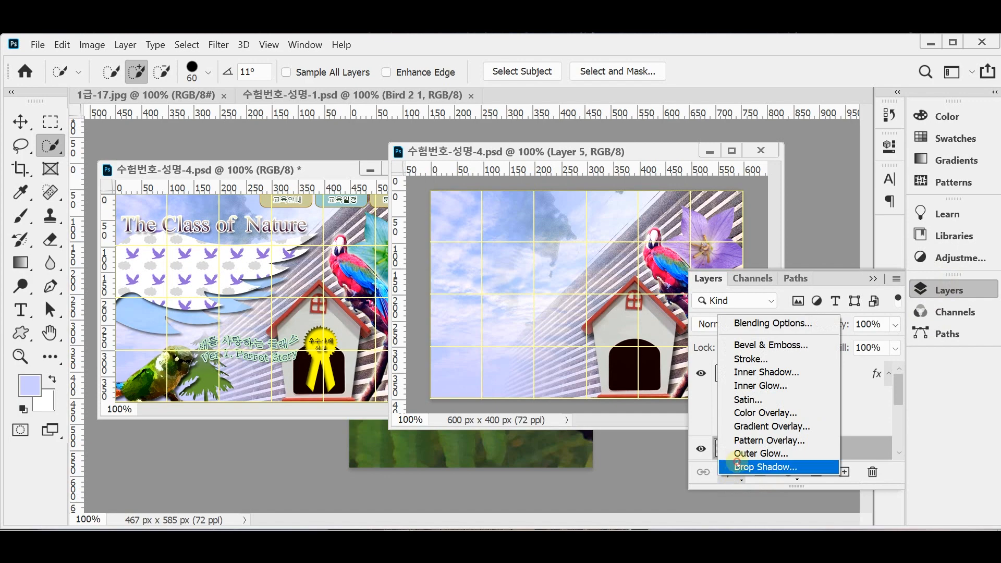
click(739, 466)
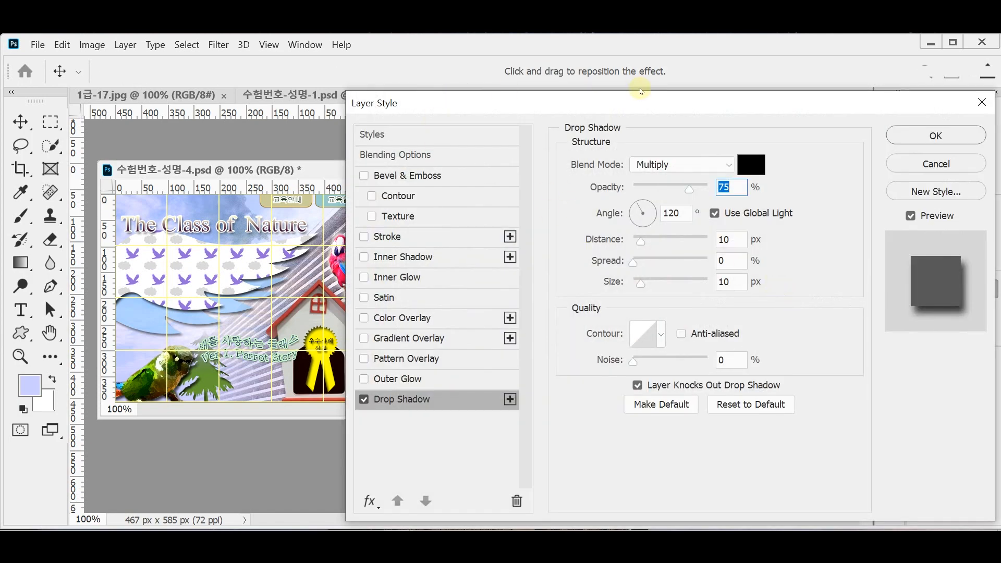
drag(641, 91, 696, 94)
double_click(786, 243)
text(5)
double_click(787, 285)
text(5)
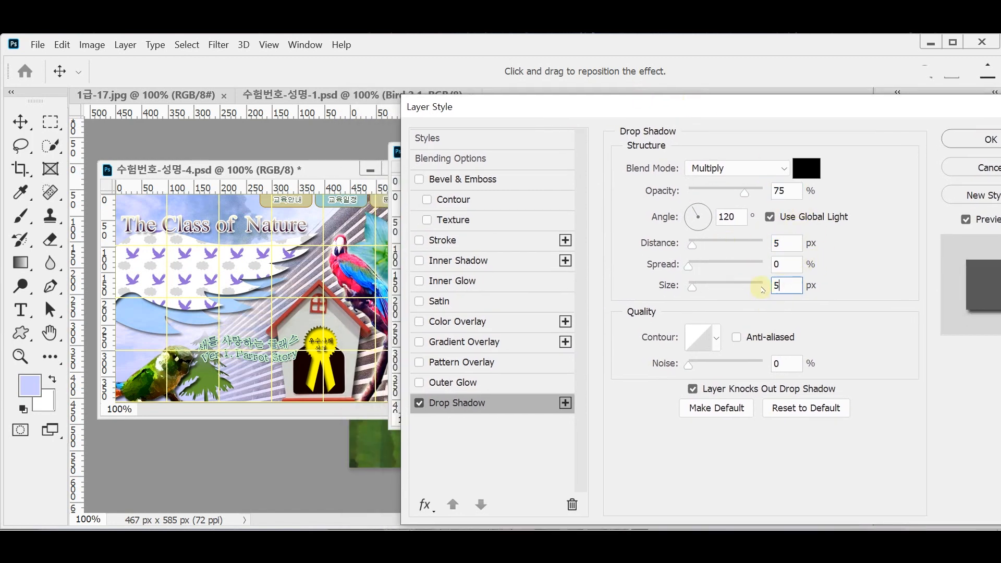
click(973, 140)
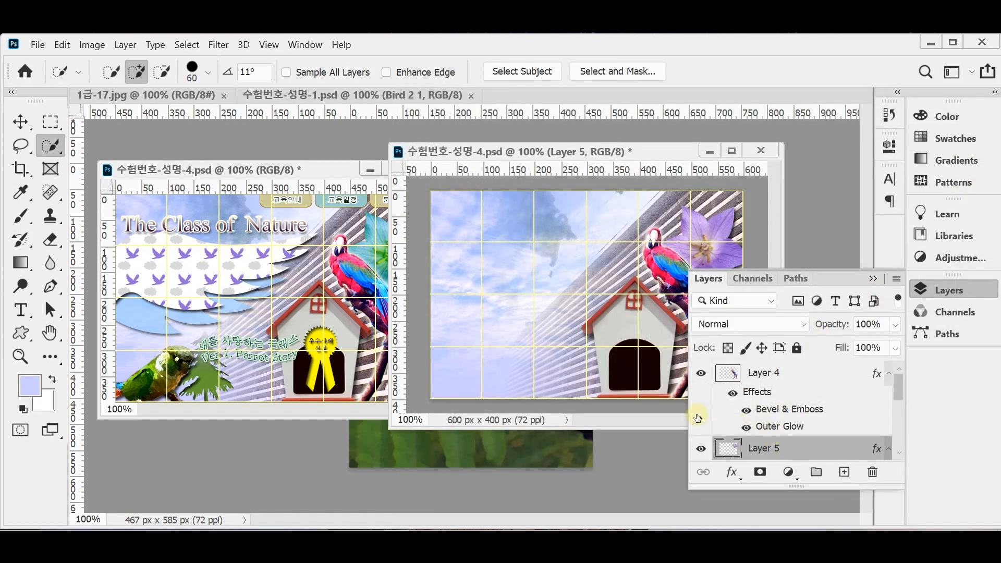
click(366, 243)
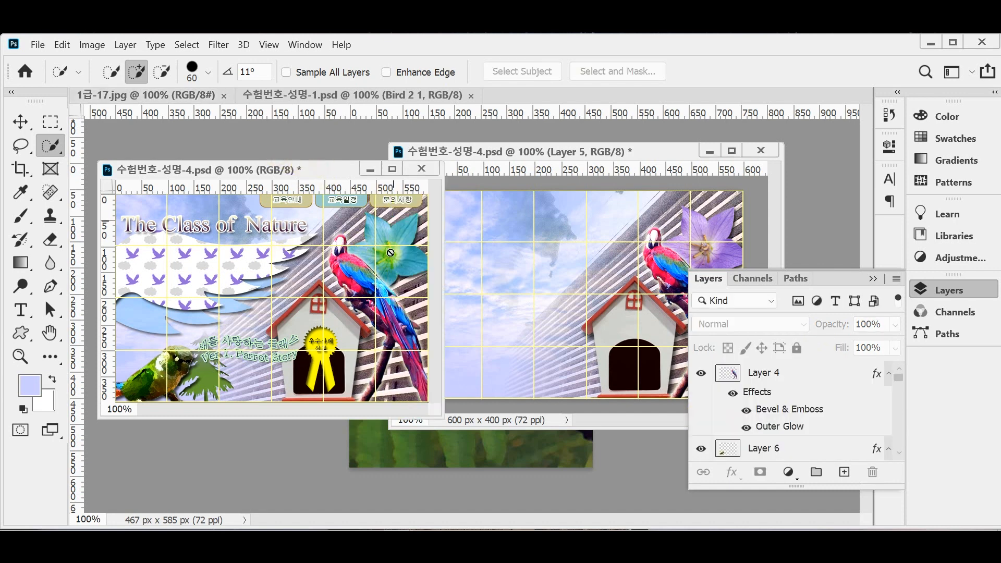
click(536, 153)
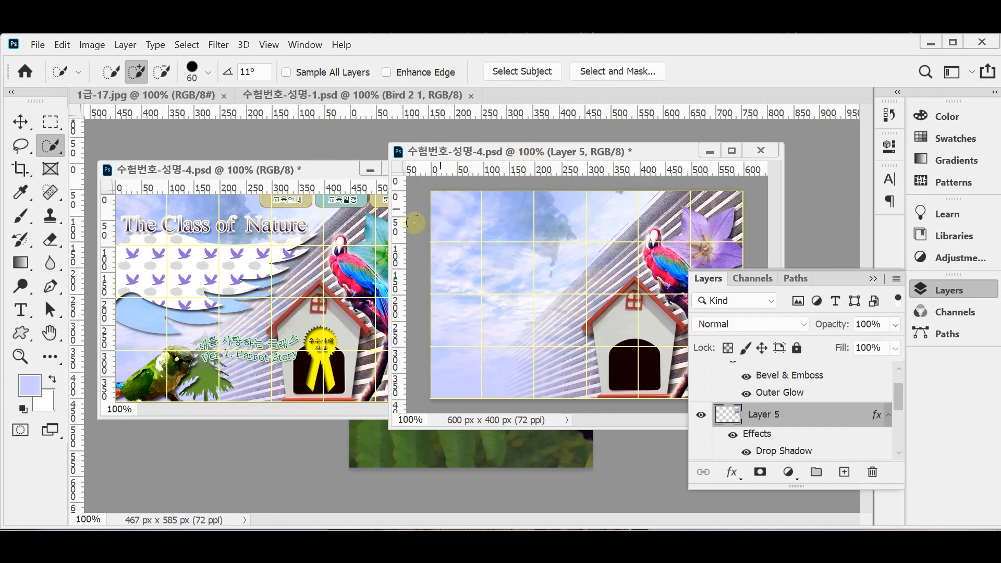
mouse_move(389, 231)
mouse_down()
mouse_move(412, 231)
mouse_move(403, 231)
mouse_up()
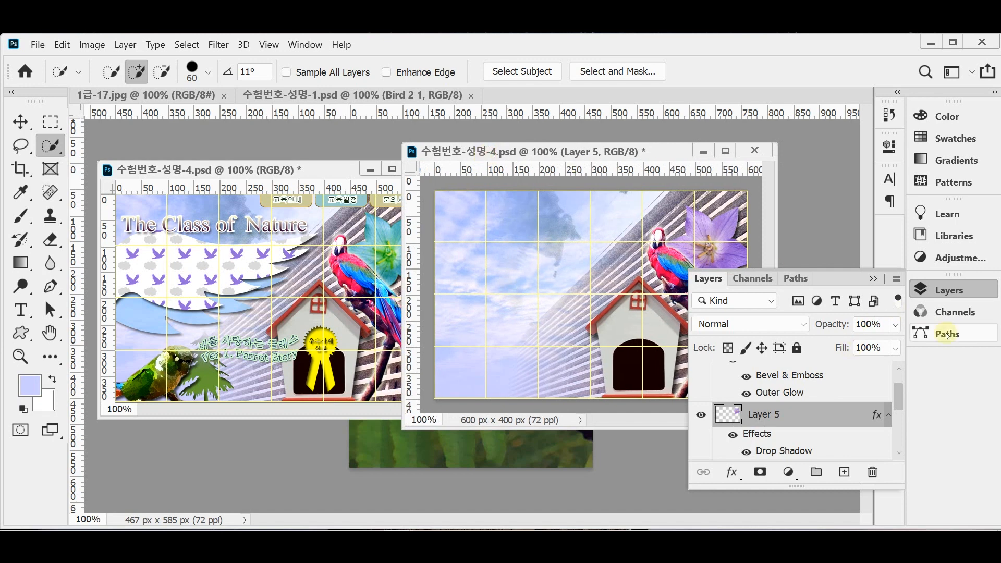
click(949, 289)
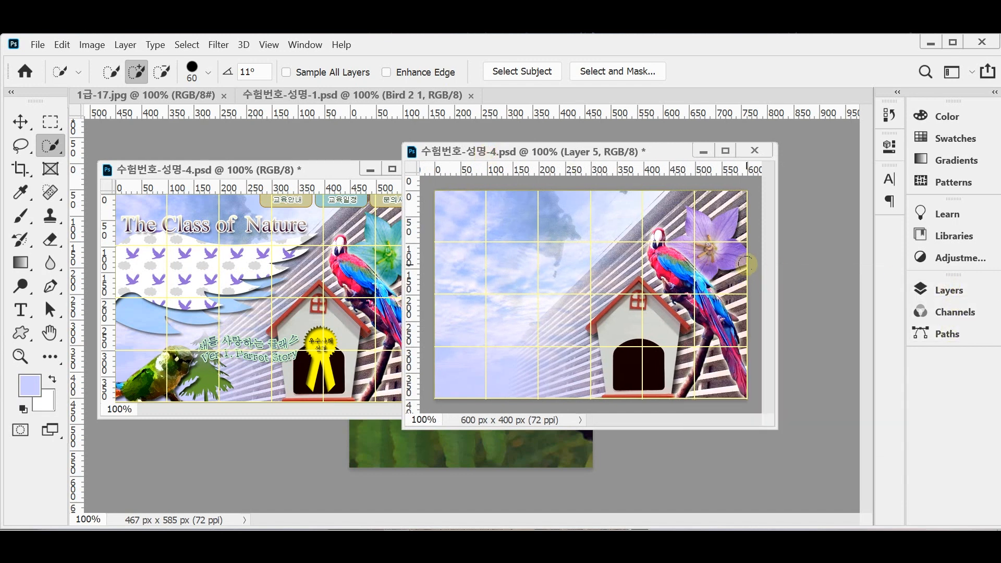
Step: Load the flower layer's outline as a selection and add a Color Balance adjustment layer masked to it
click(948, 290)
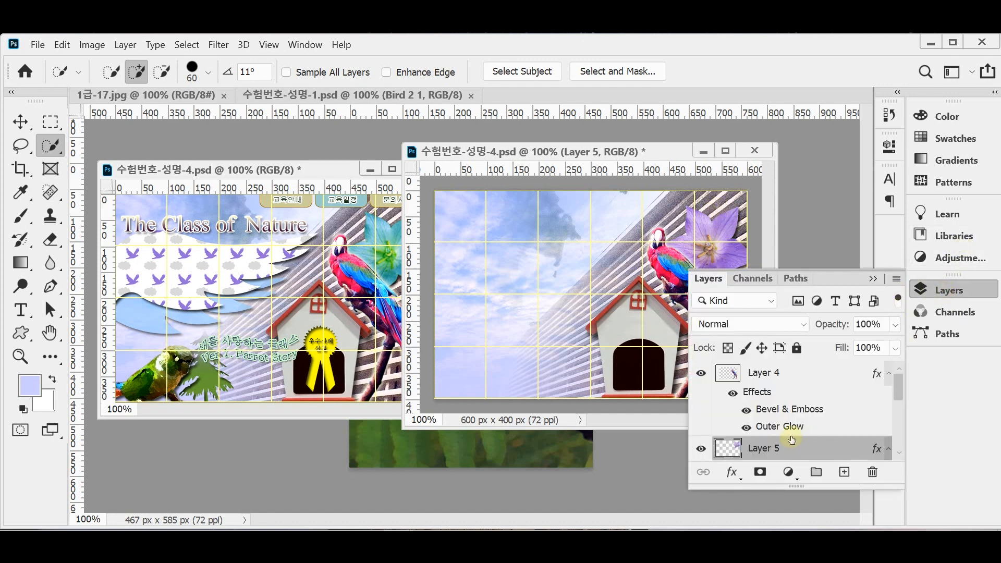
scroll(795, 442, down, 2)
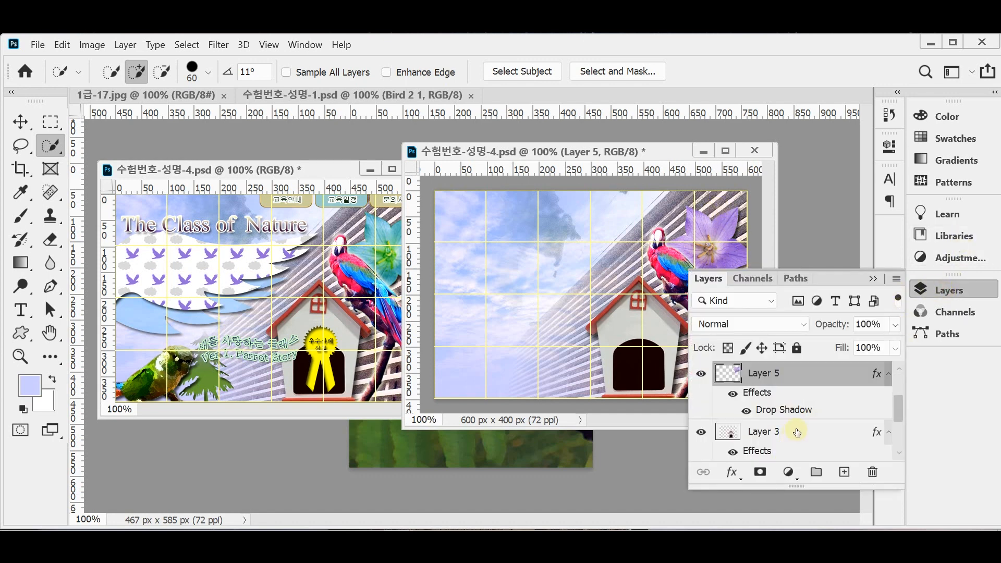
ctrl+click(726, 376)
click(787, 472)
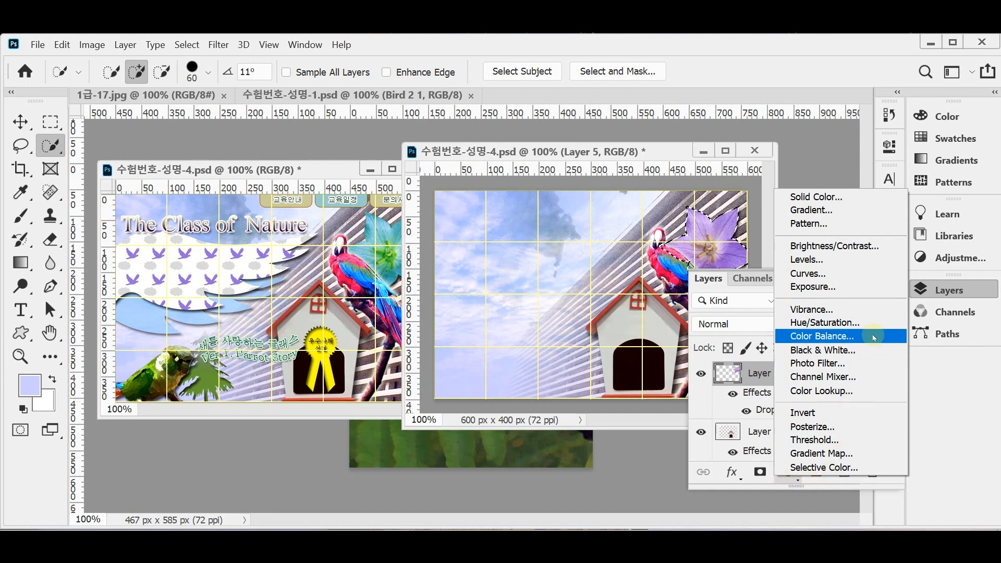
click(816, 336)
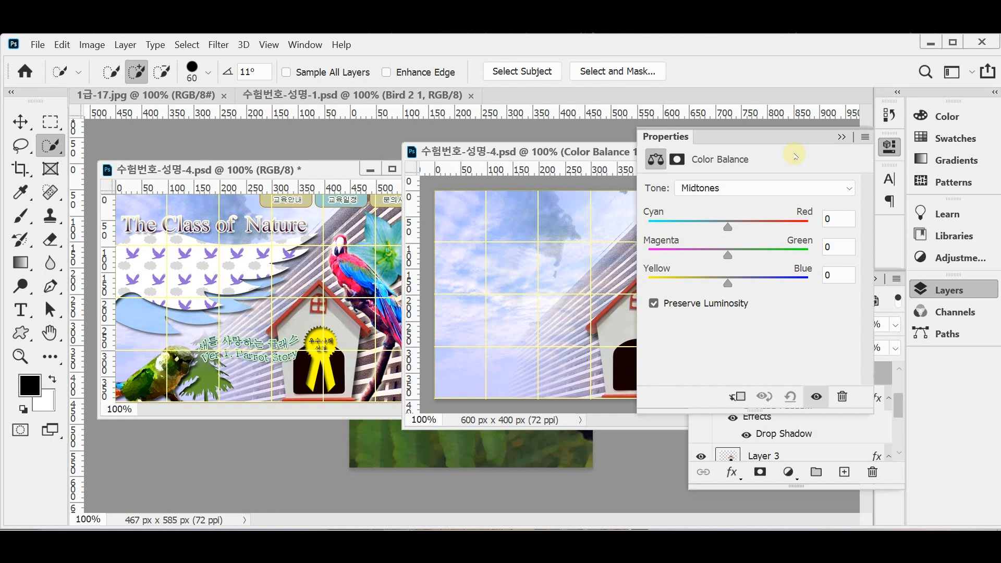
Step: Set the flower's Color Balance midtones to -100 cyan/red, +100 magenta/green and -100 yellow/blue
click(790, 187)
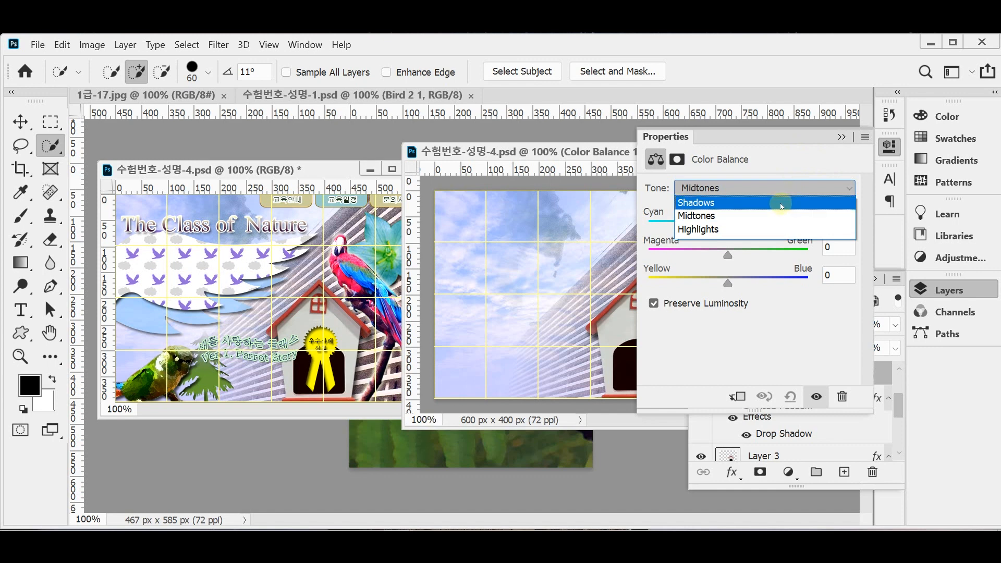
click(781, 171)
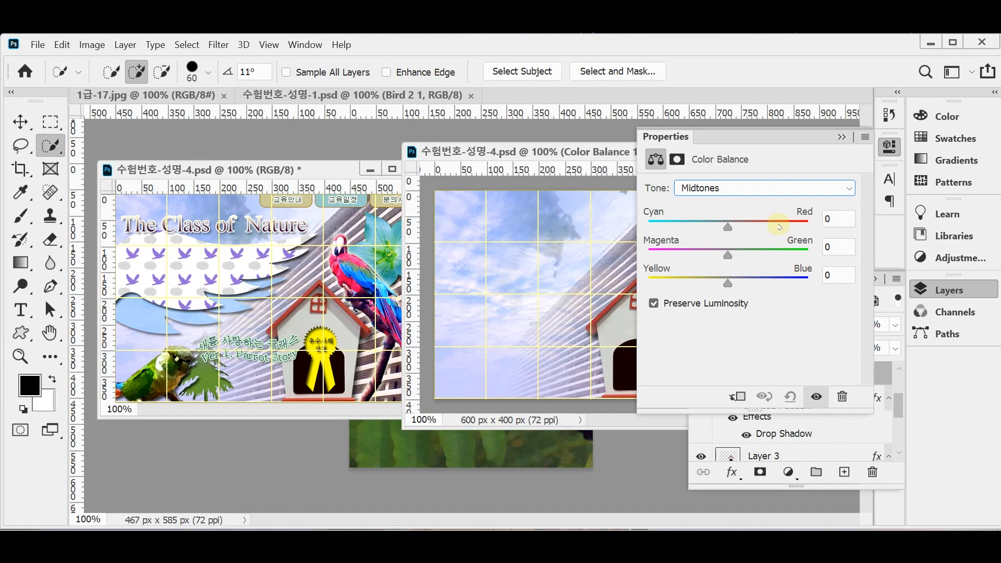
drag(557, 152, 438, 152)
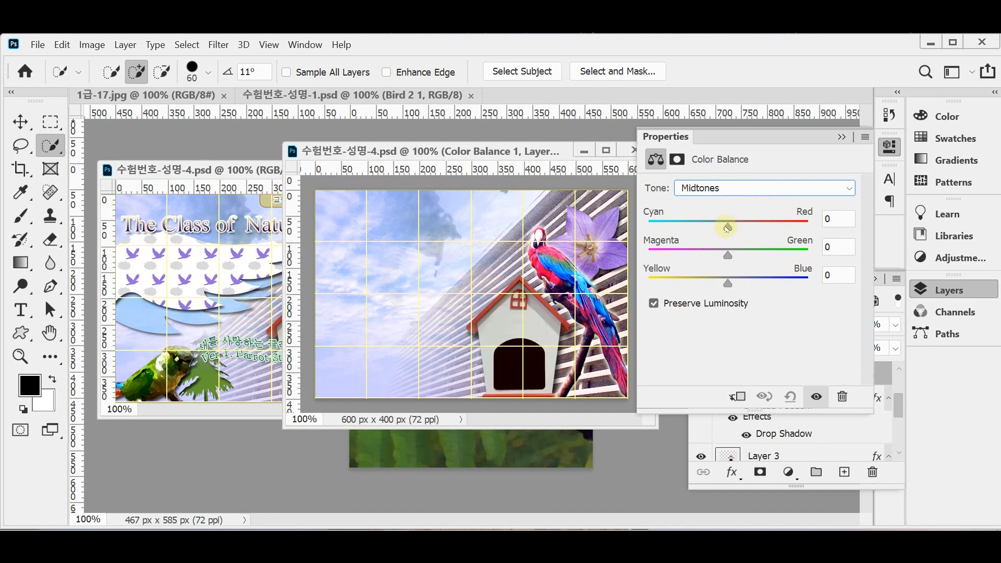
drag(728, 229, 688, 228)
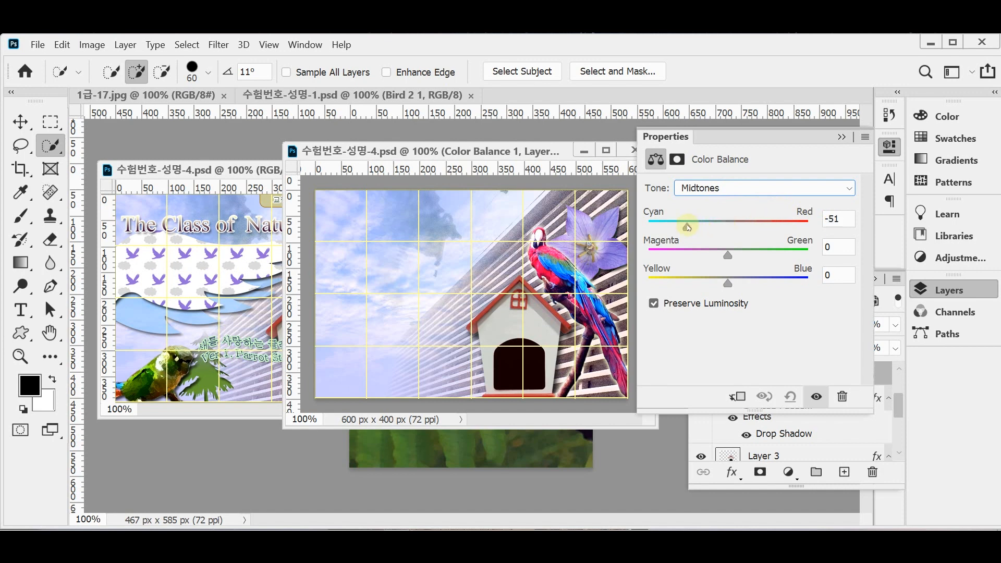
drag(687, 227, 646, 226)
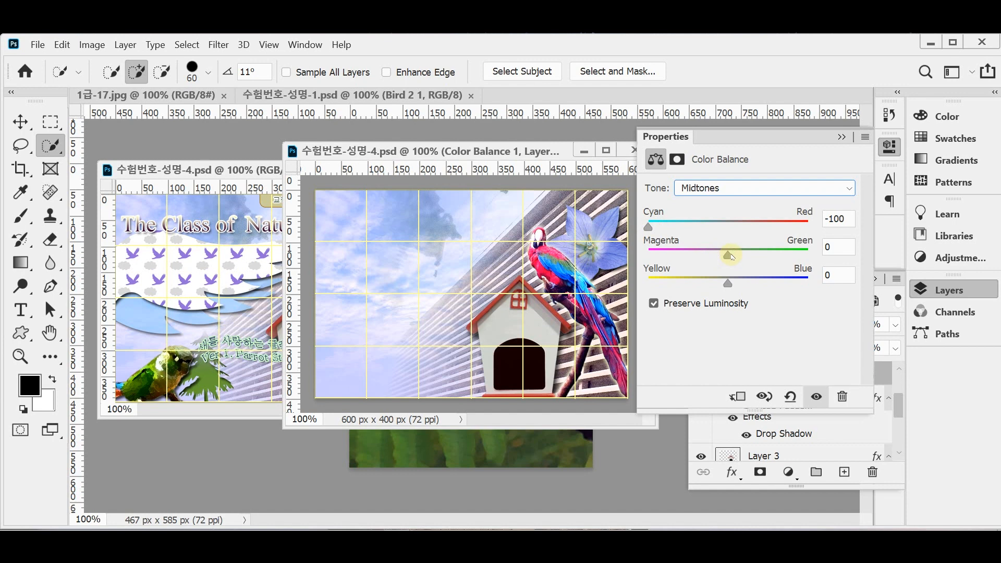
drag(732, 257, 810, 254)
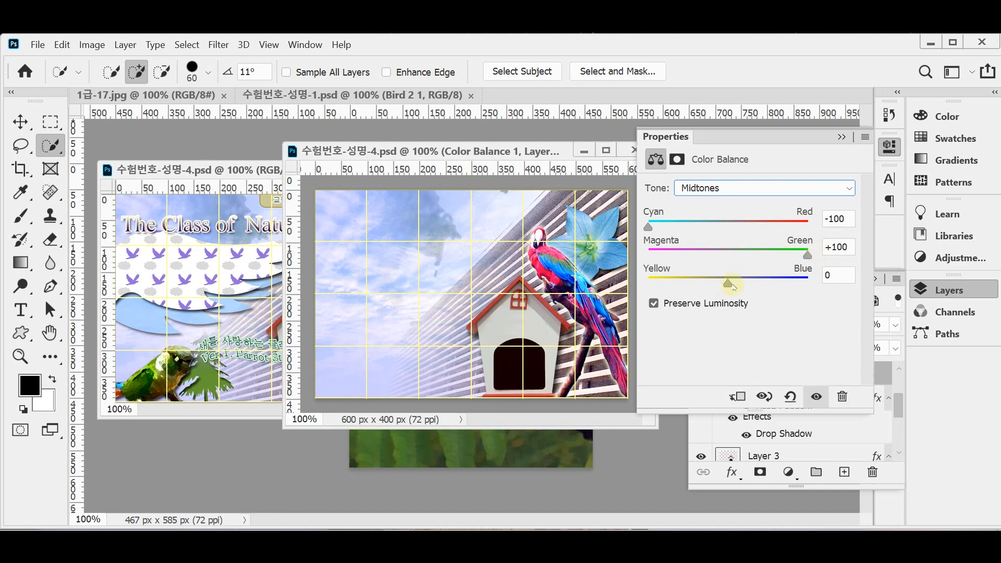
drag(727, 284, 639, 286)
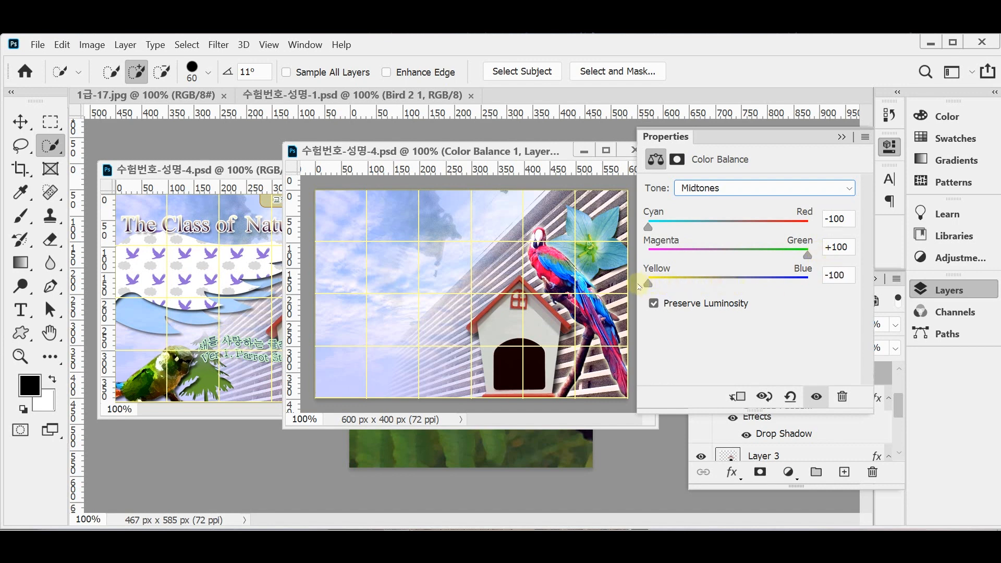
Step: Set the cyan/red value of the flower's Color Balance shadows to -55
click(719, 190)
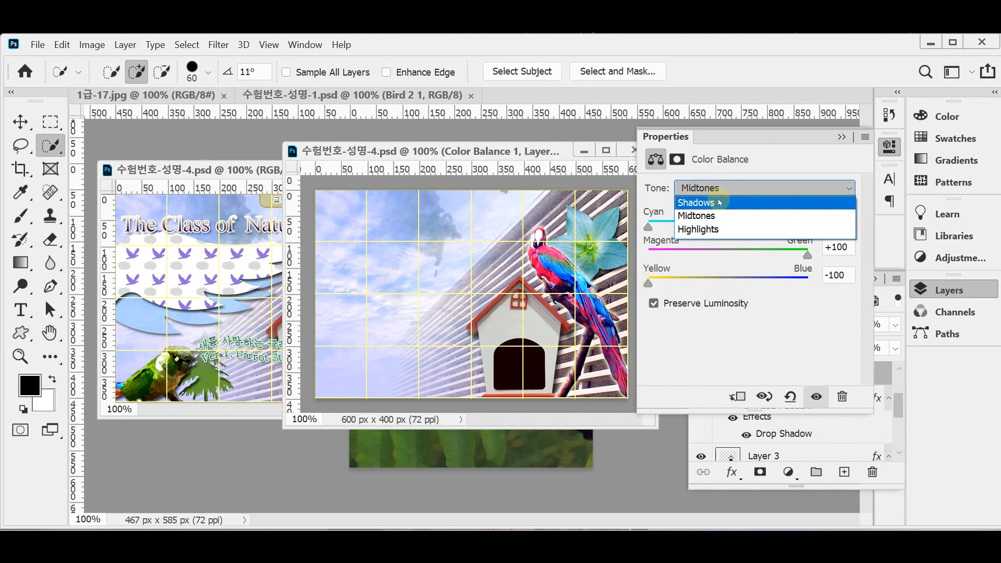
click(719, 203)
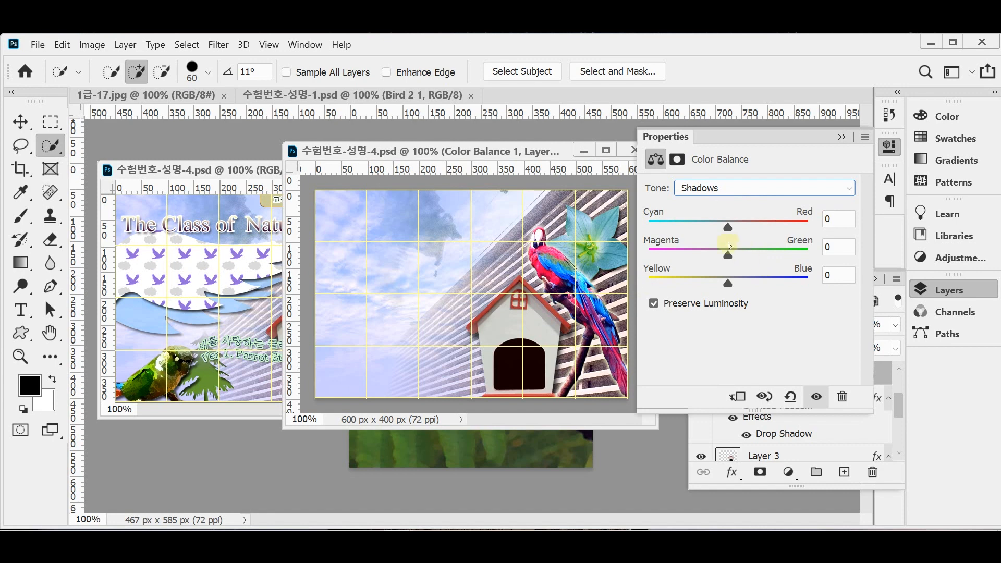
drag(728, 227, 690, 229)
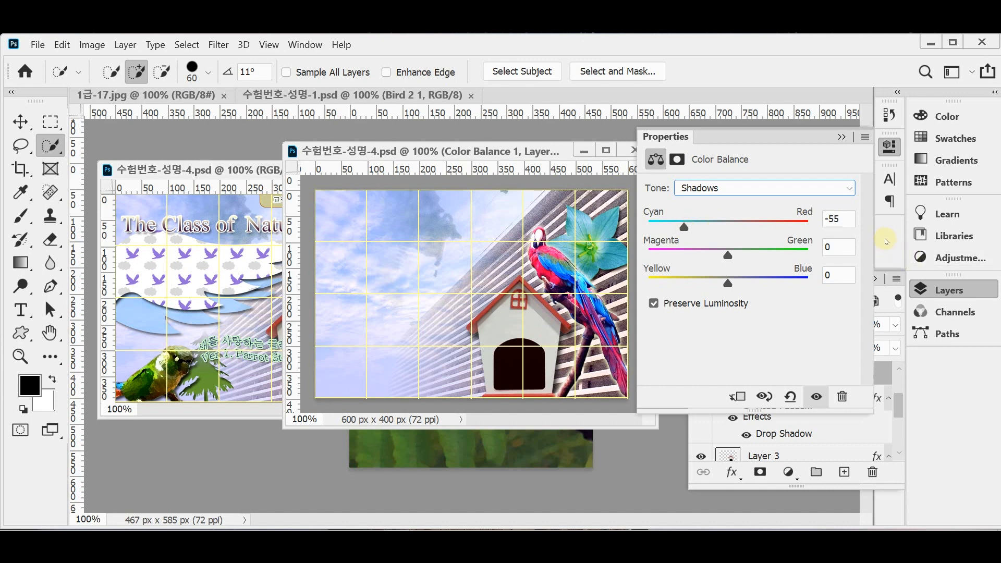
click(889, 146)
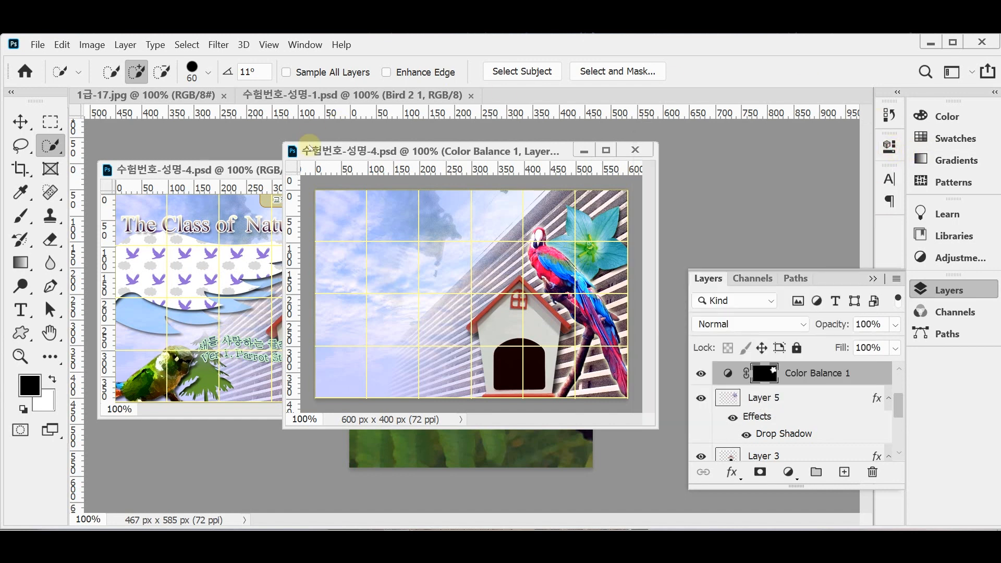
Step: Recheck the flower's Color Balance settings and save 수험번호-성명-4.psd
click(231, 169)
click(513, 155)
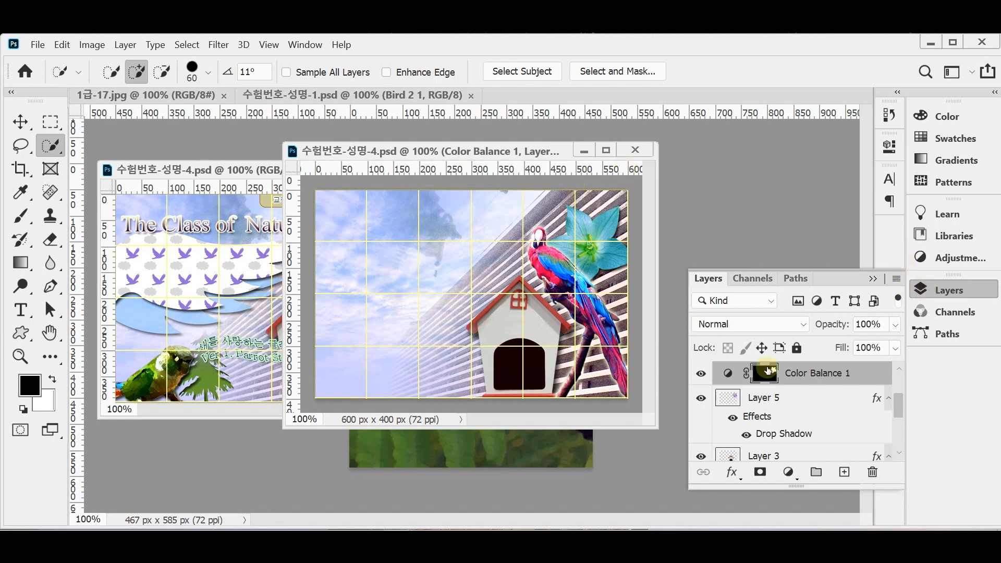
double_click(728, 373)
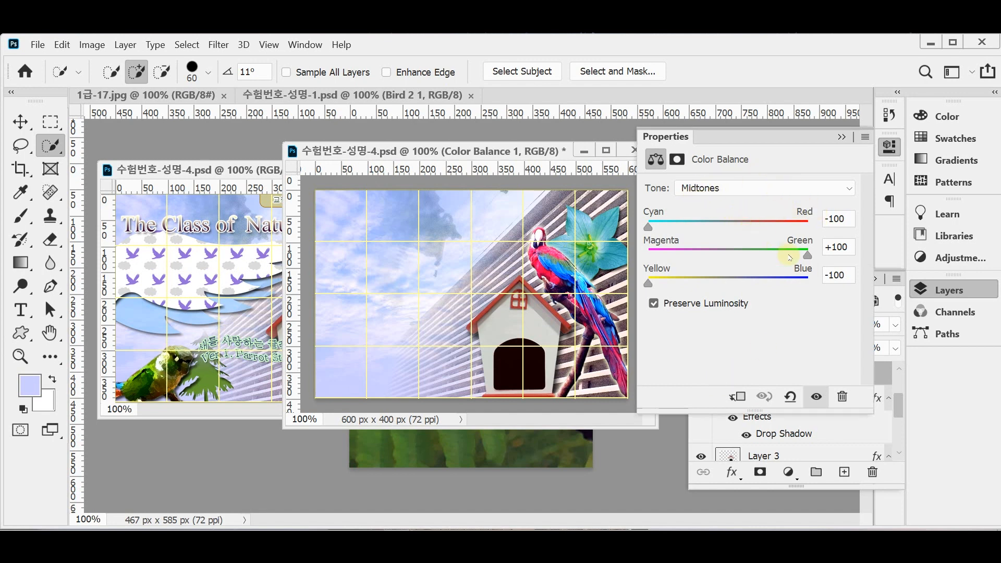
click(890, 148)
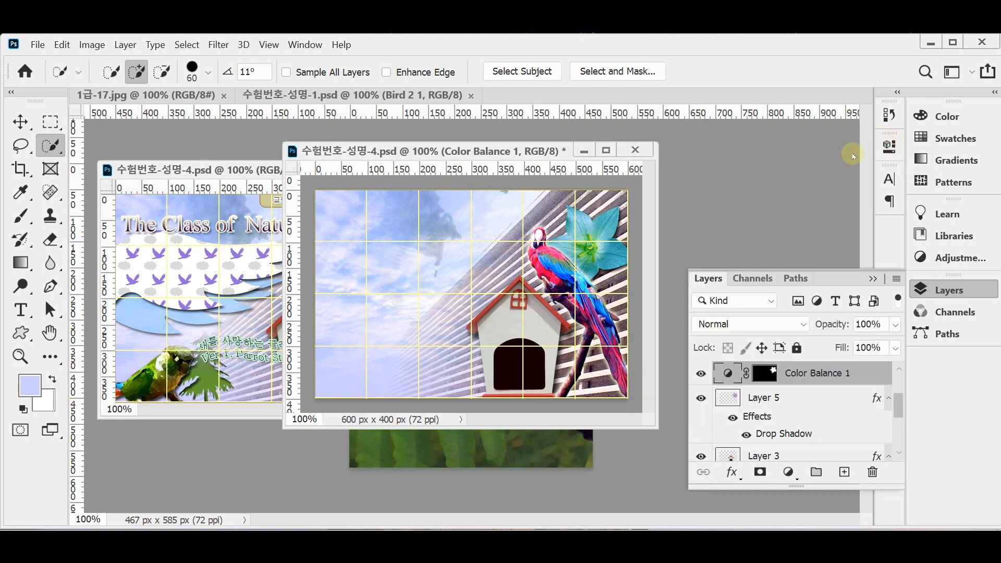
key(ctrl+s)
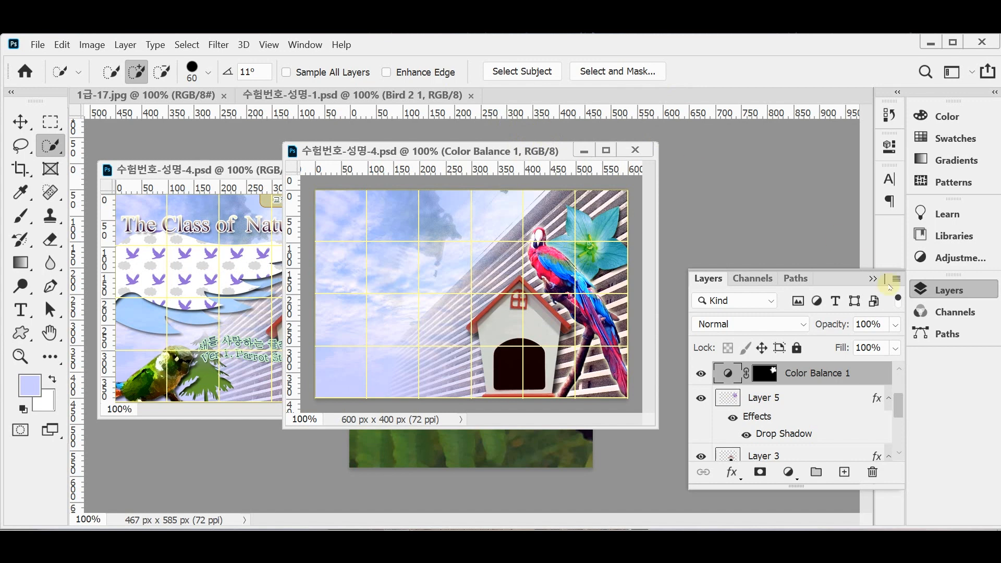
Step: Float 1급-17.jpg in its own window and move the 수험번호-성명-4.psd window aside
click(942, 292)
drag(521, 151, 621, 164)
drag(182, 95, 349, 129)
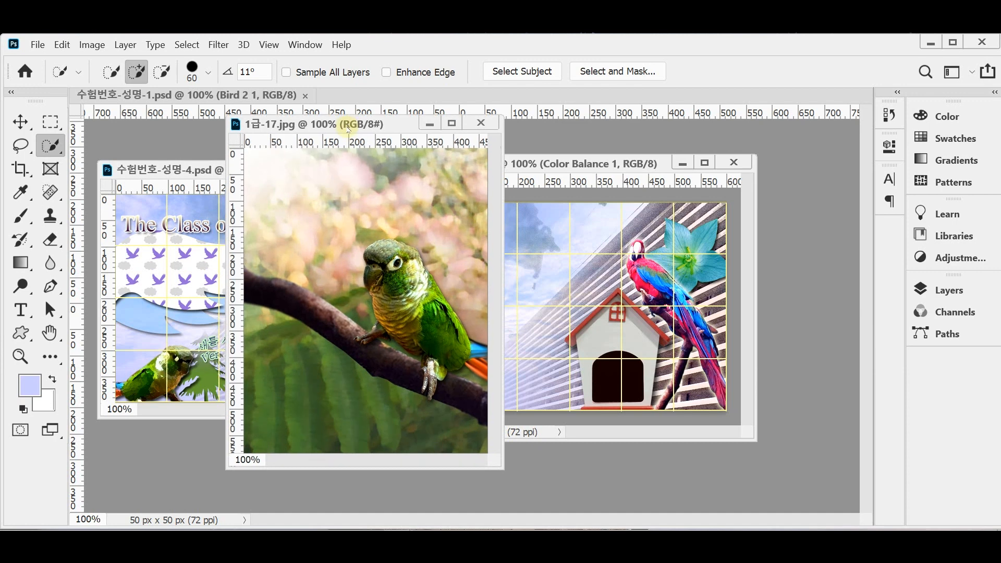
drag(349, 130, 348, 129)
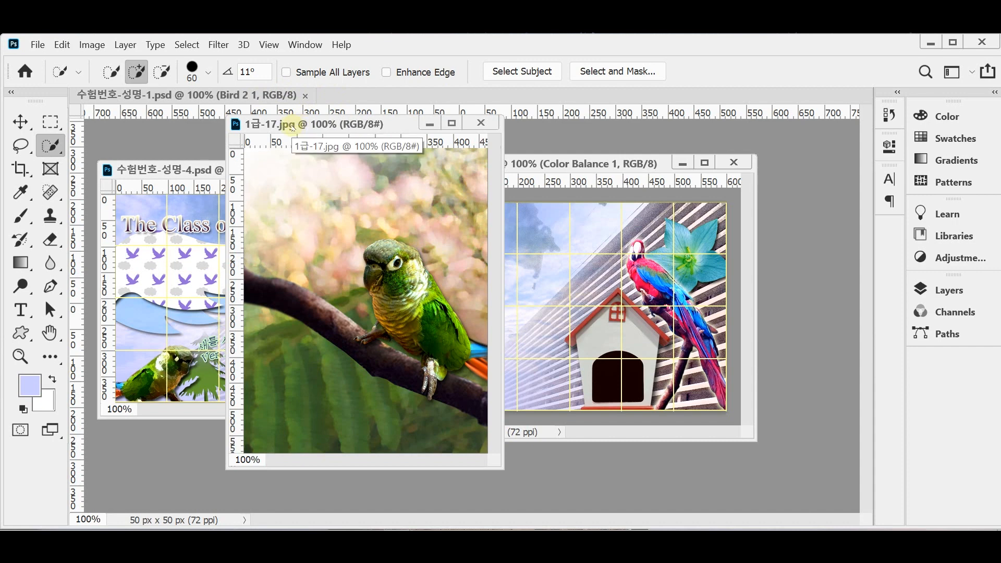
Step: Select the parrot's head, body and tail in 1급-17.jpg with Quick Selection and take the branch out of the selection
click(390, 264)
click(399, 314)
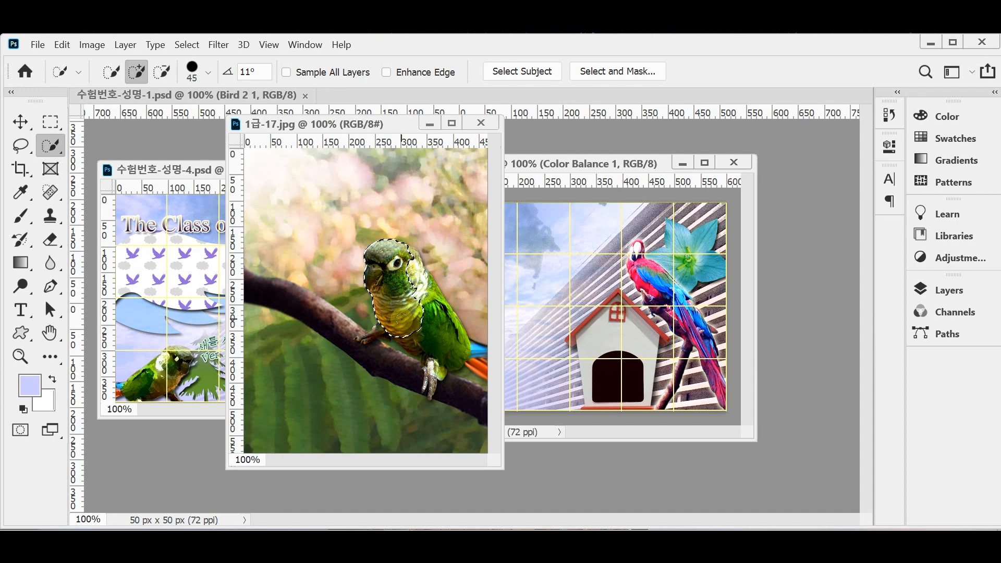
mouse_move(422, 322)
mouse_down()
mouse_move(442, 348)
mouse_move(488, 360)
mouse_move(417, 375)
mouse_move(332, 318)
mouse_up()
key(bracketleft)
key(bracketleft)
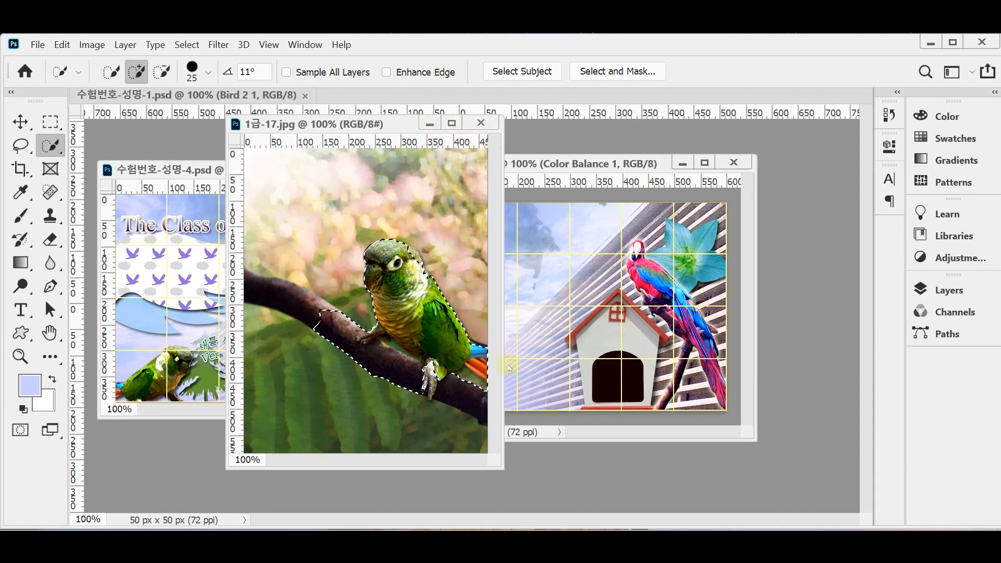
drag(503, 469, 606, 493)
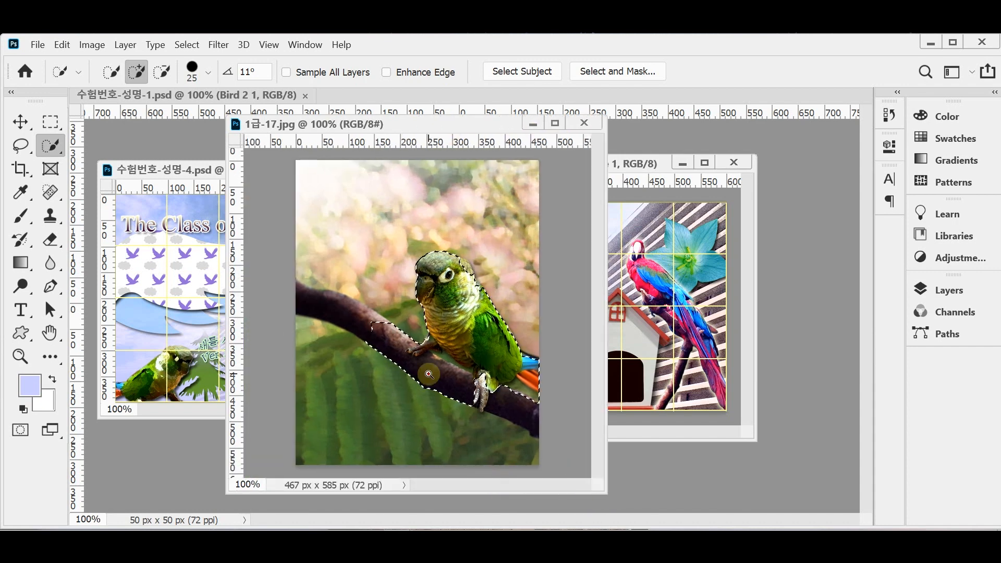
ctrl+click(428, 373)
mouse_move(318, 291)
mouse_down()
mouse_move(371, 350)
mouse_move(338, 277)
mouse_move(373, 287)
mouse_move(387, 305)
mouse_move(348, 276)
mouse_move(425, 391)
mouse_move(454, 375)
mouse_move(518, 430)
mouse_move(452, 357)
mouse_move(501, 399)
mouse_move(460, 373)
mouse_up()
drag(481, 271, 425, 304)
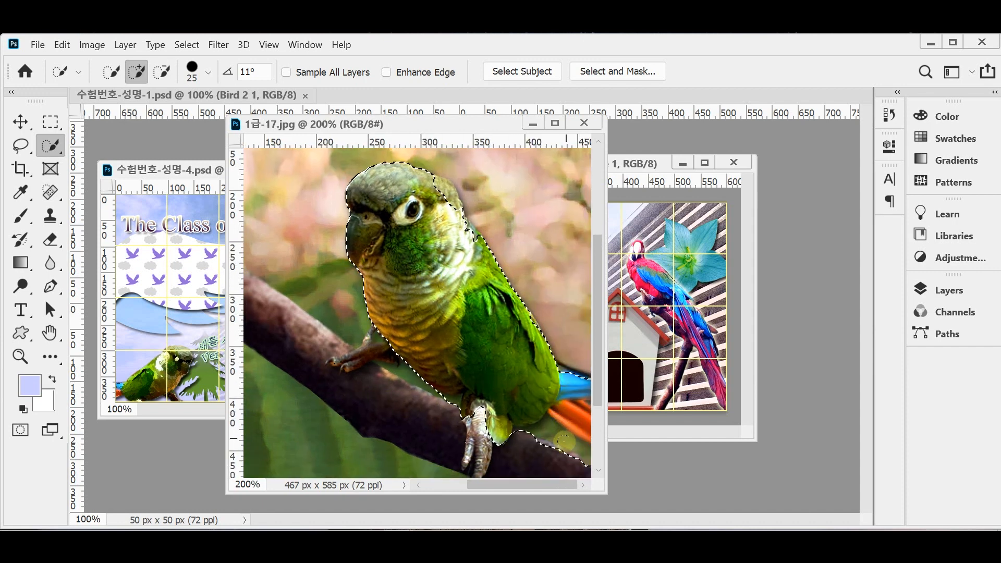
Step: Trim the branch under the tail feathers out of the selection and include the back of the parrot's head, using a smaller brush
drag(550, 445, 564, 448)
key(bracketleft)
key(bracketleft)
key(bracketleft)
key(bracketleft)
key(bracketleft)
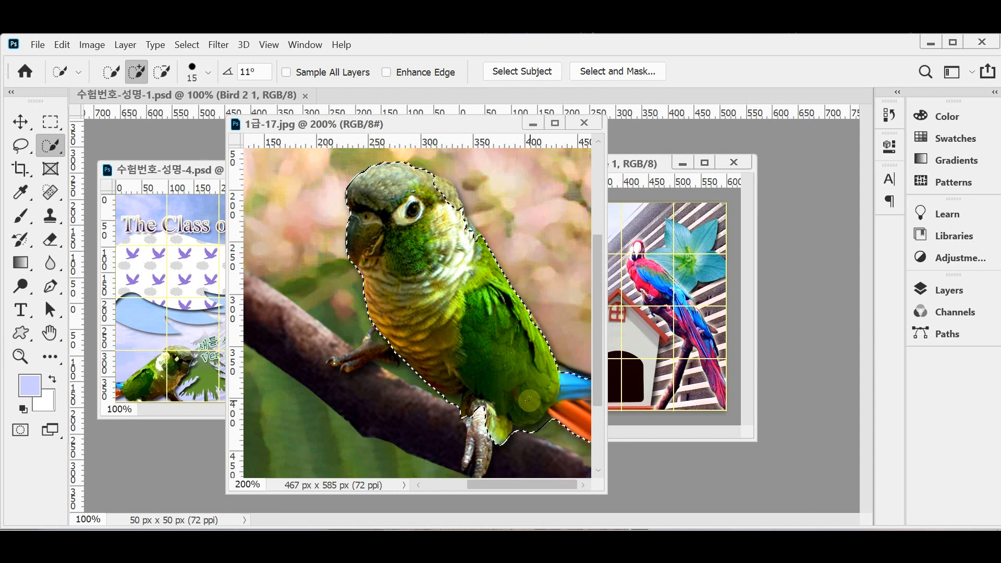
key(bracketleft)
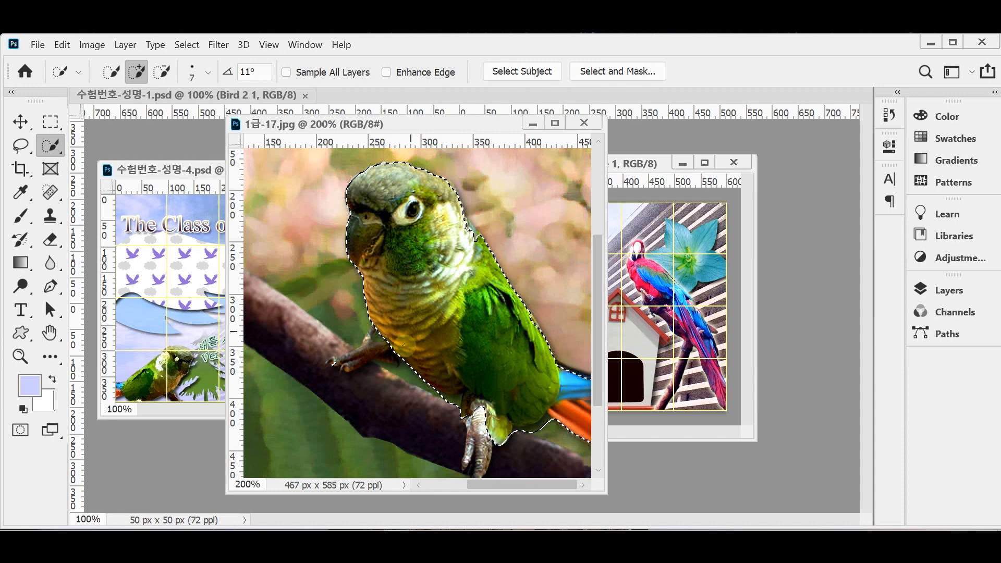
Step: Add both of the parrot's feet to the selection with a 7 px Quick Selection brush
mouse_move(471, 433)
mouse_down()
mouse_move(480, 455)
mouse_move(466, 461)
mouse_up()
click(482, 471)
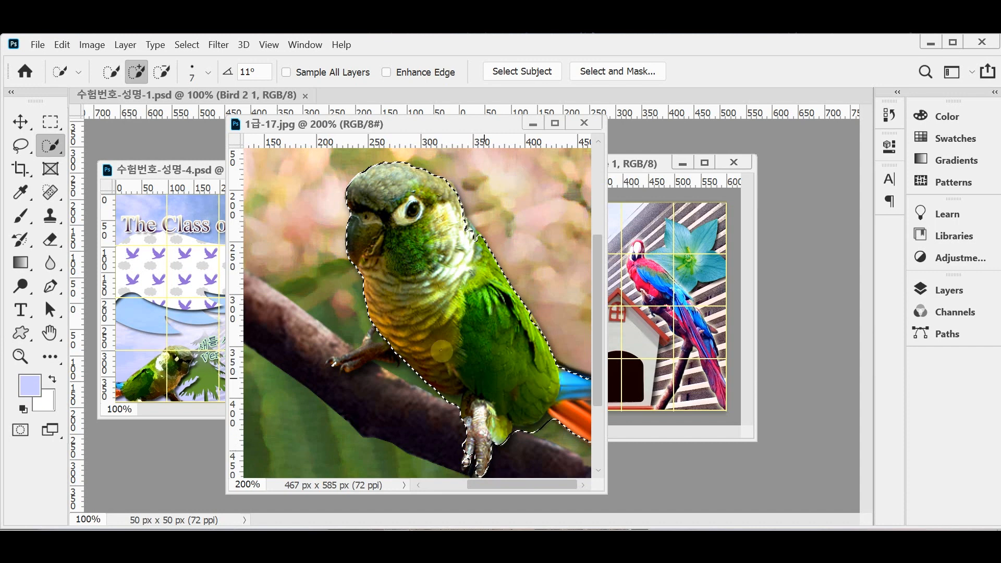
click(340, 366)
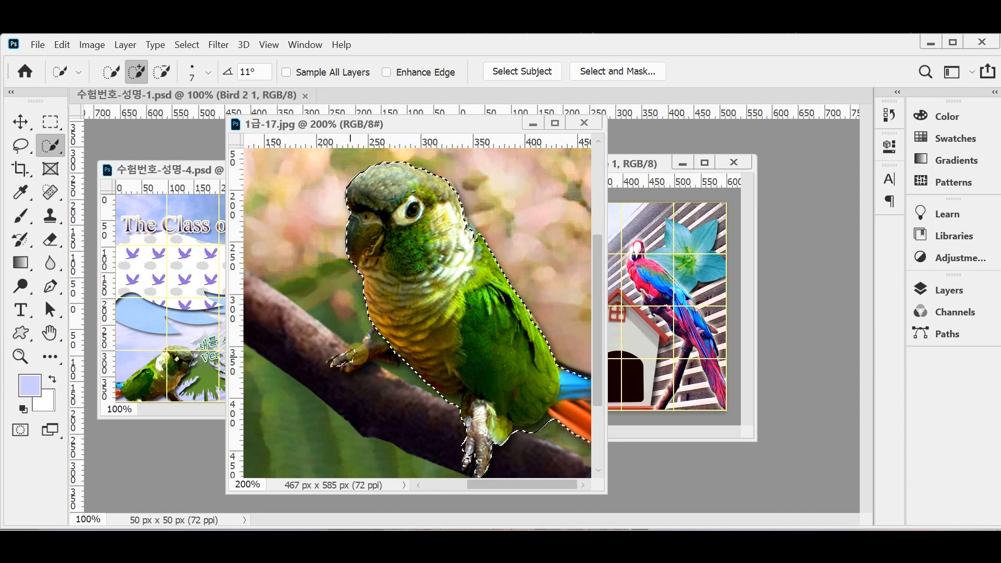
drag(377, 351, 403, 357)
click(349, 367)
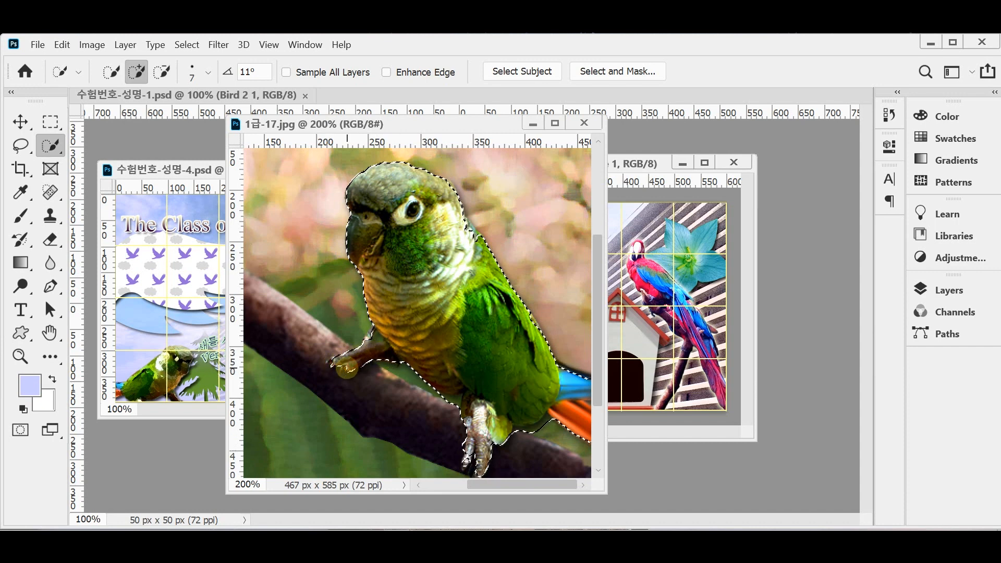
Step: Trim the selection edge behind the parrot's head
drag(354, 124, 481, 118)
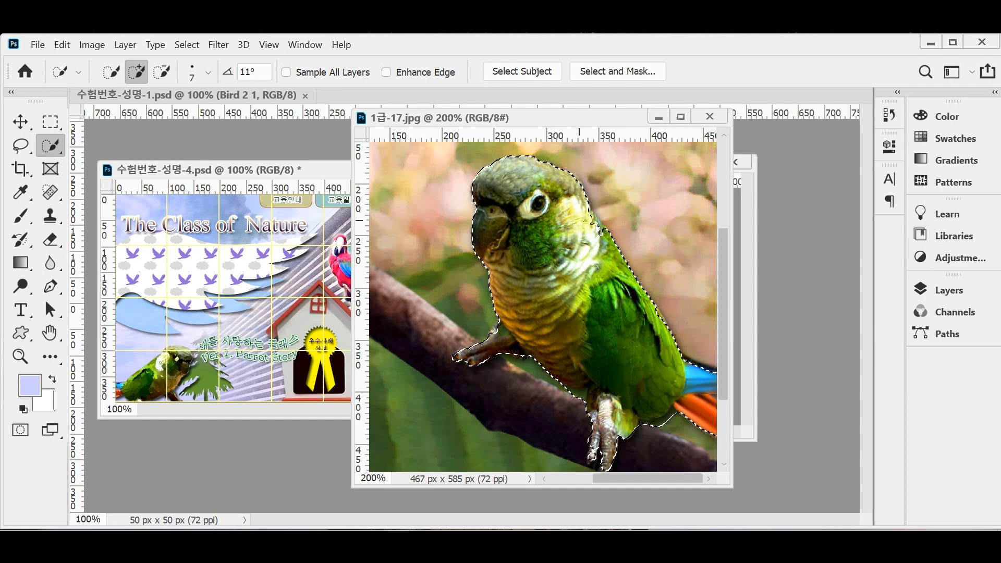
key(space)
drag(533, 200, 527, 249)
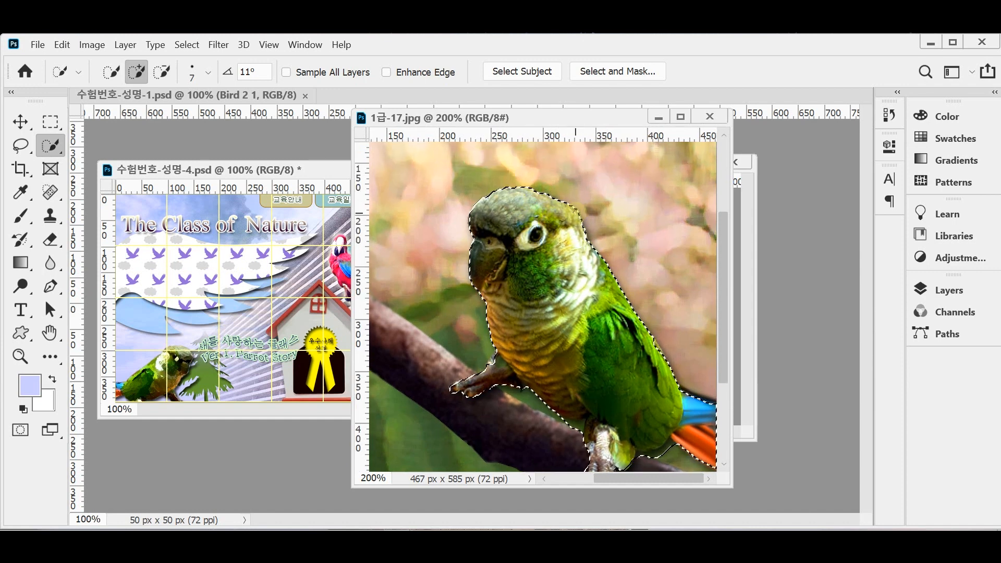
alt+click(582, 223)
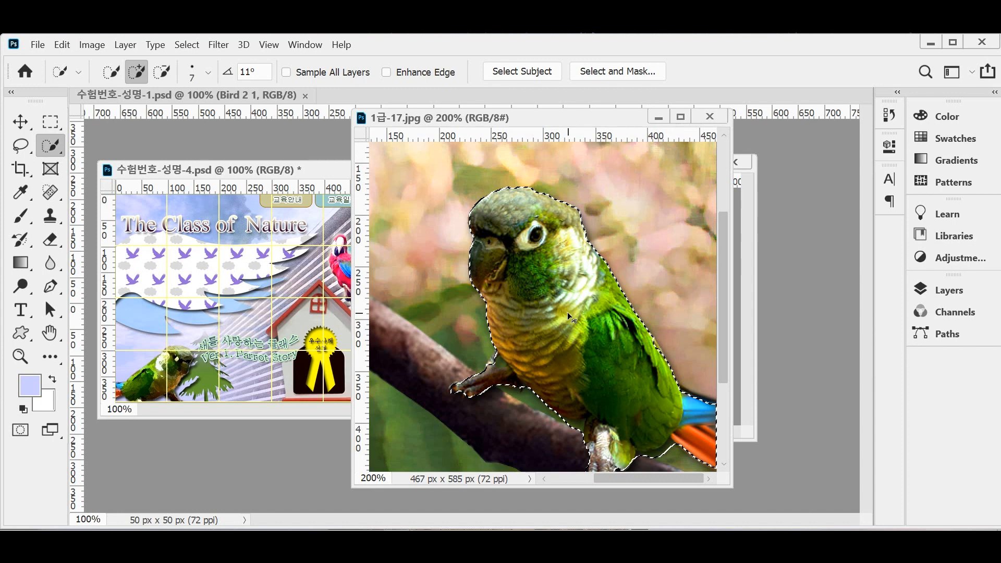
Step: Close 1급-17.jpg, paste the copied parrot into 수험번호-성명-4.psd and move it toward the canvas's lower-left area
key(ctrl+w)
click(575, 171)
key(ctrl+v)
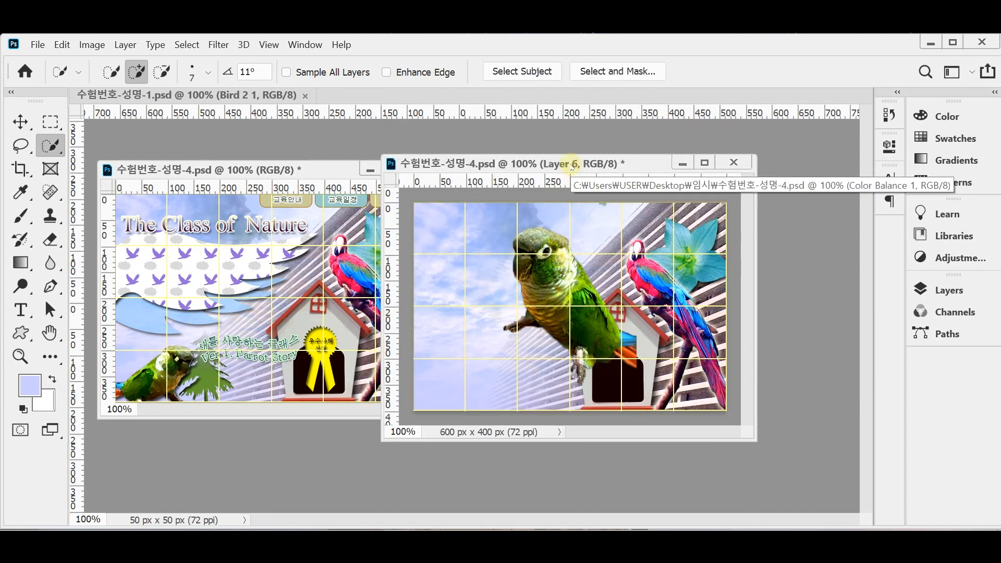
drag(580, 306, 515, 312)
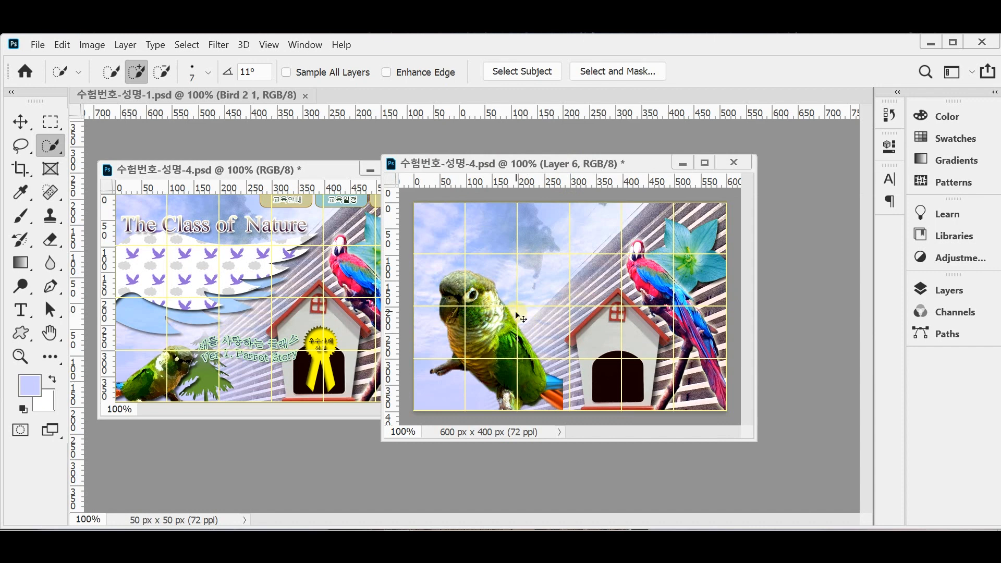
Step: Flip the green parrot horizontally and scale it to about 52% in the canvas's lower-left corner
key(ctrl+t)
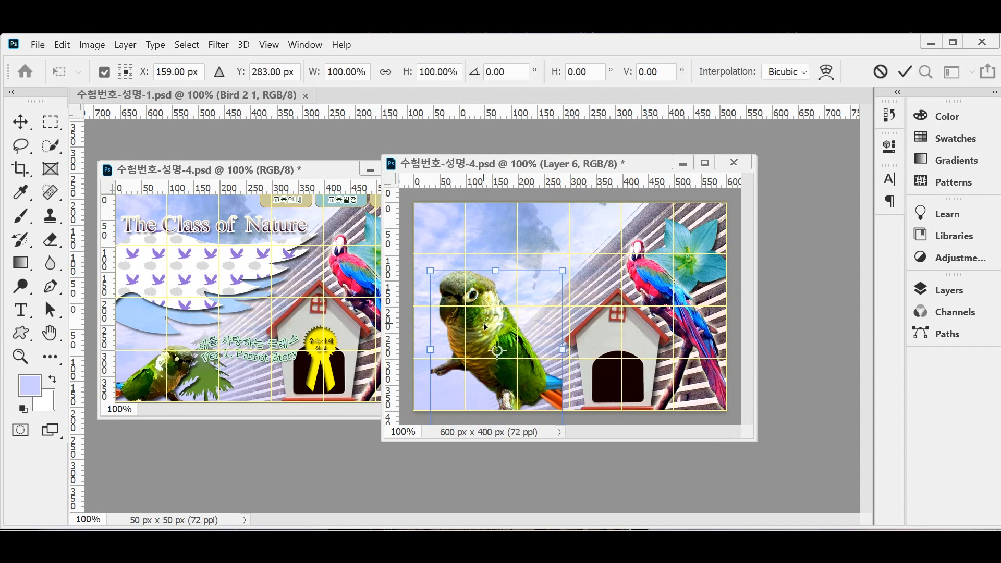
right_click(484, 322)
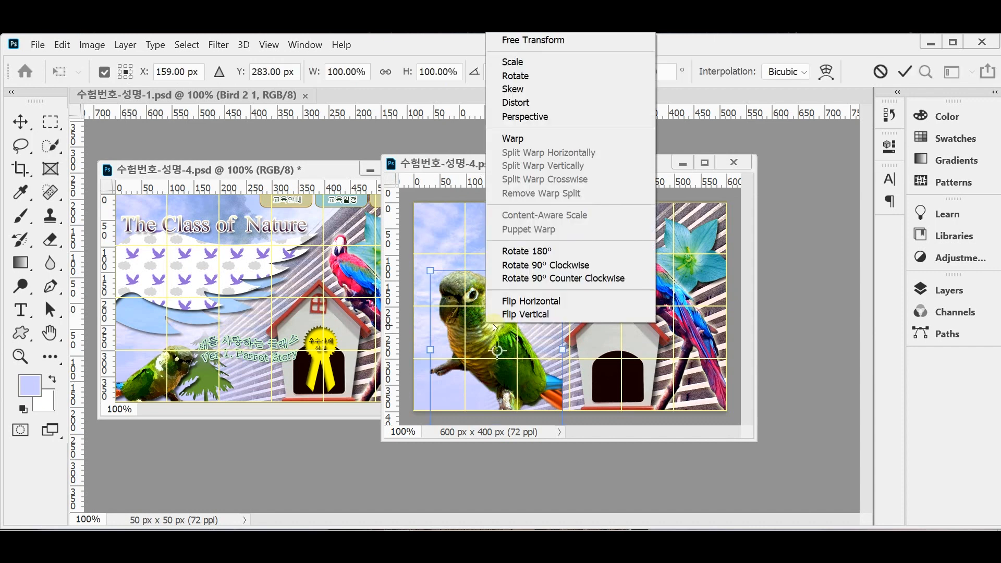
click(506, 303)
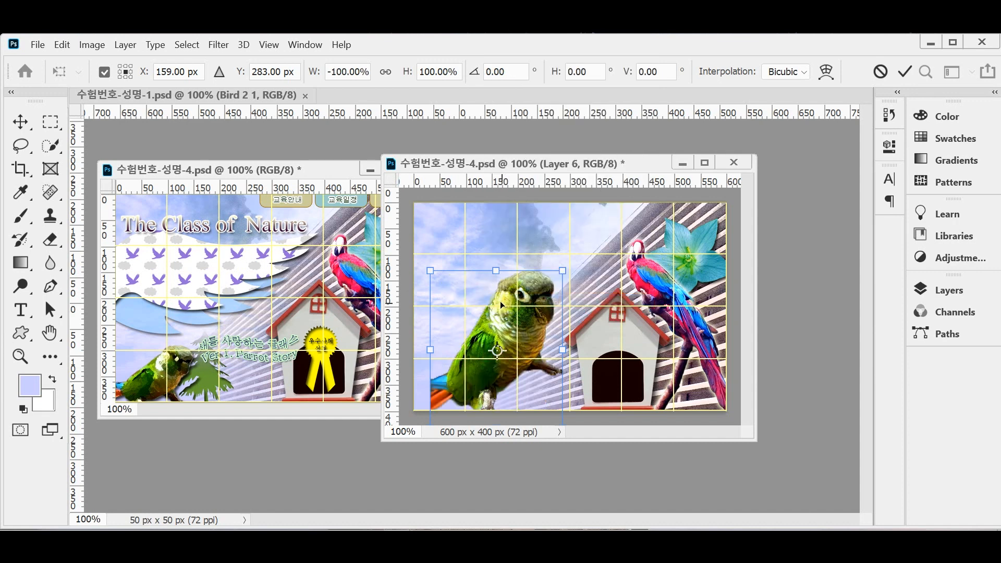
drag(520, 324, 477, 346)
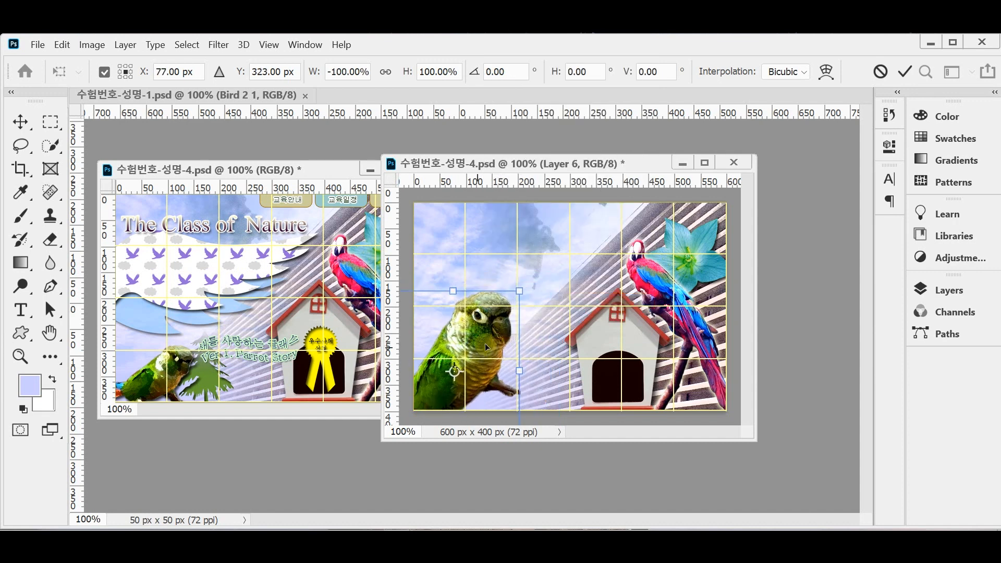
drag(520, 291, 456, 371)
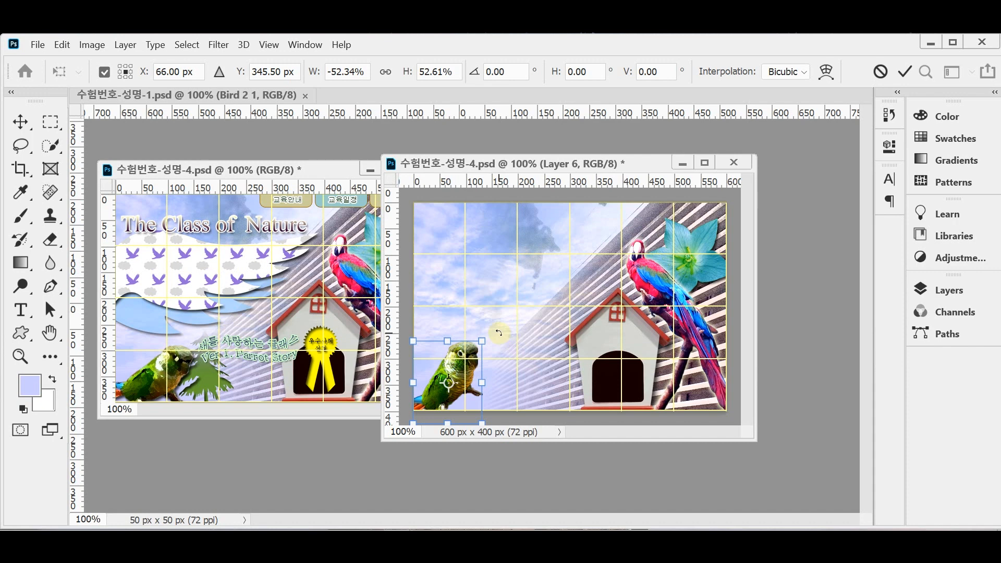
Step: Rotate the green parrot clockwise by about 20°, apply the transform and save 수험번호-성명-4.psd
drag(497, 327, 509, 352)
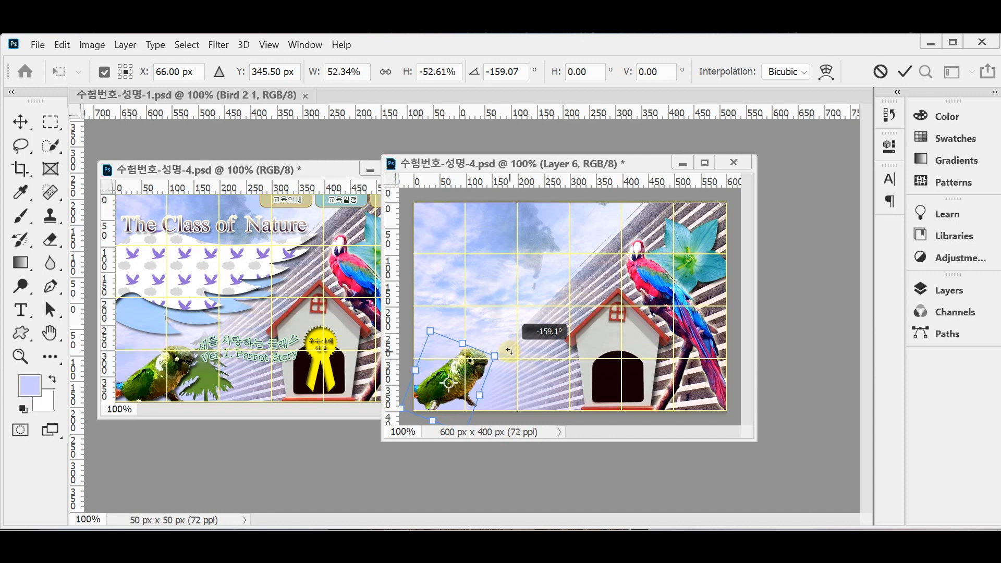
mouse_move(510, 353)
mouse_down()
mouse_move(512, 363)
mouse_move(501, 342)
mouse_move(506, 349)
mouse_up()
mouse_move(471, 381)
mouse_down()
mouse_move(454, 392)
mouse_move(515, 370)
mouse_move(485, 366)
mouse_move(539, 376)
mouse_up()
key(Return)
key(w)
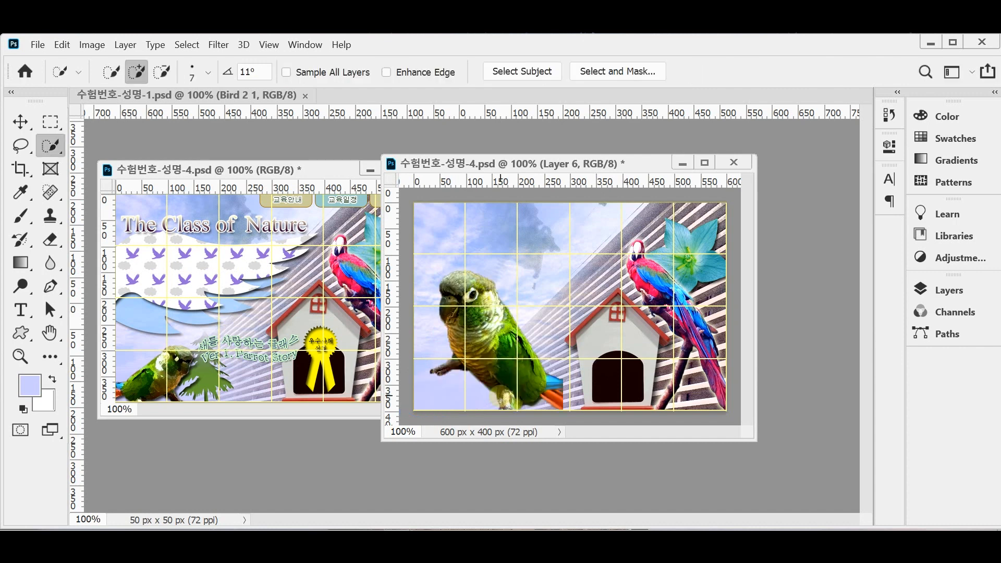
key(ctrl+s)
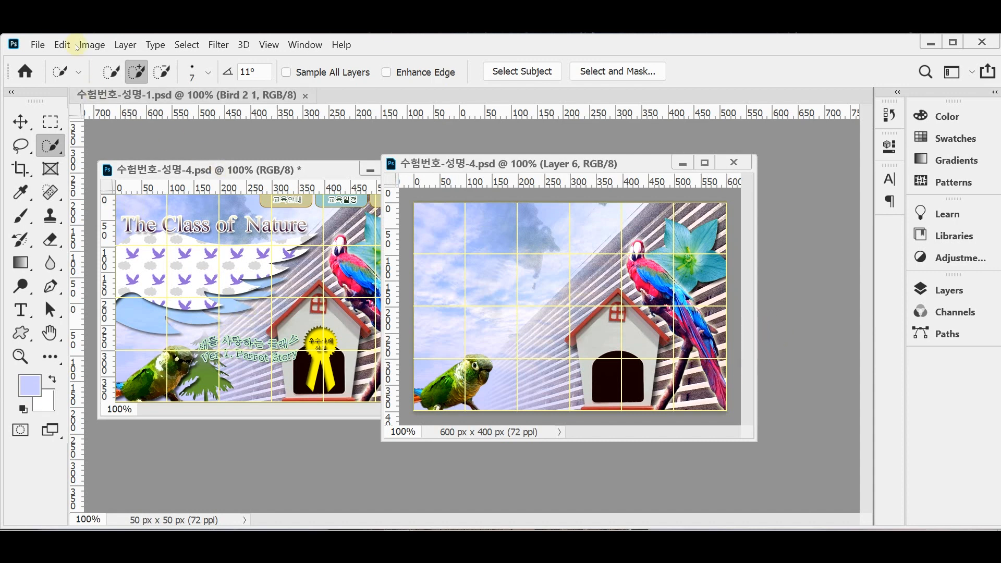
Step: Apply the Artistic Dry Brush filter to the green parrot layer
click(214, 46)
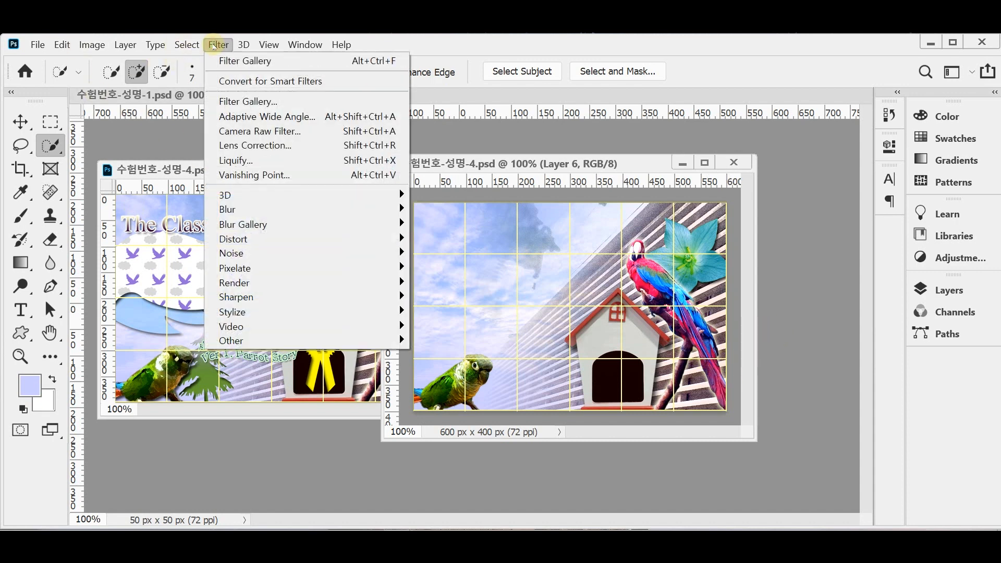
click(245, 102)
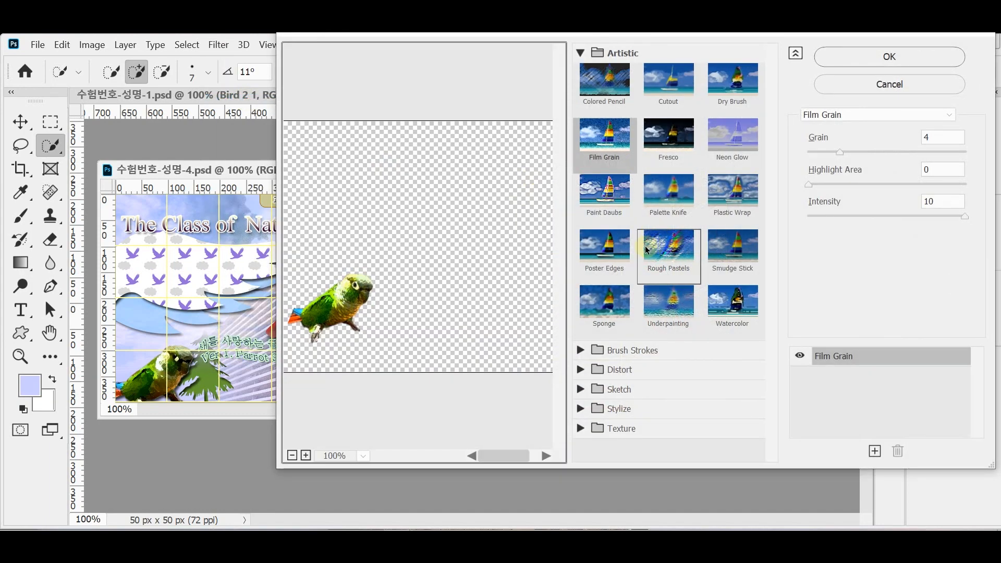
click(728, 94)
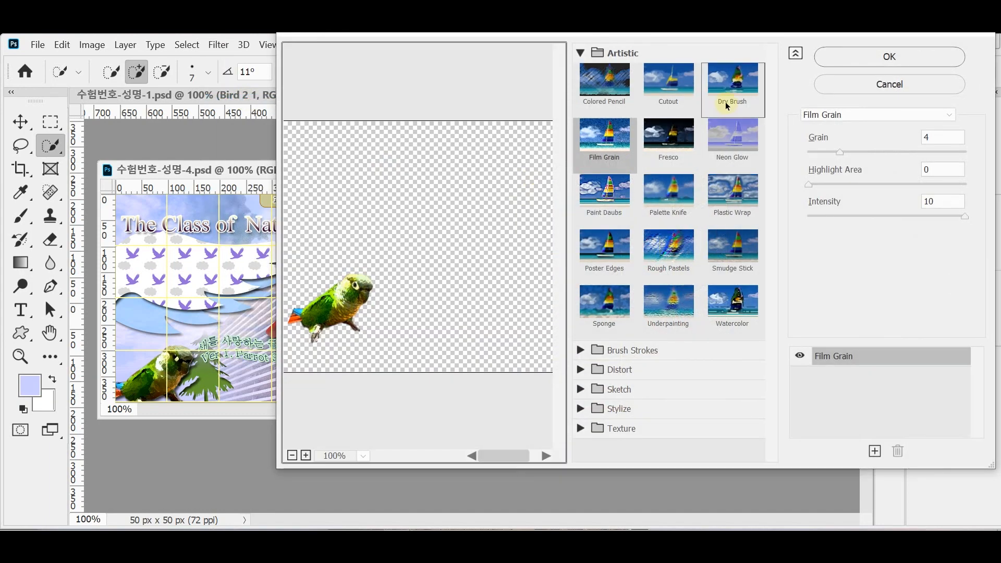
click(855, 59)
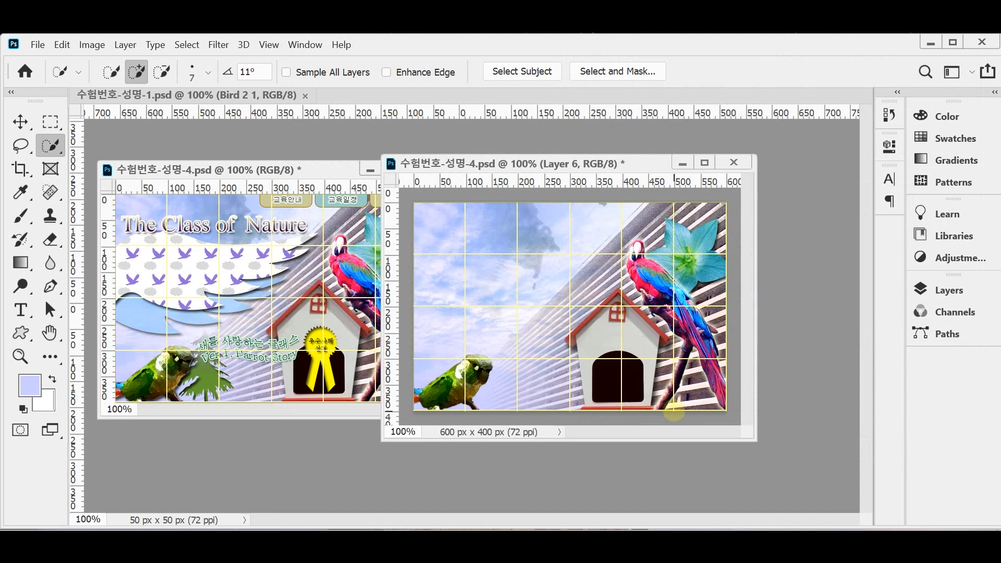
Step: Add a Drop Shadow to the green parrot with 75% opacity, 120° angle, 5 px distance and 5 px size, and save
click(947, 290)
click(729, 473)
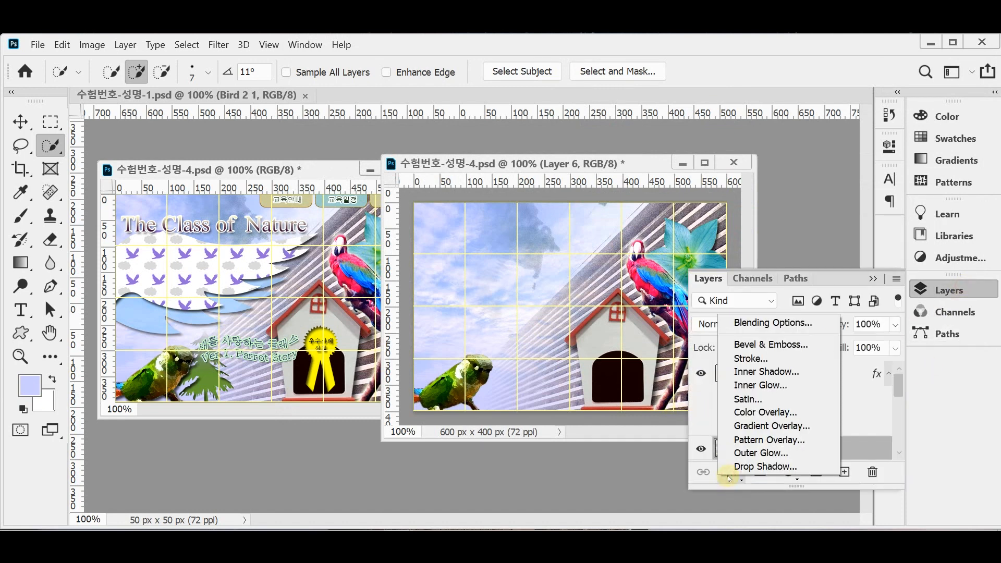
click(741, 467)
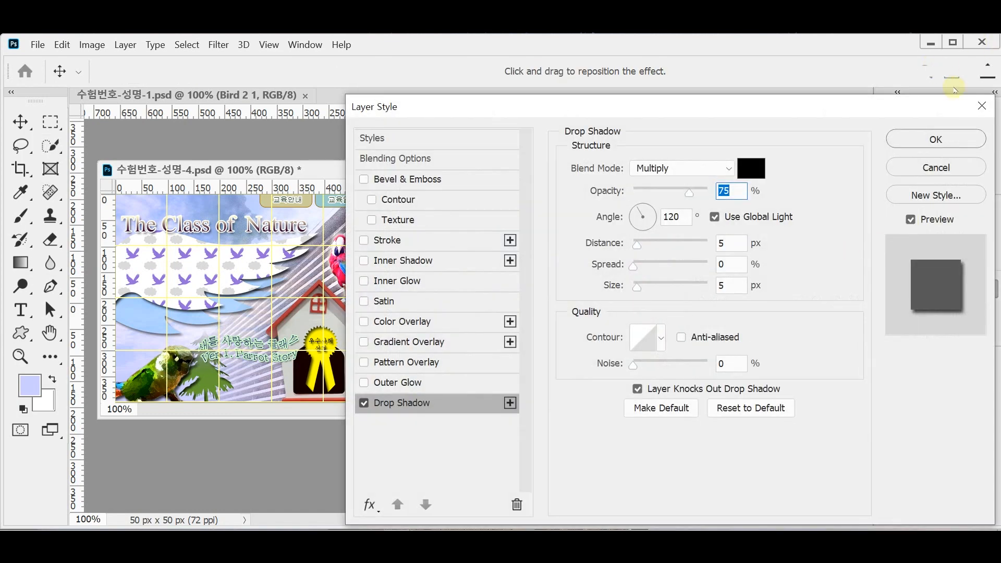
click(935, 146)
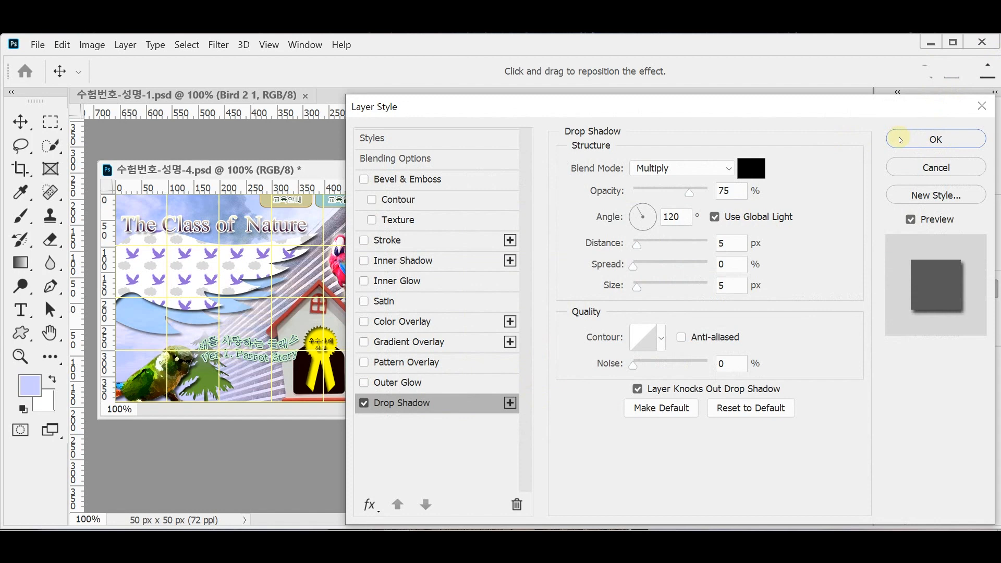
key(ctrl+s)
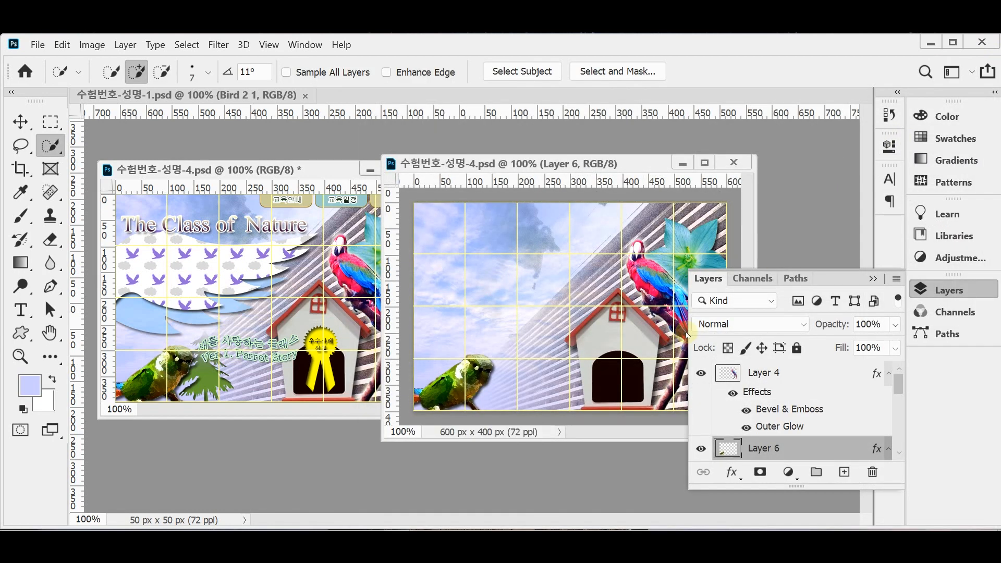
click(932, 290)
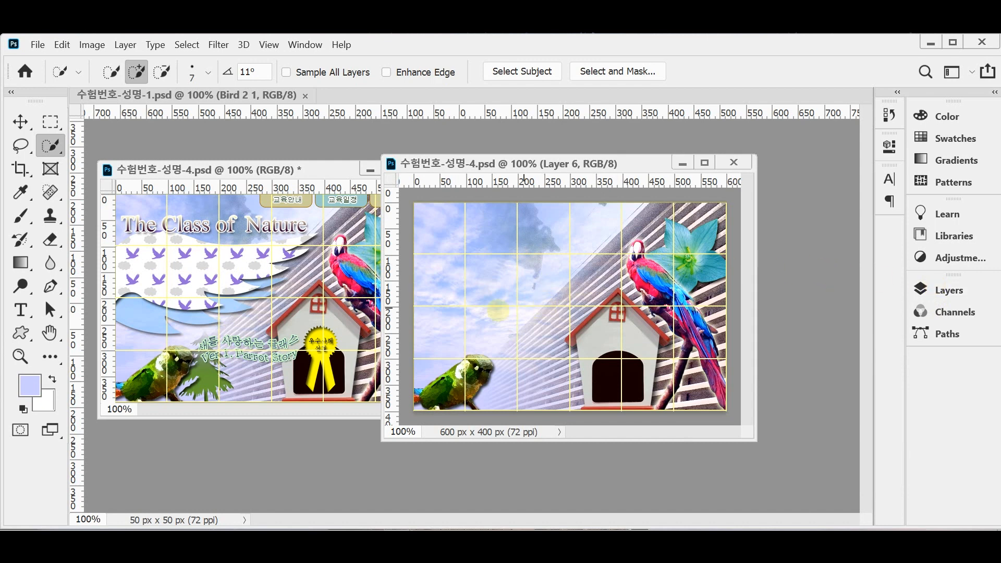
Step: Draw the tree custom shape from the Nature set, about 106 x 171 px, beside the green parrot at the canvas's lower edge
ctrl+click(494, 397)
drag(497, 173, 562, 144)
drag(565, 312, 617, 275)
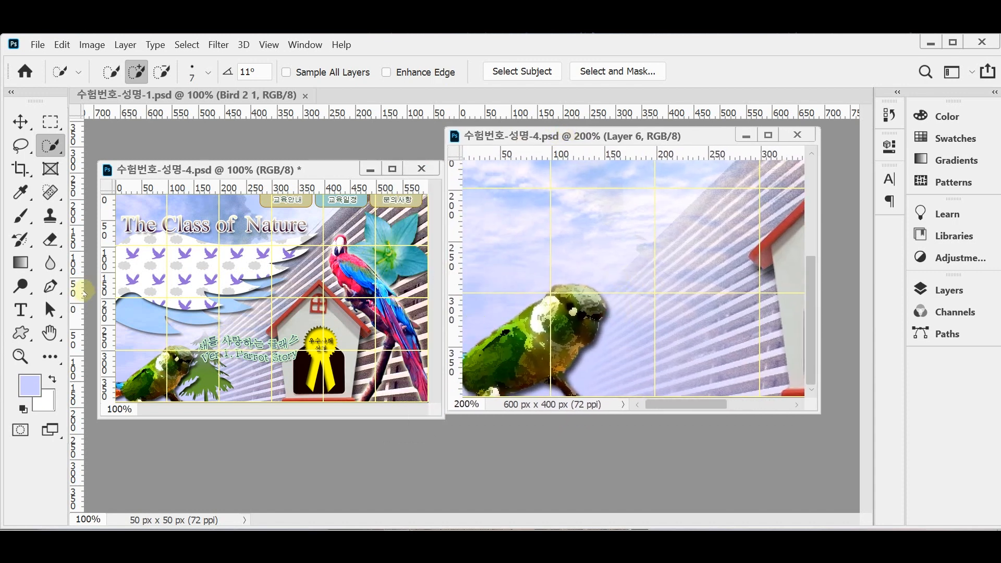
click(21, 334)
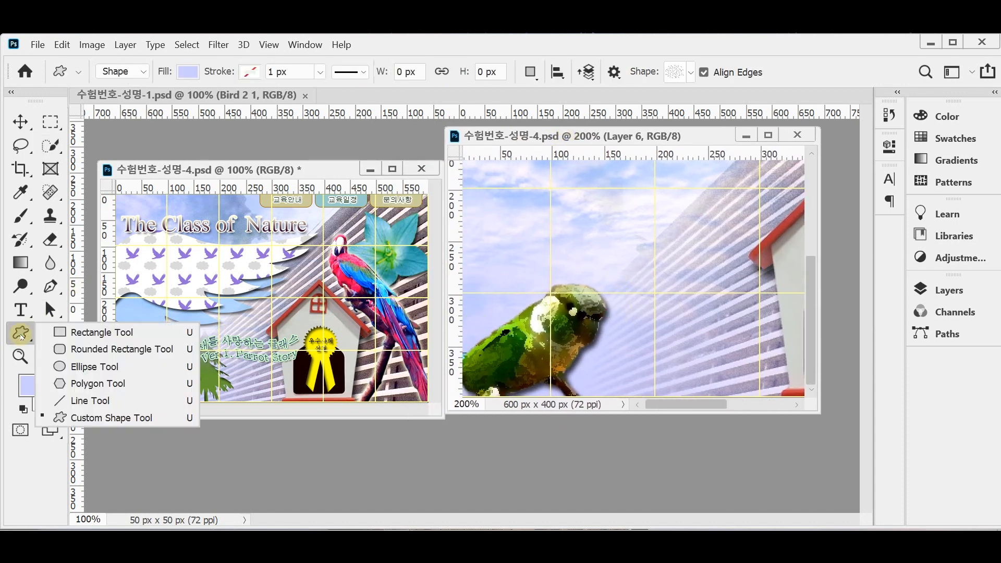
click(138, 417)
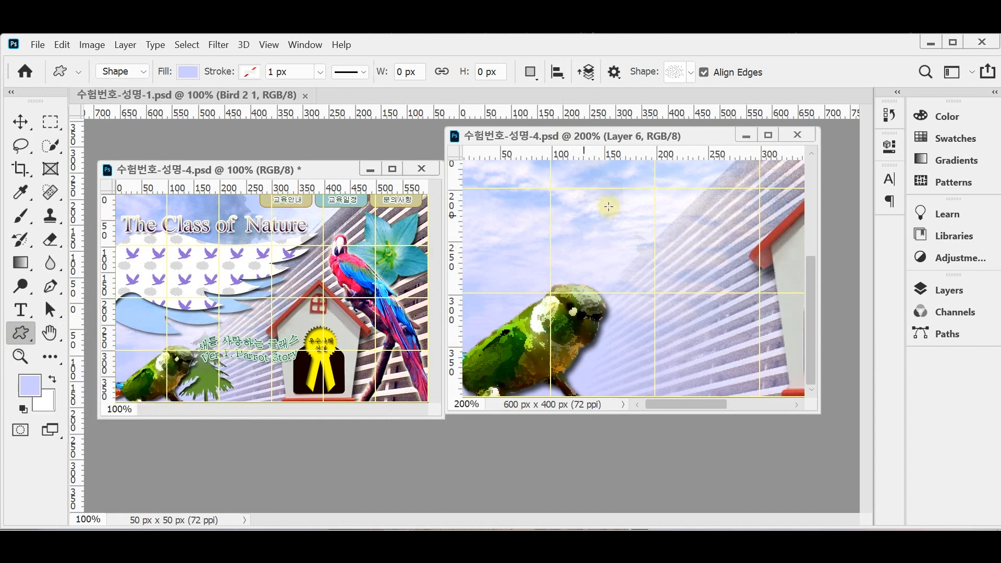
click(690, 72)
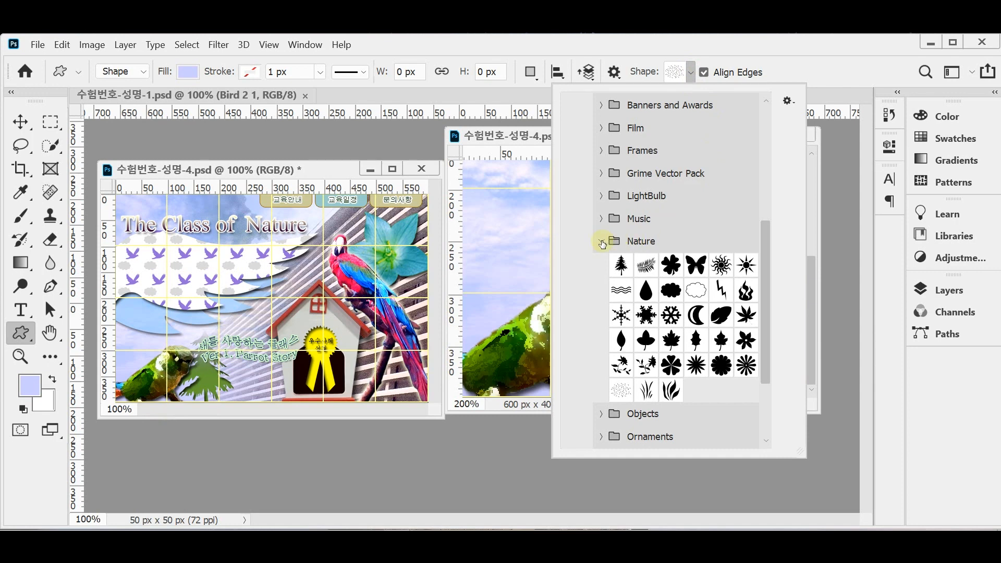
click(619, 271)
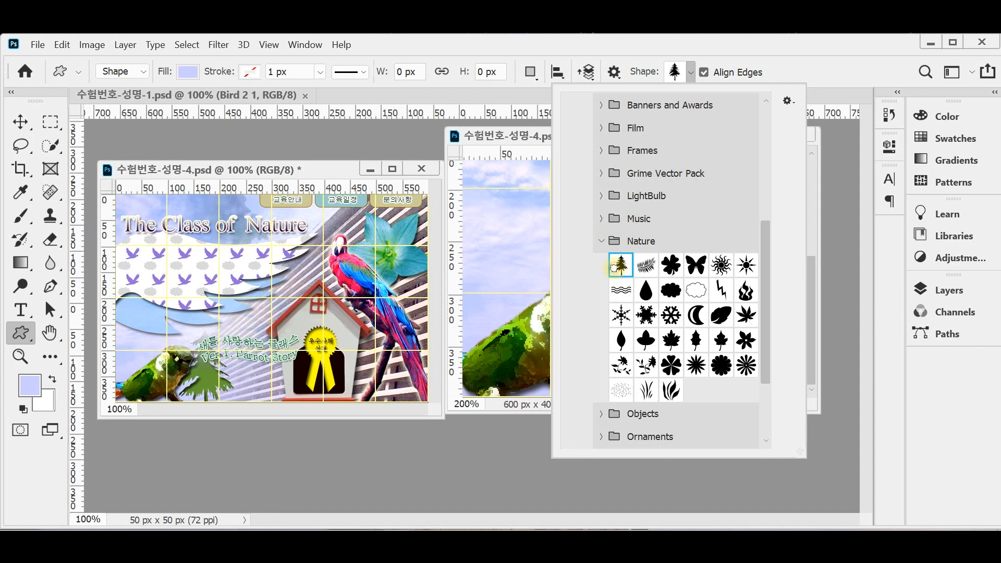
click(778, 61)
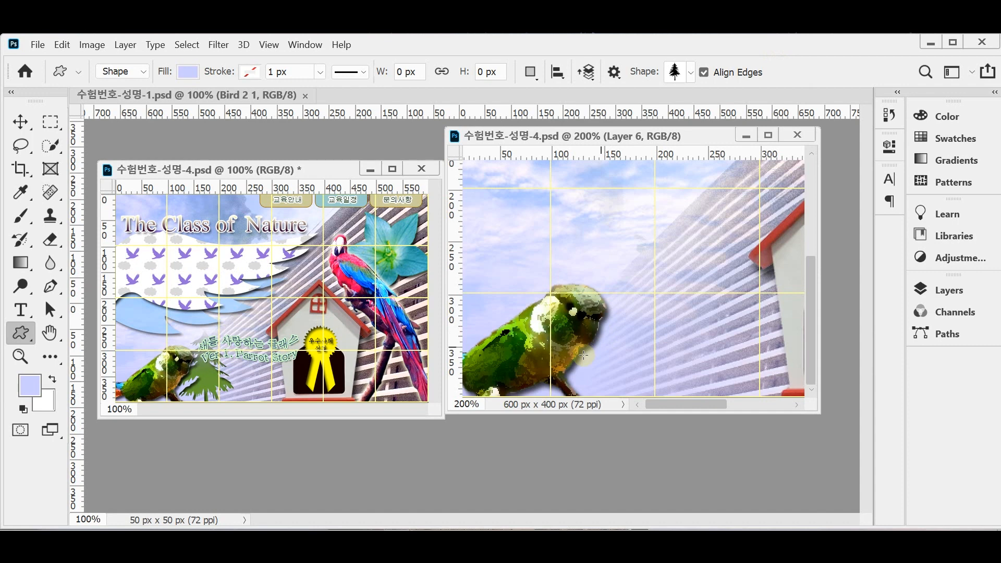
key(ctrl+minus)
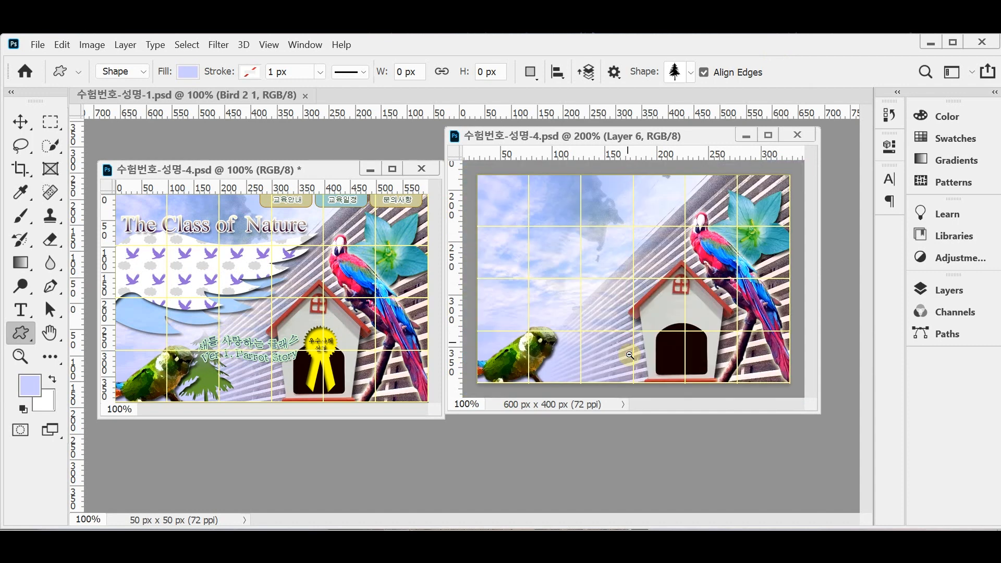
drag(555, 317, 627, 399)
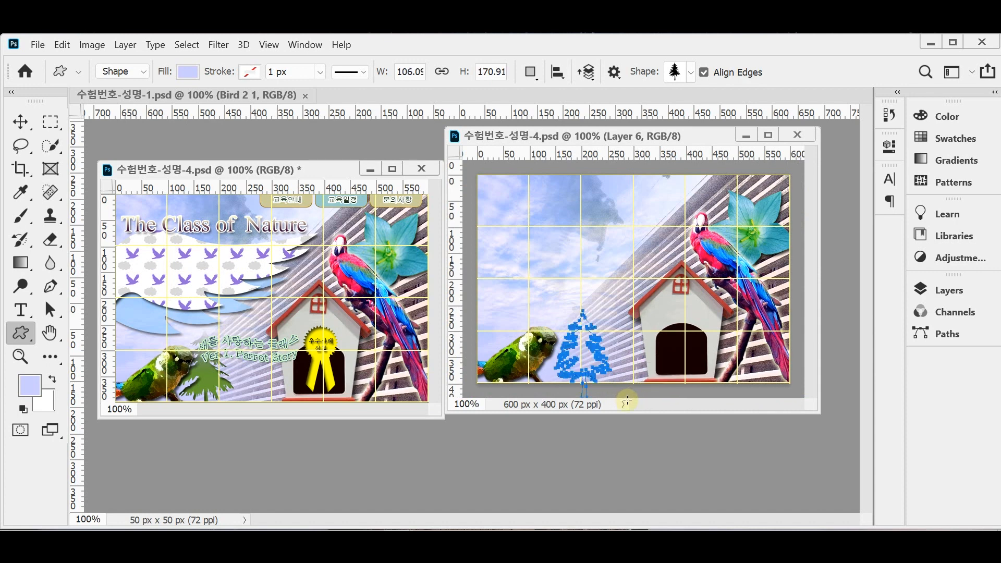
drag(586, 355, 566, 355)
Step: Fill the tree shape with green #669933, move its layer below the green parrot's layer and save
click(941, 290)
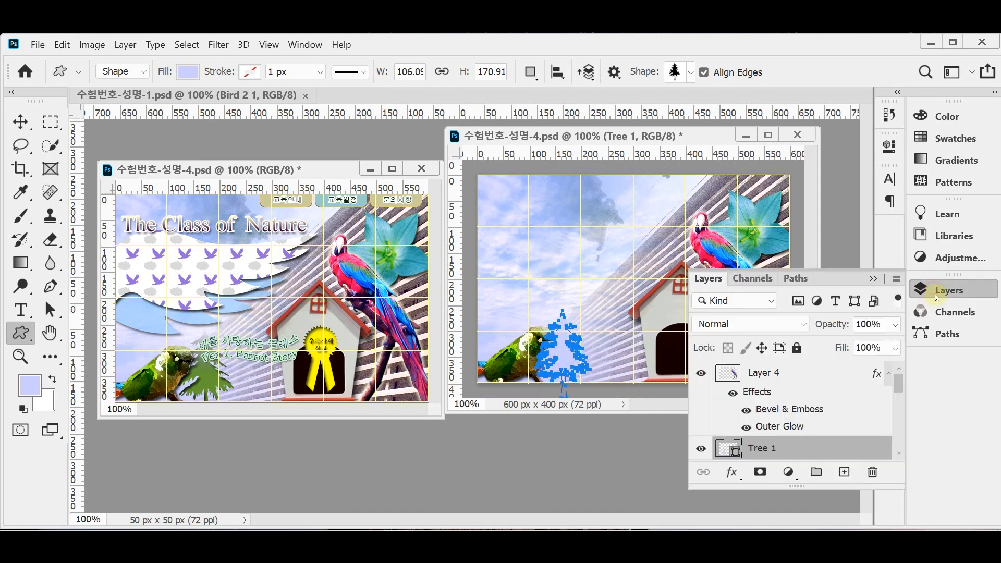
double_click(725, 449)
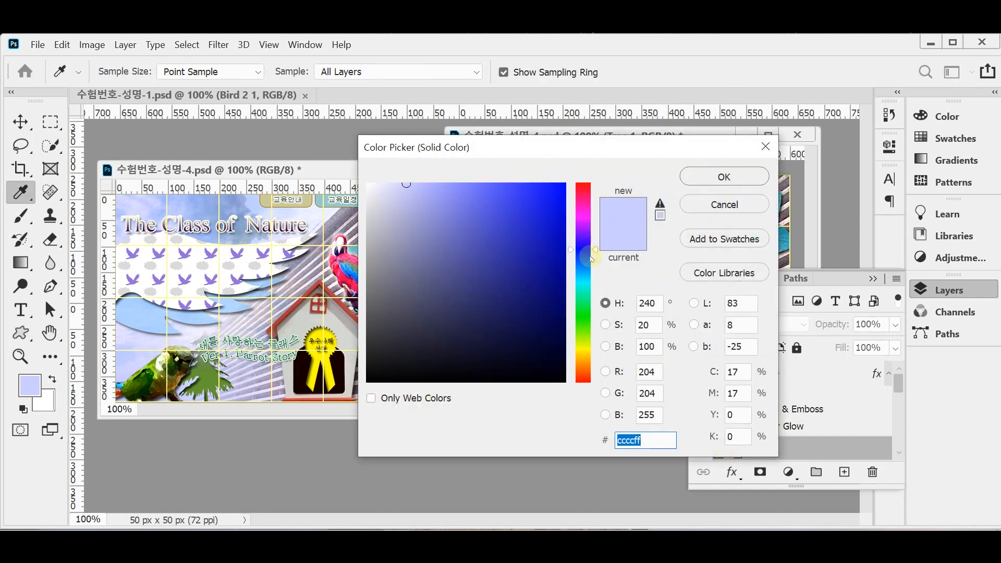
text(000693)
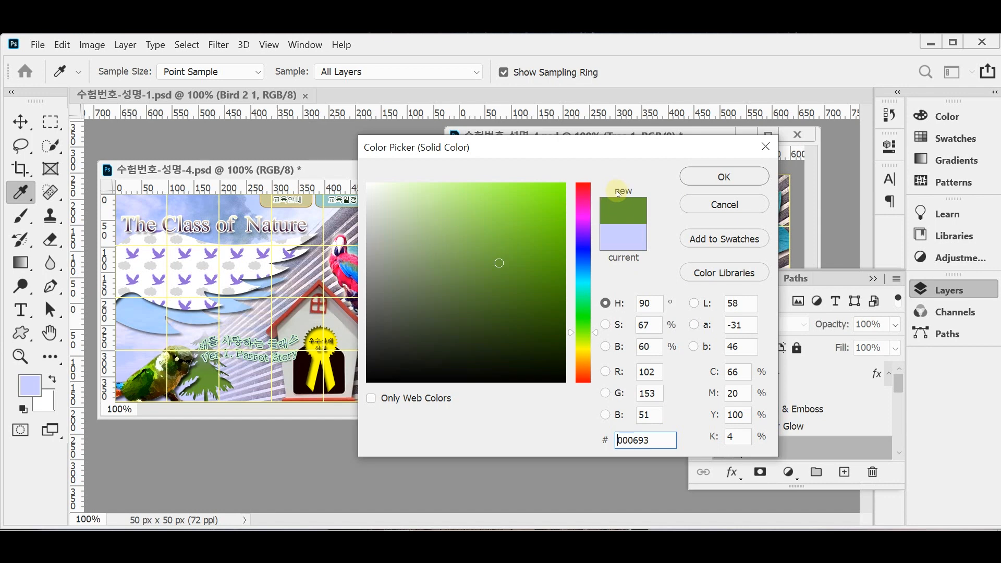
key(Return)
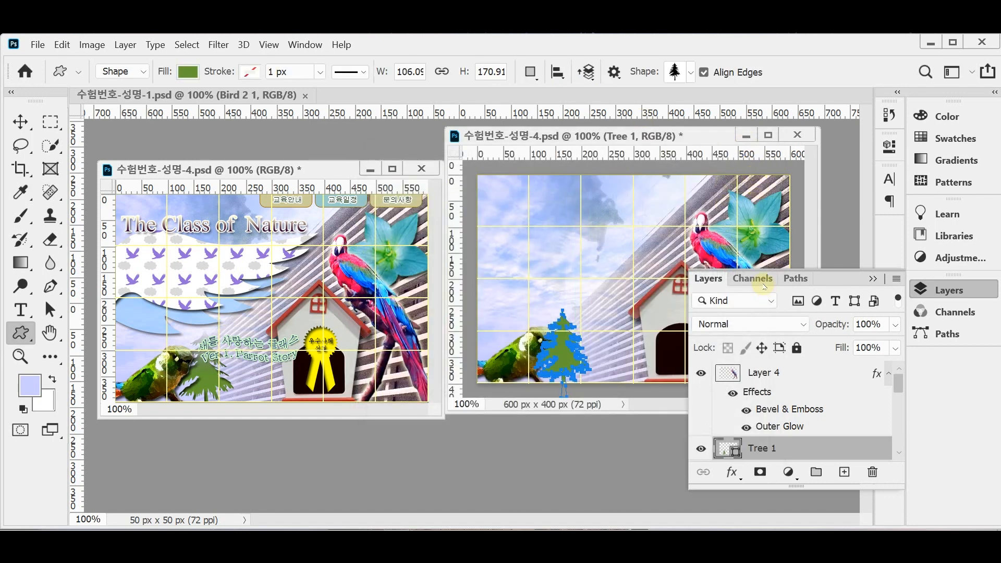
key(Return)
key(Return)
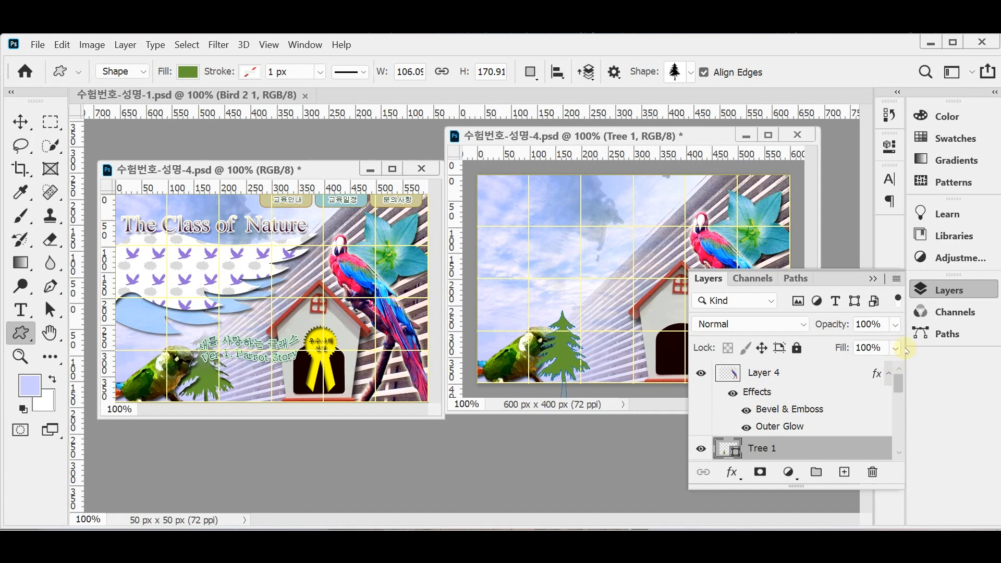
key(ctrl+[)
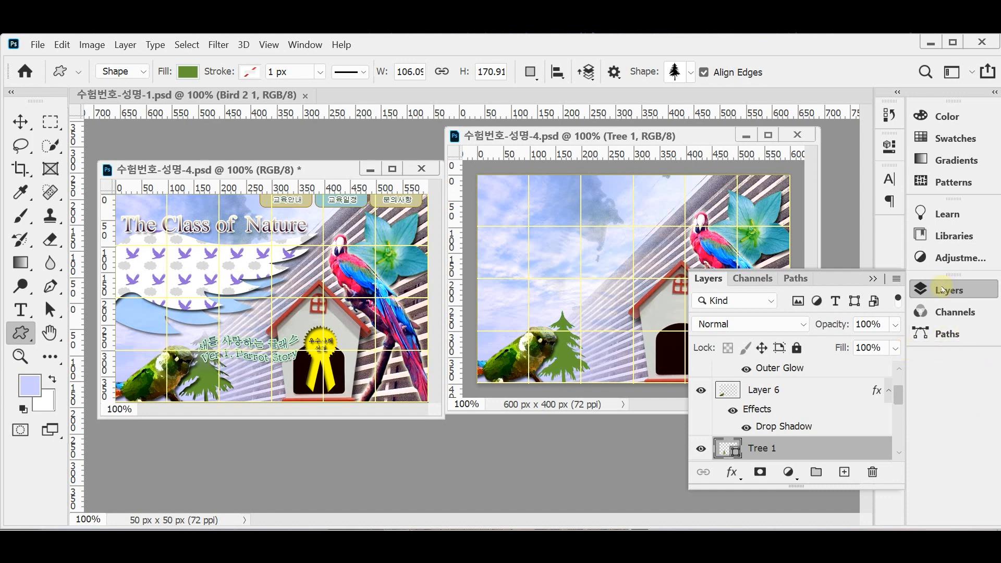
Step: Add an Inner Shadow to the tree with 75% opacity, 120° angle, 5 px distance and 5 px size
click(735, 475)
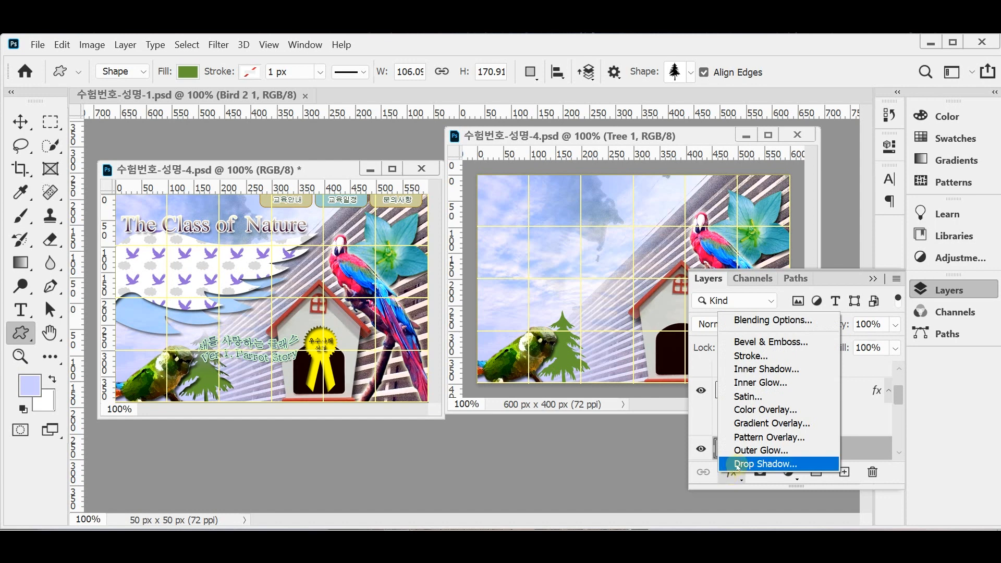
click(805, 368)
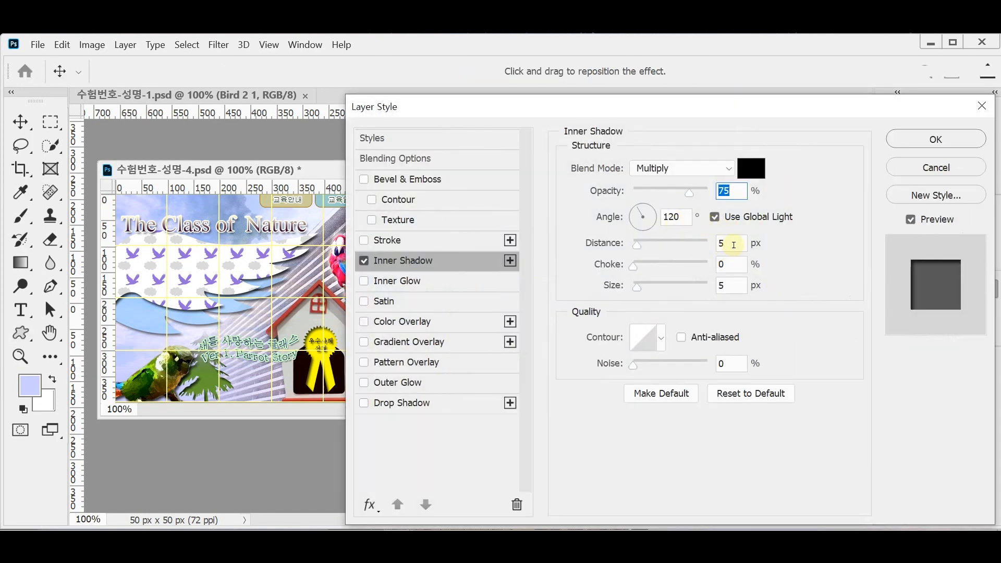
click(959, 139)
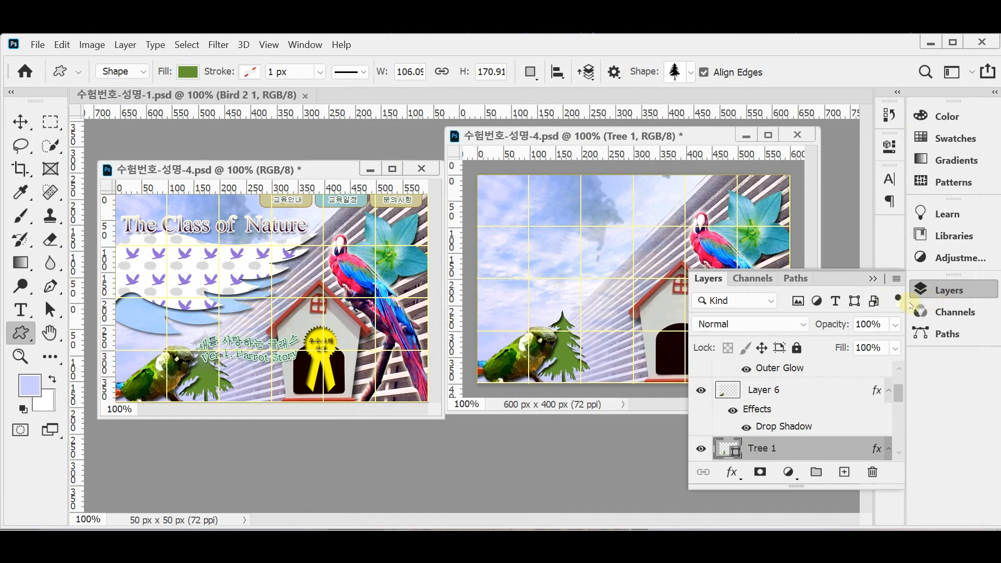
Step: Scale the tree to about 104%, nudge it into place beside the green parrot, apply the transform and save
key(ctrl+t)
drag(573, 369, 575, 371)
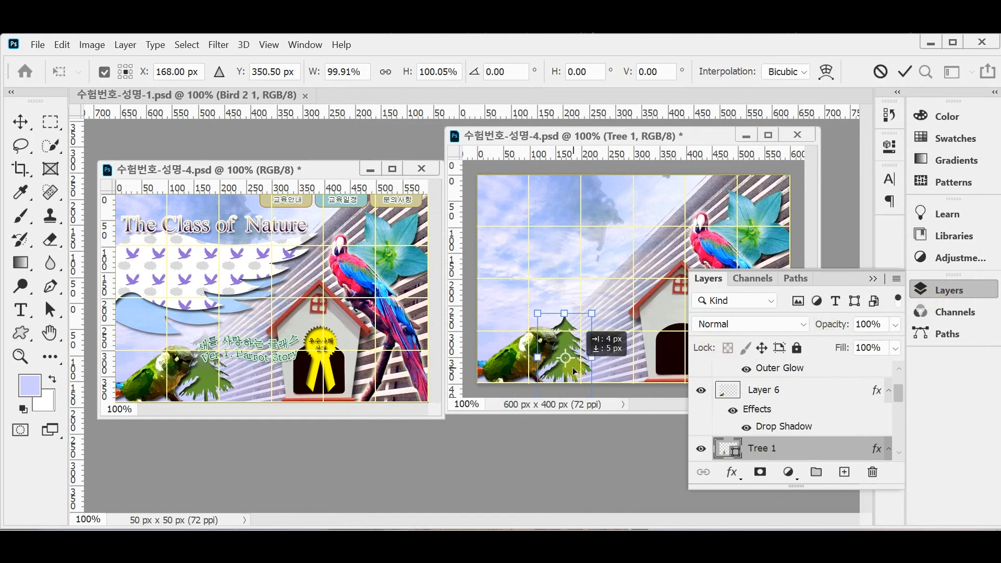
drag(574, 370, 573, 370)
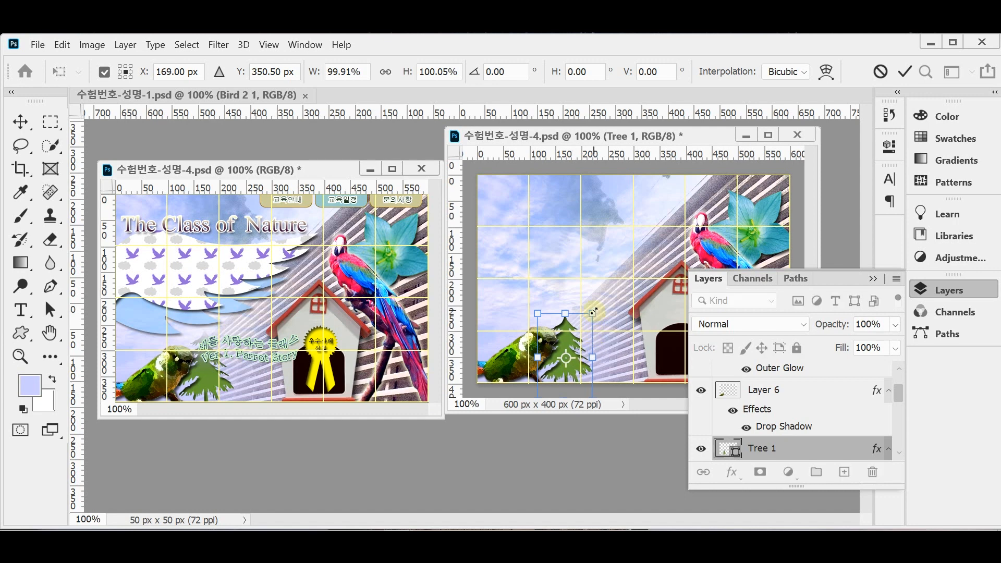
drag(592, 311, 594, 310)
drag(574, 353, 574, 353)
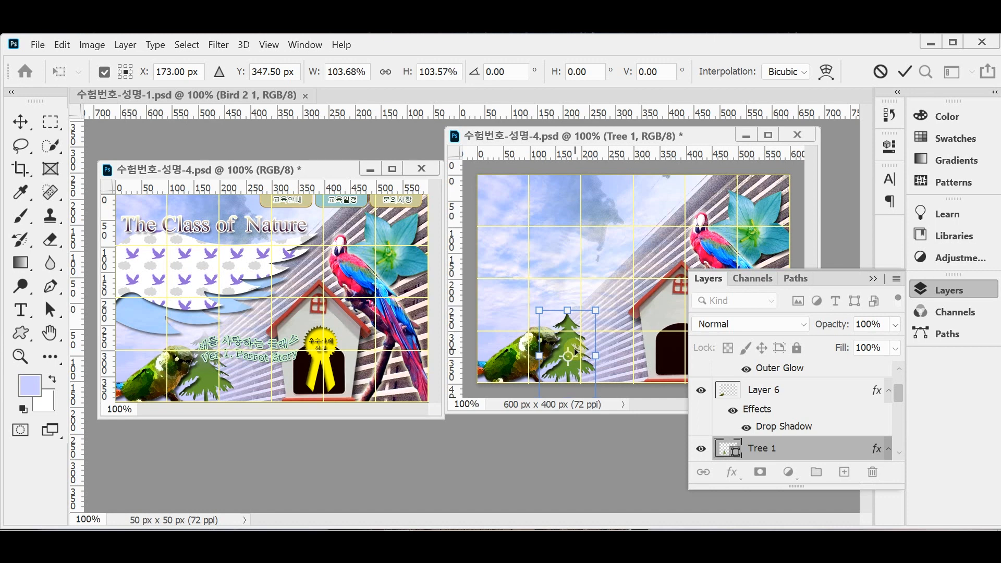
key(u)
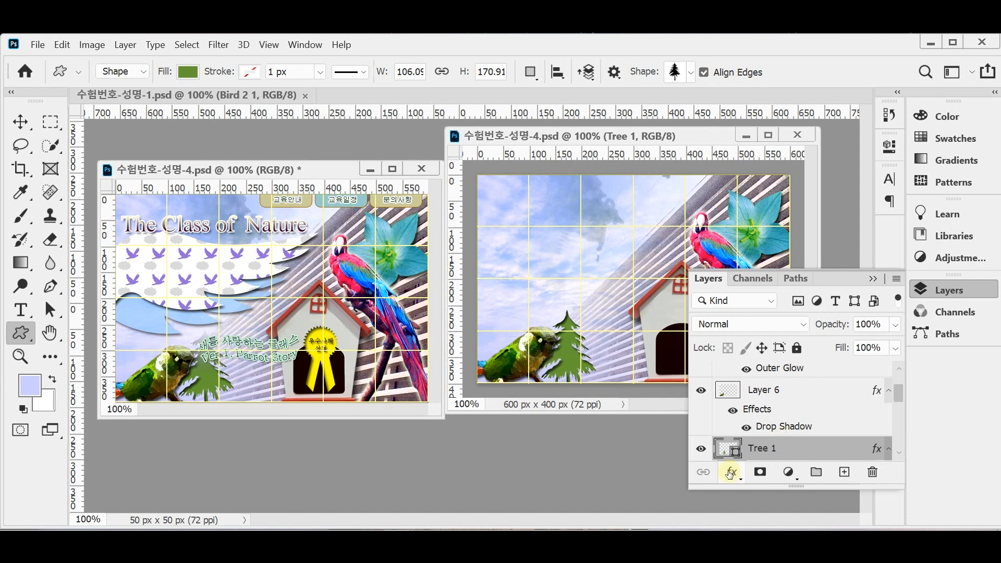
Step: Add a layer mask to the tree and fade out its top with a black-to-white linear gradient running downward, and save
click(758, 473)
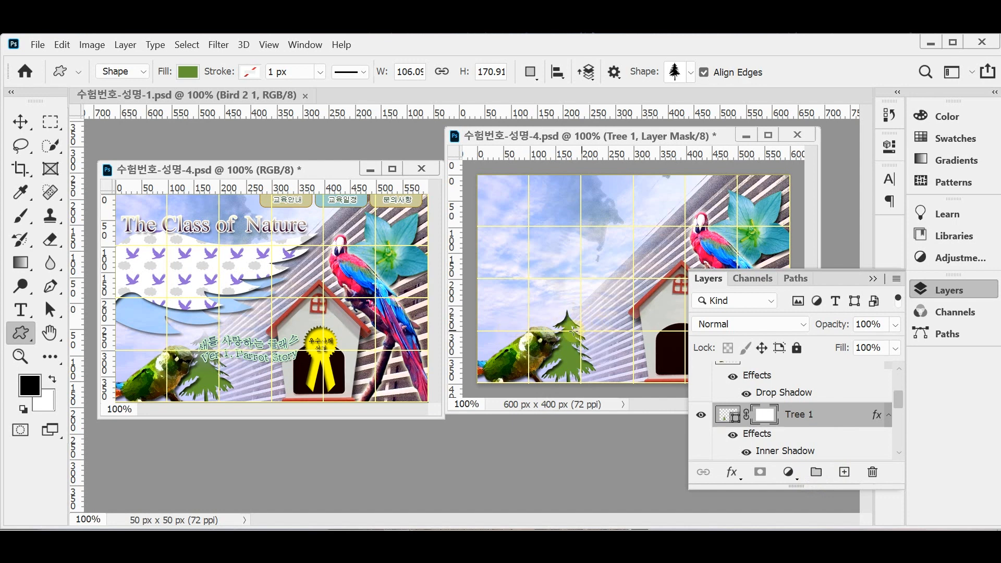
click(20, 262)
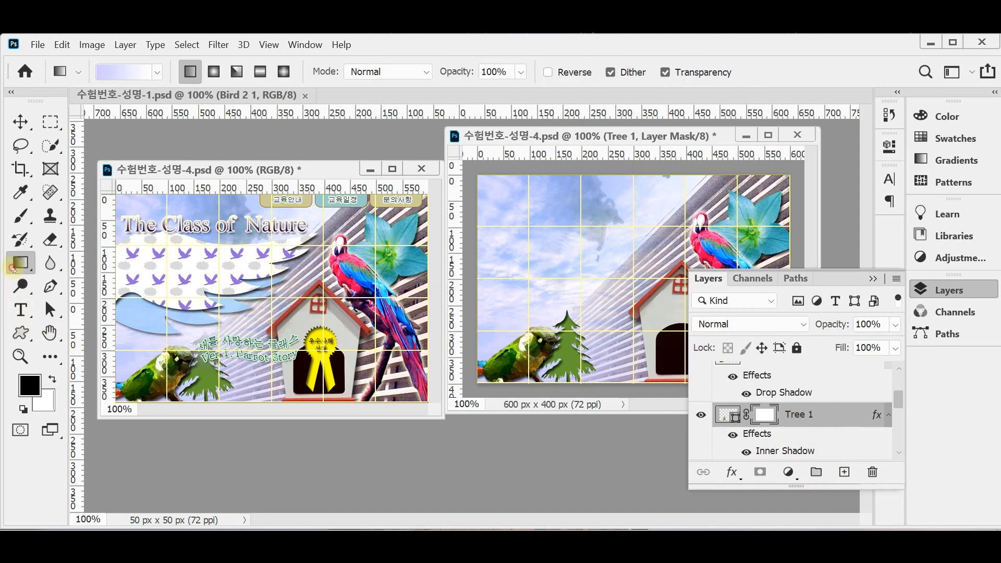
click(81, 267)
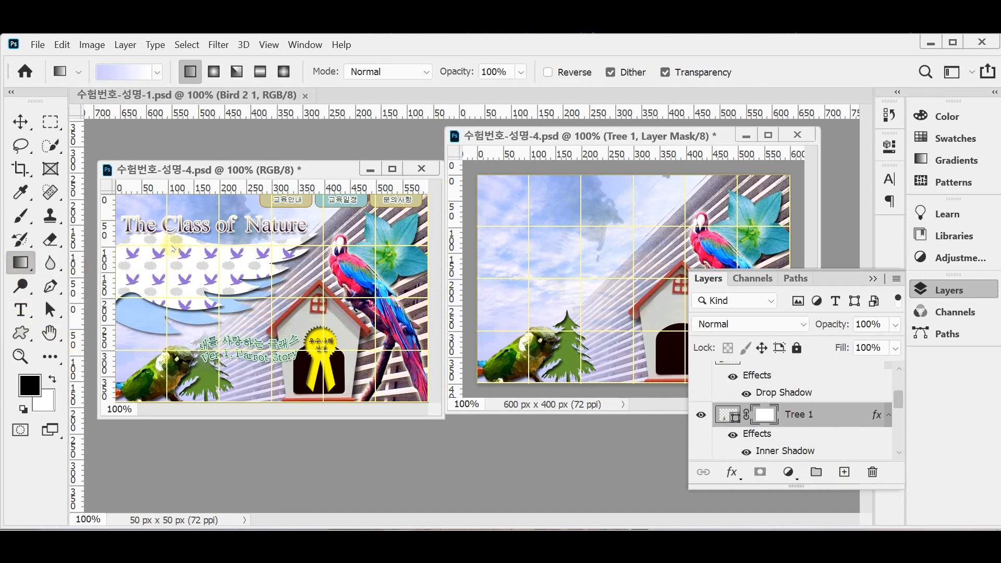
click(755, 417)
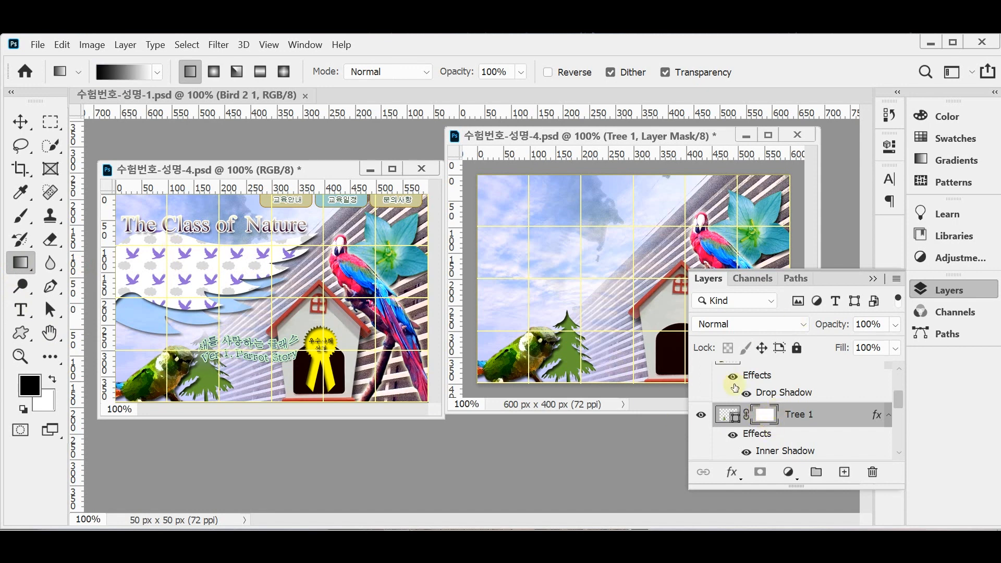
click(727, 415)
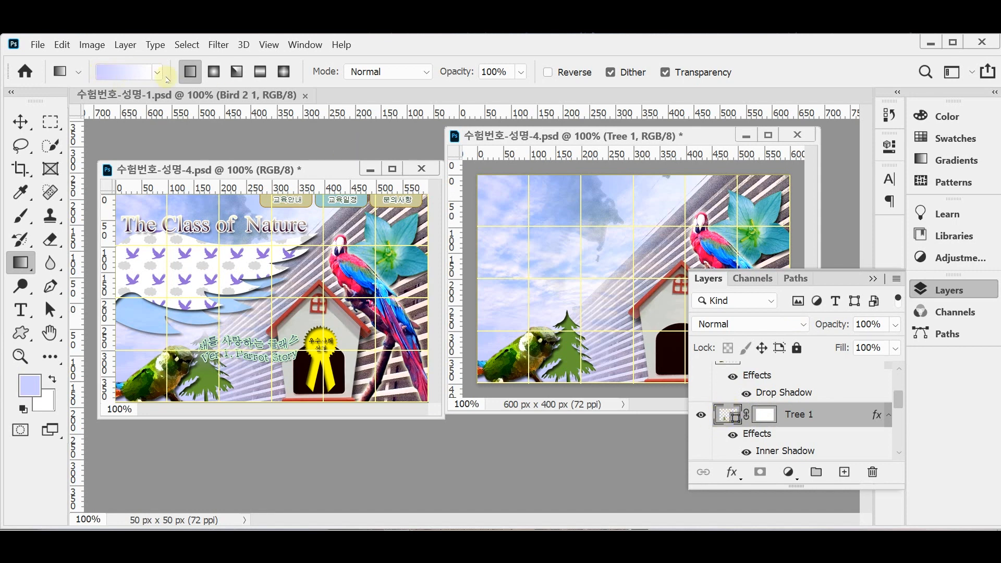
click(764, 415)
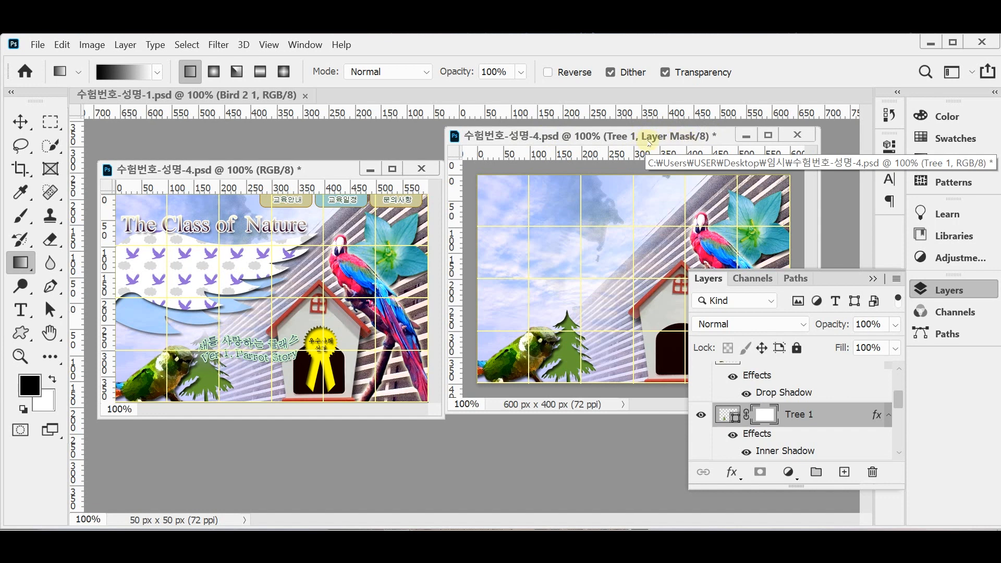
click(936, 292)
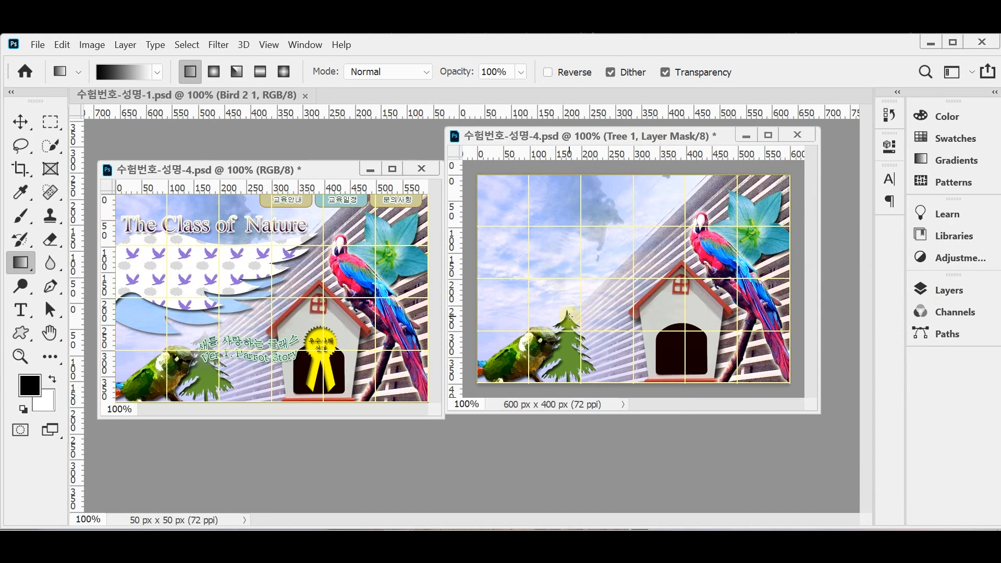
mouse_move(568, 312)
mouse_down()
mouse_move(569, 357)
mouse_move(578, 362)
mouse_up()
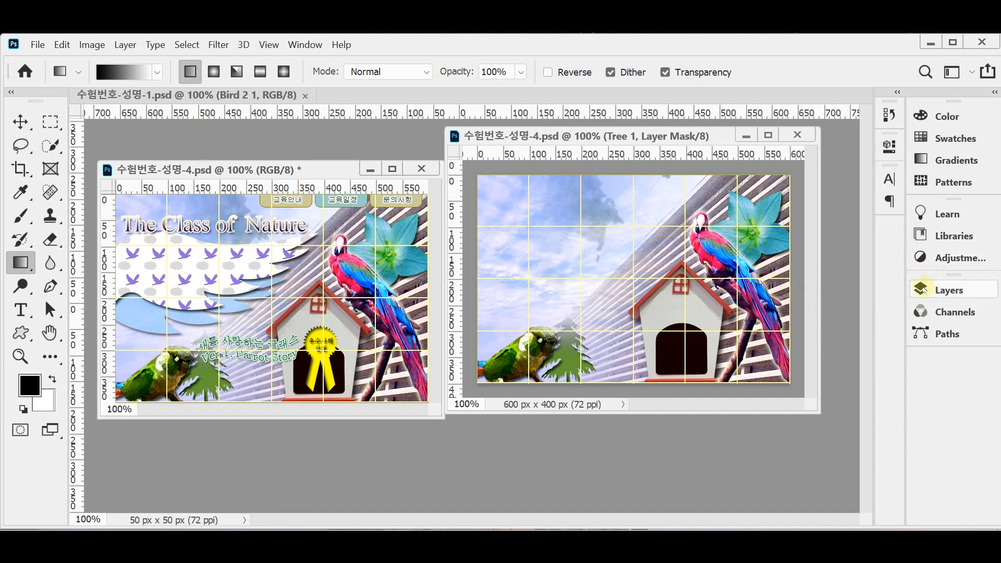
Step: Draw the Banners and Awards rosette ribbon custom shape, about 64 x 123 px, and position it over the birdhouse's door opening
click(28, 339)
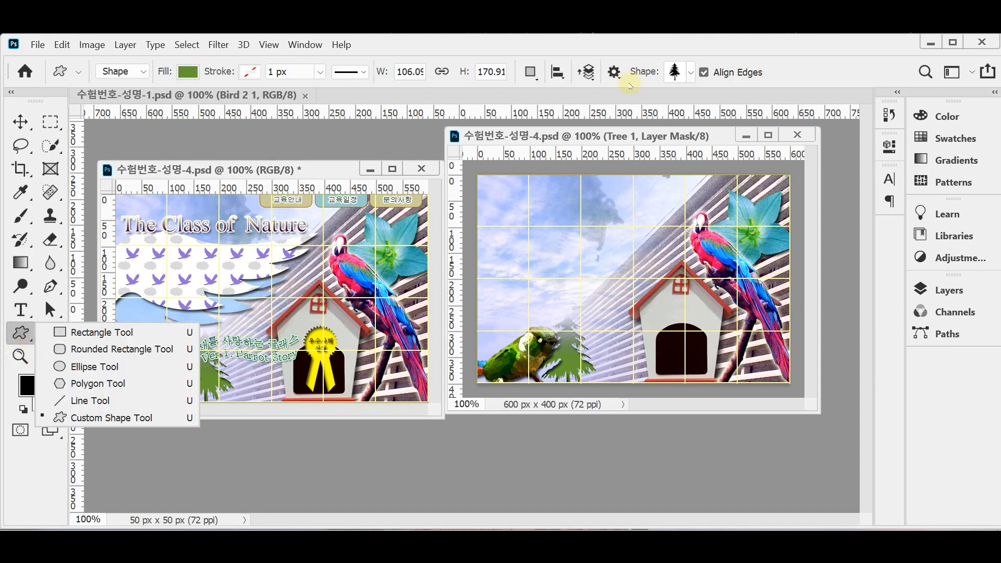
click(689, 74)
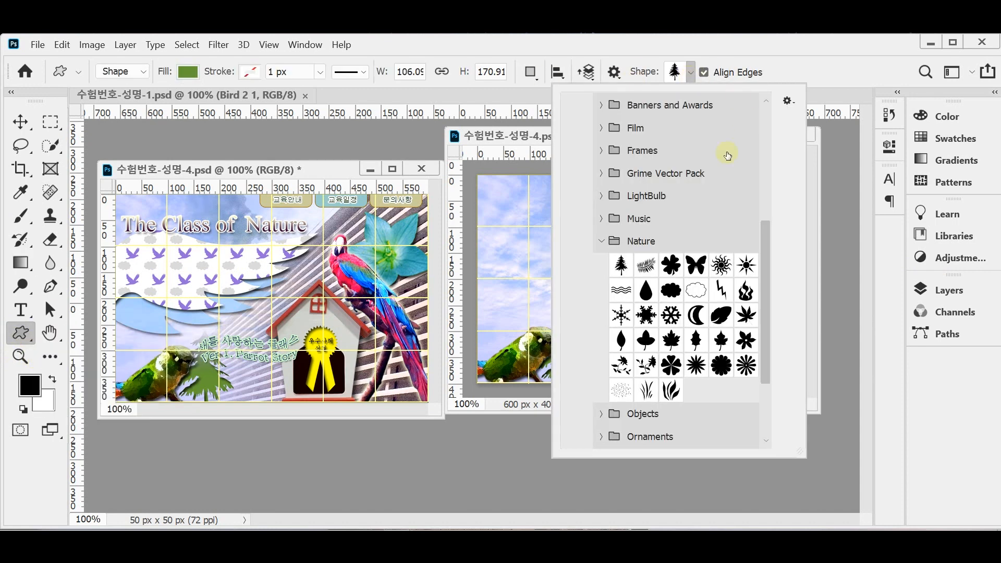
click(605, 242)
scroll(702, 274, up, 3)
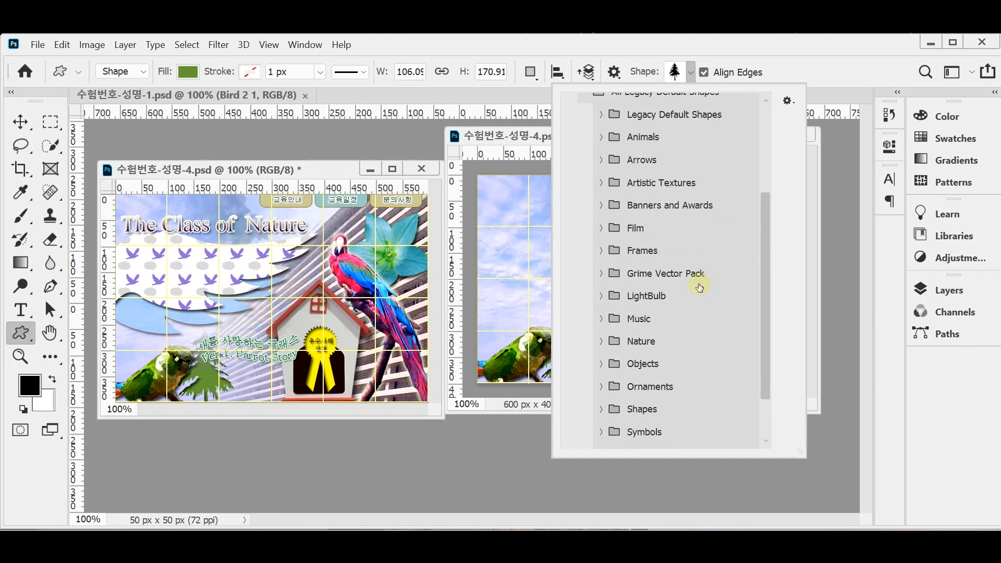
scroll(699, 287, up, 1)
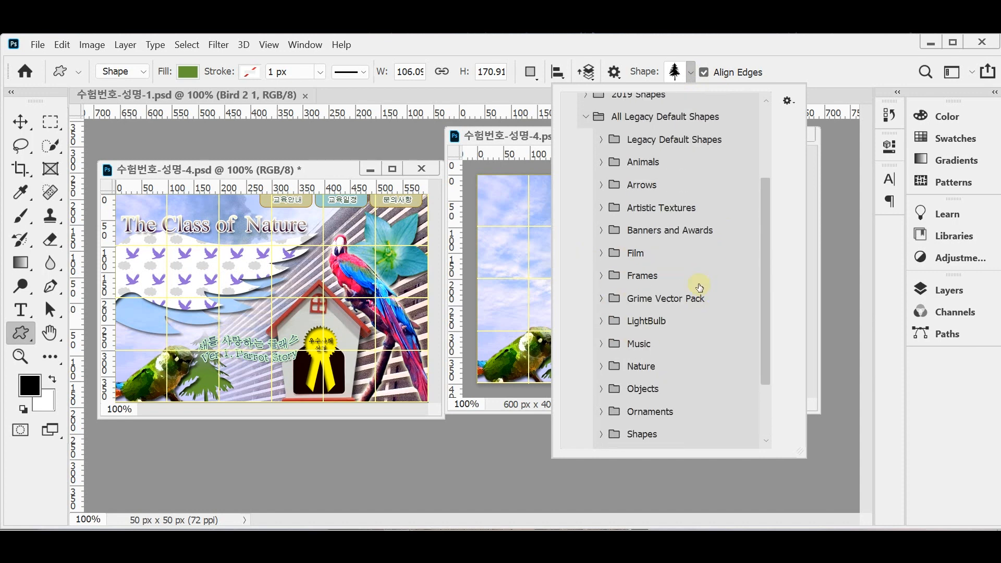
click(598, 230)
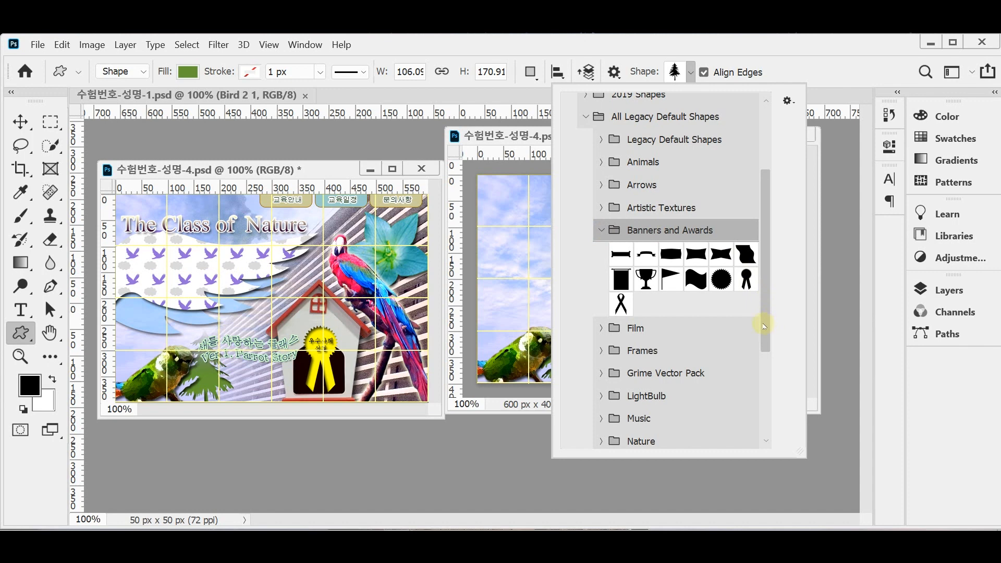
click(746, 282)
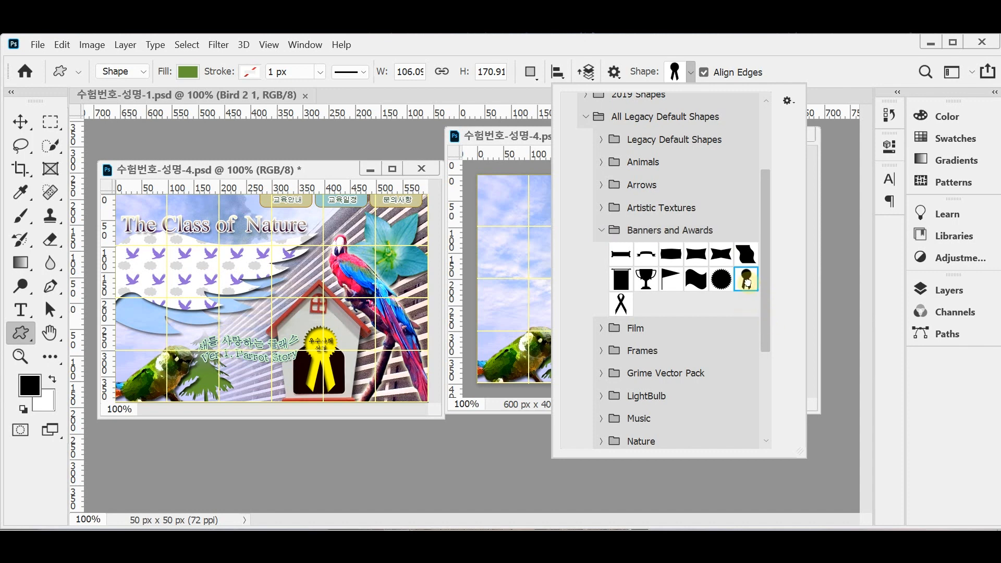
click(722, 344)
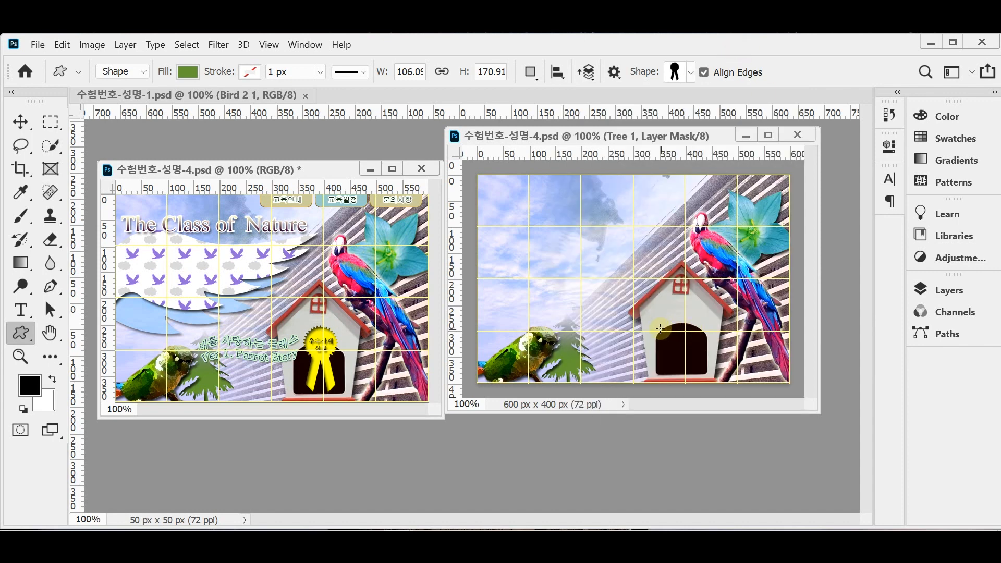
drag(672, 316, 713, 378)
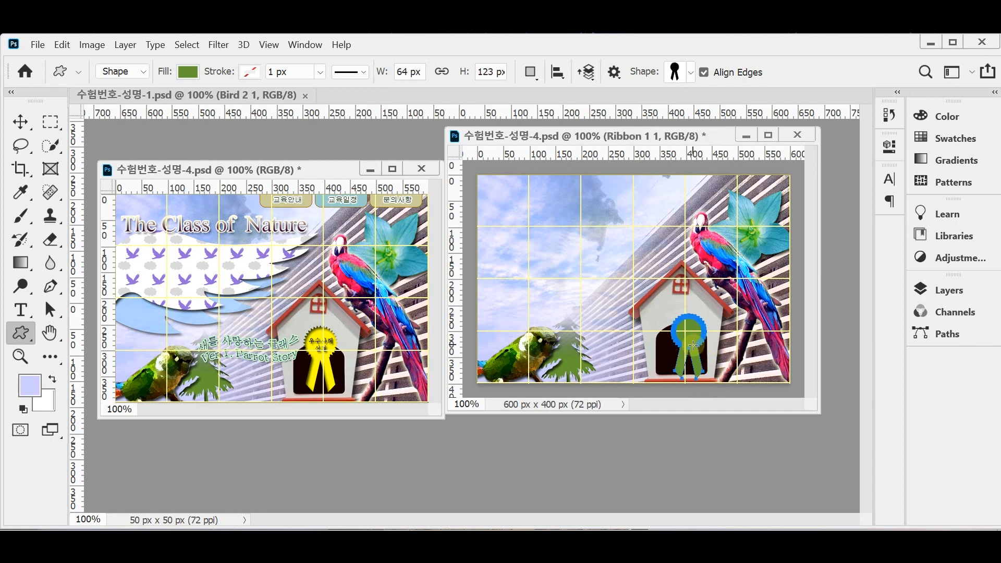
drag(691, 342, 687, 337)
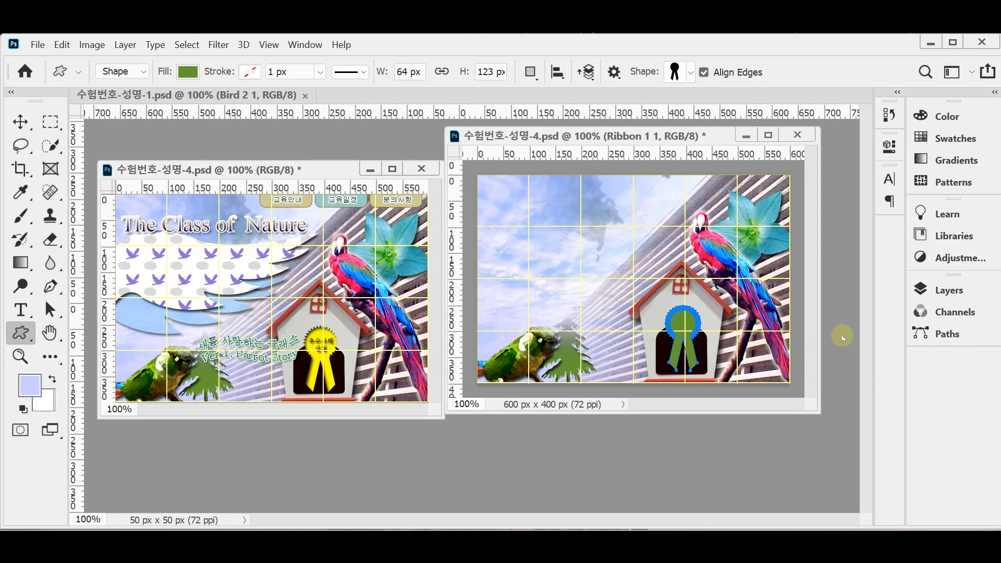
Step: Fill the ribbon shape with yellow #ff0
click(934, 292)
scroll(845, 408, down, 3)
scroll(824, 414, up, 2)
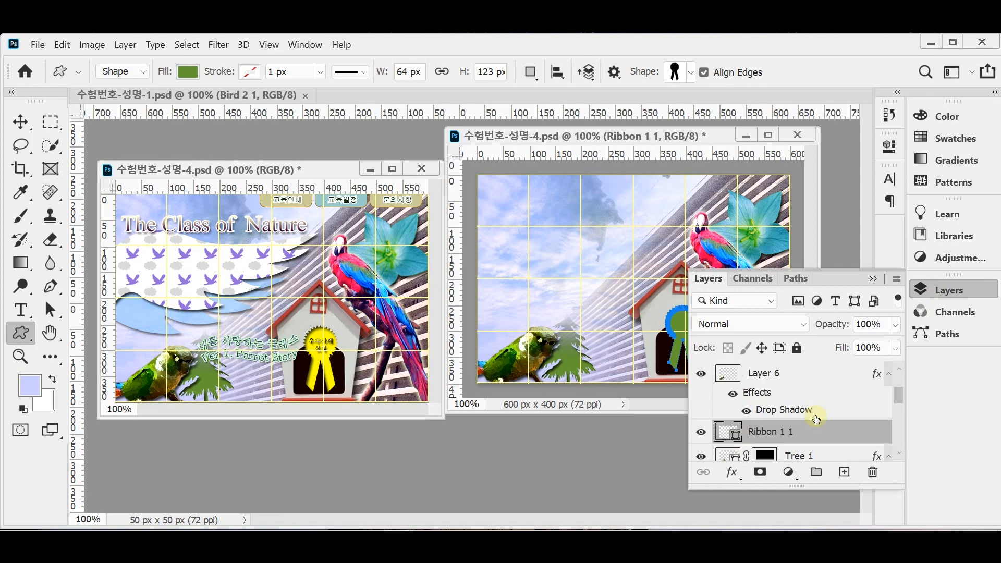
double_click(735, 432)
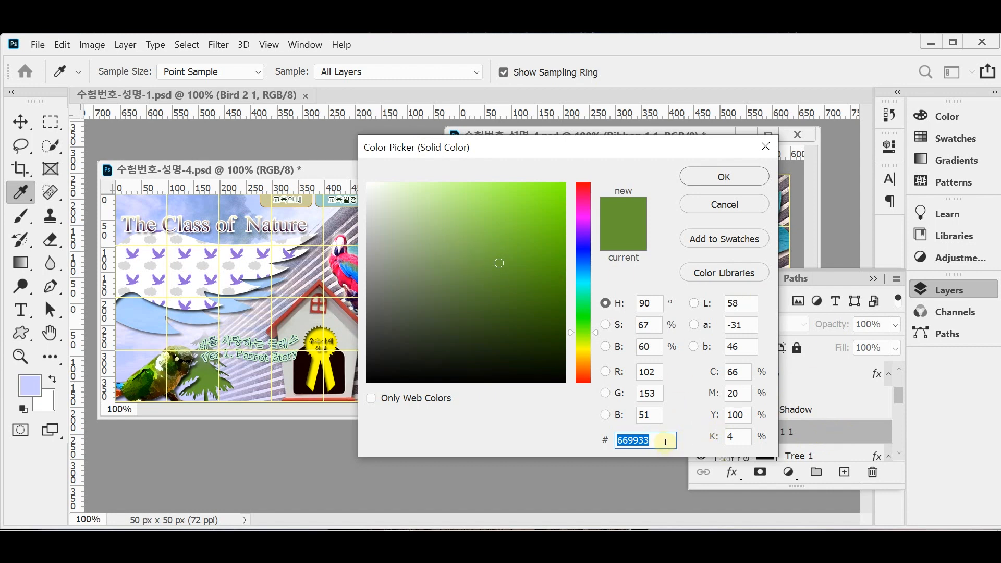
text(ff0)
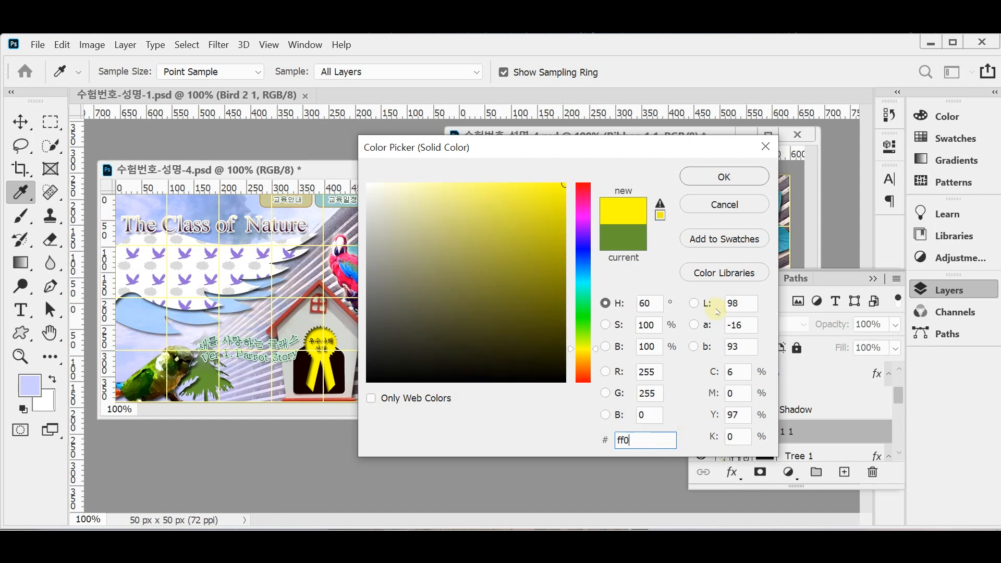
click(725, 177)
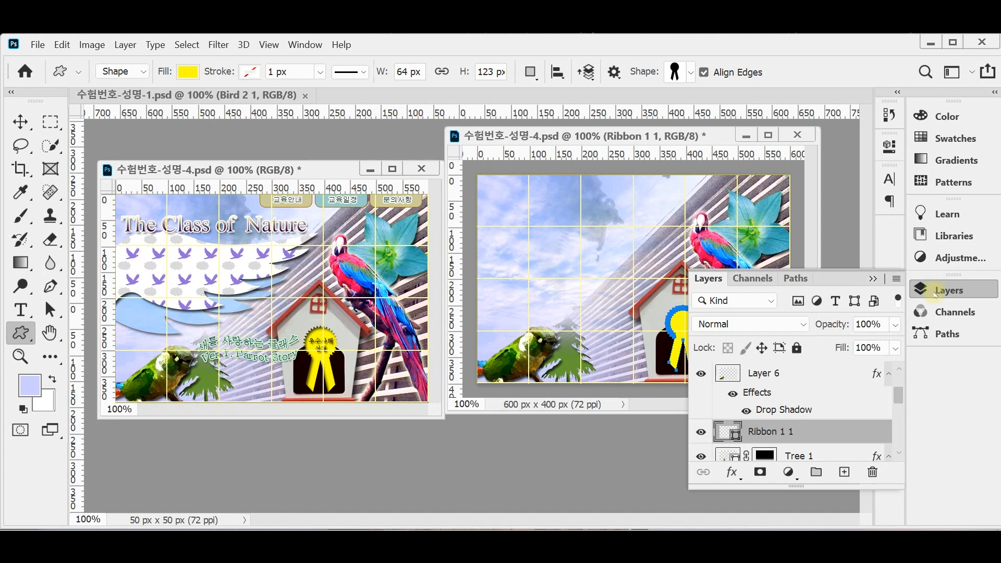
Step: Add an Inner Shadow to the ribbon with 75% opacity, 120° angle, 5 px distance and 5 px size, and save
click(732, 472)
click(777, 365)
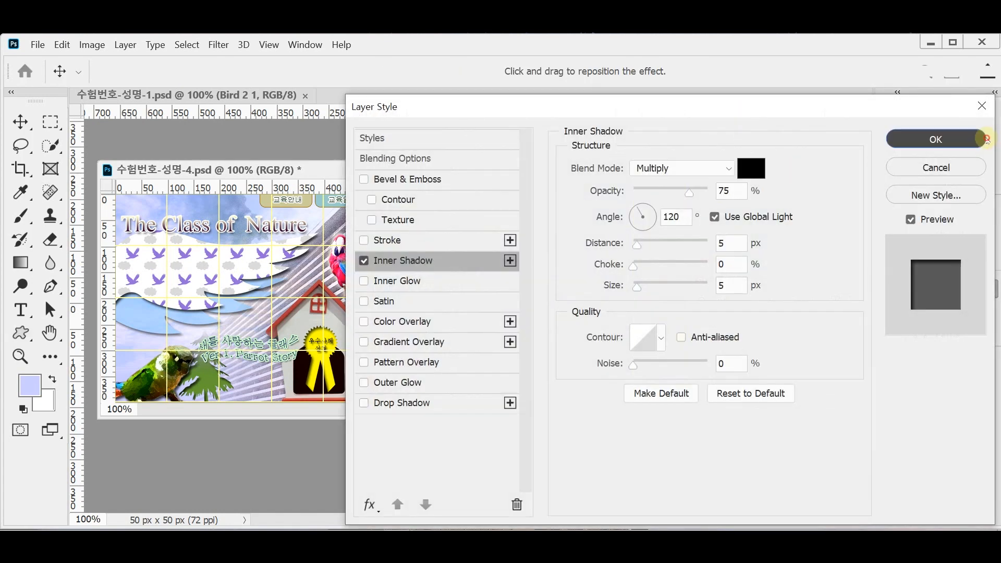
click(985, 139)
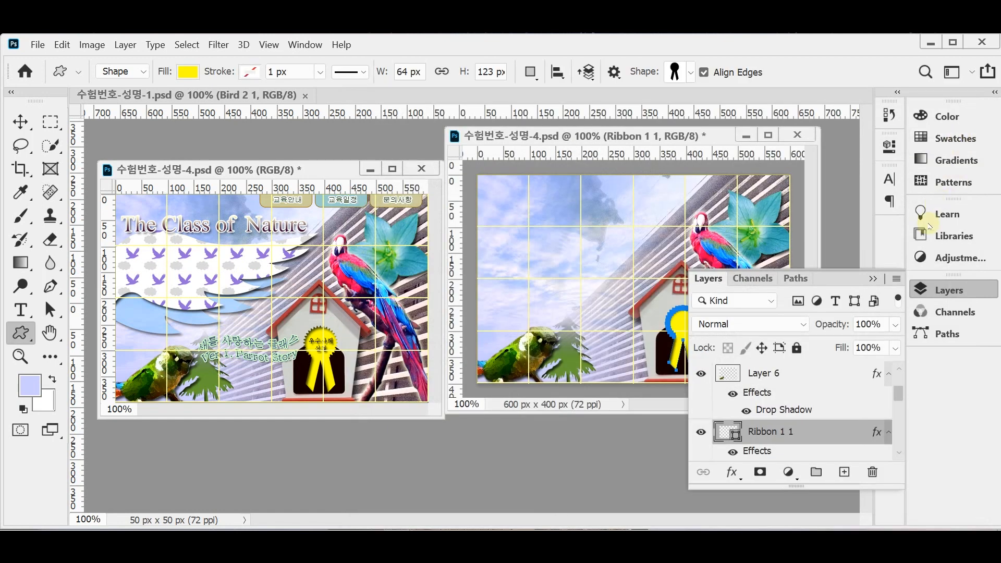
click(944, 290)
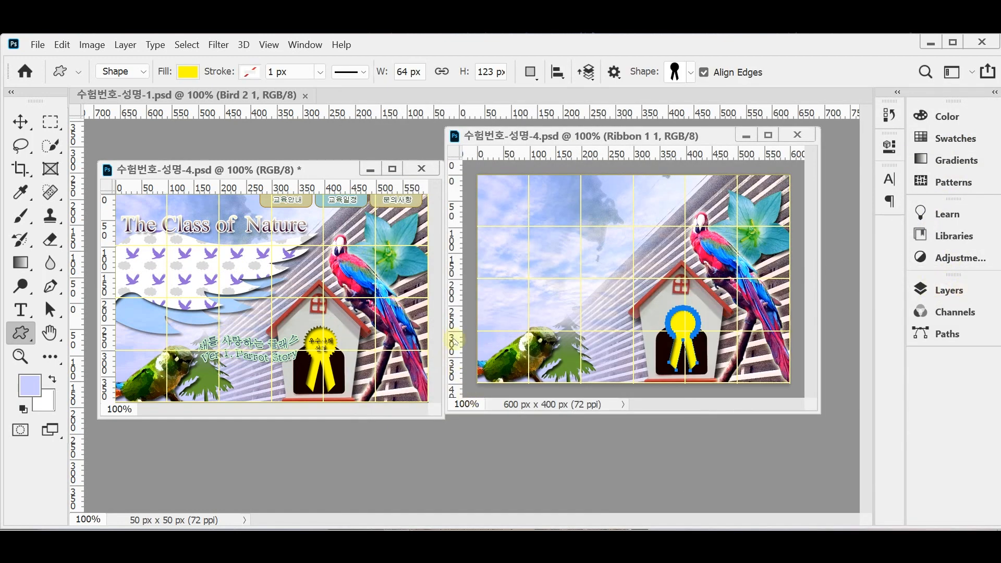
key(Return)
Step: Examine the font, size, alignment and colour of the ribbon's text 우수사례 선정 in the finished reference document
ctrl+click(330, 354)
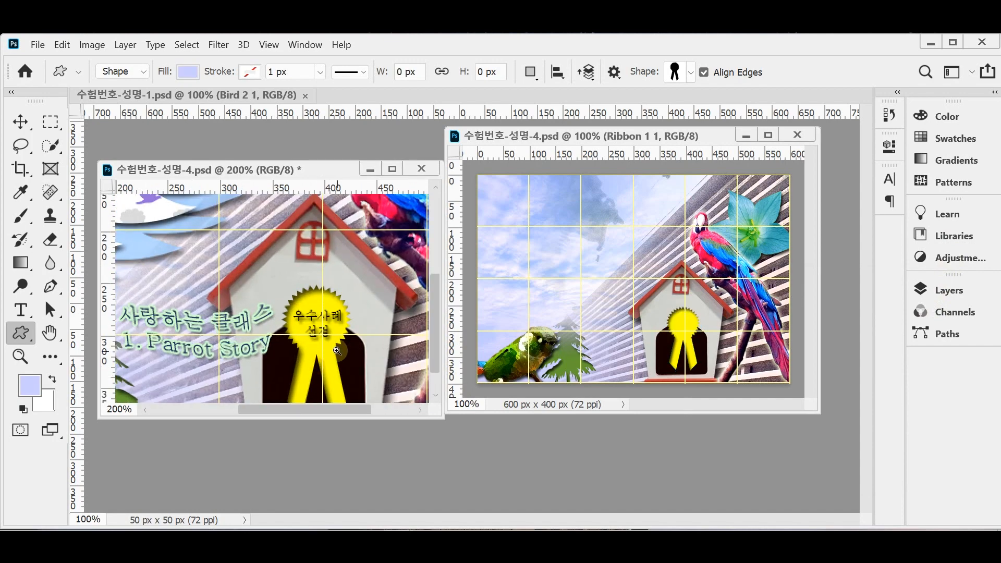
ctrl+click(337, 350)
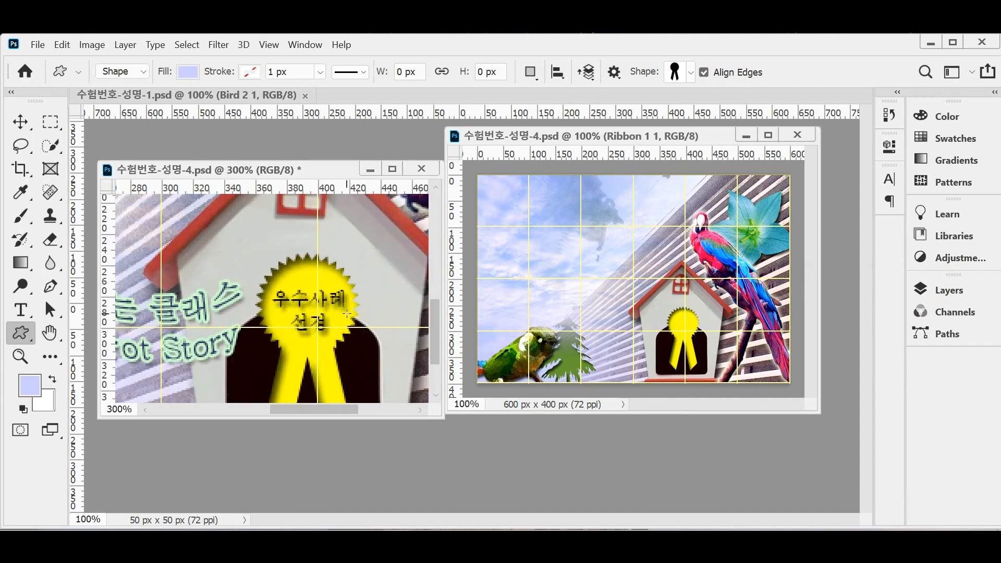
click(20, 311)
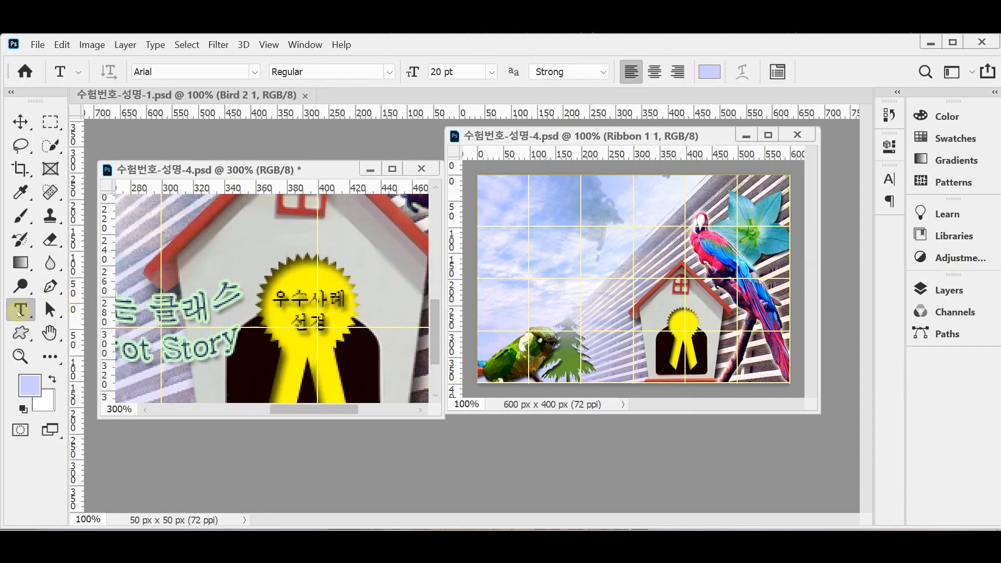
click(290, 298)
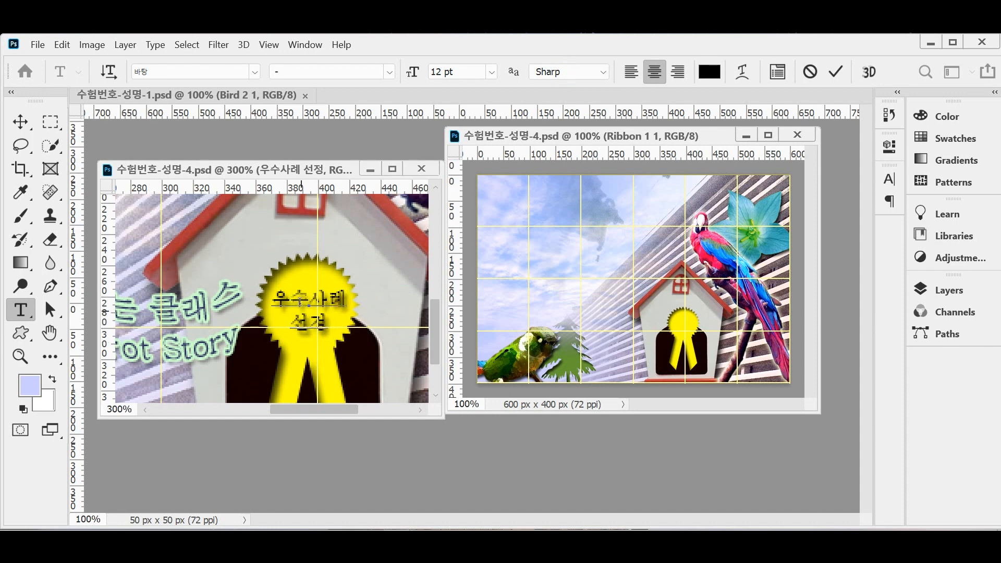
click(655, 75)
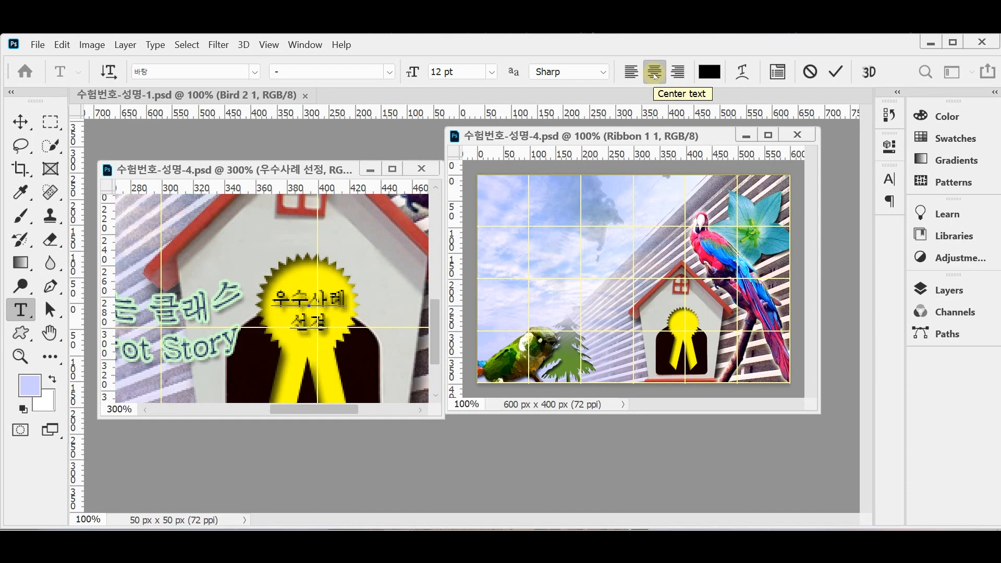
click(709, 71)
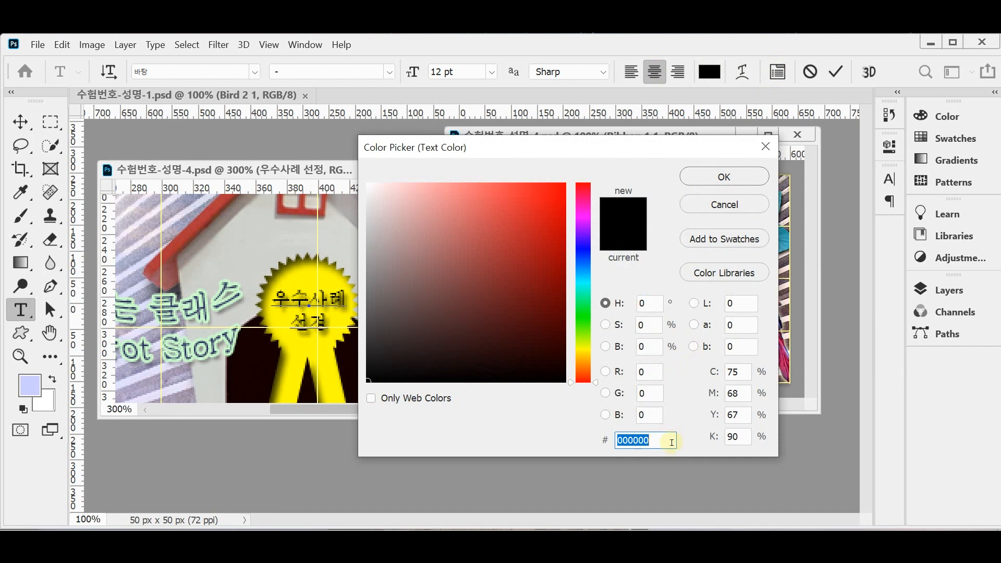
click(562, 381)
click(365, 388)
key(Return)
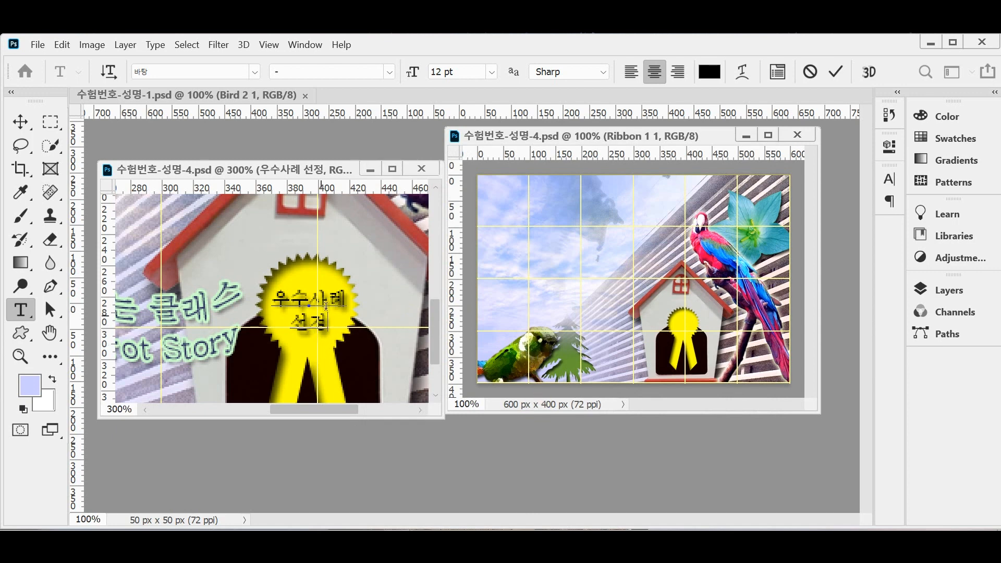
key(ctrl+Return)
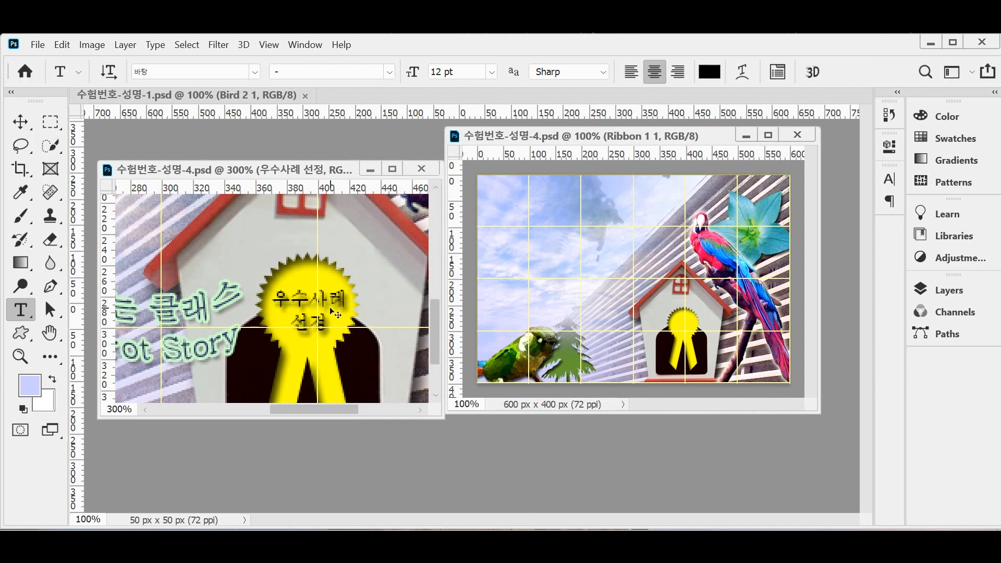
Step: Copy the text 우수사례 선정 from the reference document onto the ribbon in the working document, save, and return the reference to 100% view
drag(327, 302, 686, 328)
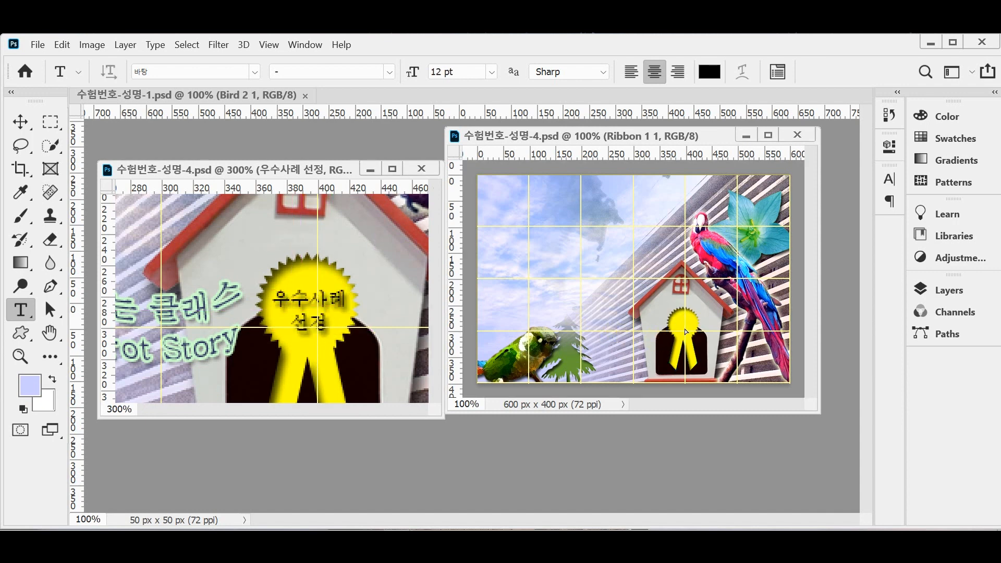
key(ctrl+s)
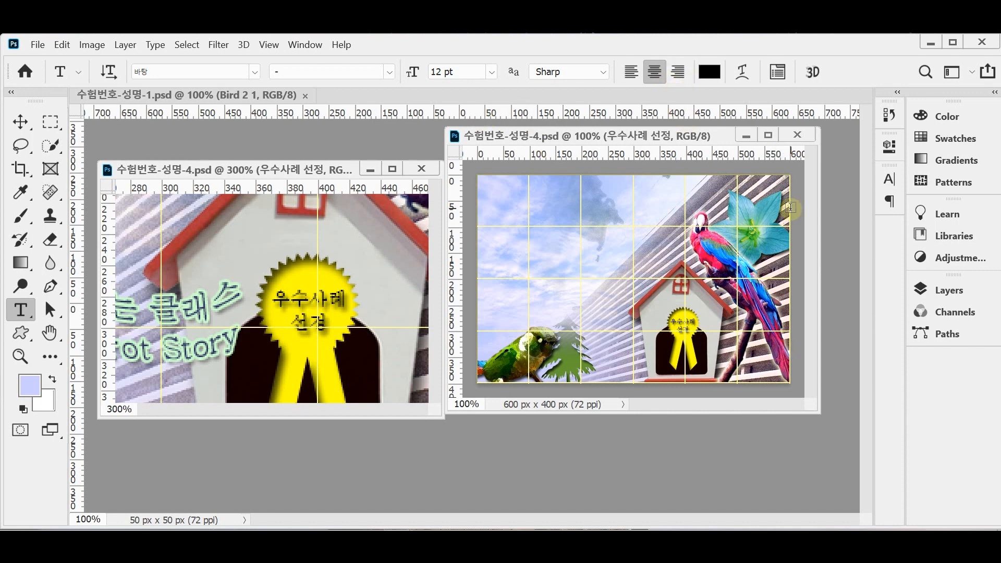
scroll(363, 248, up, 3)
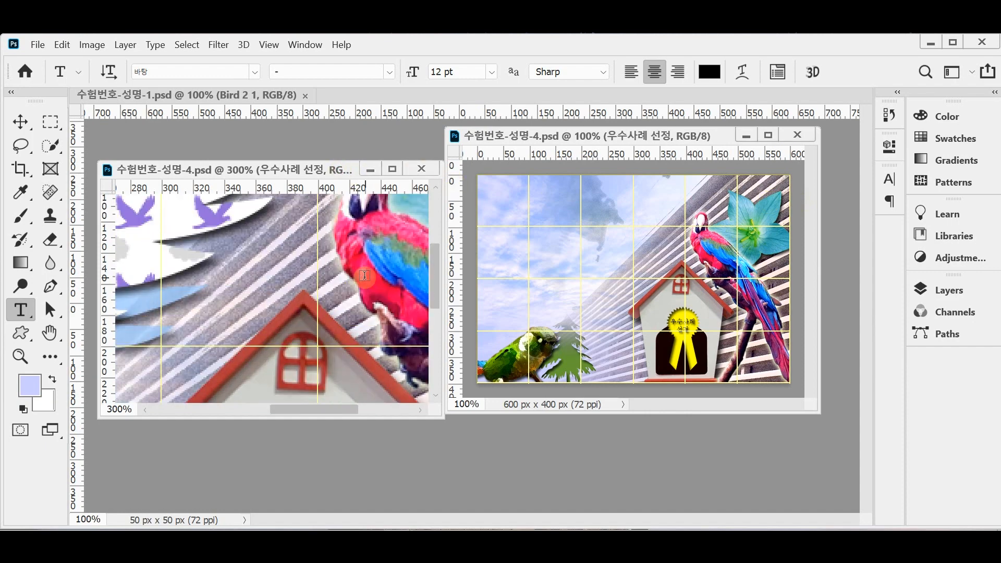
double_click(18, 357)
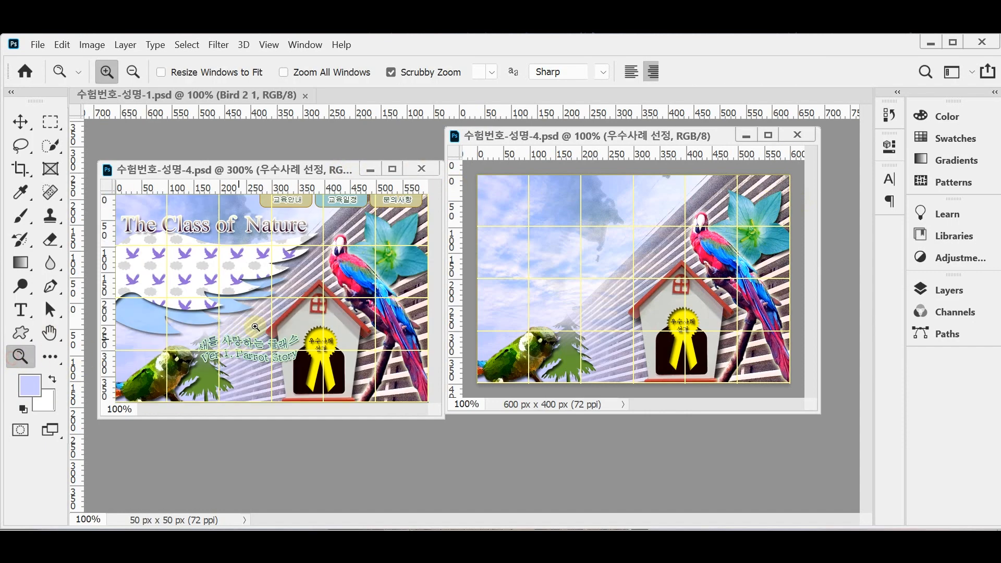
Step: Show the reference image's upper menu buttons at 200% in a widened window and reposition the working document's window
click(340, 201)
drag(442, 257, 513, 258)
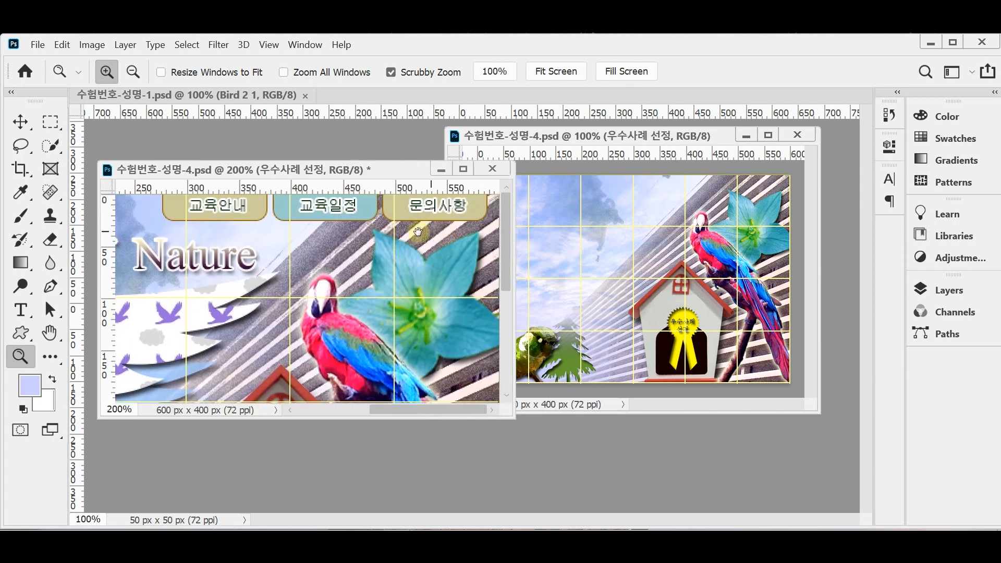
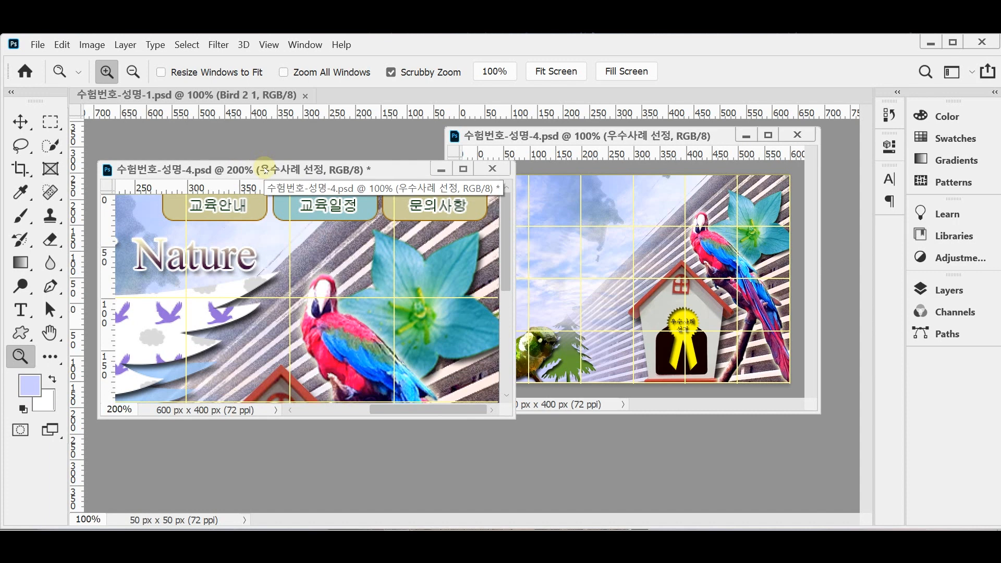
click(565, 131)
drag(592, 137, 599, 163)
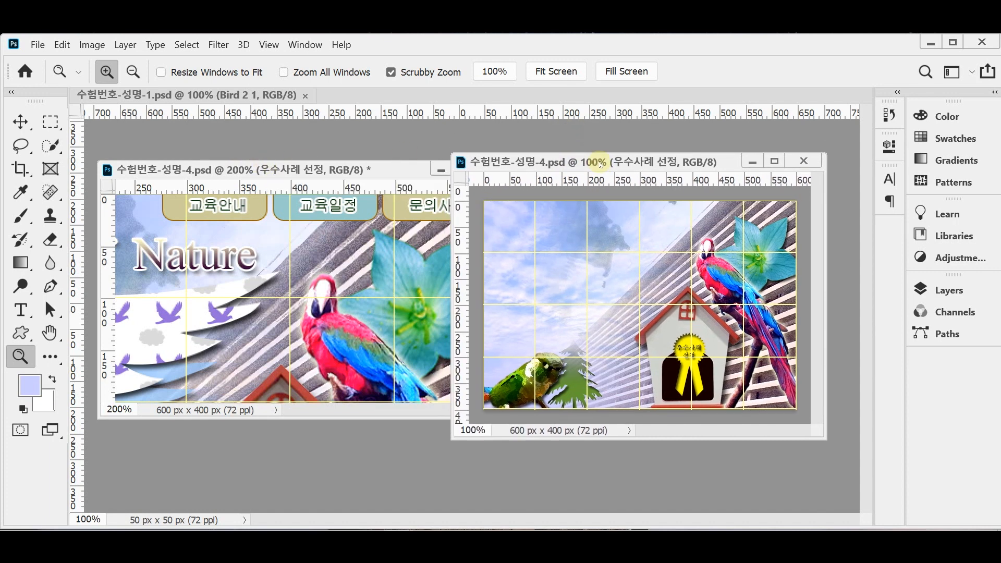
Step: Draw a rounded rectangle about 121 by 53 px with a 10 px radius across the working canvas's upper edge
click(19, 334)
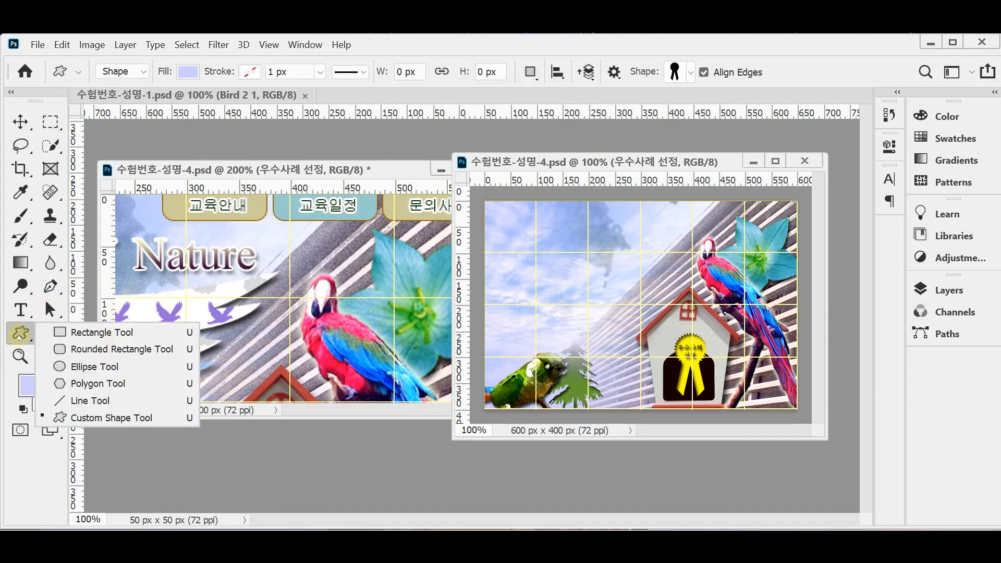
click(92, 350)
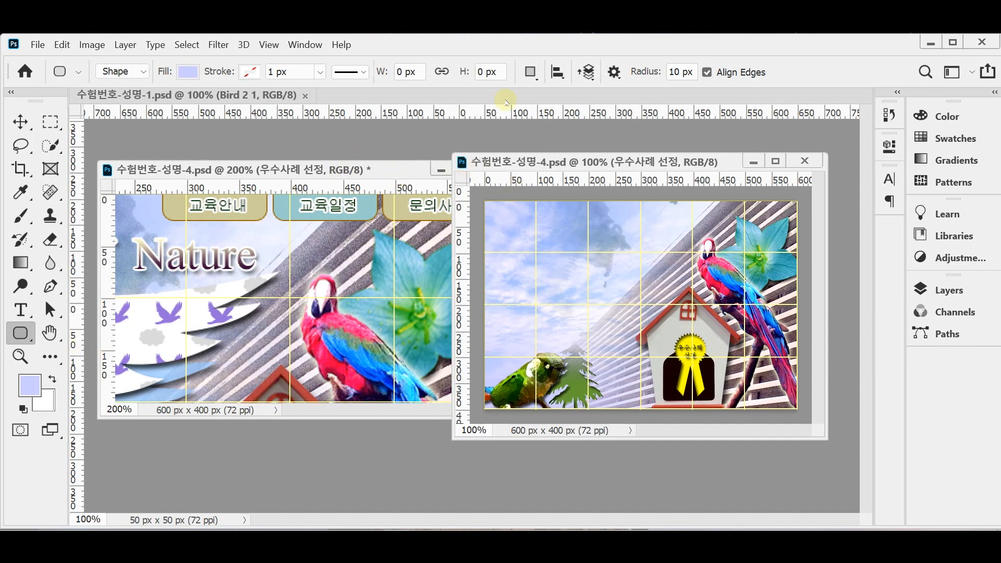
click(646, 74)
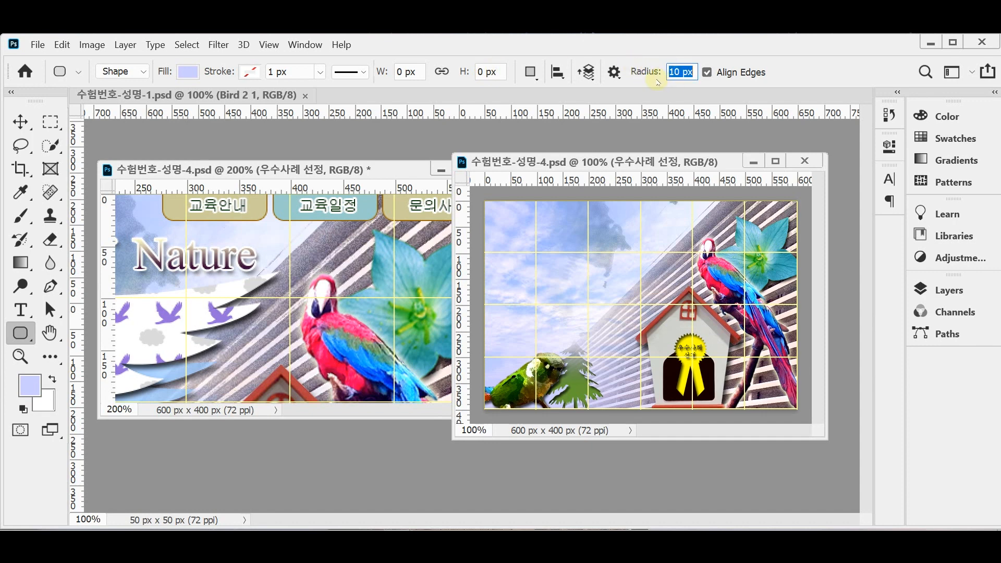
click(933, 290)
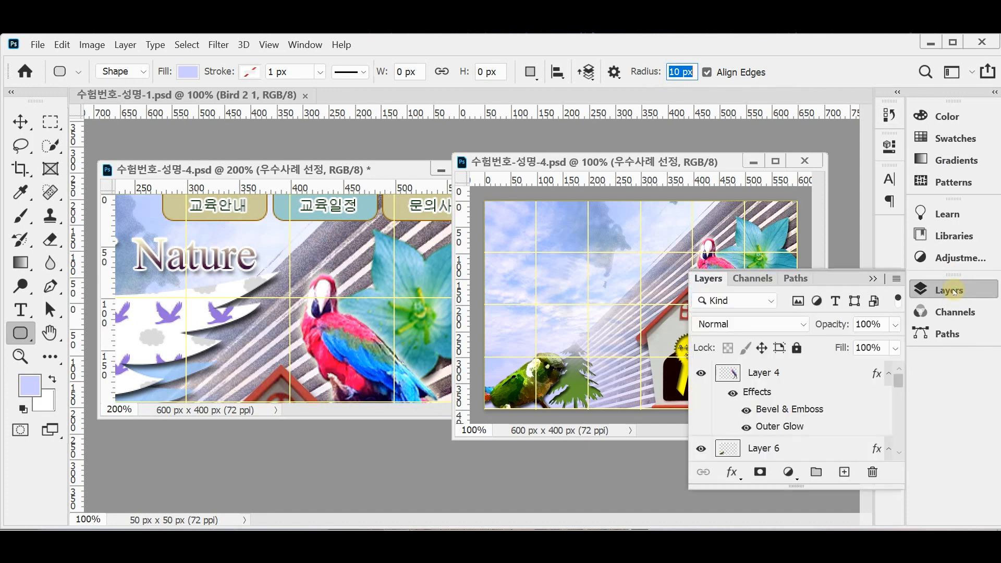
scroll(863, 399, down, 3)
scroll(831, 413, up, 1)
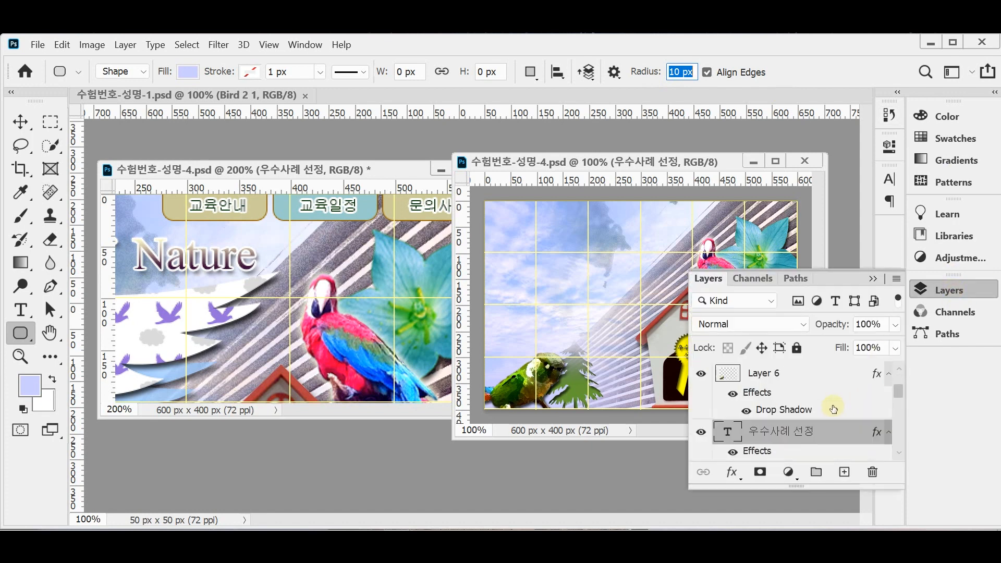
click(943, 291)
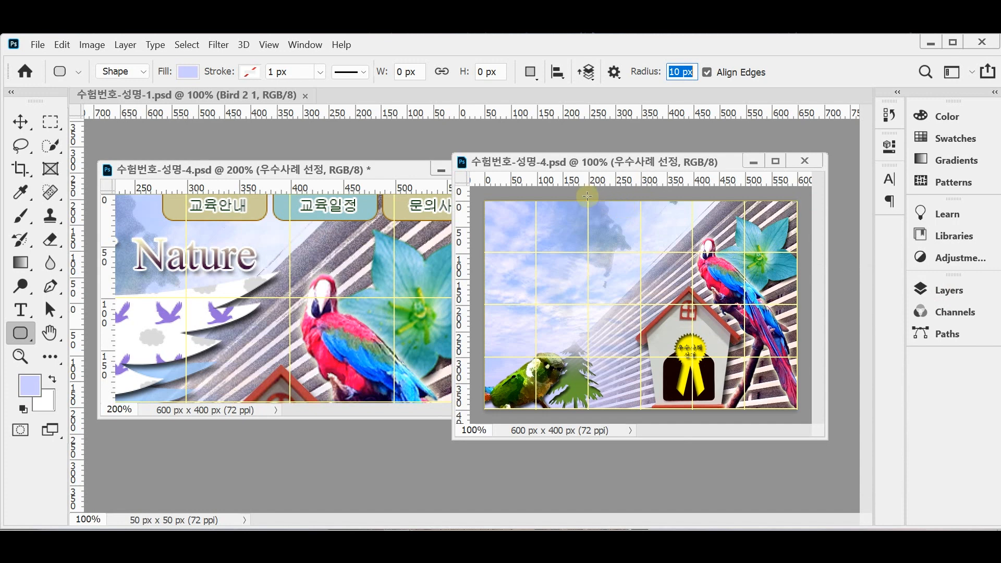
drag(575, 190, 637, 217)
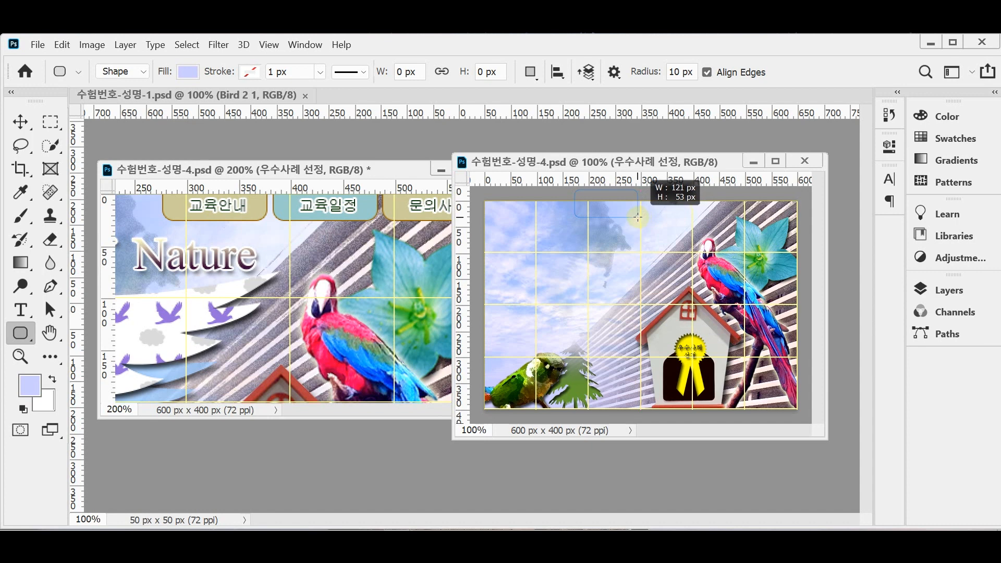
drag(638, 217, 638, 217)
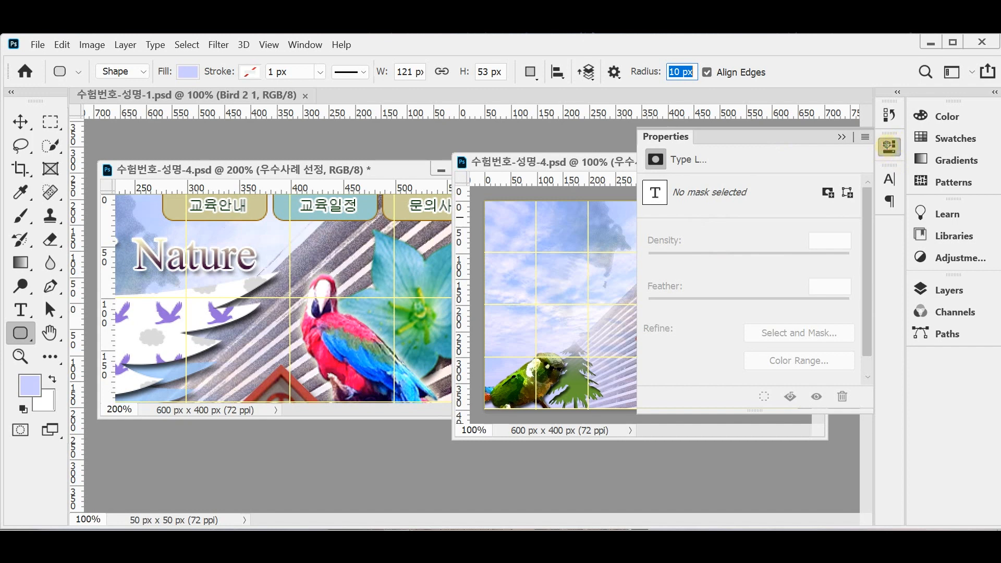
click(947, 290)
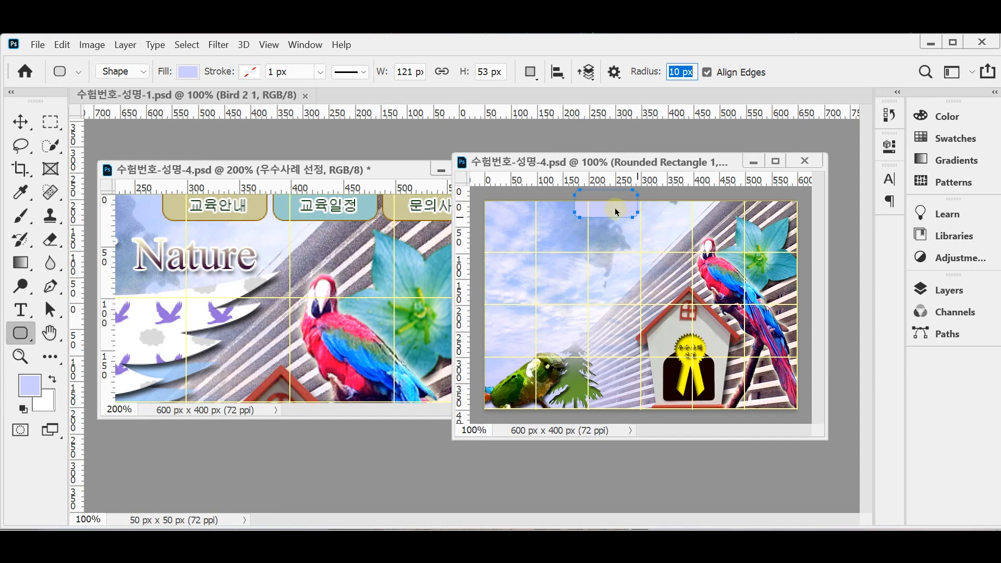
Step: Move the rounded rectangle along the canvas's upper edge to just past the horizontal middle
drag(614, 209, 610, 207)
ctrl+click(620, 208)
drag(653, 212, 627, 216)
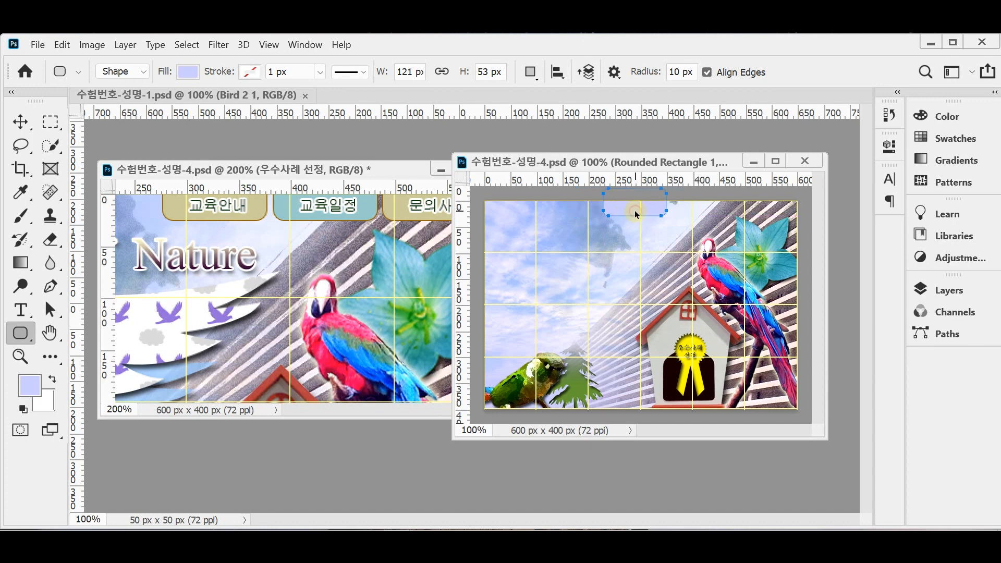
drag(635, 214, 643, 216)
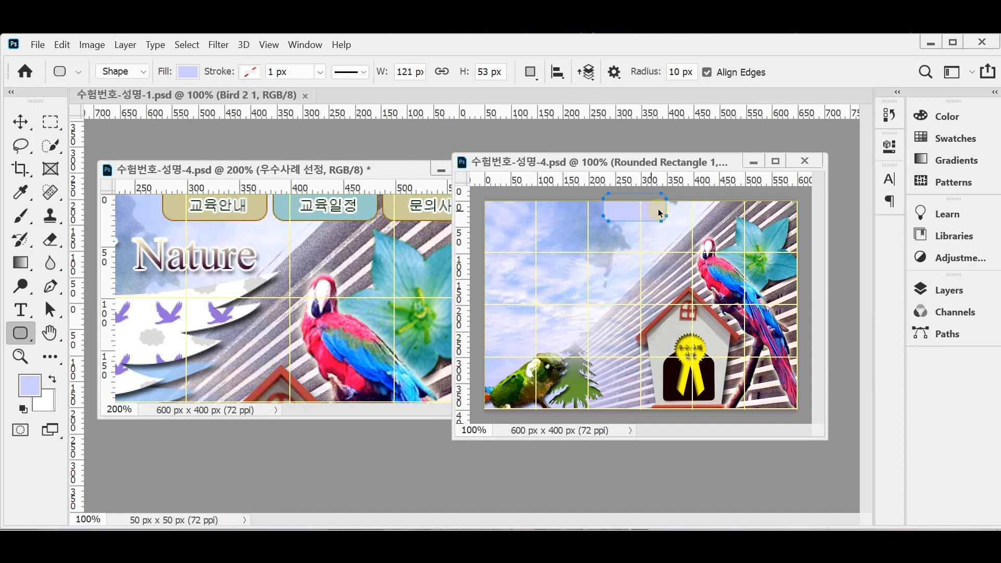
drag(661, 213, 670, 222)
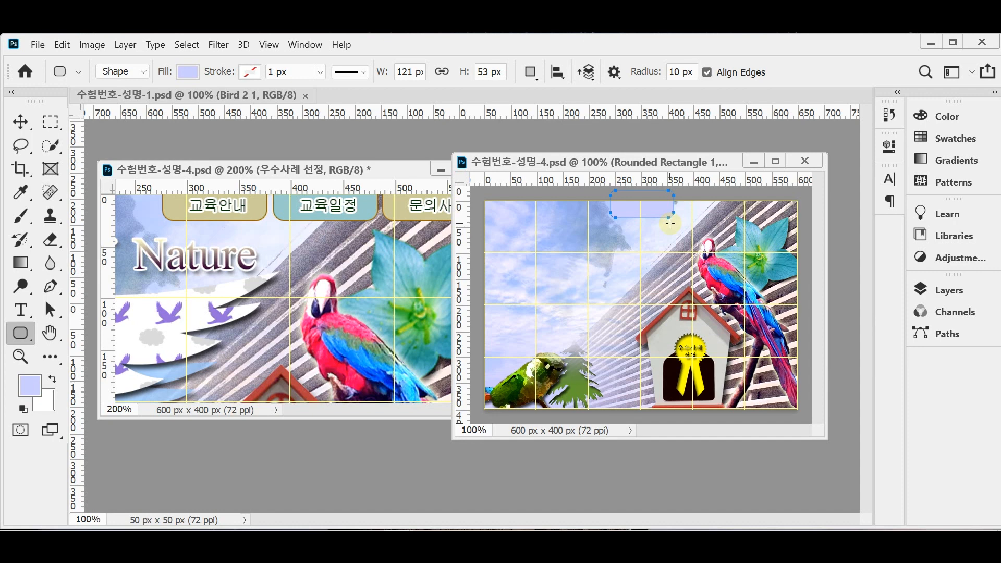
mouse_move(672, 224)
mouse_down()
mouse_move(651, 213)
mouse_move(671, 210)
mouse_move(663, 216)
mouse_up()
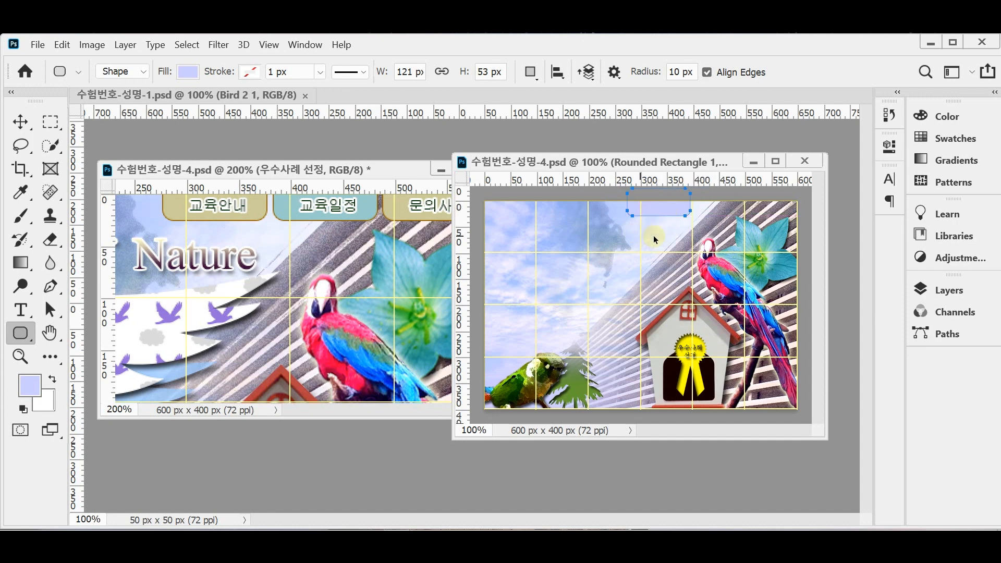
Step: Scale the rounded rectangle to 84.30% width and 83.02% height and position its centre at X 317 px, Y 9 px
key(ctrl+t)
drag(690, 212, 680, 213)
key(Left)
key(Left)
key(Left)
key(Left)
key(Left)
key(Down)
key(Down)
key(Down)
key(Down)
key(Down)
key(Down)
key(Down)
key(Down)
key(Down)
key(Down)
key(Down)
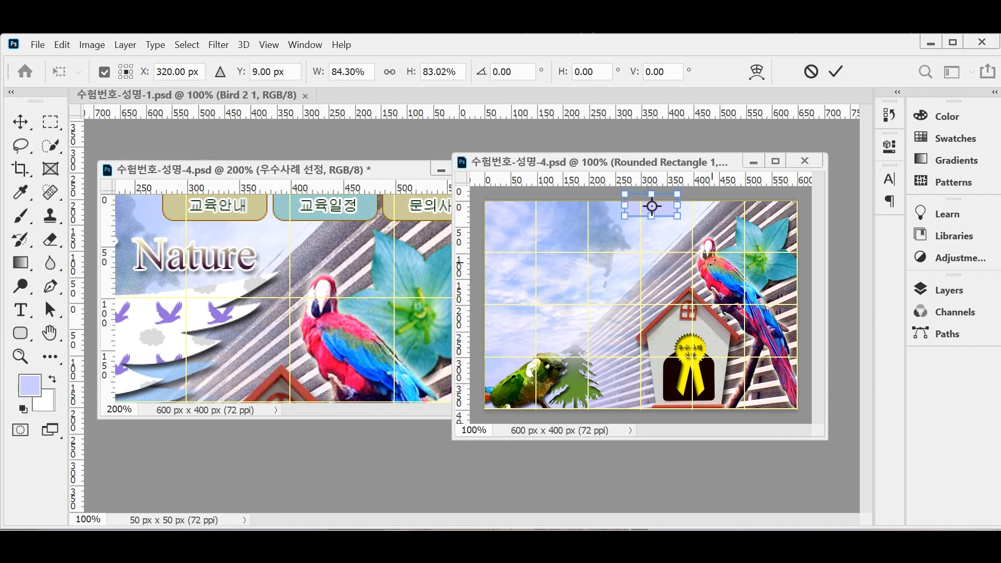
key(Left)
key(Left)
key(Left)
key(Left)
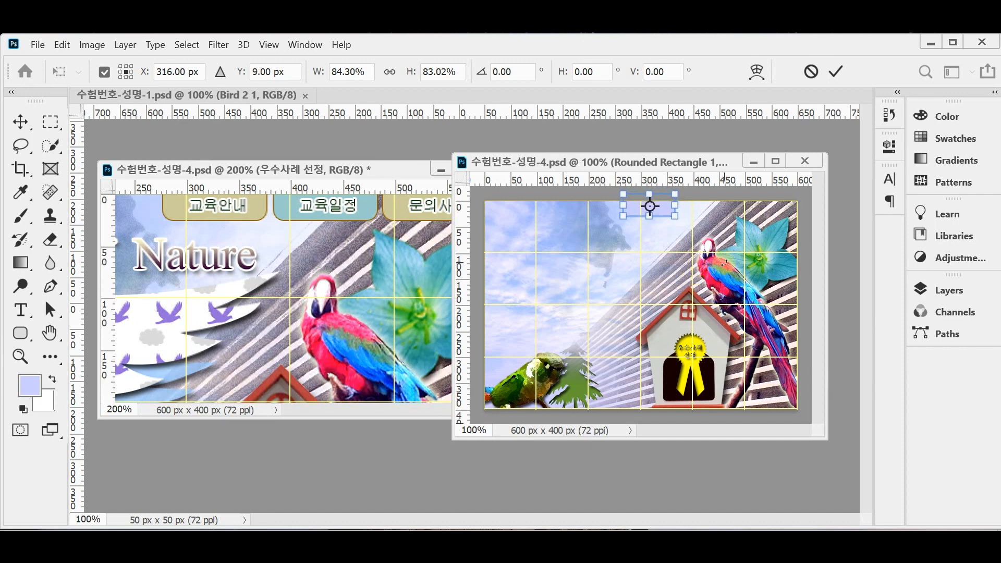
key(Left)
key(Right)
key(Right)
key(Return)
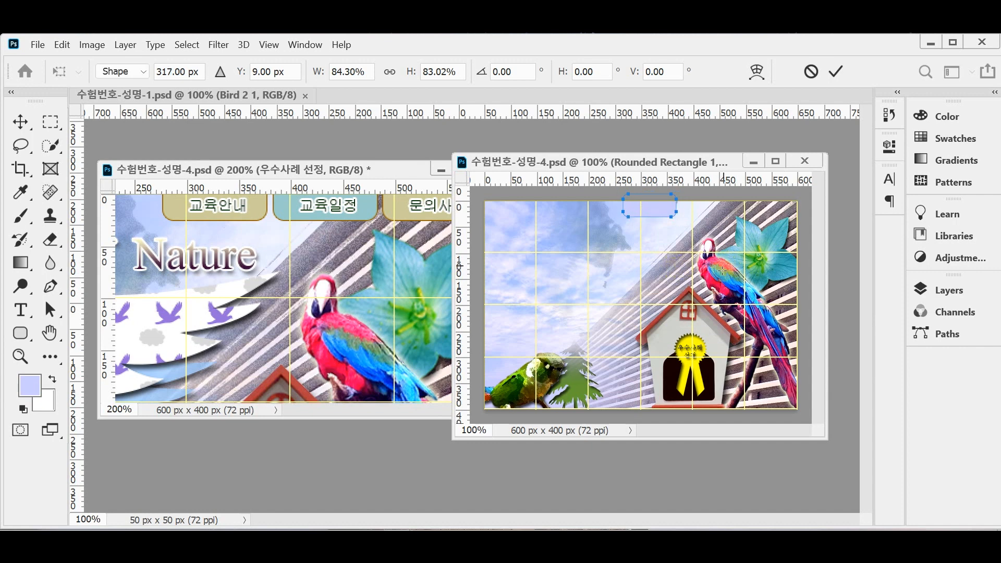
Step: Set the rounded rectangle's fill colour to #cccc99
click(940, 290)
scroll(821, 414, down, 5)
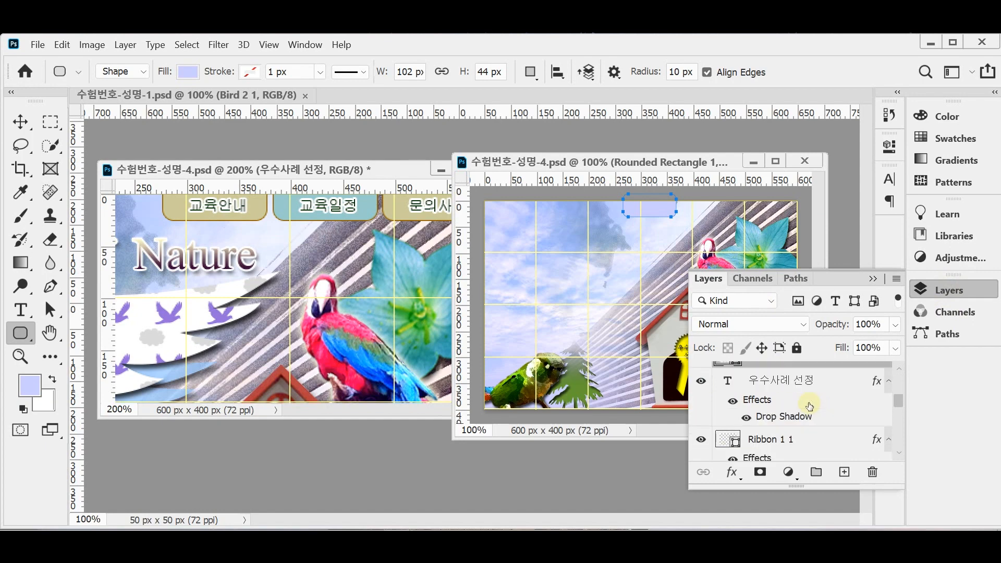
scroll(809, 406, up, 2)
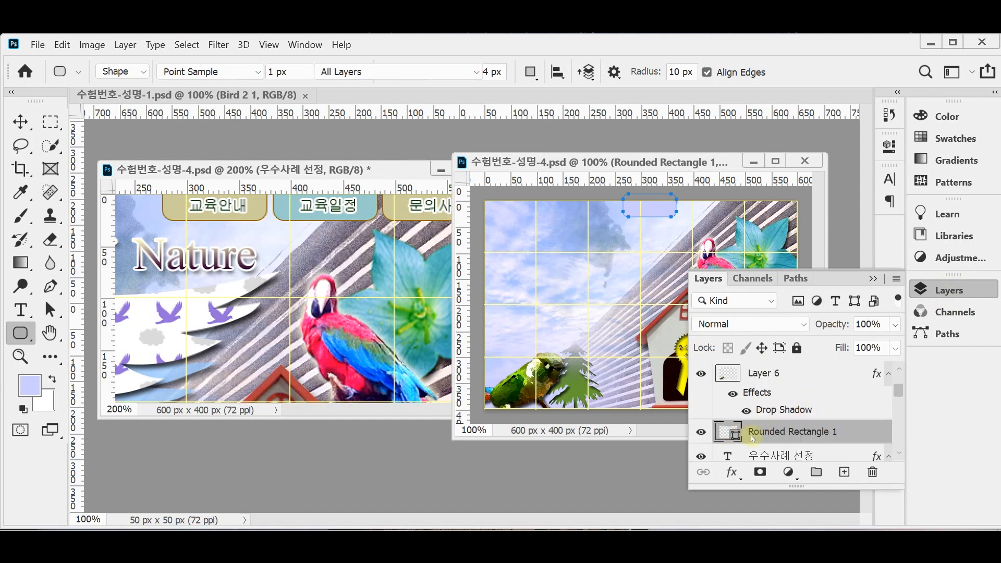
double_click(735, 433)
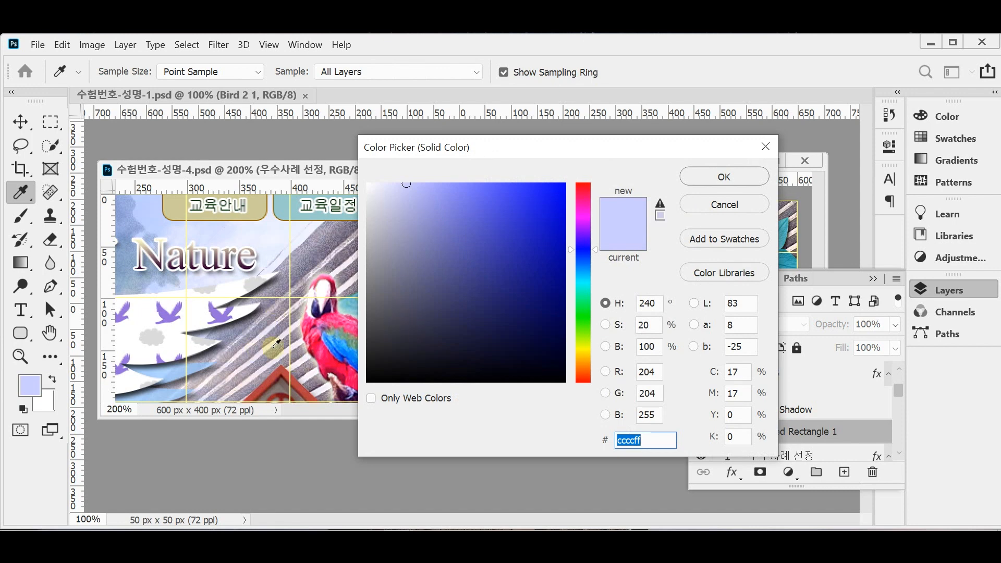
text(c)
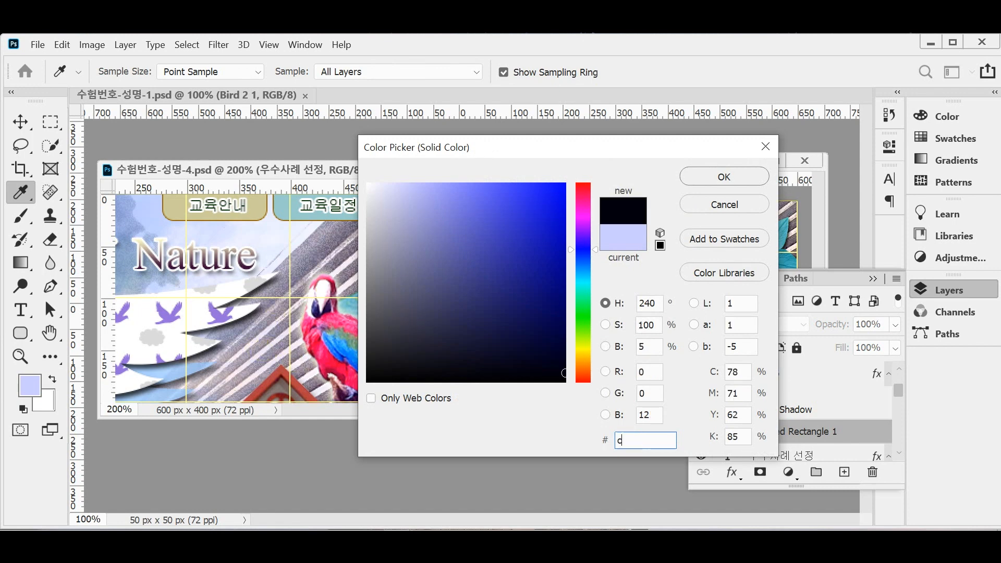
text(c9cc9)
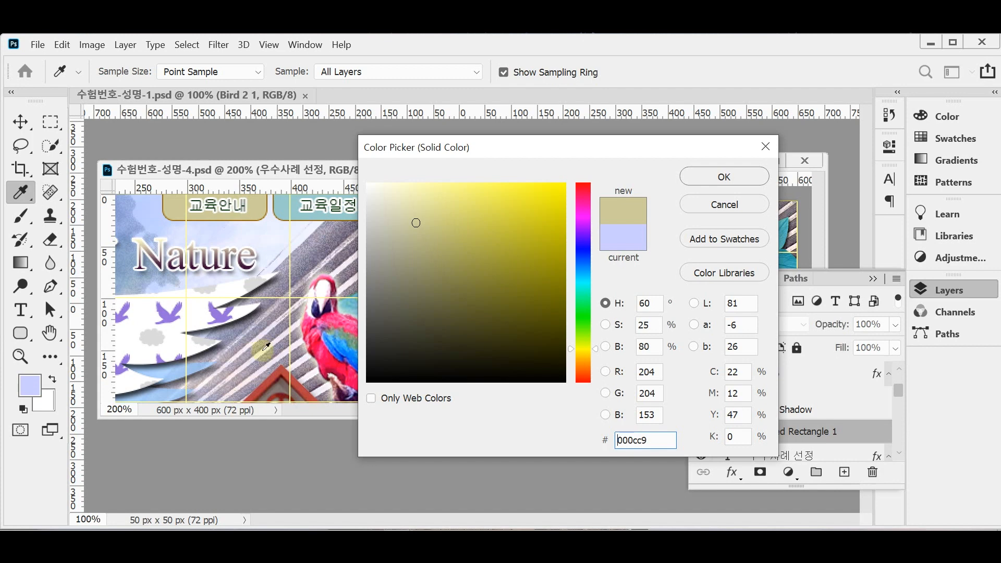
key(Return)
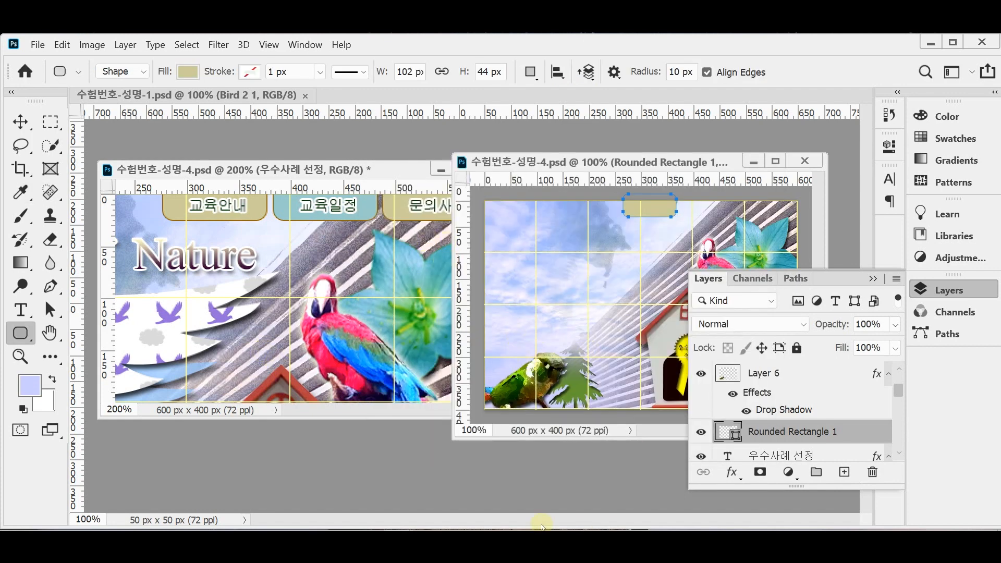
Step: Add a 1 px outside Stroke layer style in colour #996600 to the rounded rectangle
click(727, 475)
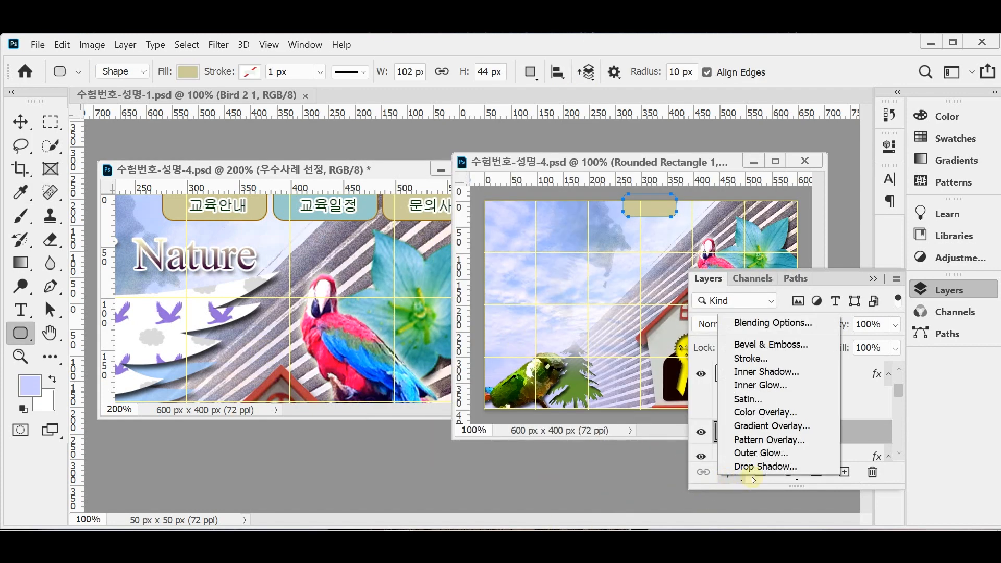
click(770, 360)
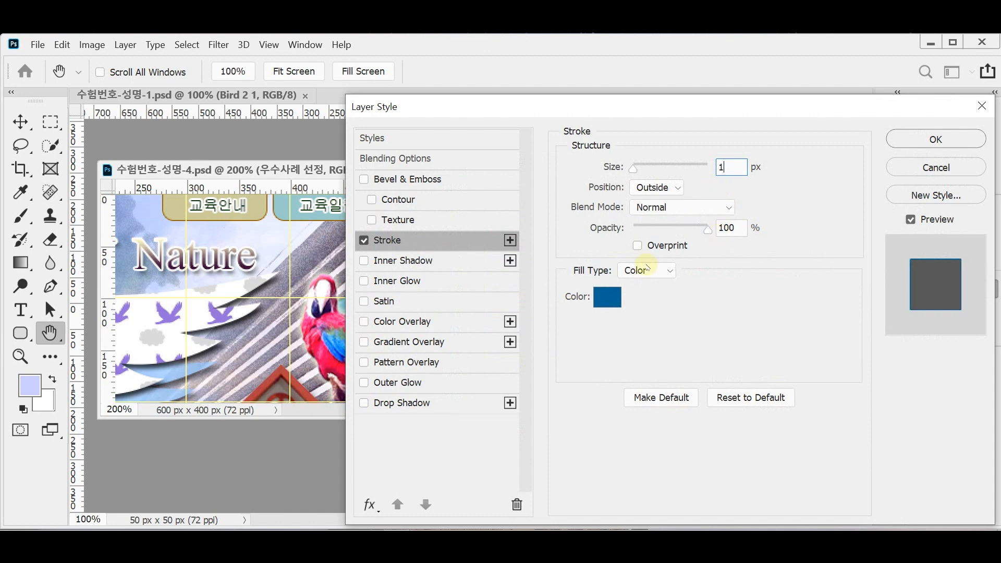
click(604, 295)
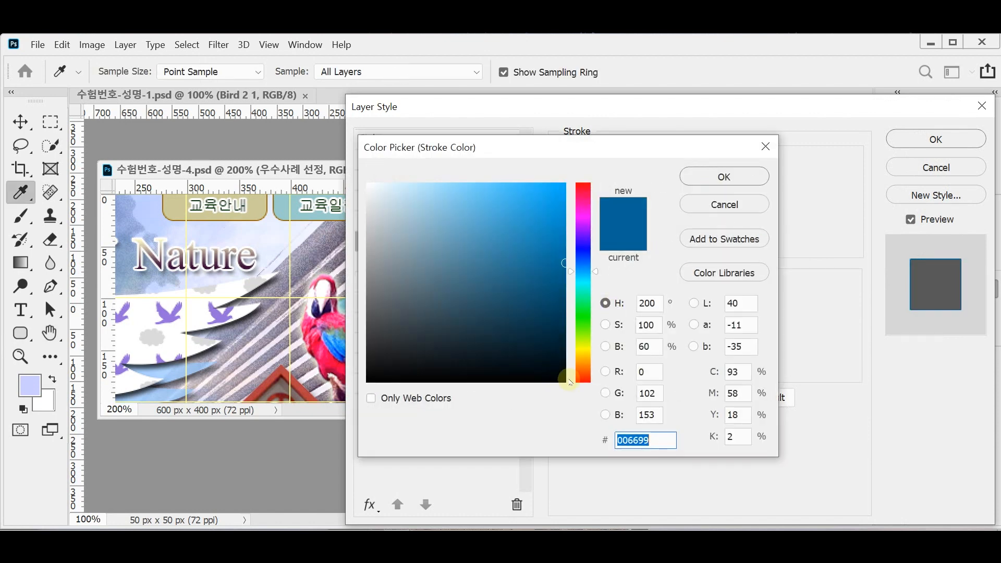
text(960)
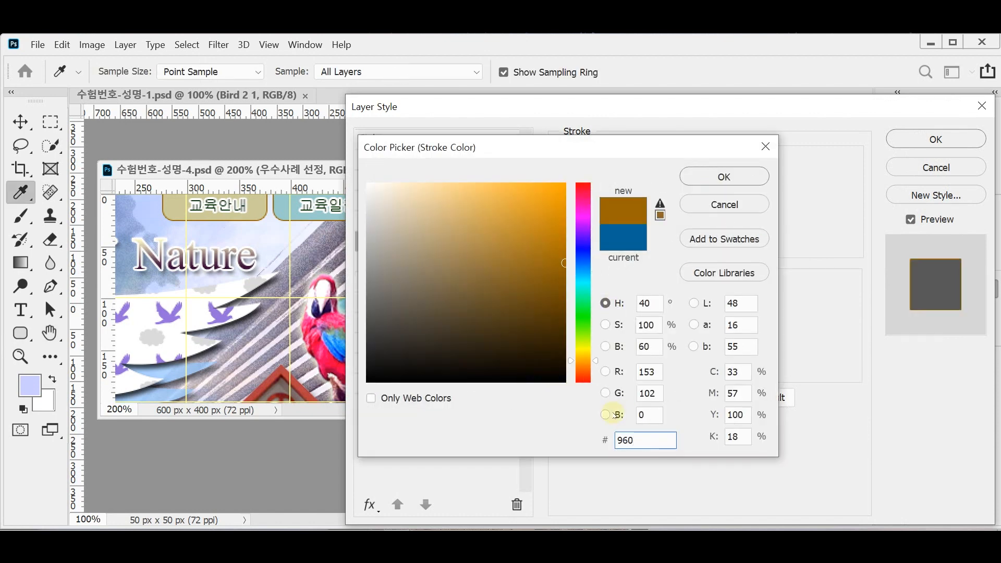
key(Return)
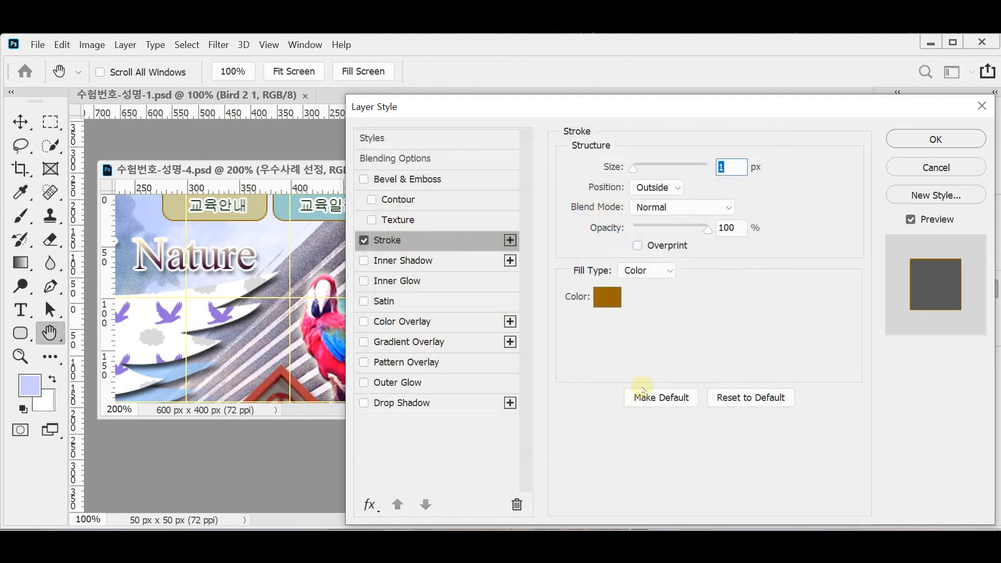
click(923, 143)
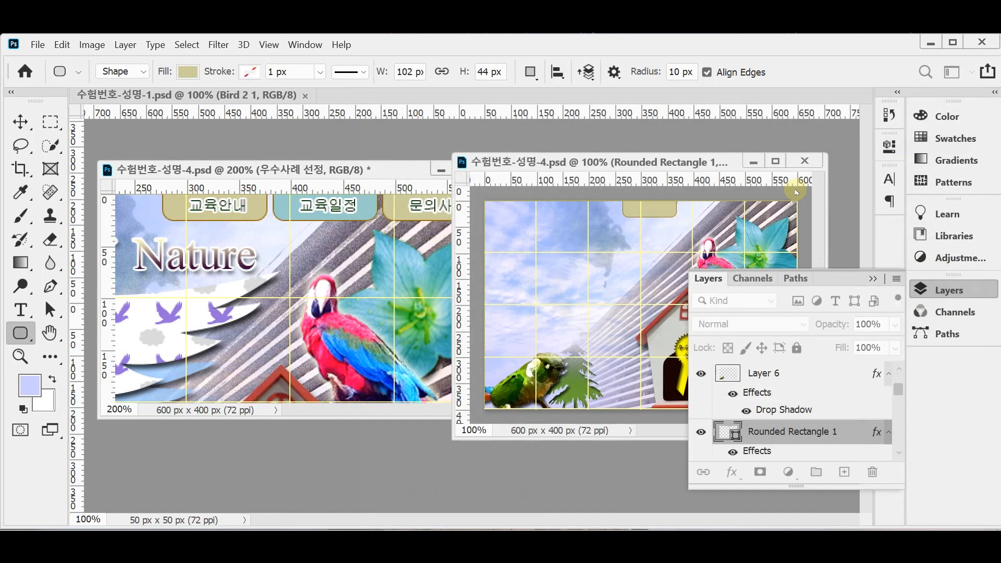
key(Return)
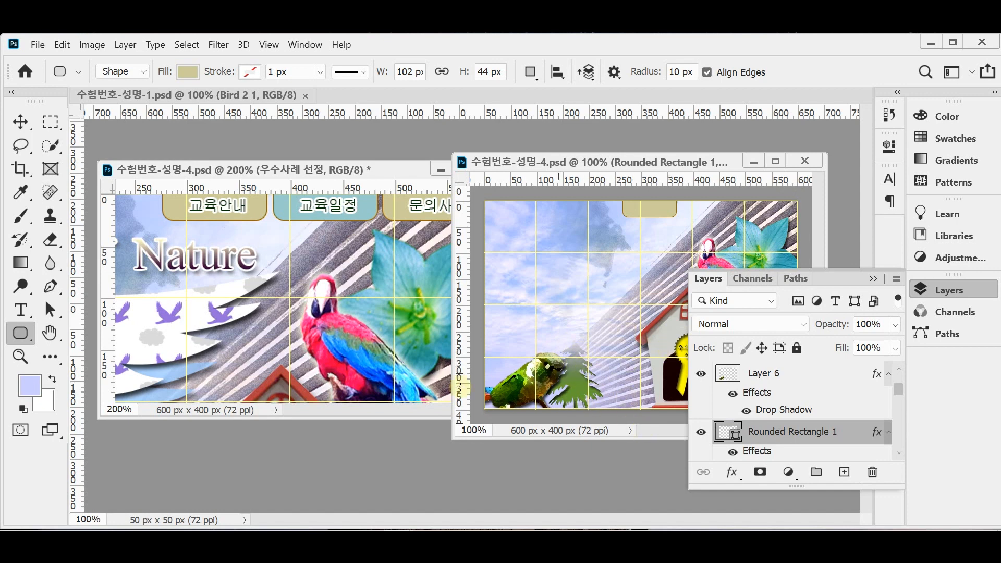
click(215, 212)
click(222, 203)
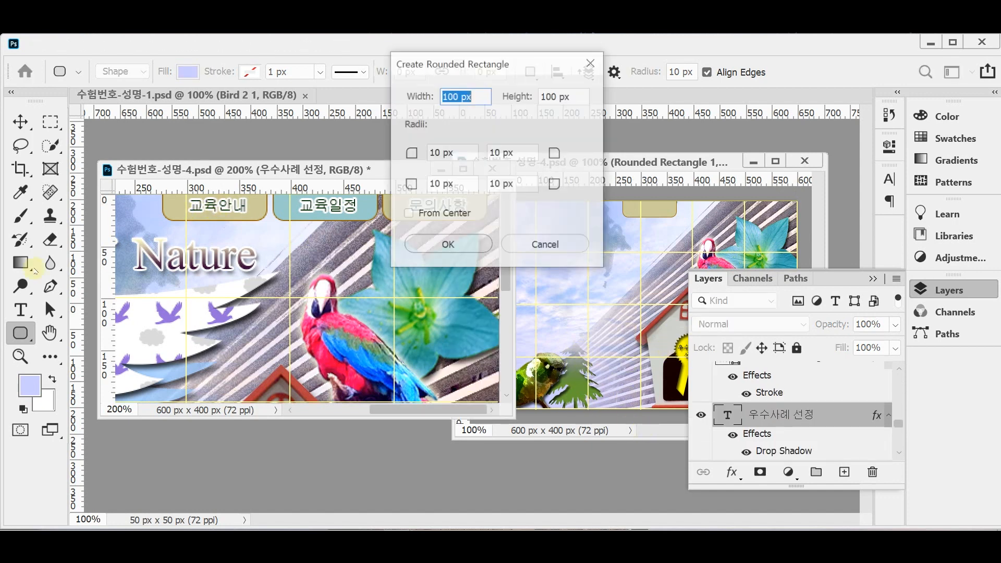
click(545, 244)
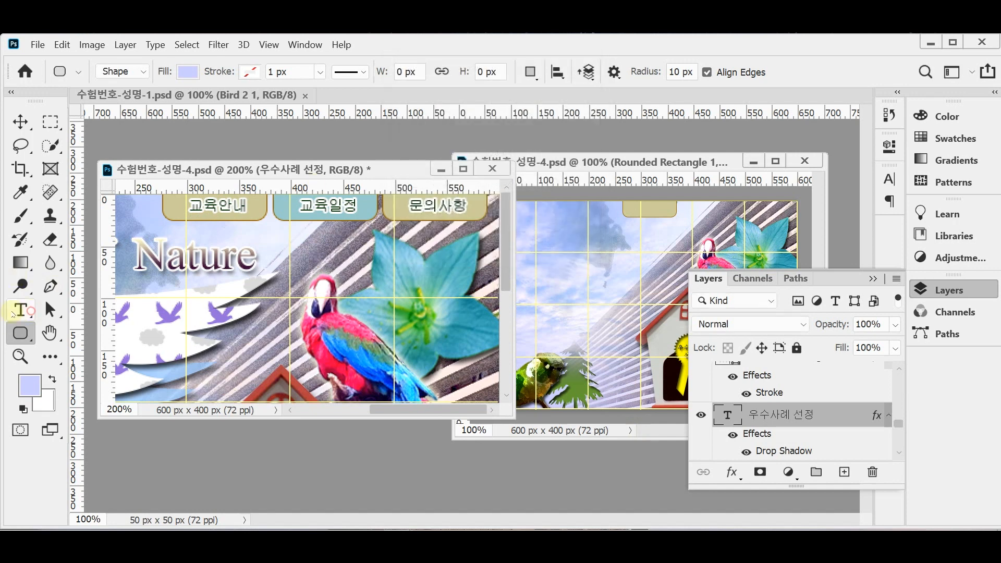
Step: Examine the font settings and text colour of the 교육안내 label in the reference document without changing them
click(21, 310)
click(230, 205)
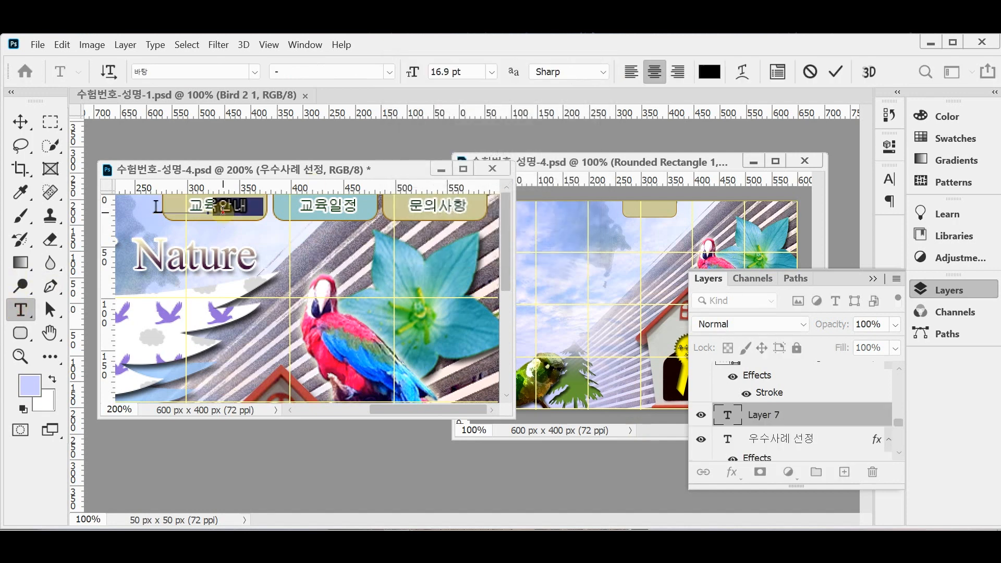
key(Escape)
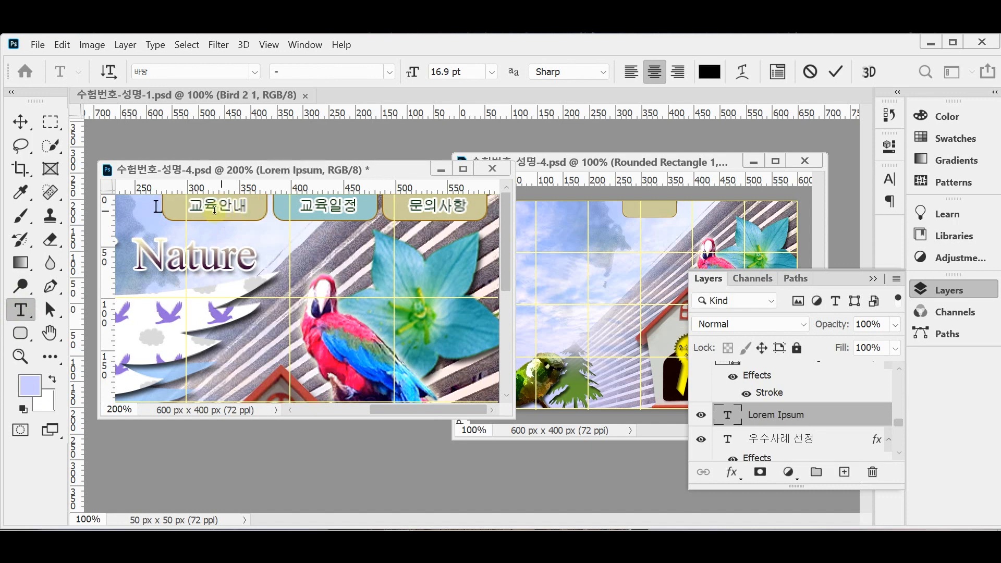
click(209, 207)
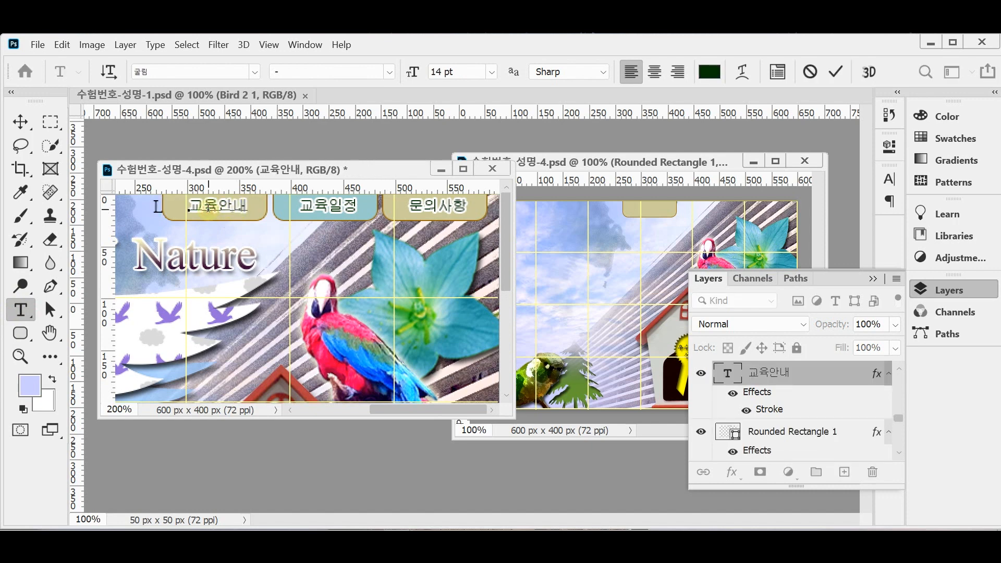
double_click(208, 207)
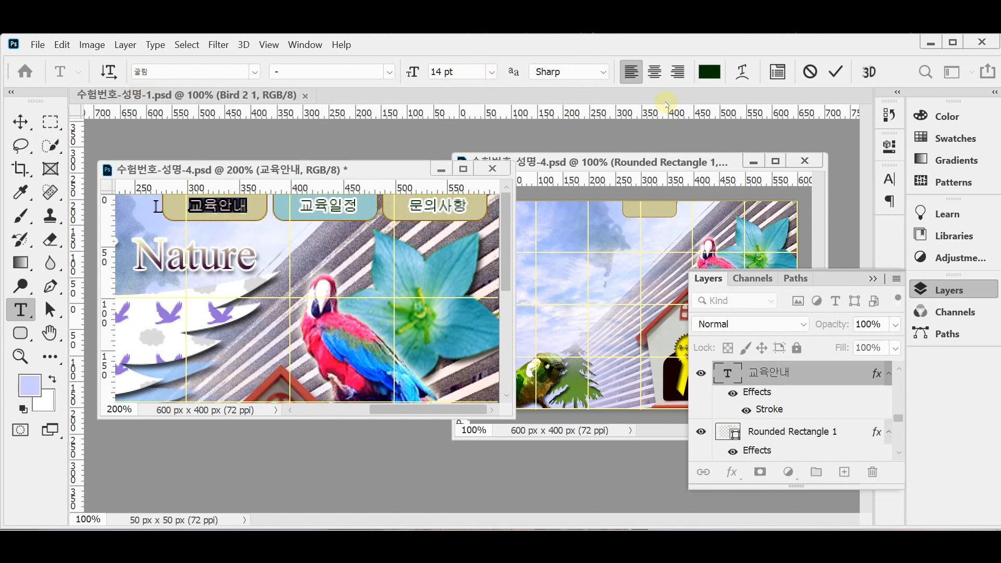
click(709, 72)
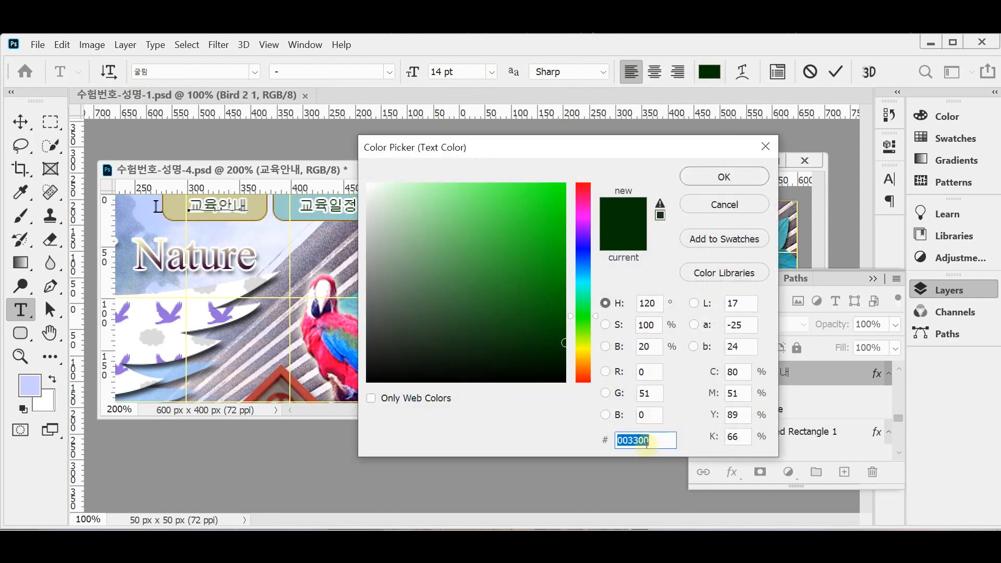
click(724, 205)
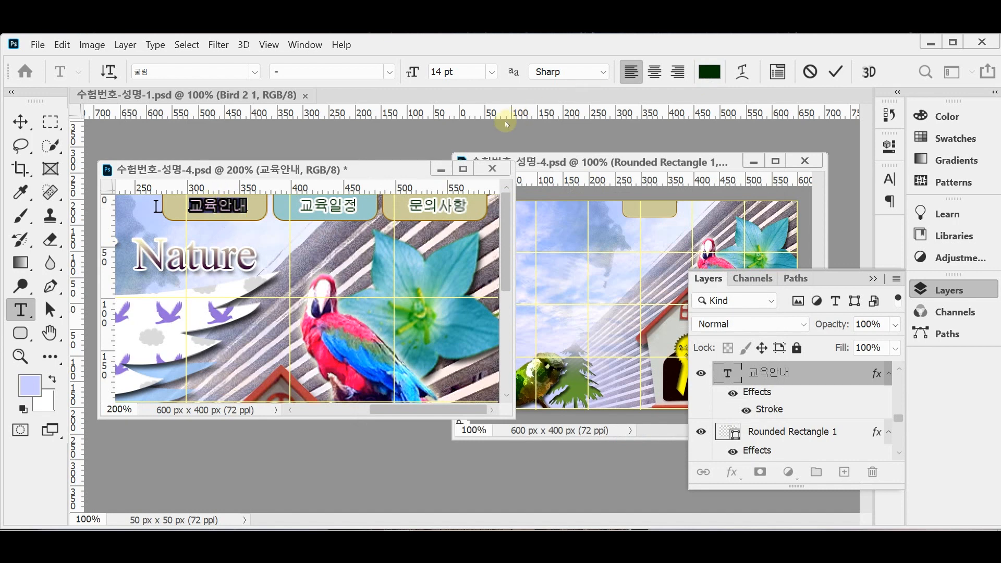
key(ctrl+Return)
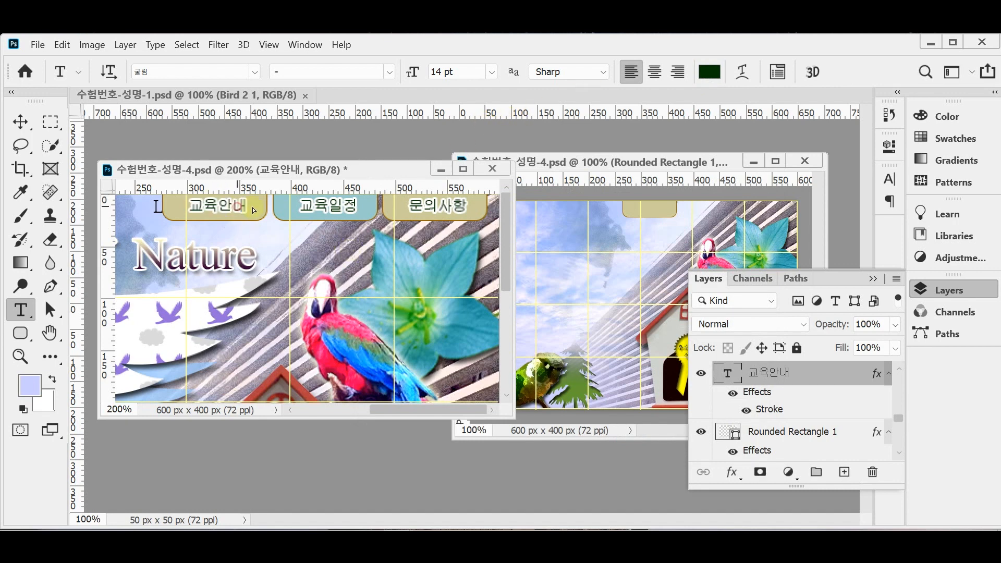
Step: Copy the 교육안내 label from the reference document onto the rounded rectangle in the working document
click(641, 216)
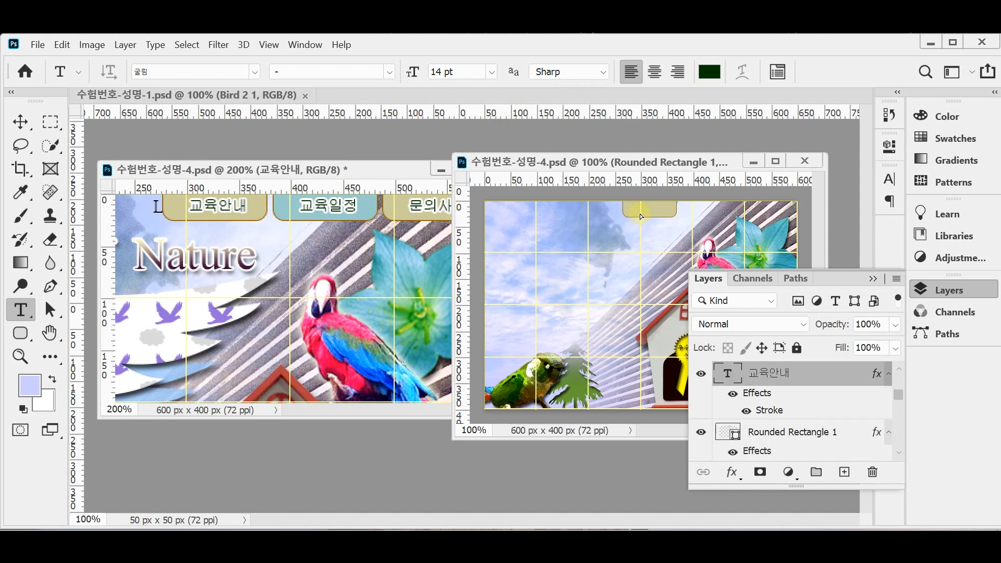
drag(669, 248, 689, 251)
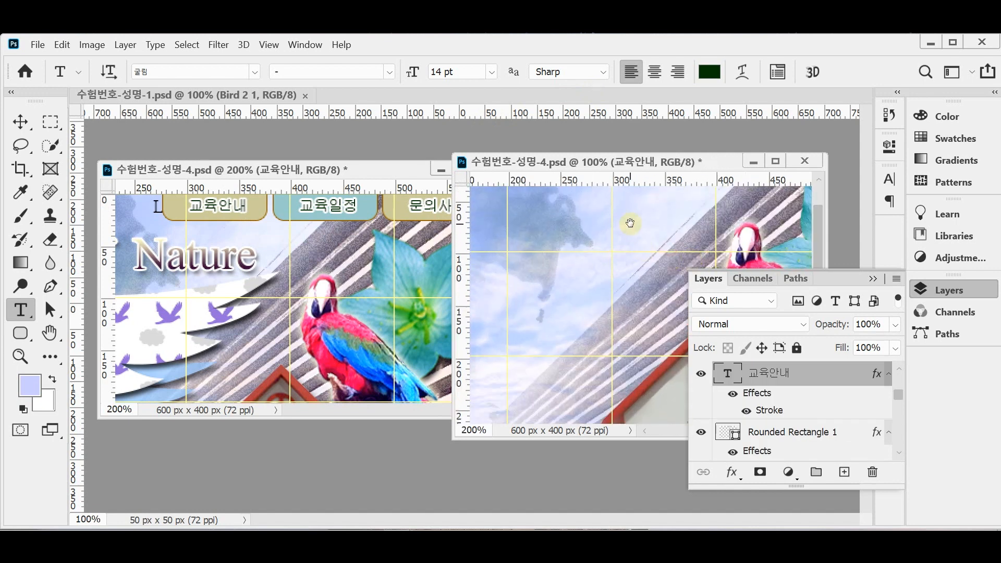
drag(631, 224, 615, 329)
Step: Move the rounded rectangle about 10 px to the right behind the 교육안내 label and fine-tune its left edge
click(28, 127)
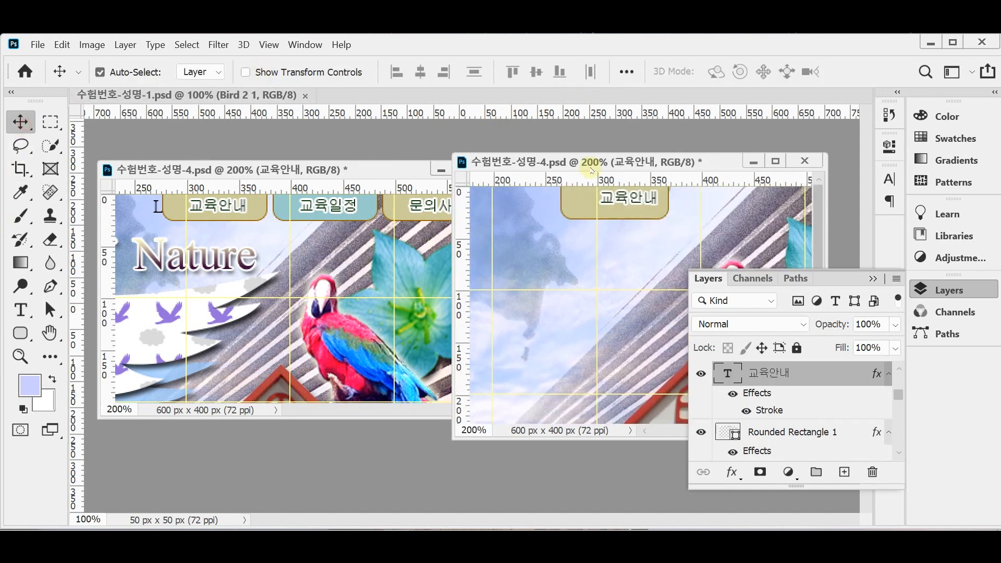
click(577, 207)
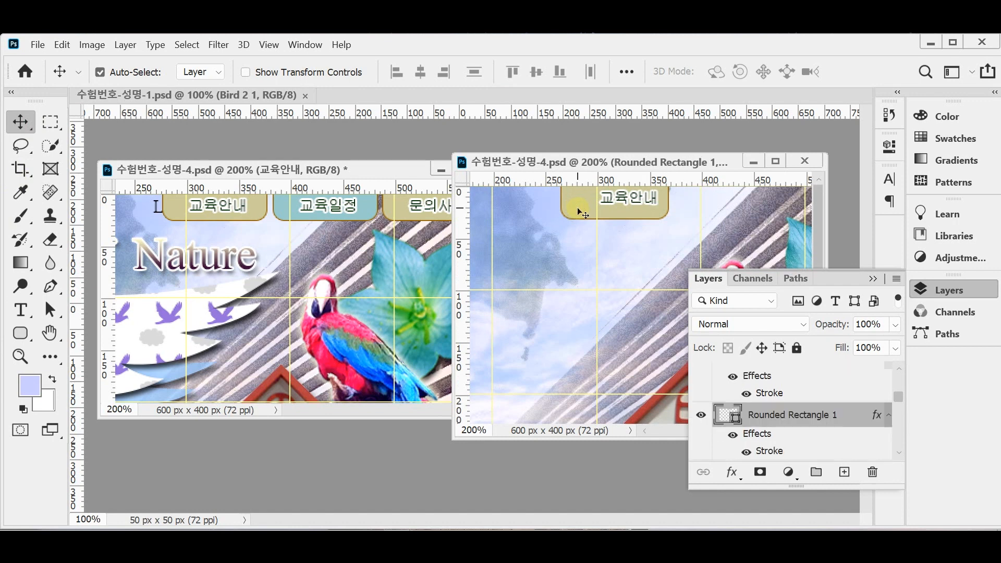
drag(577, 209, 587, 205)
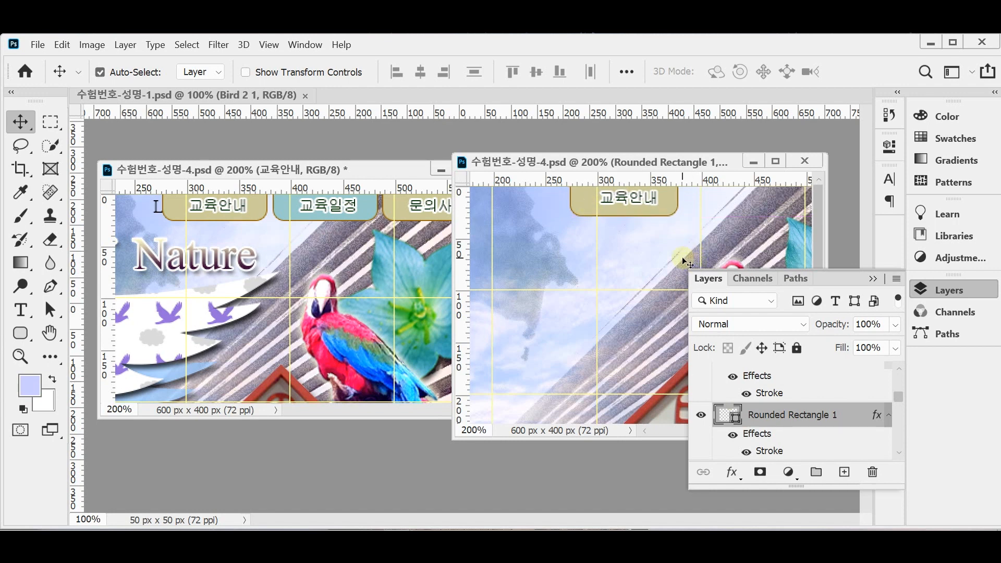
key(ctrl+t)
drag(572, 215, 574, 215)
key(Return)
Step: Align the horizontal centres of the 교육안내 text layer and the Rounded Rectangle 1 layer
drag(797, 488, 803, 504)
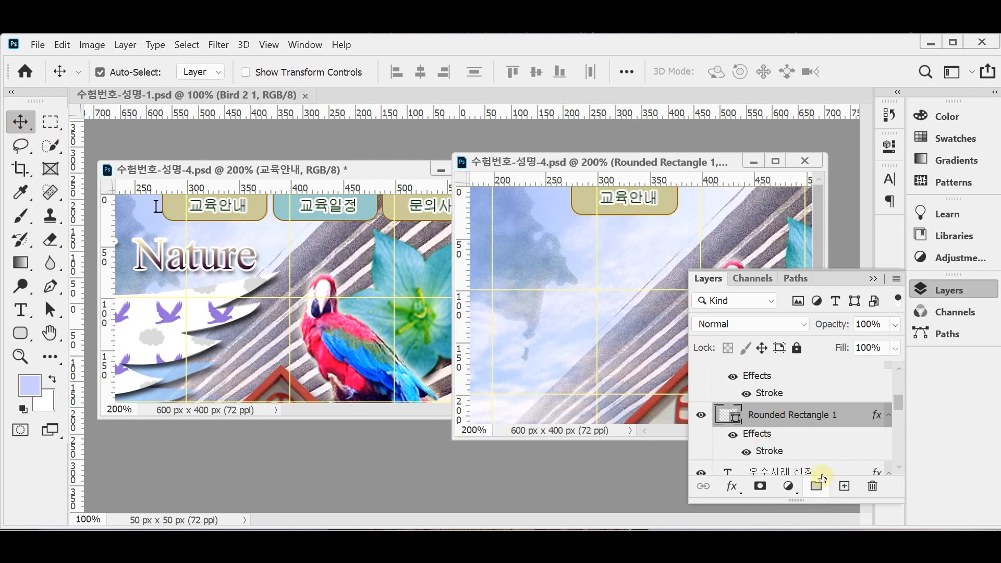
scroll(809, 439, up, 4)
scroll(809, 440, down, 1)
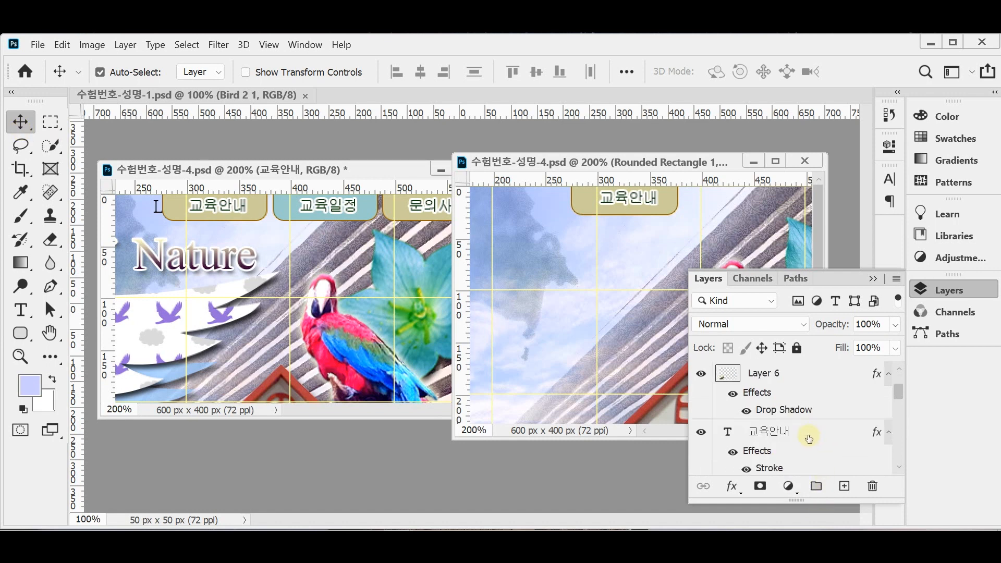
scroll(808, 438, down, 3)
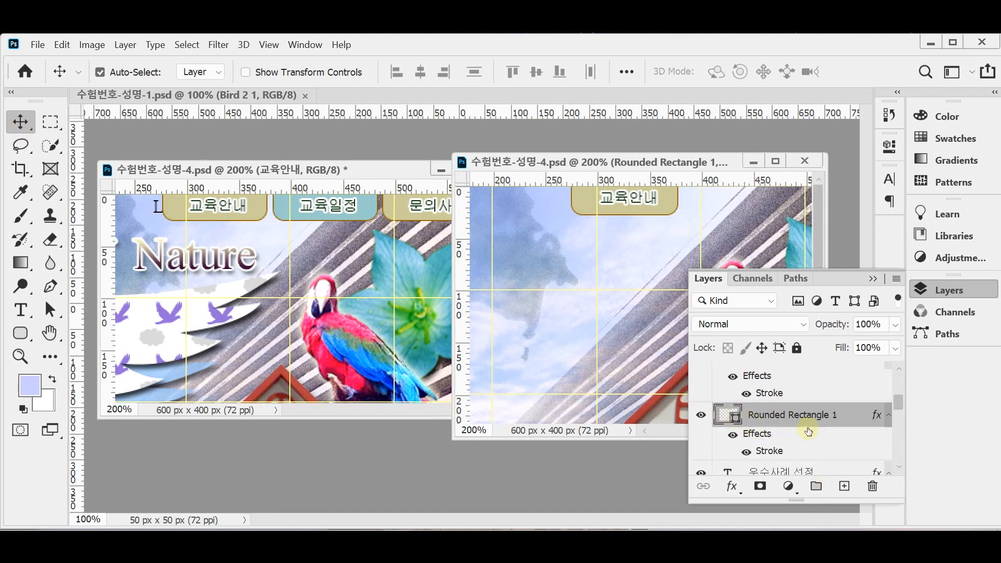
scroll(808, 431, up, 3)
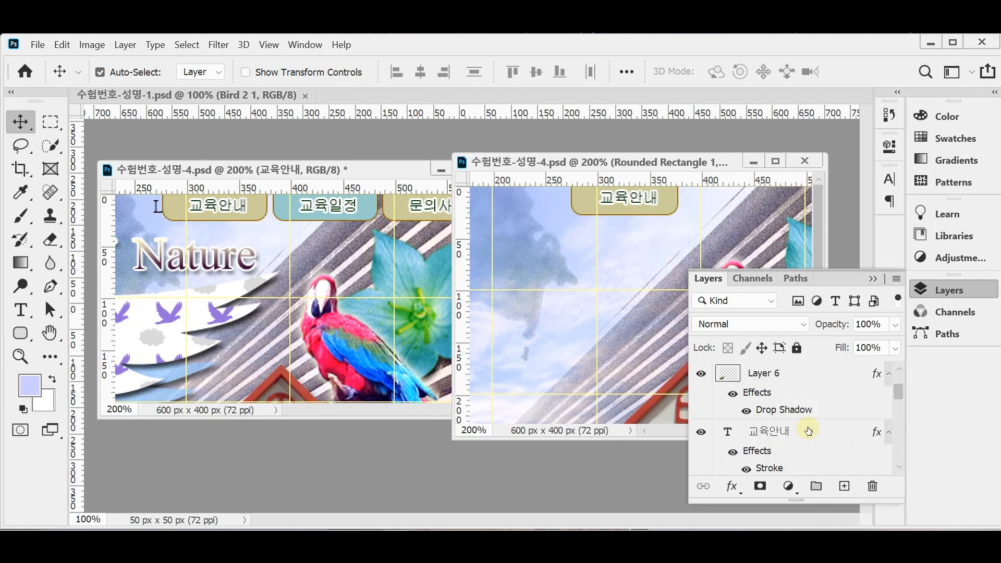
key(ctrl)
ctrl+click(773, 435)
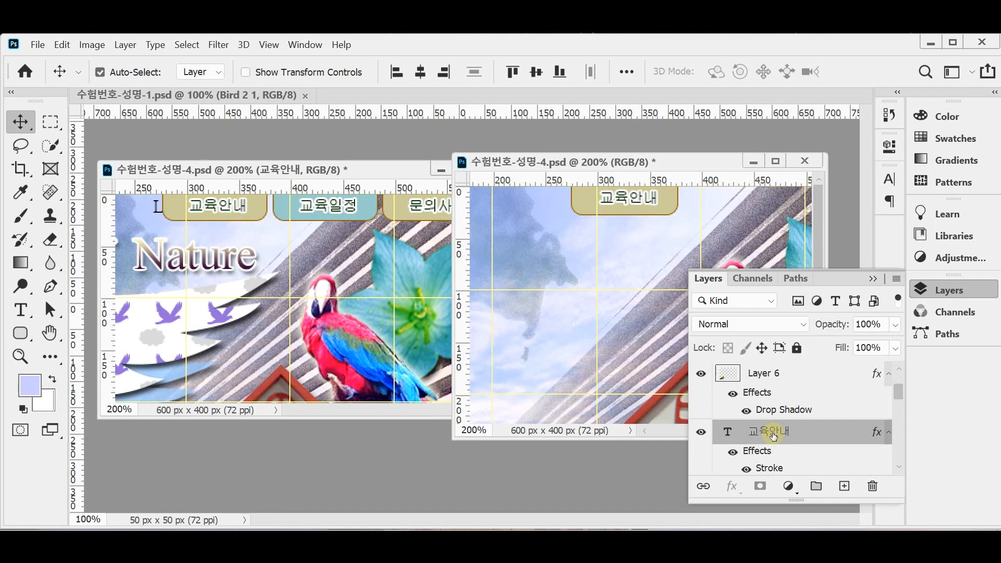
scroll(773, 436, down, 3)
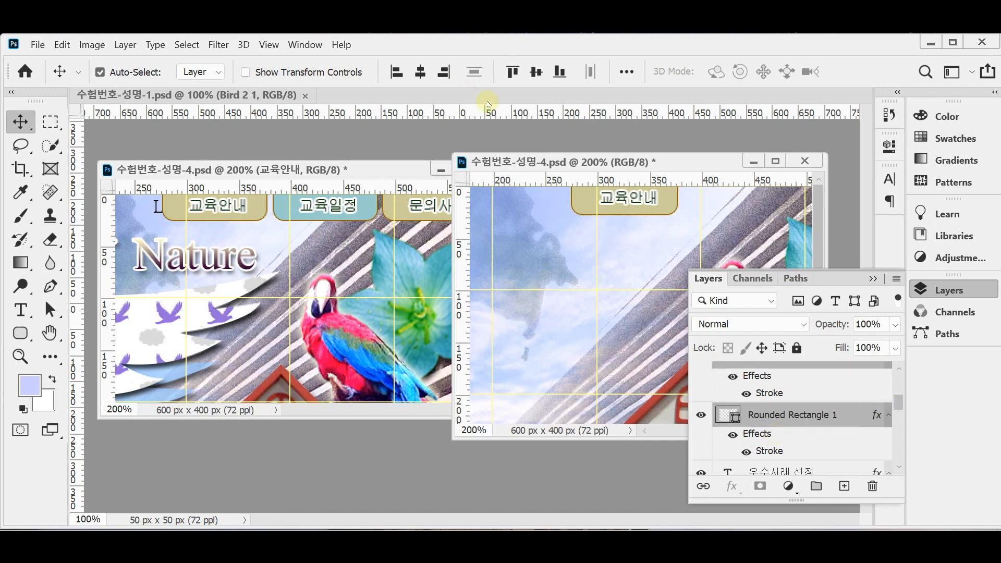
scroll(902, 401, up, 2)
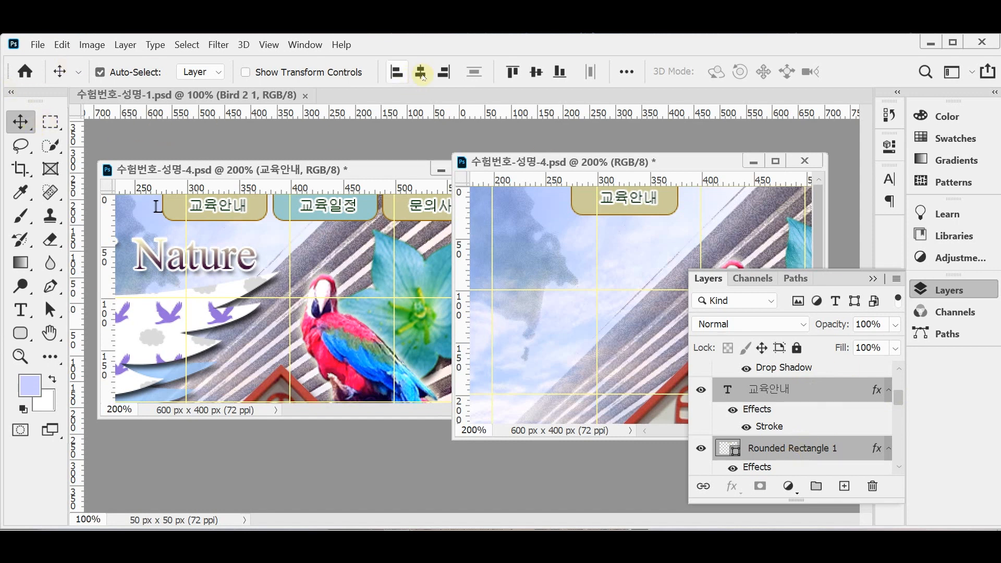
click(421, 74)
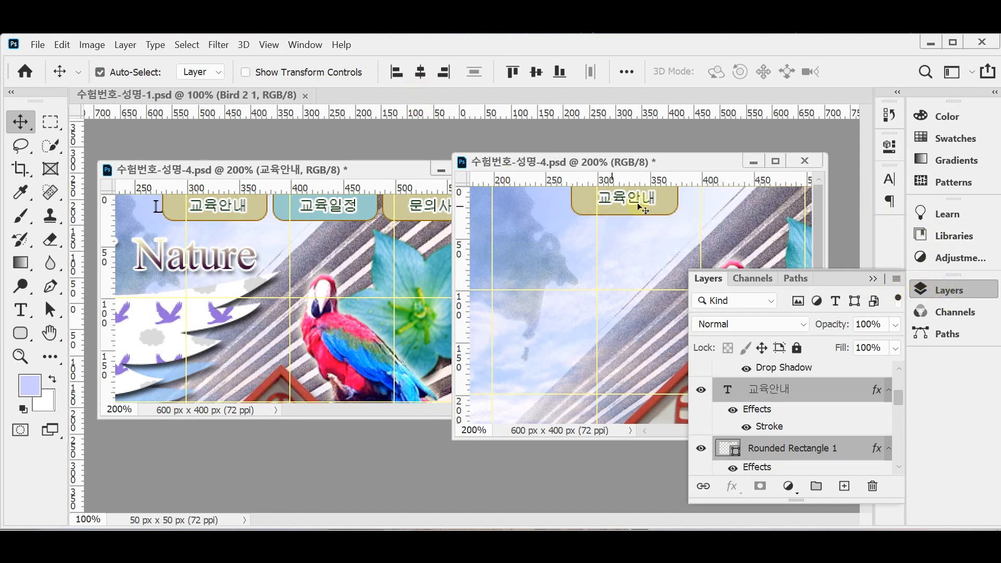
Step: Duplicate the labelled button twice to the right at intervals of about 107 px, making an evenly spaced row of three
click(940, 290)
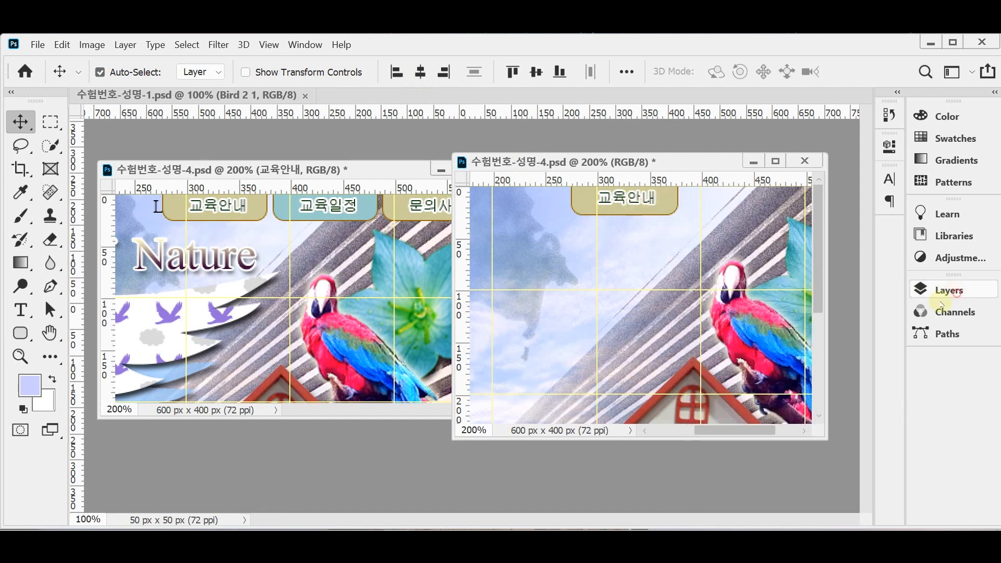
drag(754, 431, 788, 435)
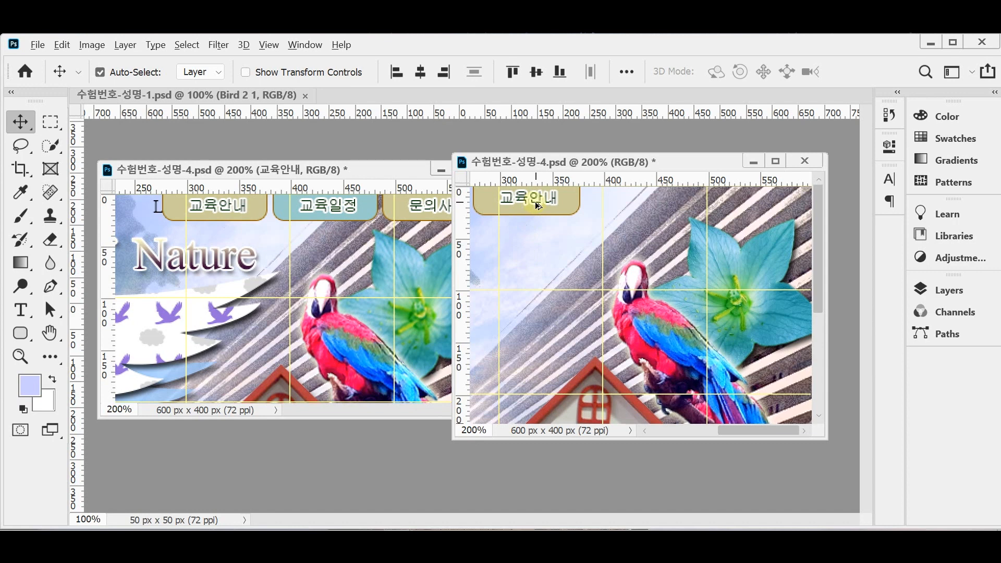
drag(535, 202, 652, 201)
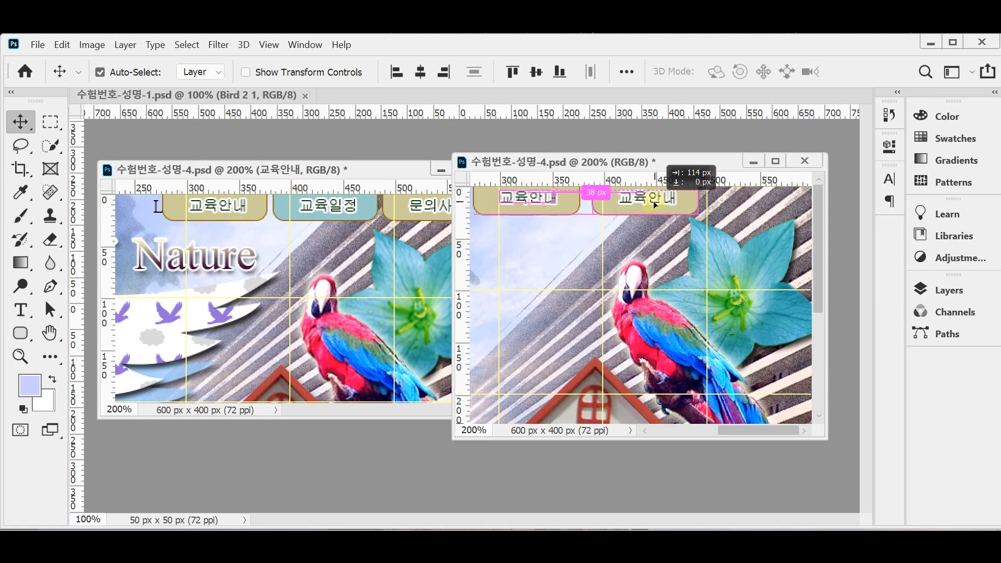
mouse_move(653, 201)
mouse_down()
mouse_move(654, 214)
mouse_move(651, 203)
mouse_up()
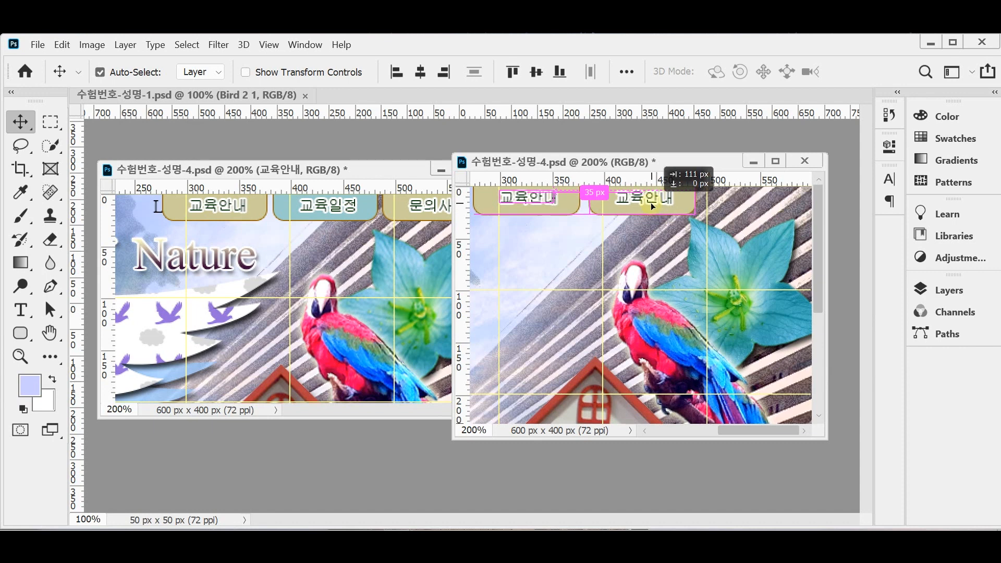
drag(651, 202, 646, 202)
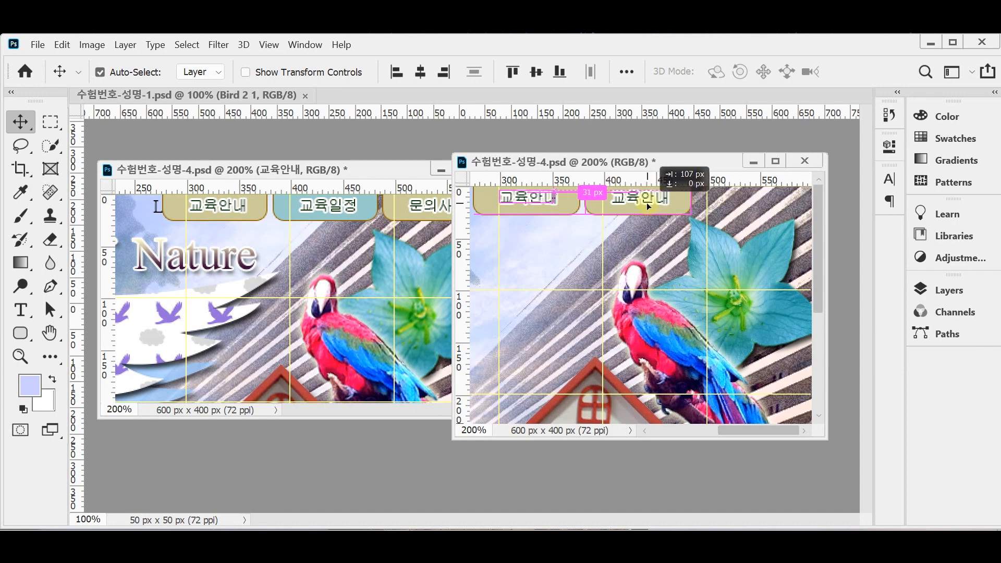
drag(647, 202, 645, 202)
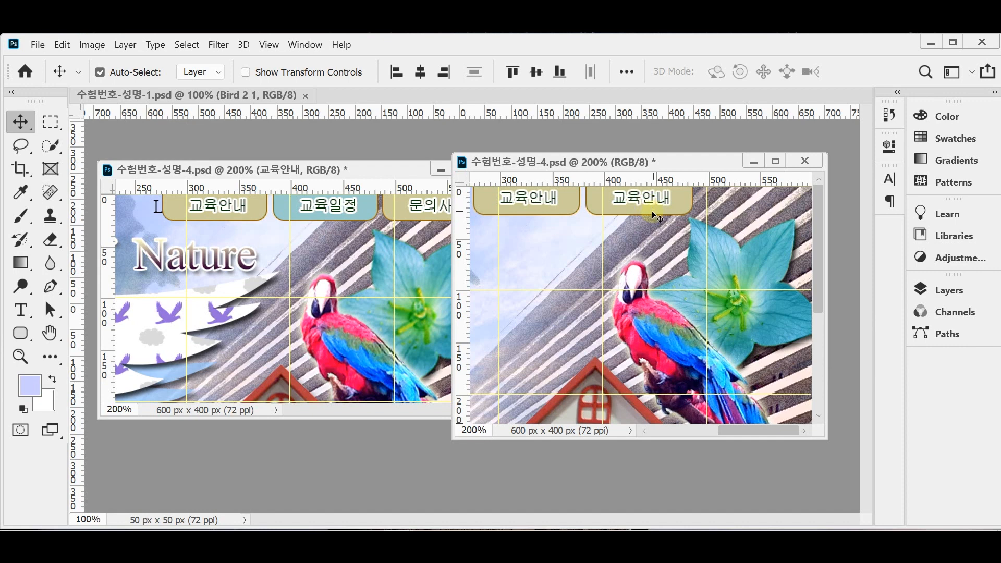
drag(641, 206, 752, 214)
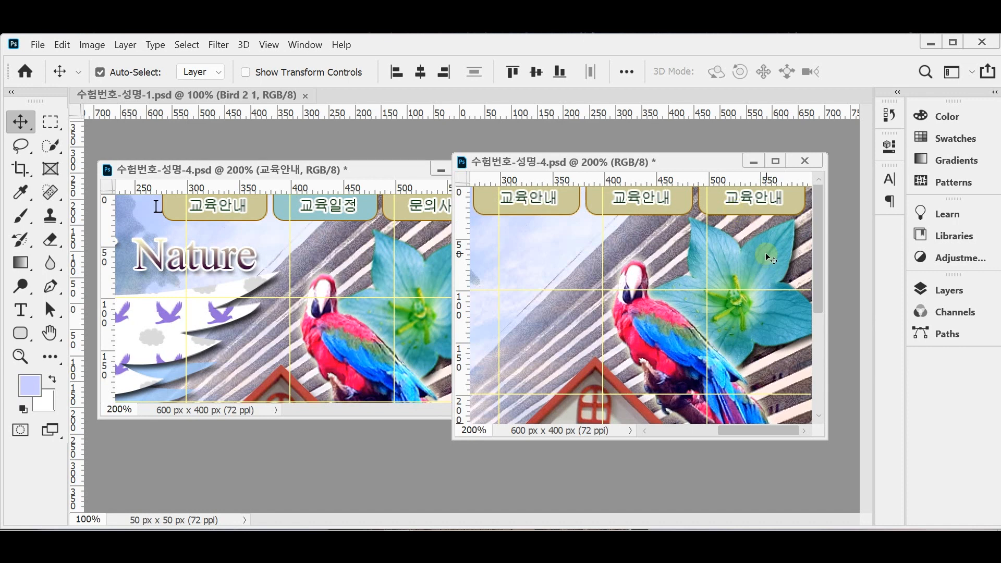
key(ctrl+Left)
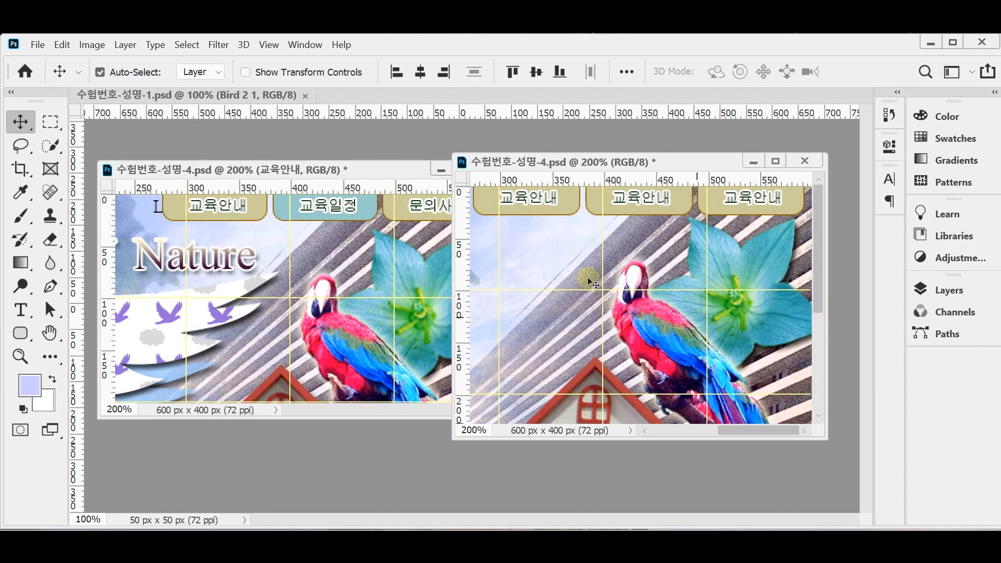
Step: Change the middle button's label to 교육일정
click(642, 199)
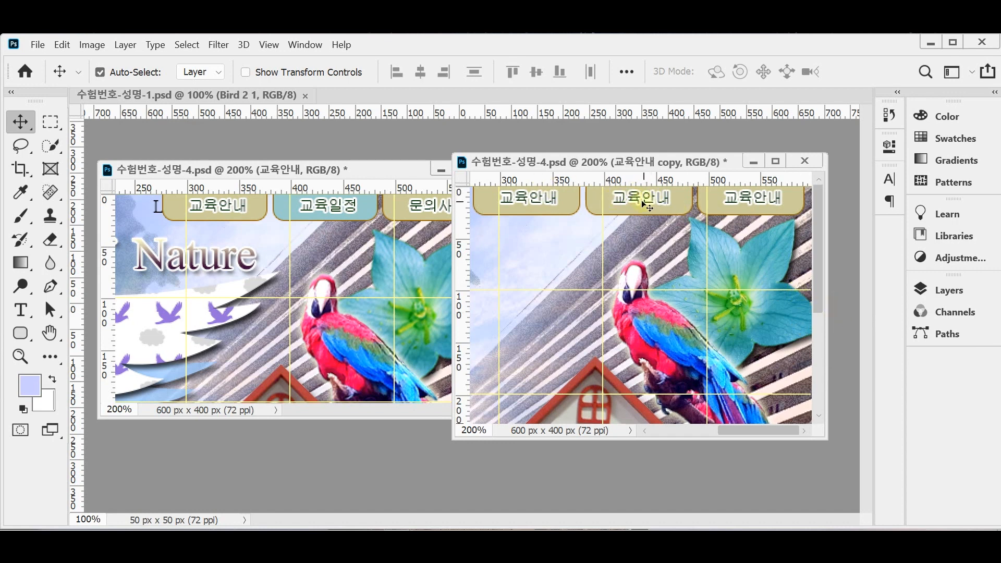
key(t)
drag(641, 198, 691, 200)
text(일)
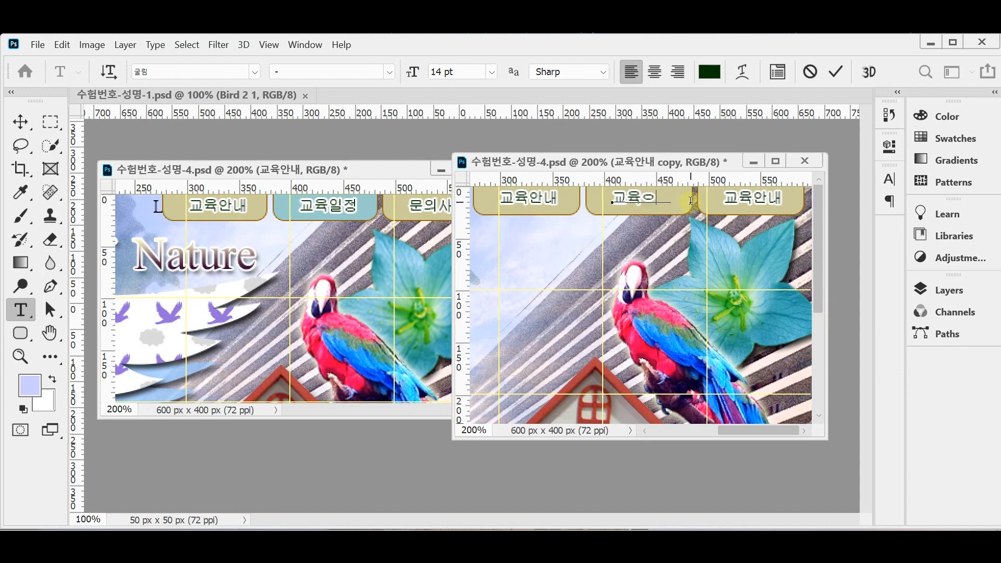
text(정)
key(ctrl+Return)
key(v)
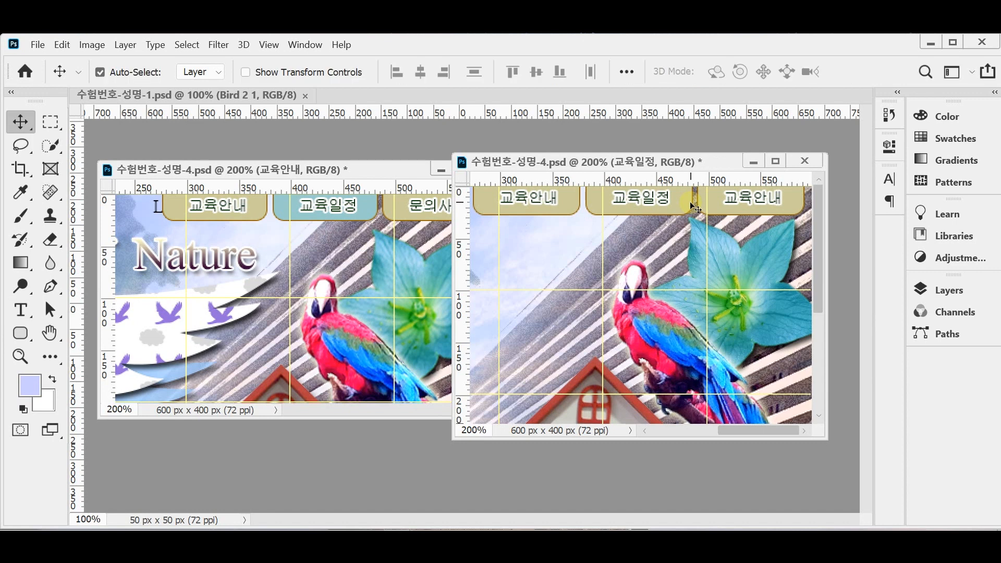
Step: Replace the rightmost button's label with 문의사항
click(750, 200)
double_click(749, 198)
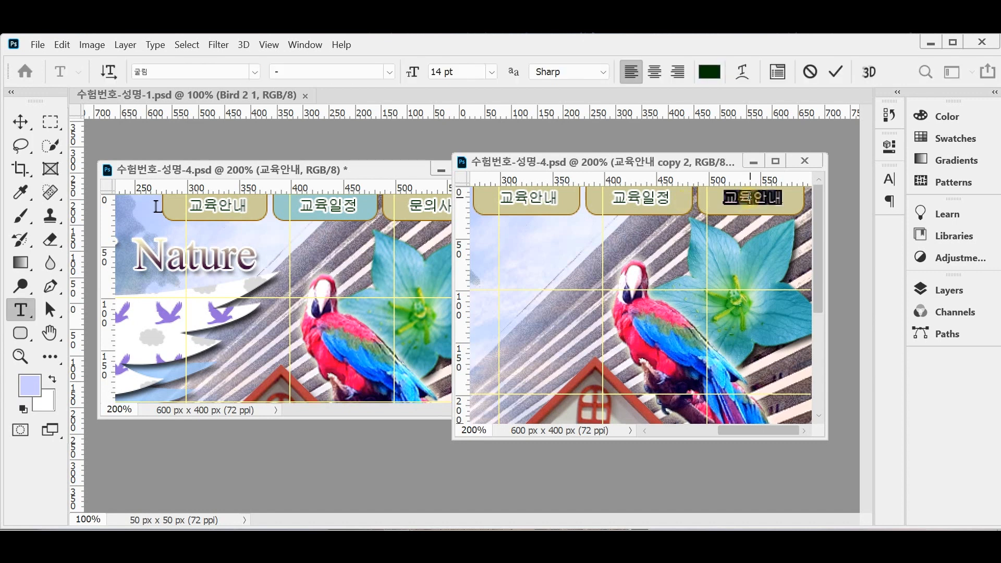
text(문의)
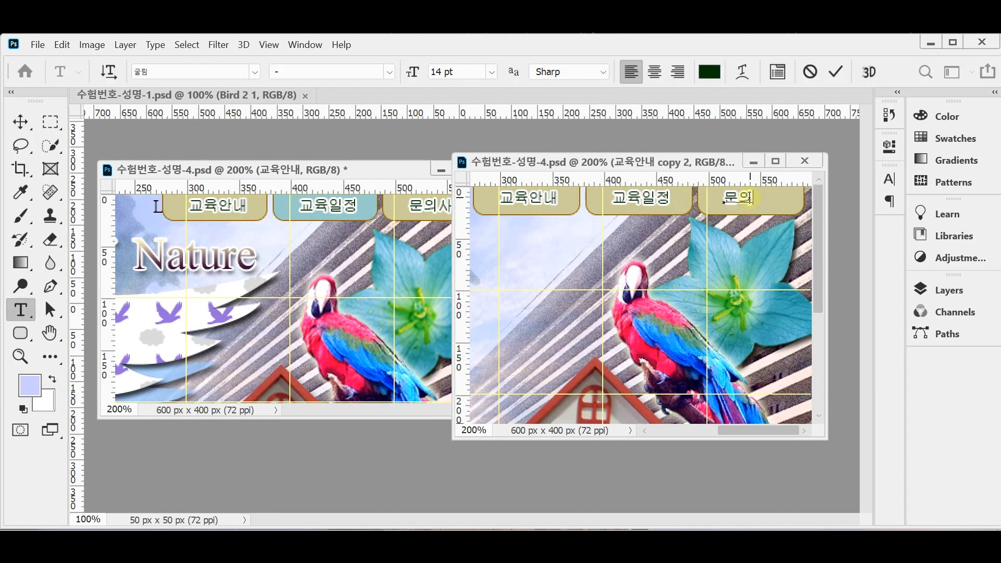
text(사항)
key(ctrl+Return)
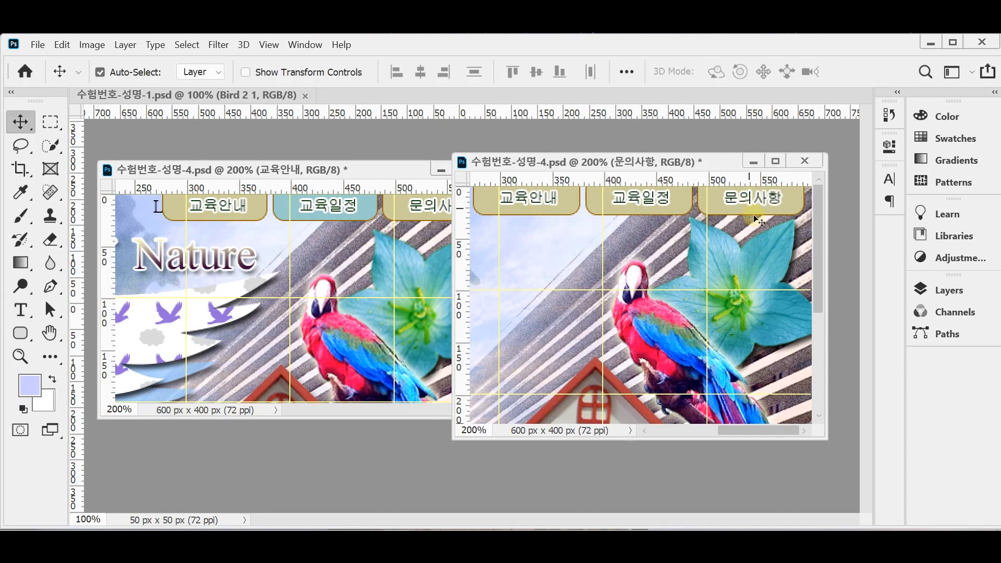
Step: Change the fill colour of the middle button, labelled 교육일정, to #9cc
click(594, 203)
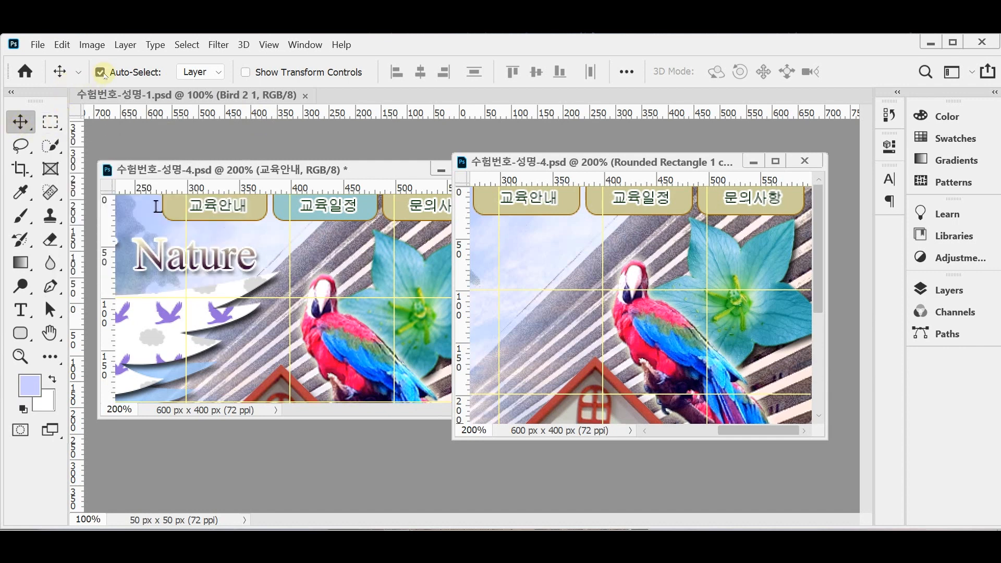
click(218, 75)
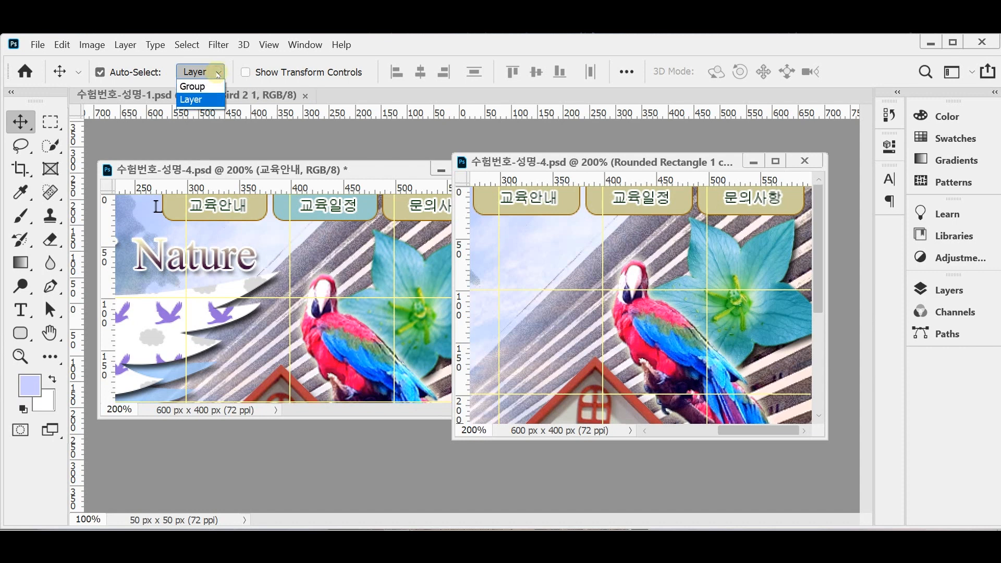
click(218, 74)
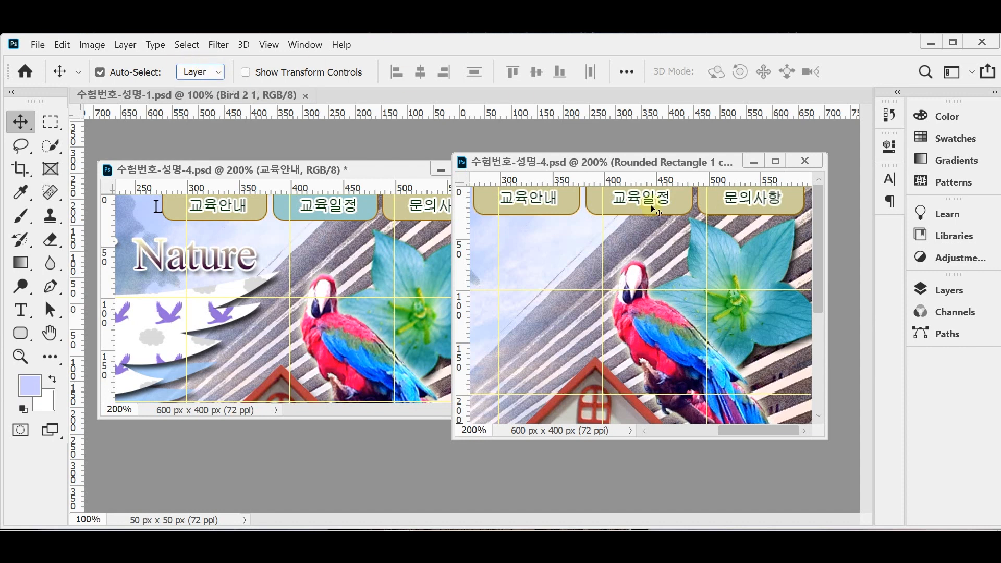
click(949, 292)
scroll(843, 406, down, 5)
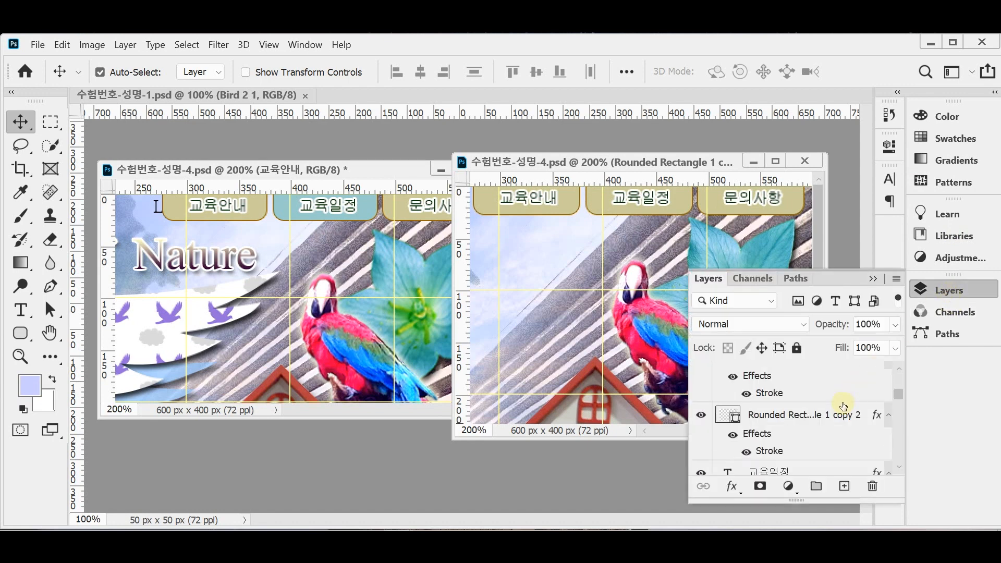
scroll(843, 406, down, 2)
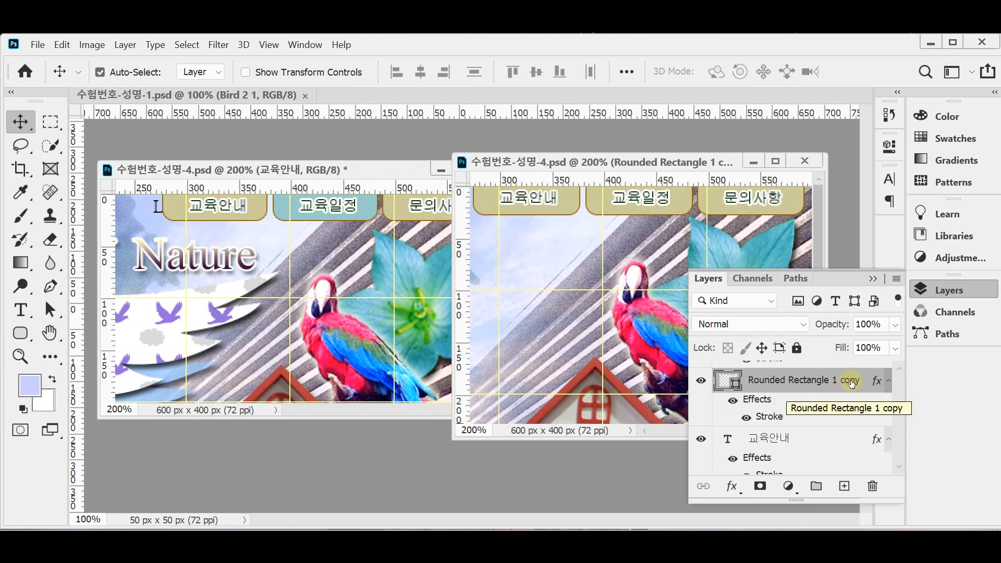
double_click(734, 385)
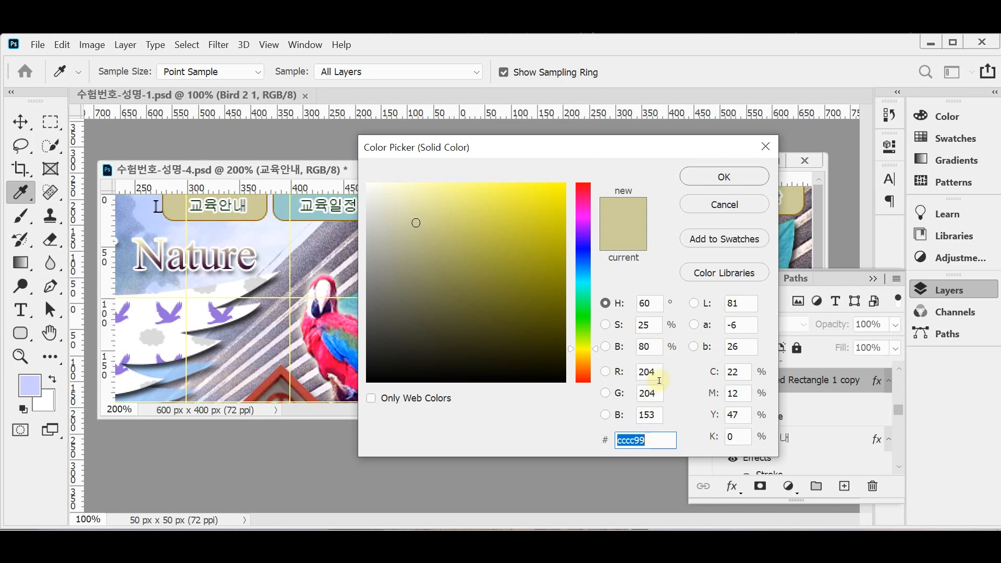
text(9ㅊ)
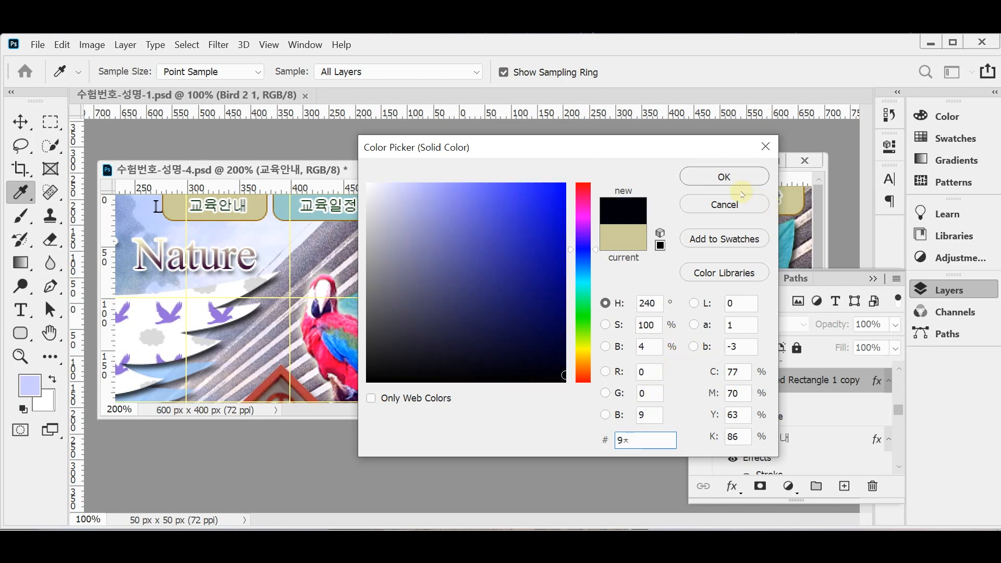
key(BackSpace)
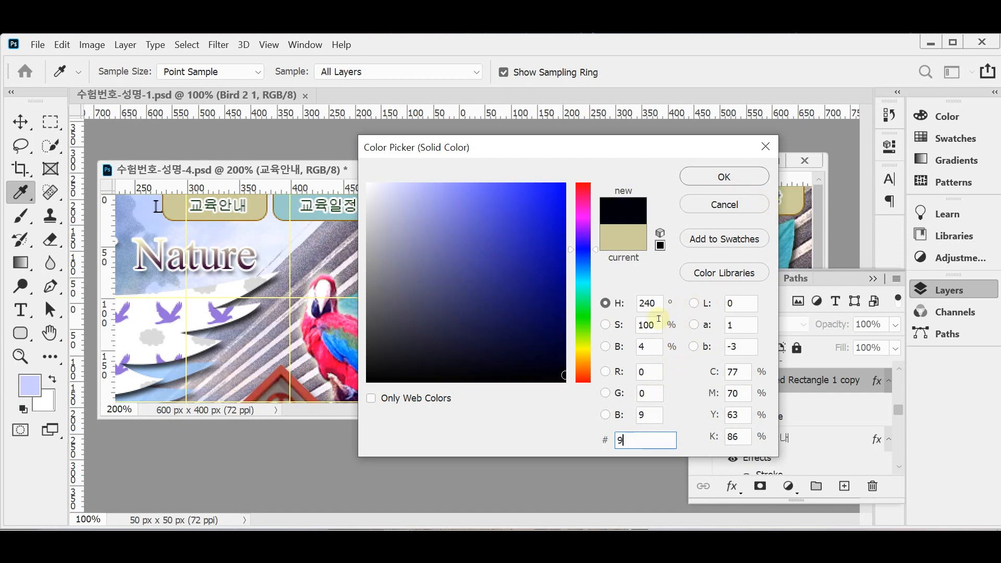
text(cc)
click(717, 176)
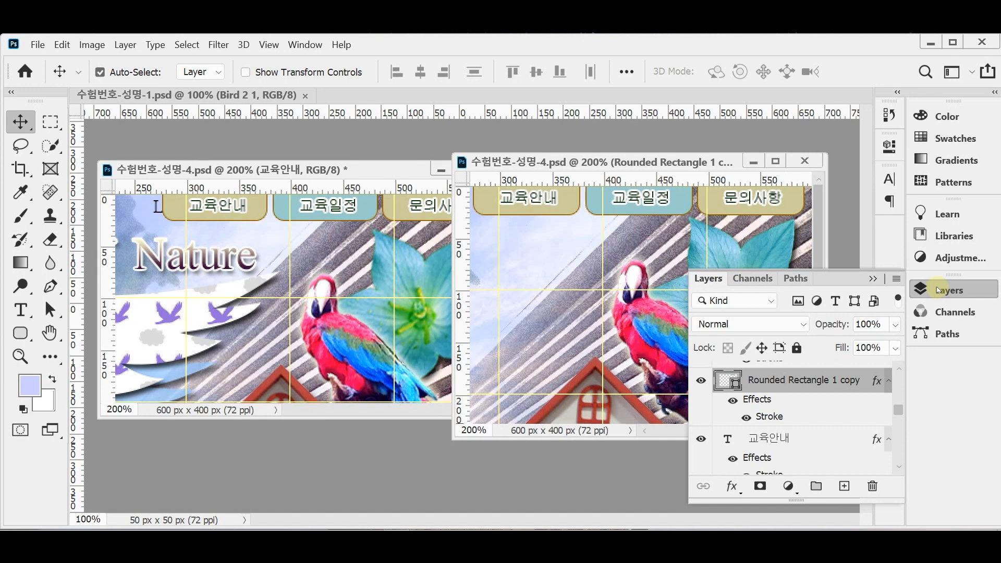
click(938, 290)
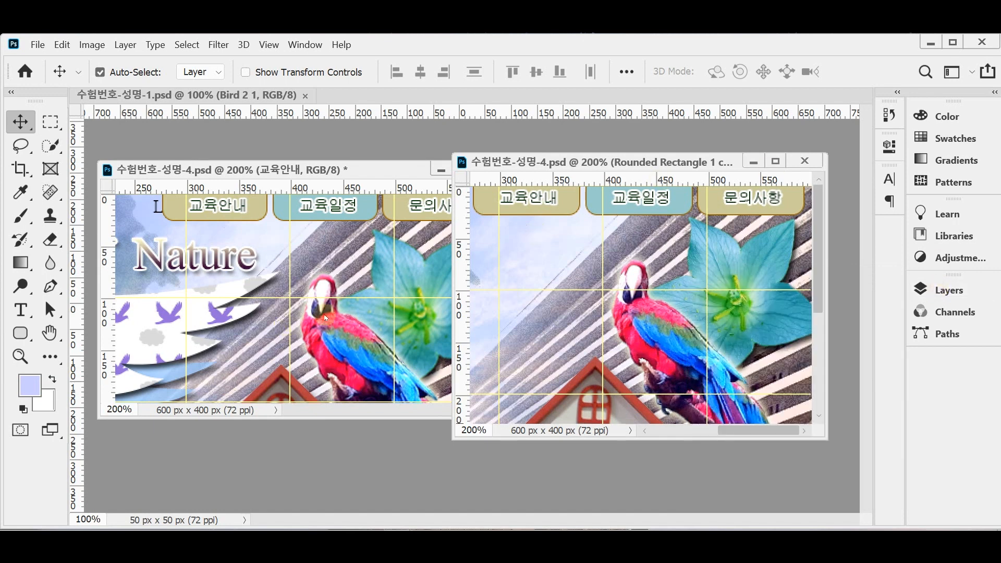
Step: Set the finished reference and the working document to 100% zoom, and shrink the reference window so both can be compared
click(329, 319)
key(ctrl+0)
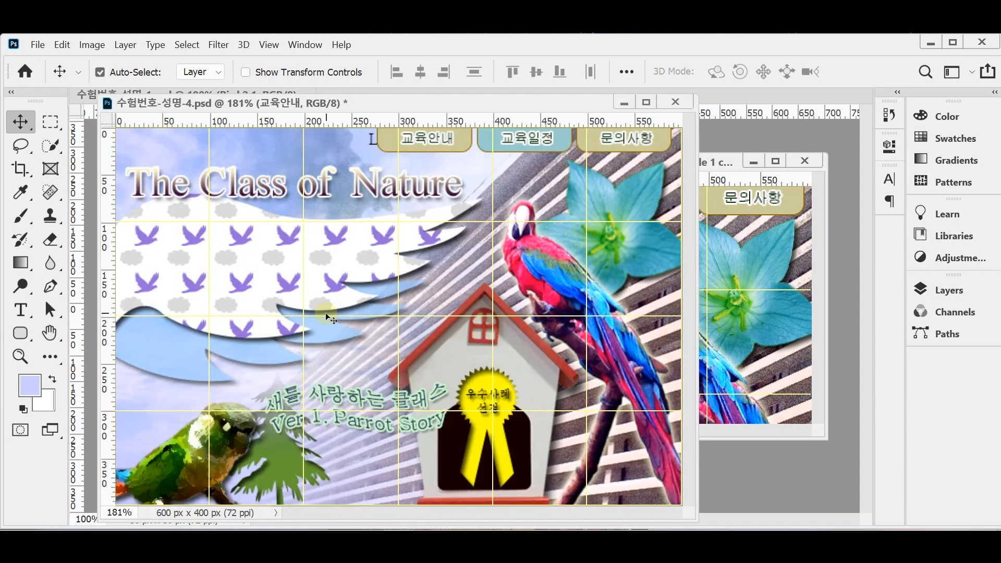
key(ctrl+1)
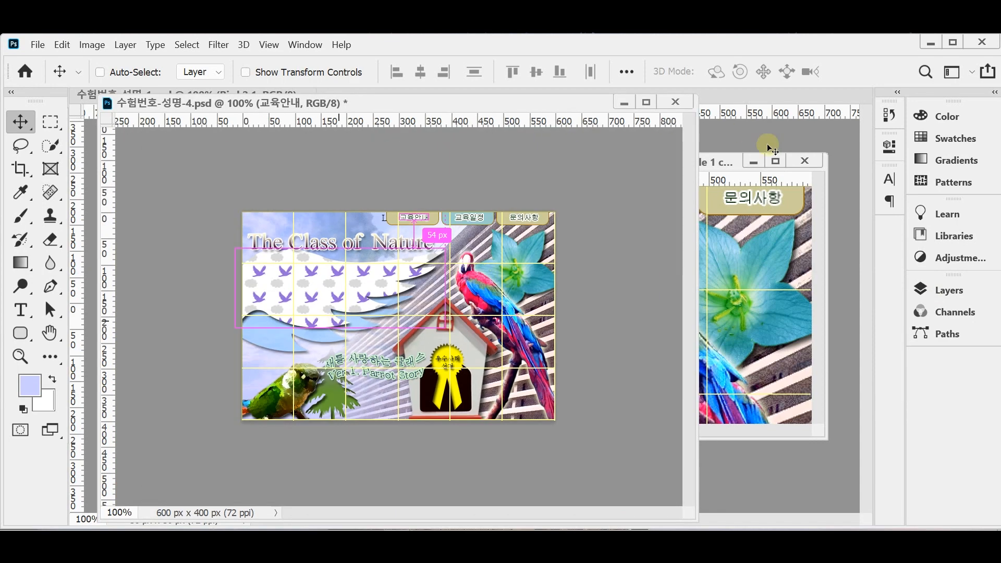
drag(698, 96, 528, 222)
drag(398, 235, 408, 172)
click(579, 161)
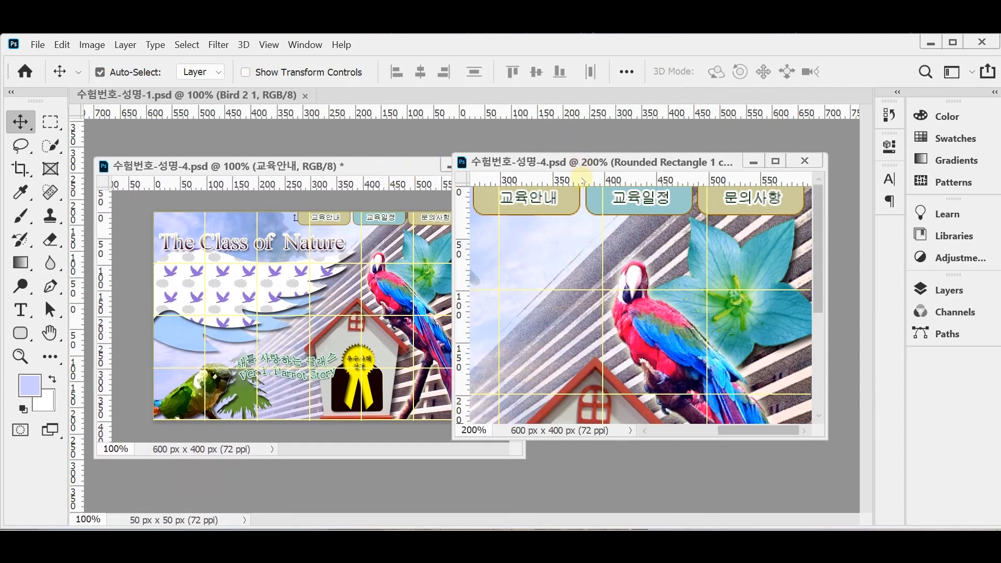
key(ctrl+minus)
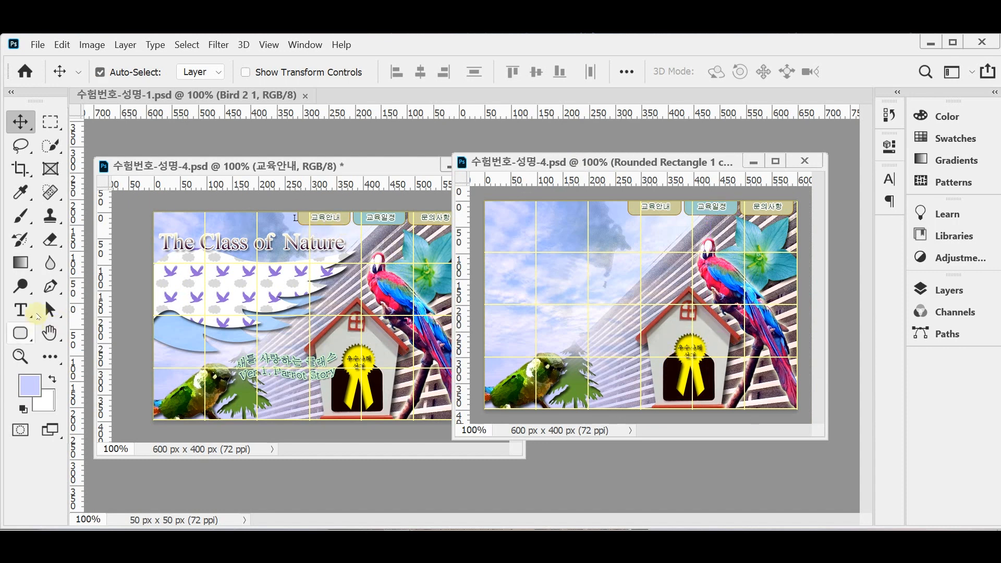
Step: Set up the Pen tool to draw in Shape mode with a white (ffffff) fill
click(50, 286)
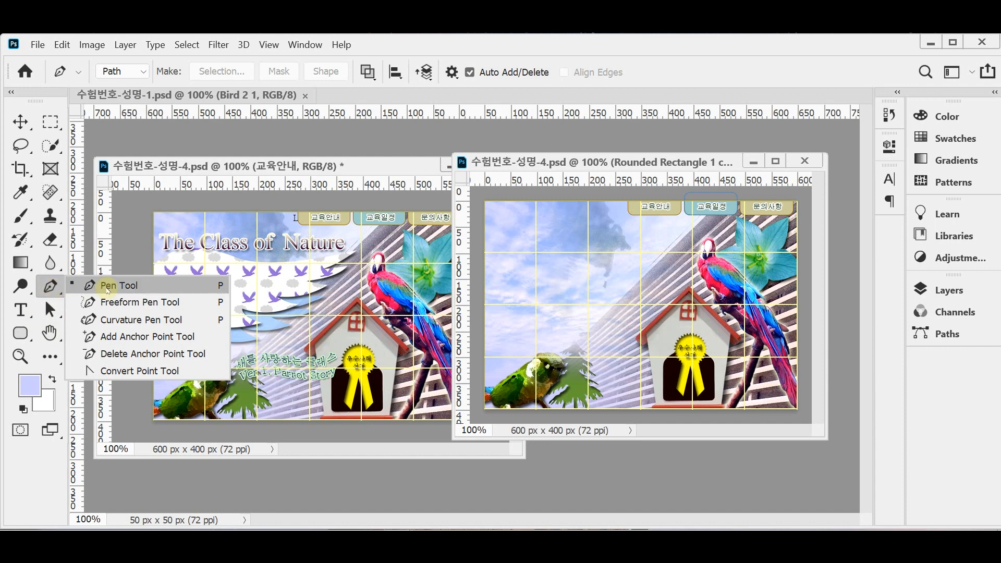
click(108, 288)
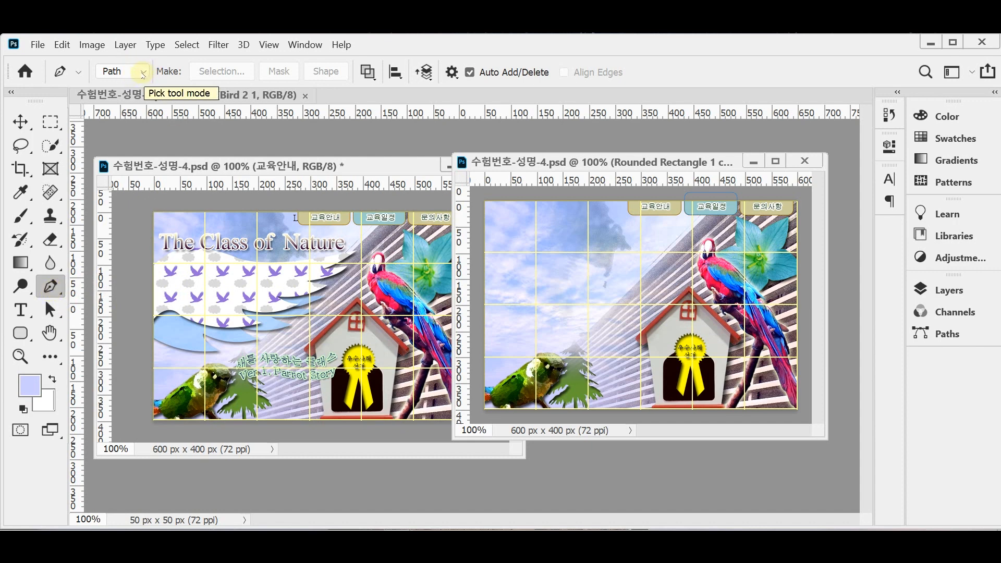
click(141, 75)
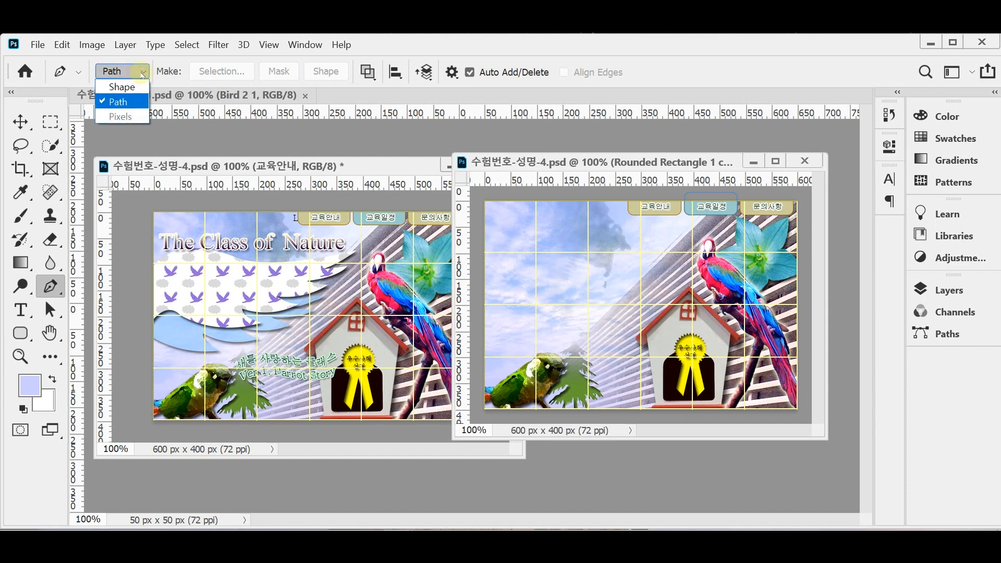
click(121, 87)
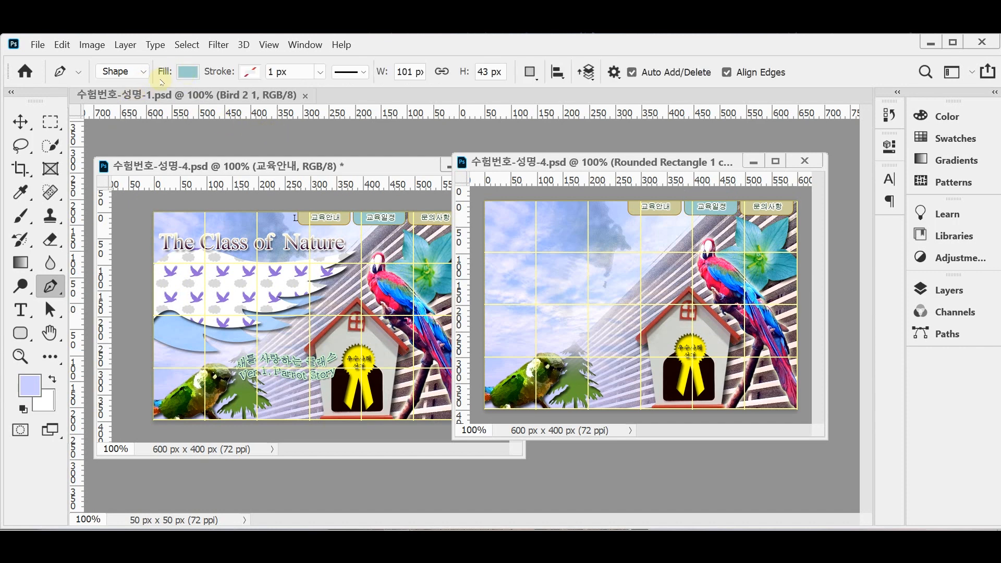
click(193, 74)
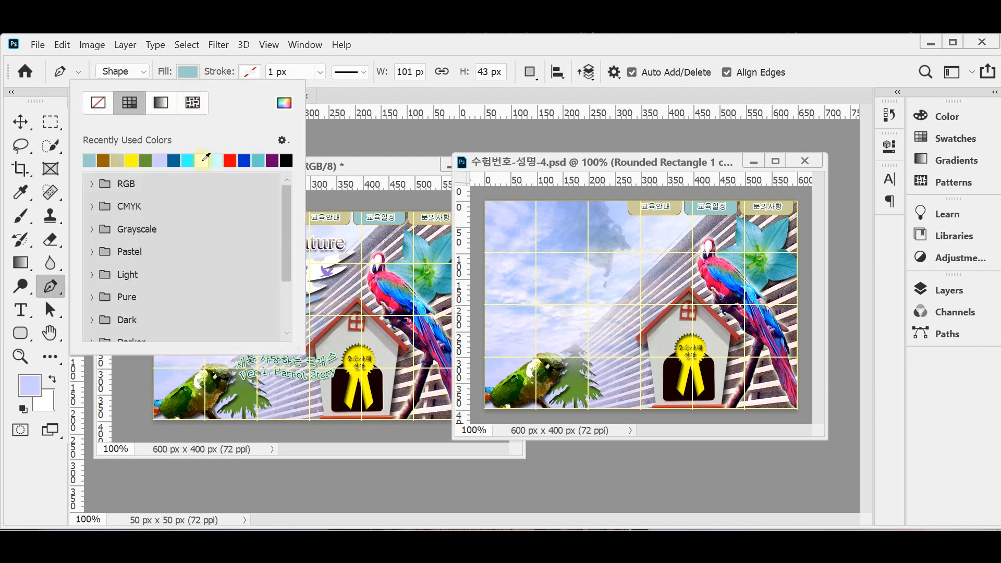
click(202, 159)
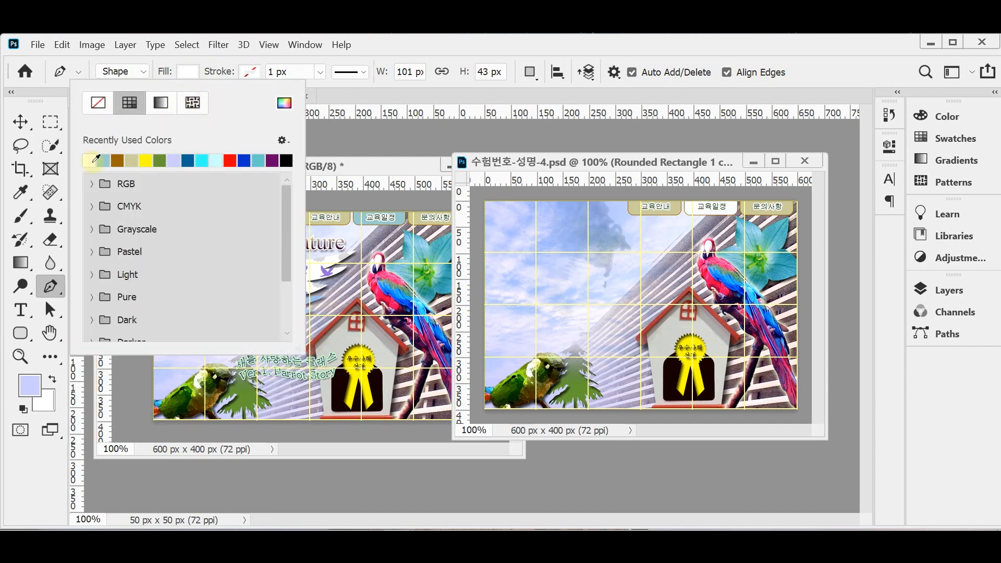
click(284, 103)
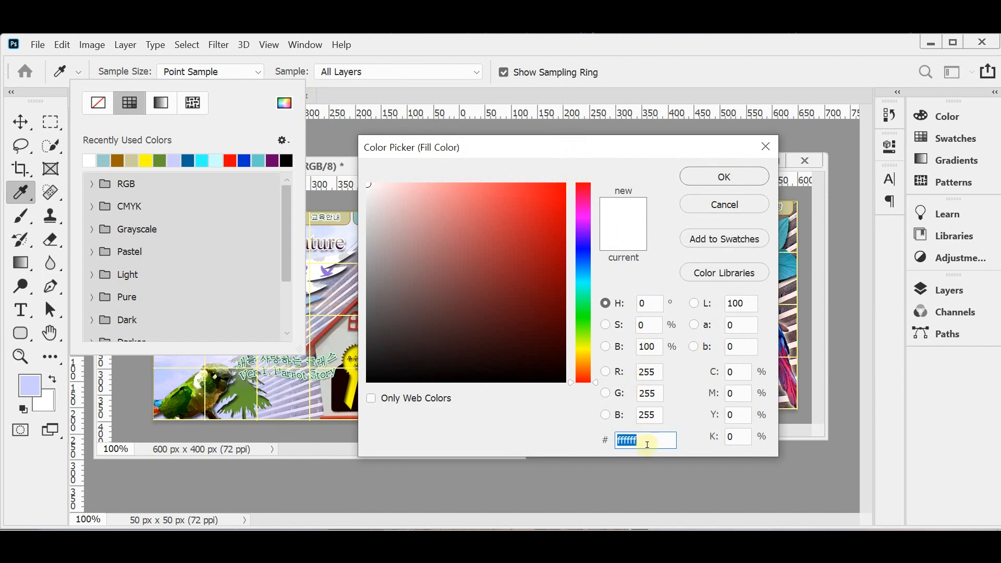
click(701, 175)
click(399, 51)
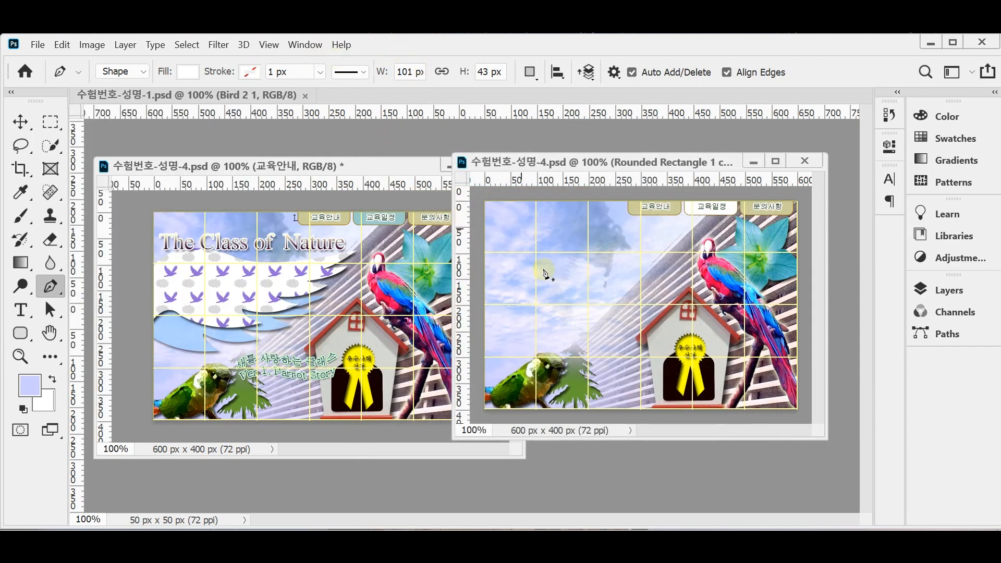
Step: Draw the wing shape's wavy upper edge, about 408 px wide, from outside the canvas's left border to the tip near the parrot
drag(369, 168, 306, 165)
drag(546, 162, 506, 167)
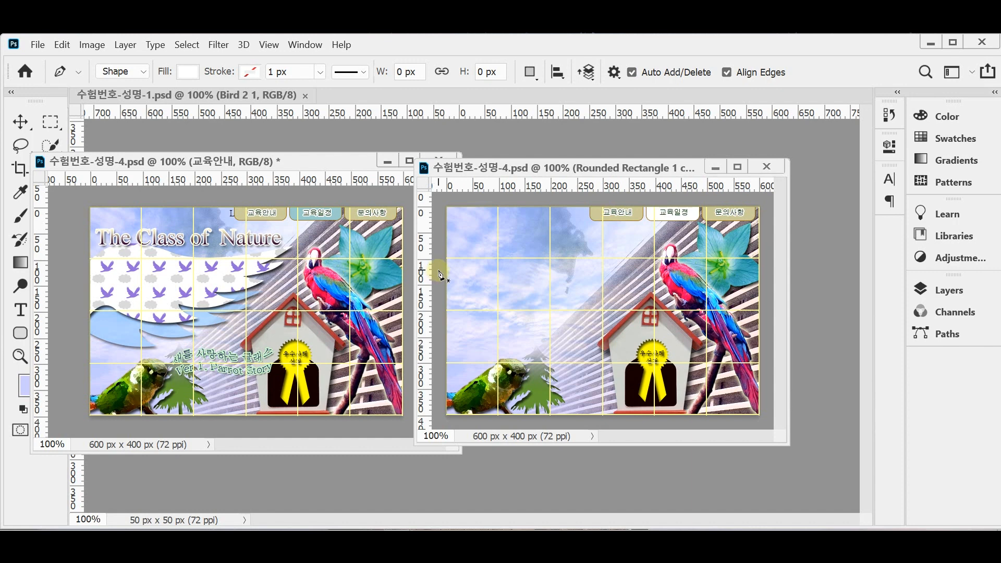
key(Caps_Lock)
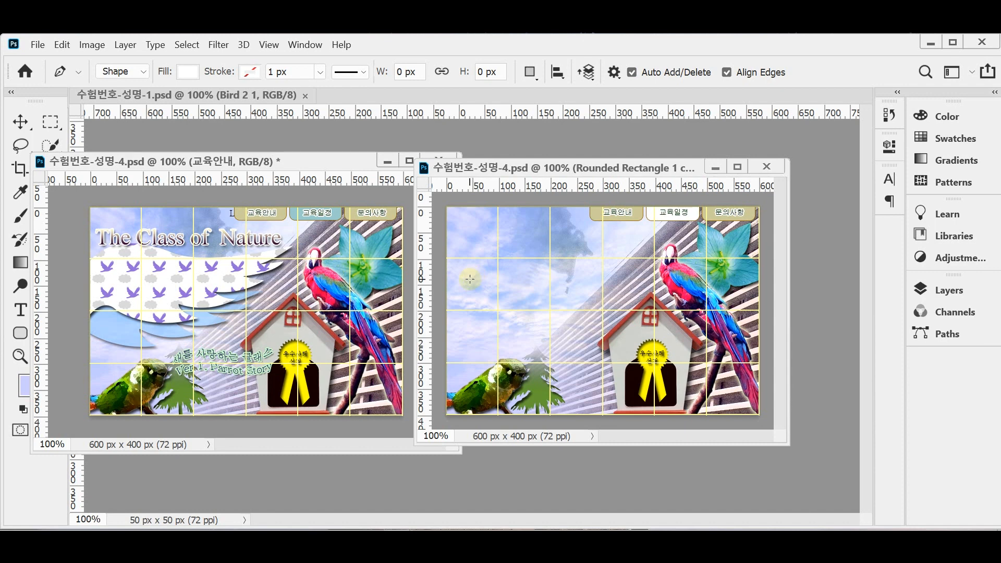
key(Caps_Lock)
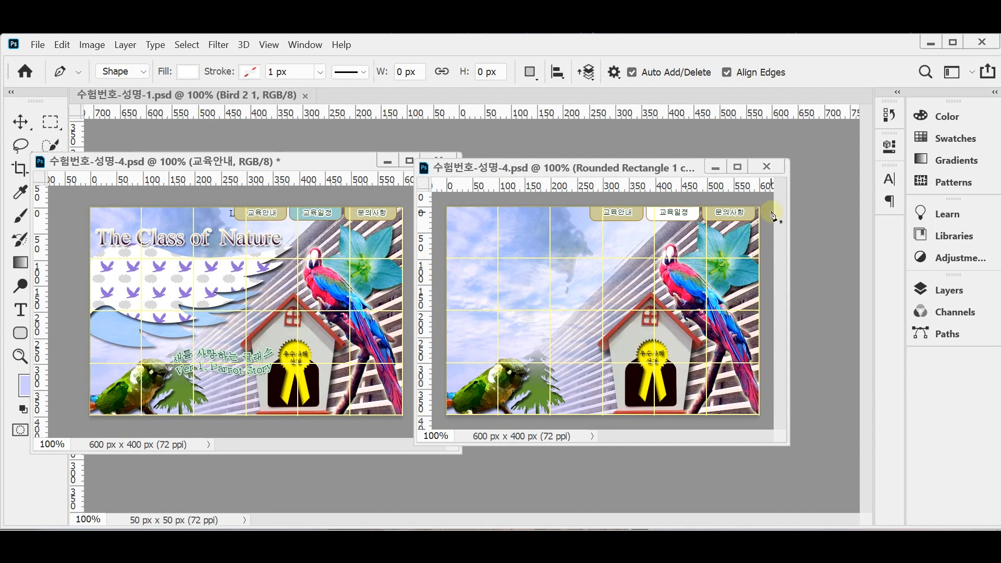
click(435, 270)
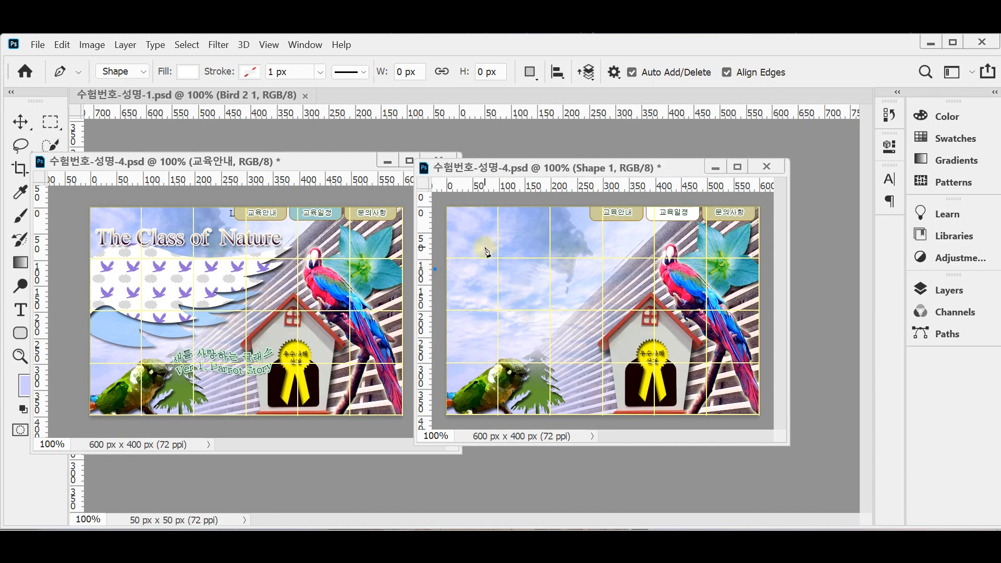
drag(480, 244, 504, 246)
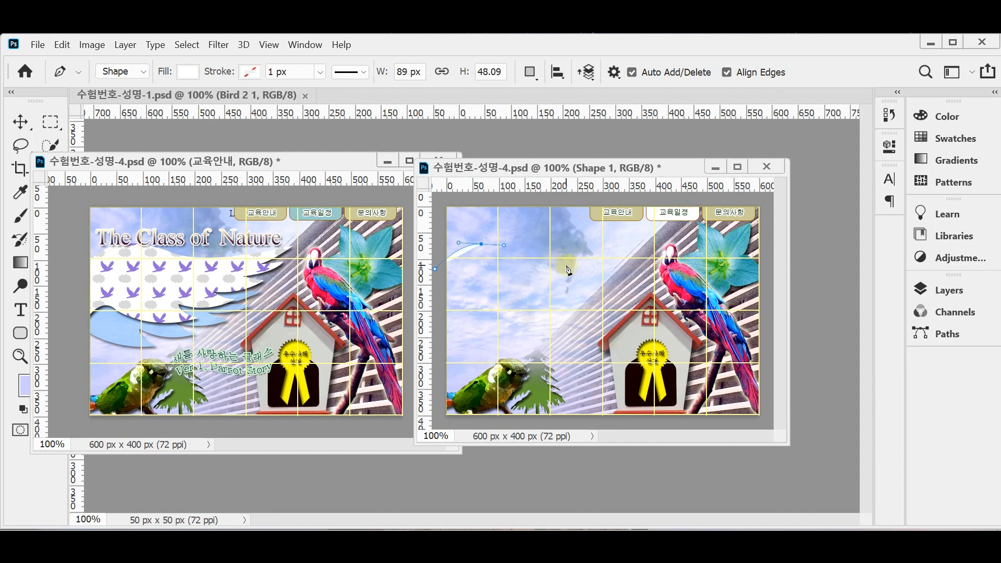
drag(549, 256, 583, 258)
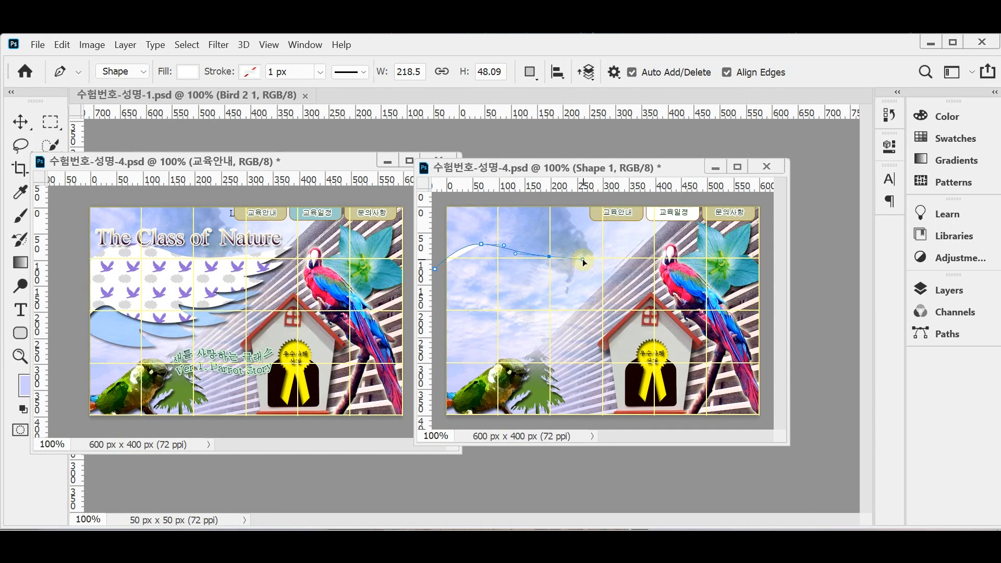
drag(582, 258, 583, 258)
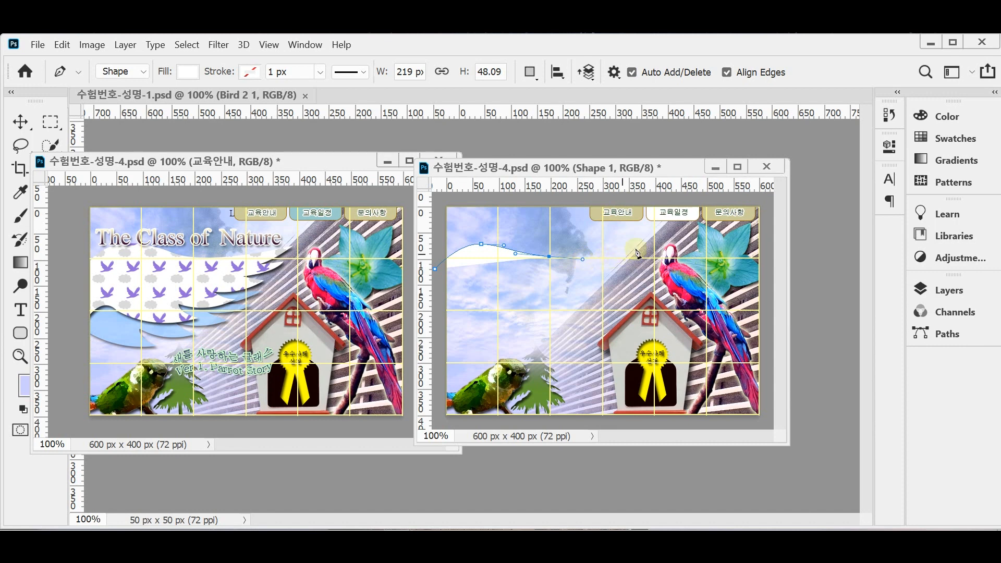
drag(647, 244, 670, 231)
Step: Try a corner anchor below the wing's tip, compare the tip with the reference at 300% zoom, and undo that anchor
click(624, 265)
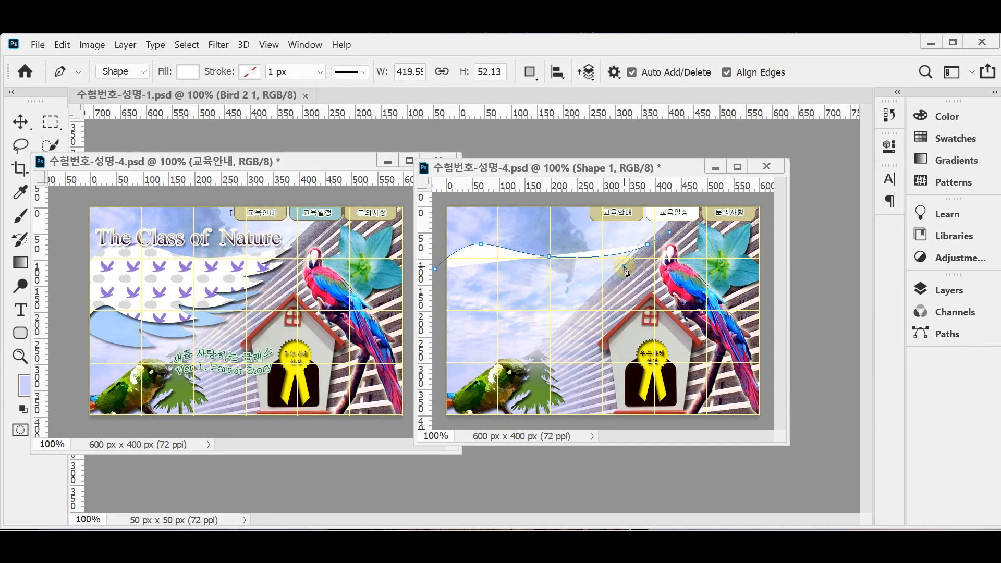
ctrl+click(655, 272)
ctrl+click(656, 255)
drag(618, 247, 608, 288)
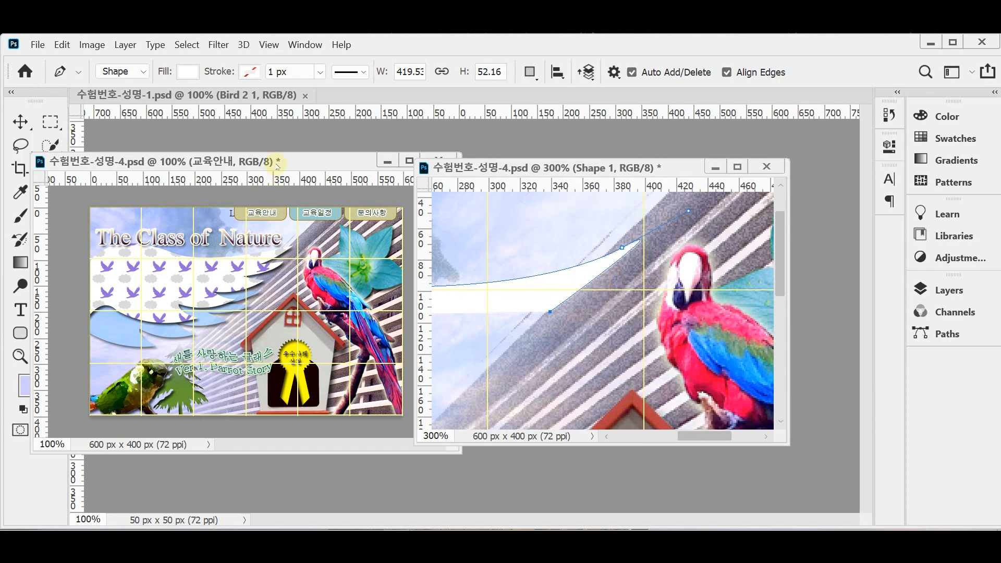
click(267, 162)
ctrl+click(278, 270)
ctrl+click(290, 279)
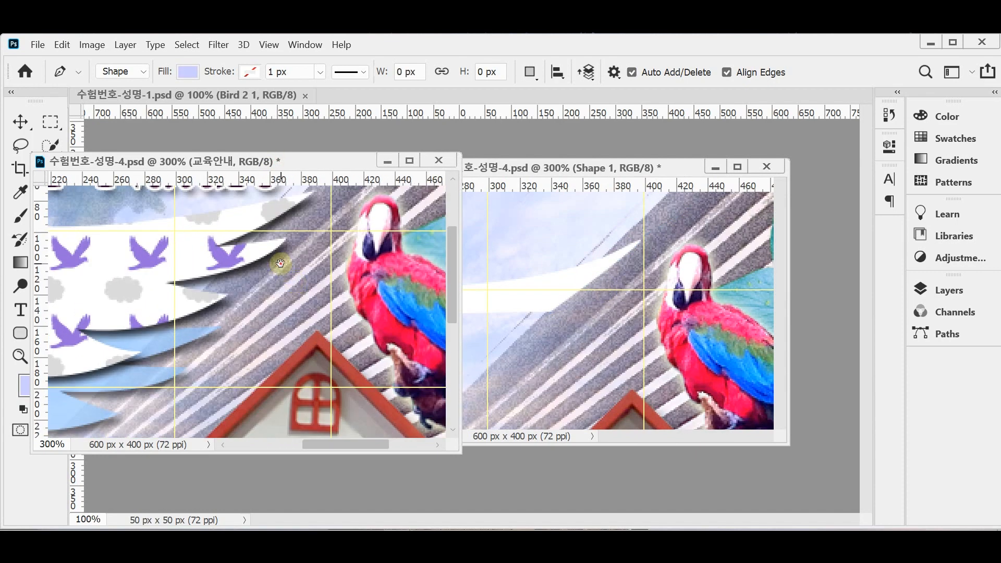
scroll(280, 261, up, 1)
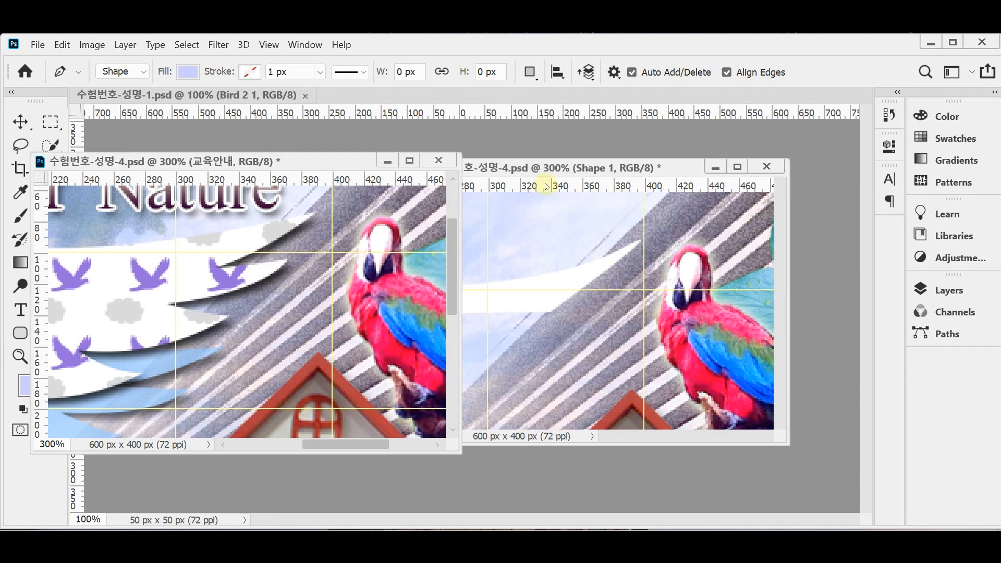
click(550, 169)
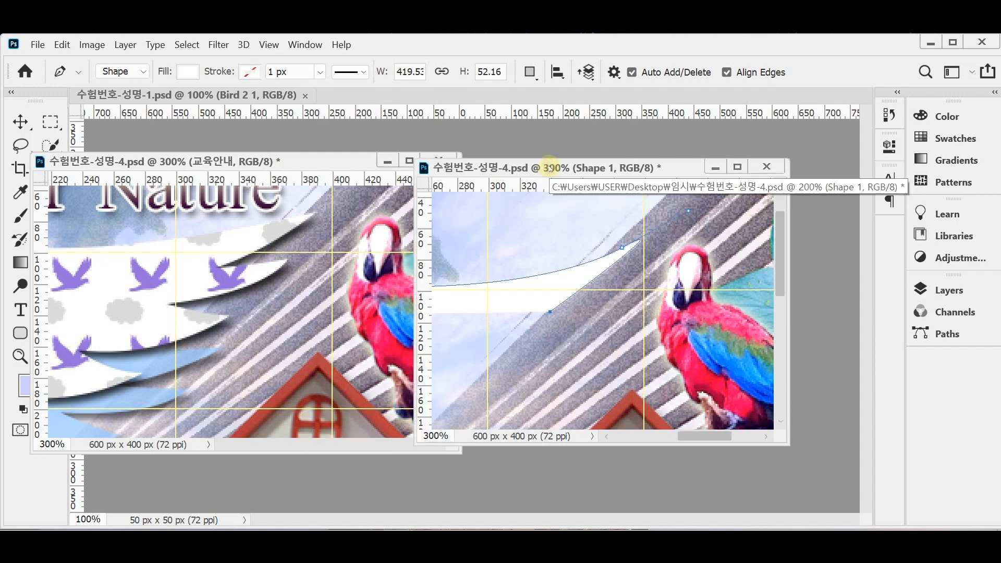
key(ctrl+z)
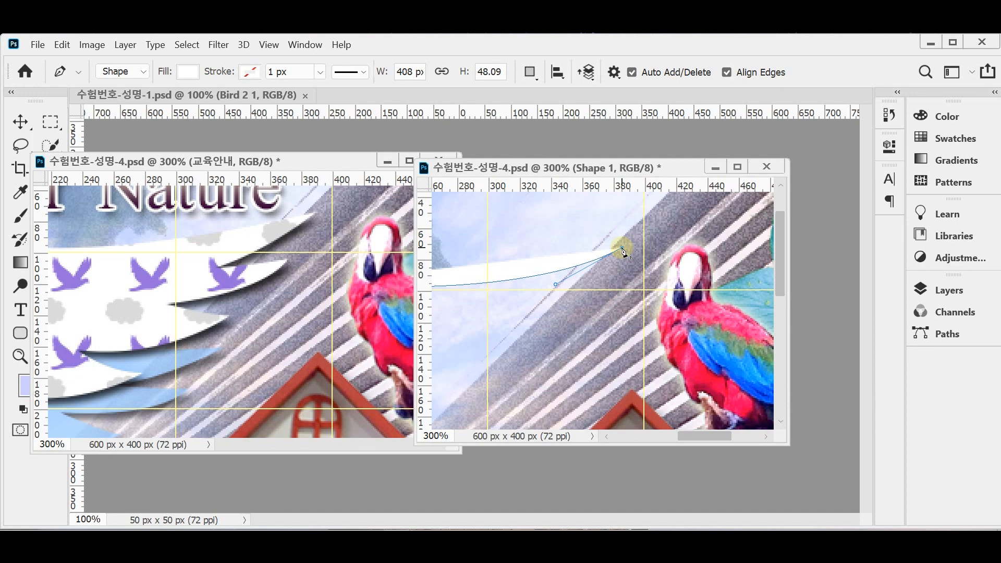
Step: Draw the notch below the wing's tip, then the second feather with a curved underside and its own inner corner
key(alt)
drag(537, 301, 523, 307)
drag(506, 306, 506, 311)
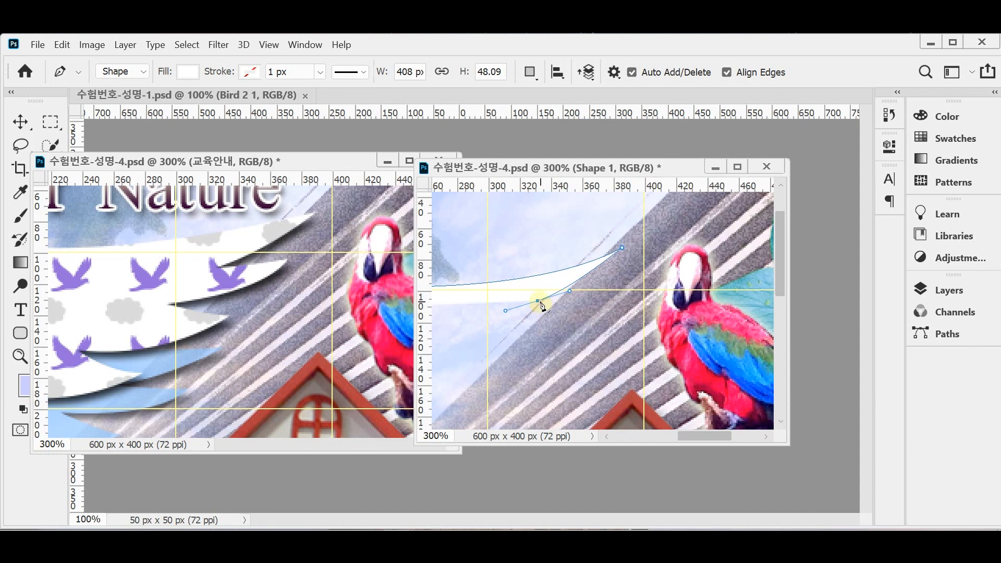
drag(540, 304, 612, 290)
click(595, 296)
click(483, 340)
drag(482, 338, 444, 339)
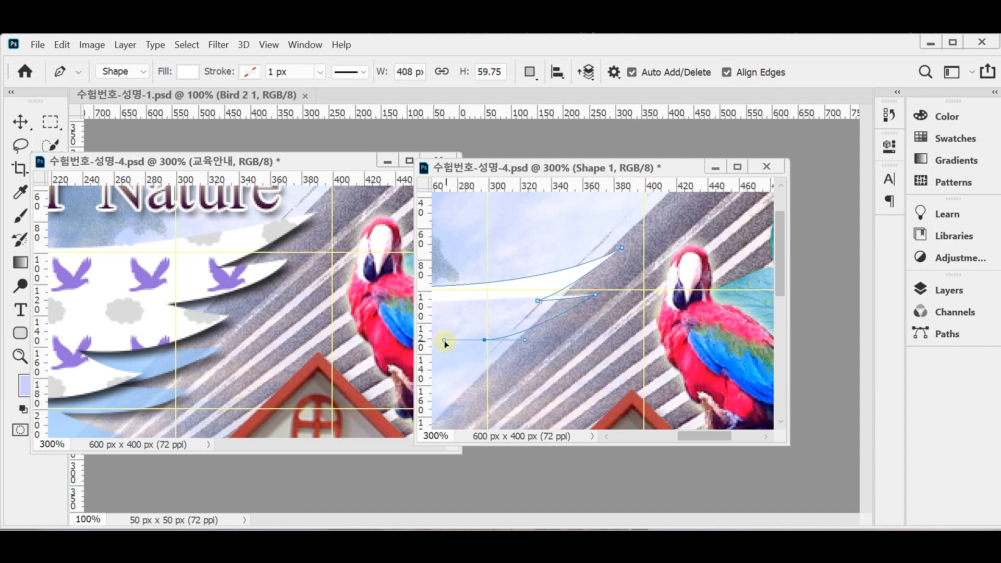
click(485, 342)
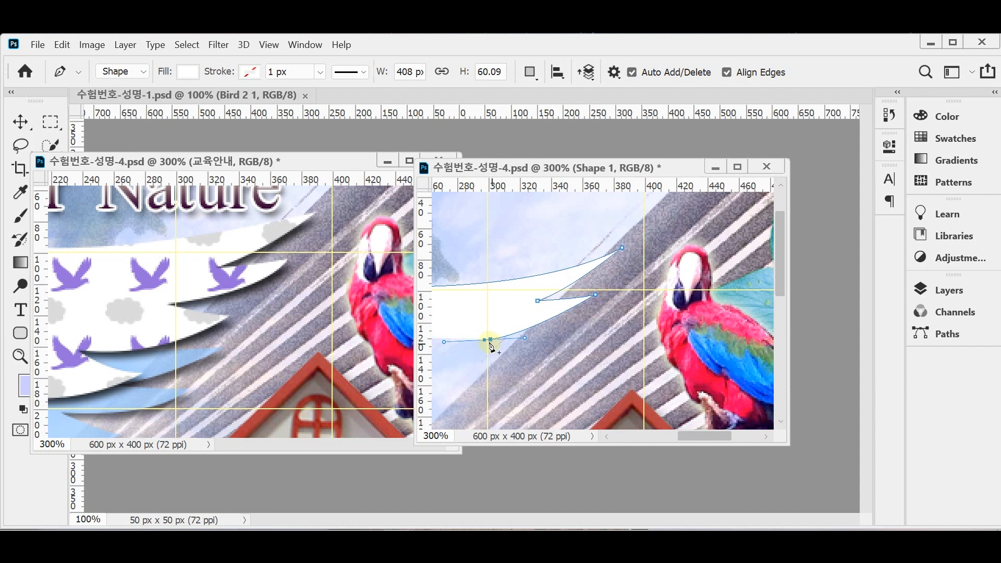
Step: Draw the third feather tip and curve its underside back to the next inner corner
mouse_move(548, 346)
mouse_down()
mouse_move(567, 343)
mouse_move(551, 346)
mouse_up()
click(549, 346)
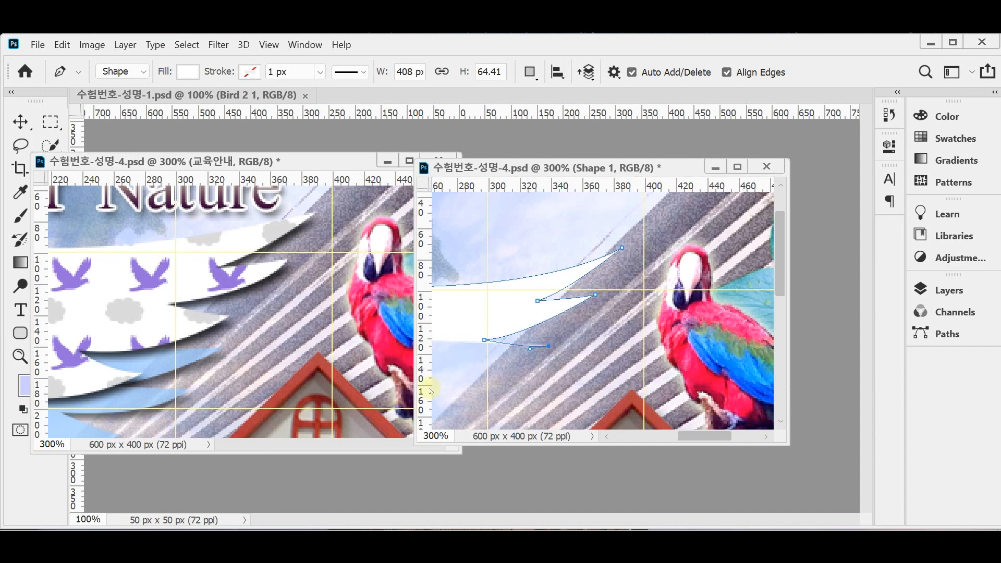
drag(511, 364, 582, 341)
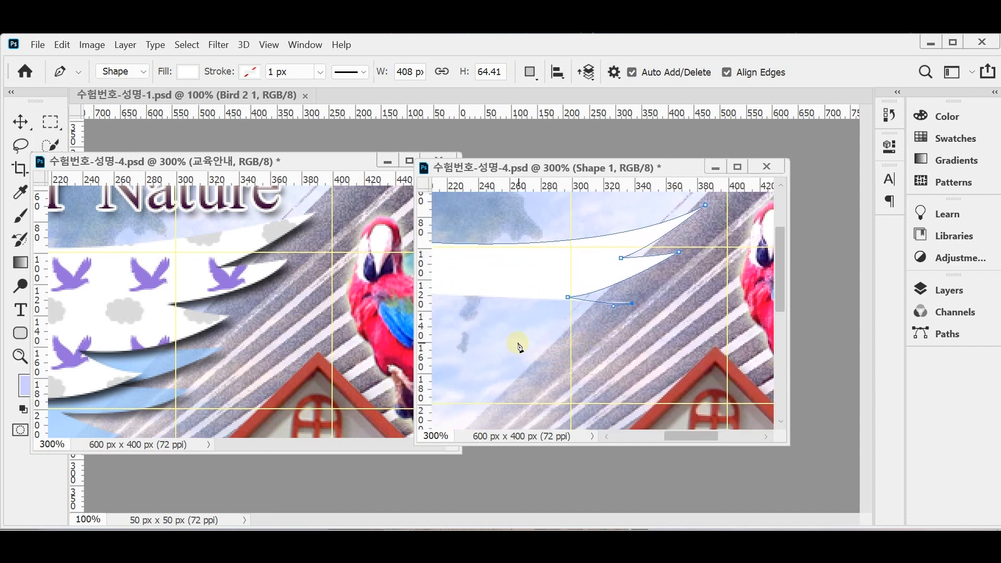
drag(519, 344, 461, 345)
click(519, 344)
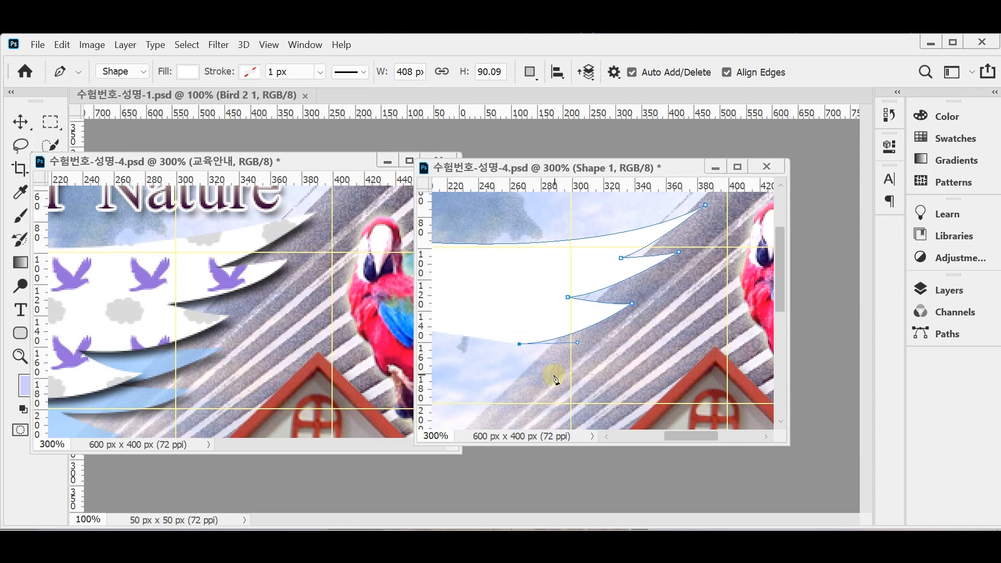
drag(519, 345, 562, 346)
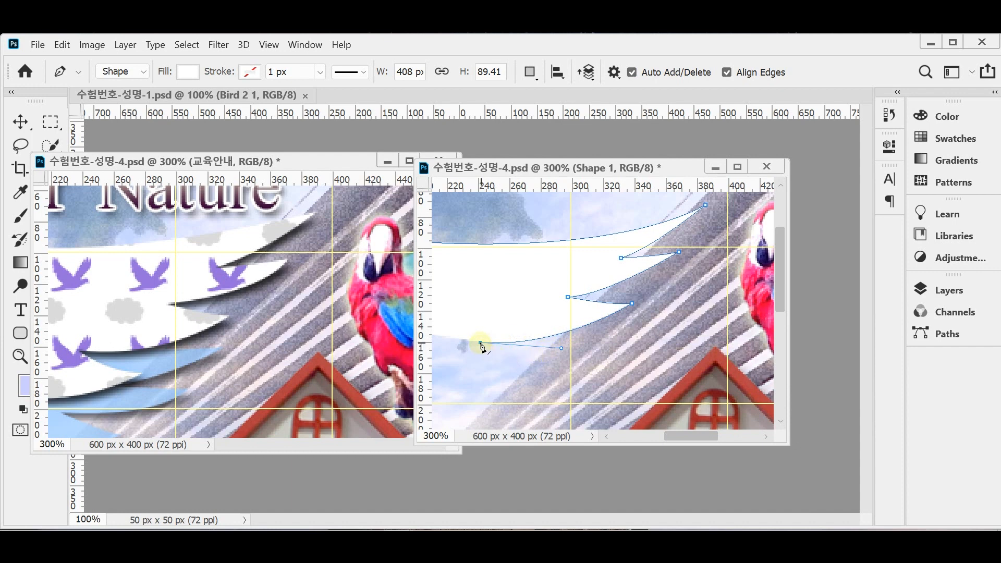
Step: Draw the fourth feather and its inner corner, with the reference and the working document both at 100% zoom
drag(535, 368, 610, 364)
alt+click(535, 367)
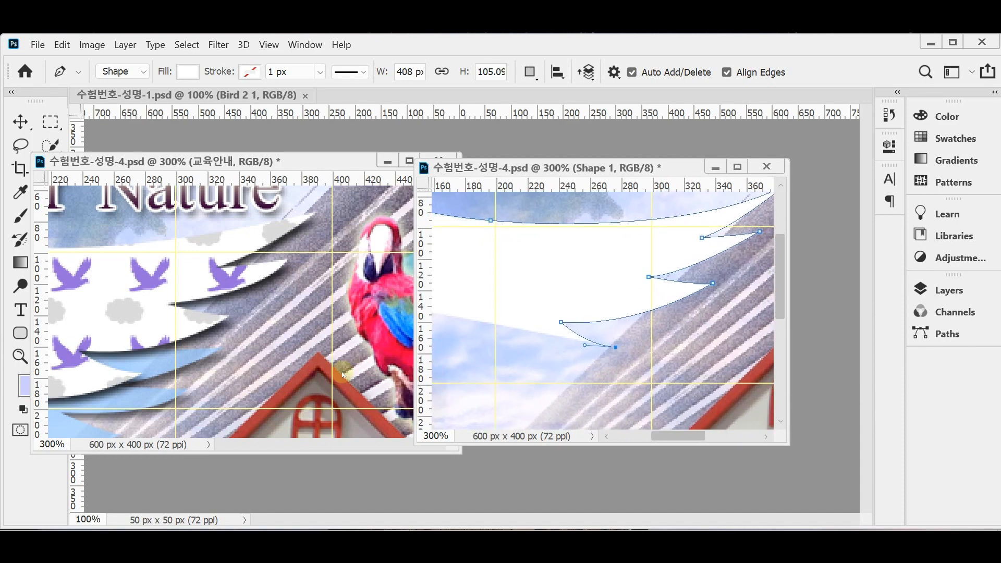
click(366, 378)
key(ctrl+minus)
key(ctrl+minus)
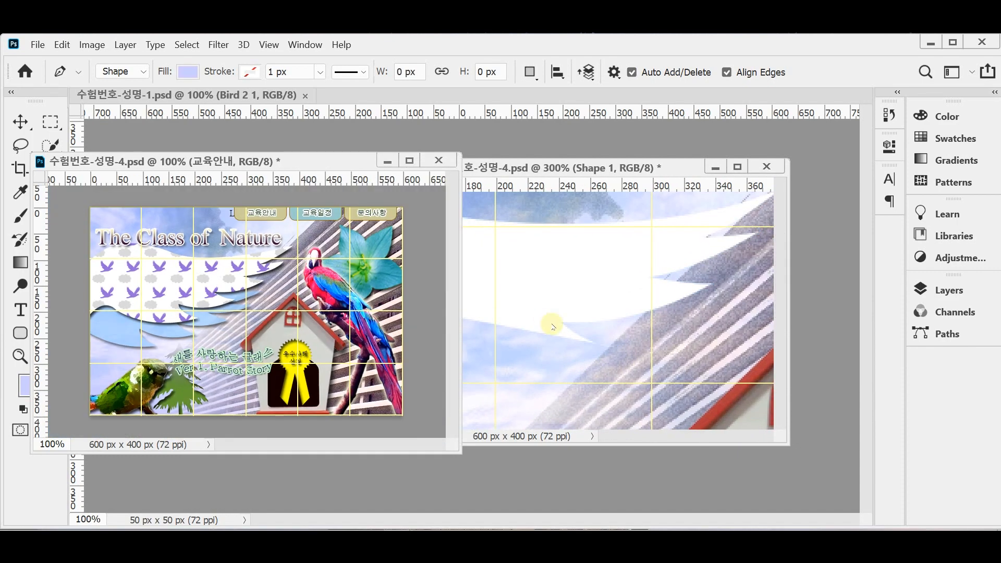
click(546, 322)
key(ctrl+minus)
drag(552, 349, 619, 329)
alt+click(618, 329)
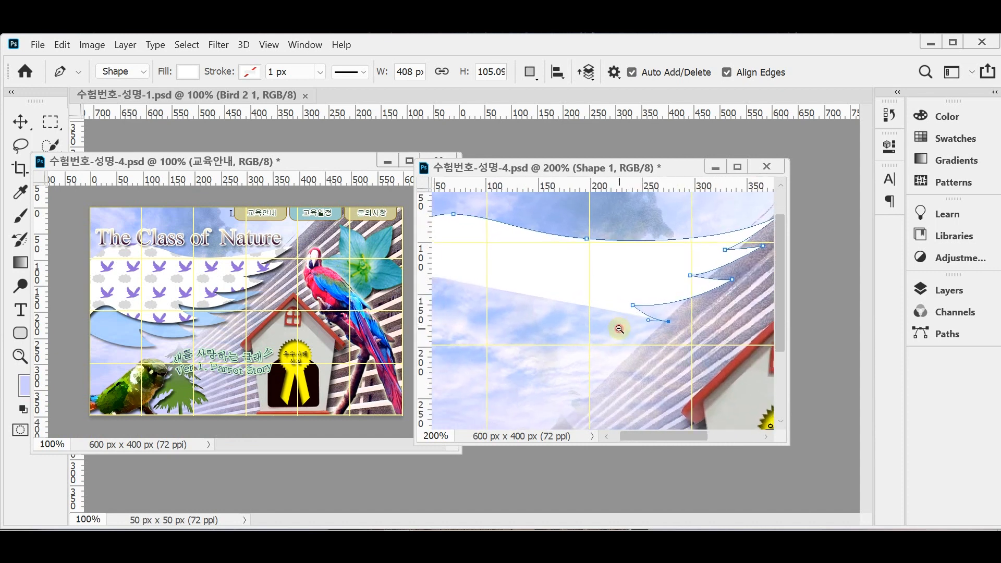
alt+click(619, 329)
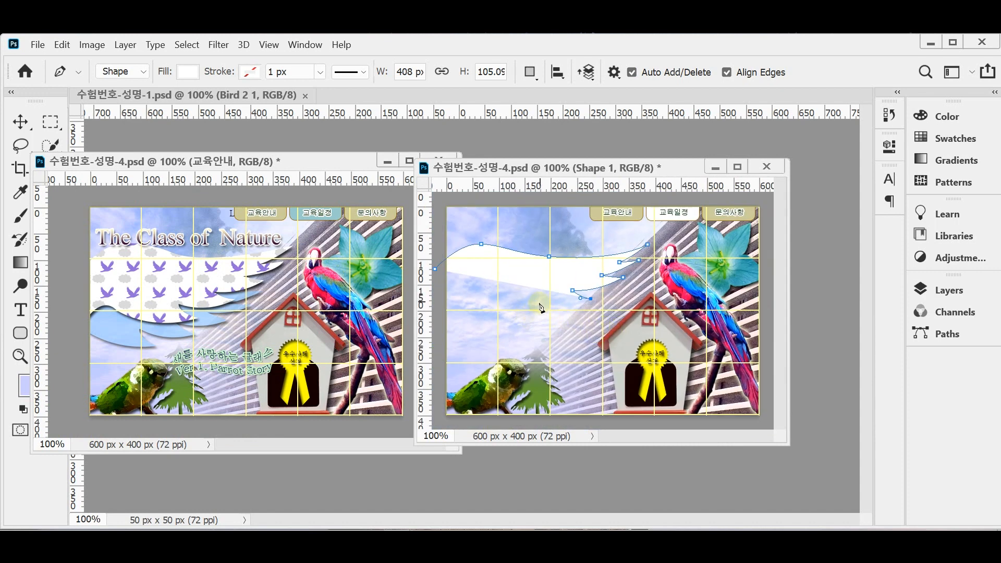
drag(538, 299, 508, 284)
click(538, 299)
Step: Draw the lowest feather and the wing's wavy lower edge past the canvas's left border, and close the path at about 158 px tall
drag(553, 322, 566, 327)
alt+click(553, 322)
drag(494, 322, 468, 310)
click(468, 311)
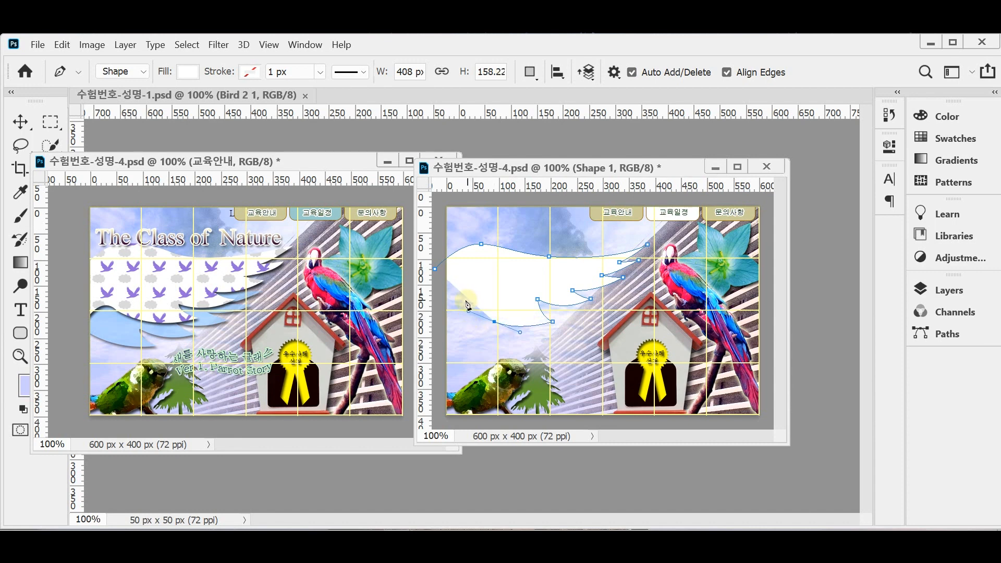
drag(464, 298, 457, 299)
click(439, 322)
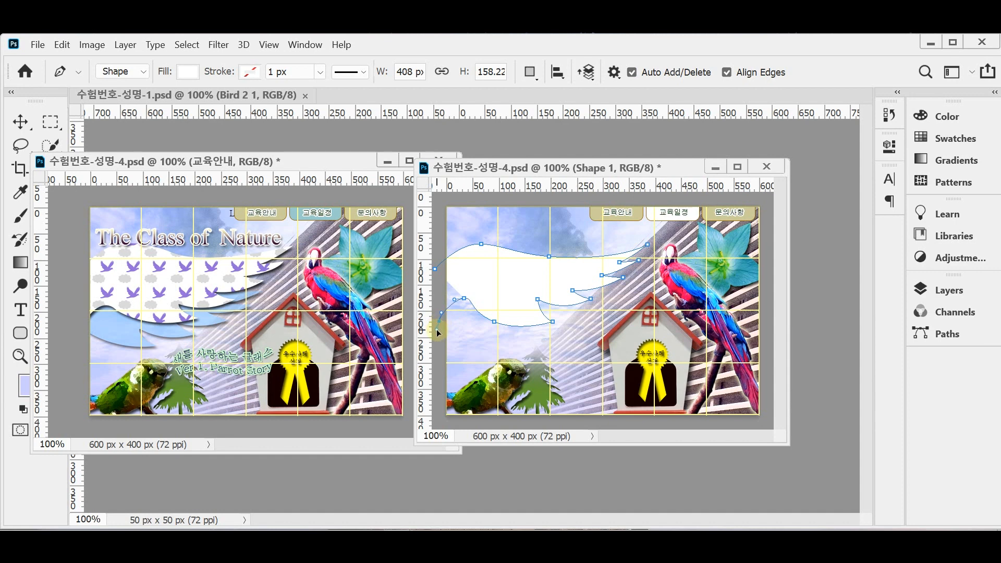
click(436, 271)
click(525, 327)
key(ctrl+z)
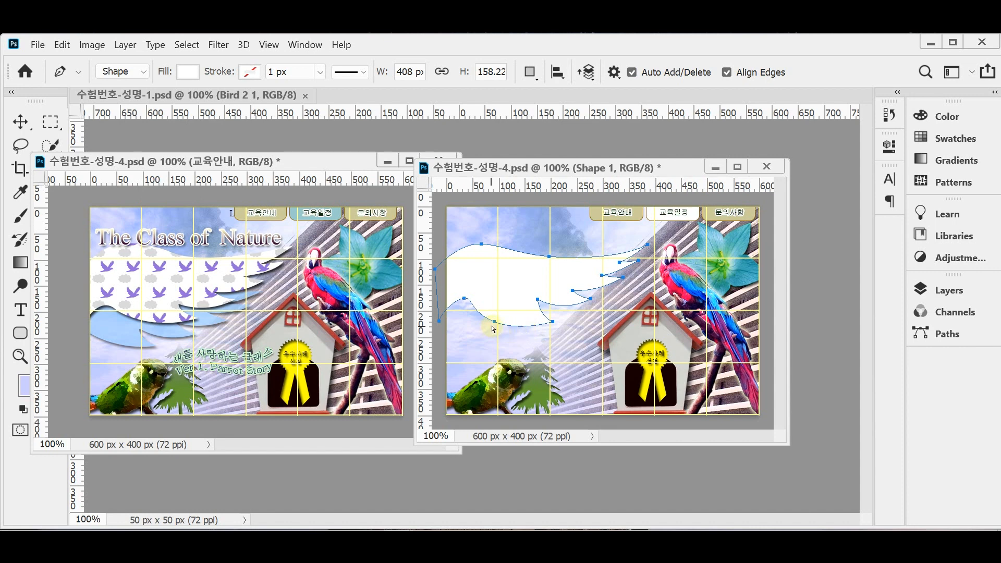
Step: Refine the anchors and handles of the two lowest feathers and the lower edge, bringing the wing to about 154 px tall
drag(494, 323, 524, 331)
alt+click(498, 324)
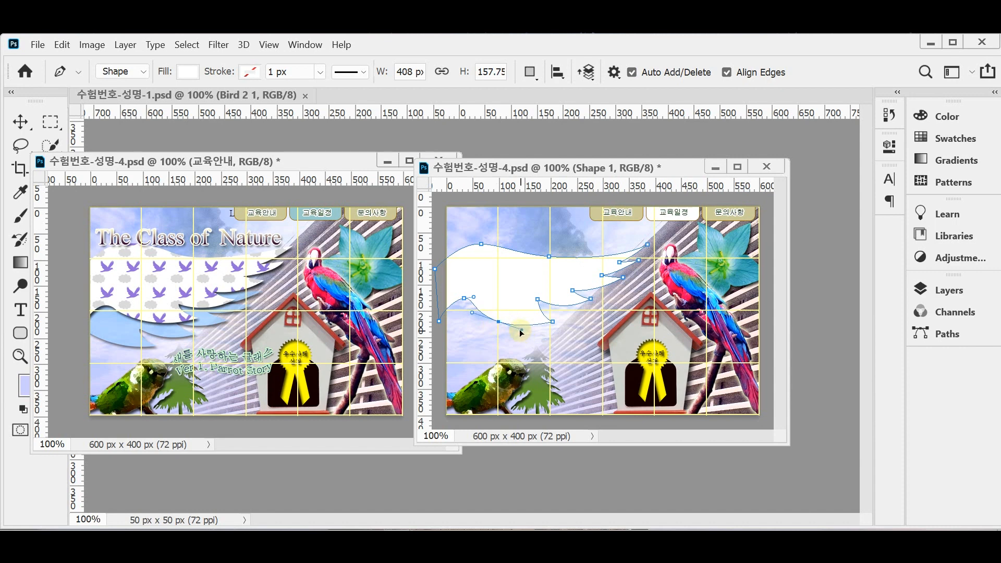
ctrl+click(553, 322)
drag(538, 300, 591, 303)
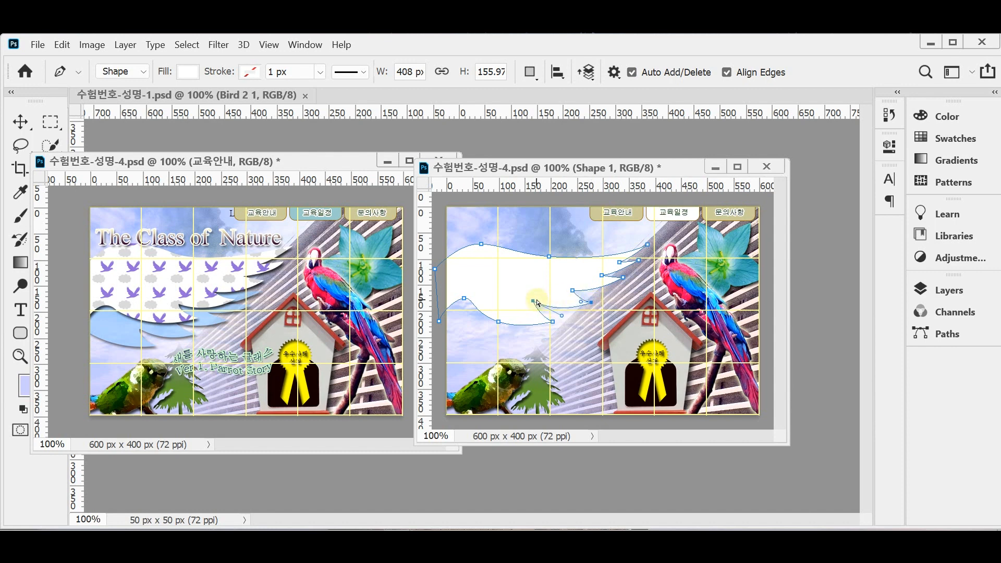
ctrl+click(571, 290)
drag(593, 305, 535, 312)
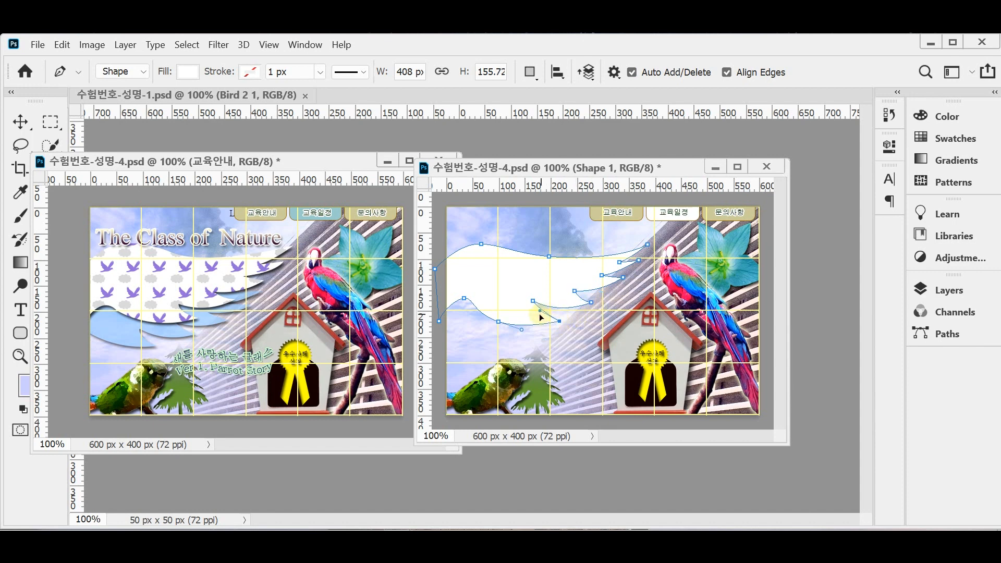
click(499, 322)
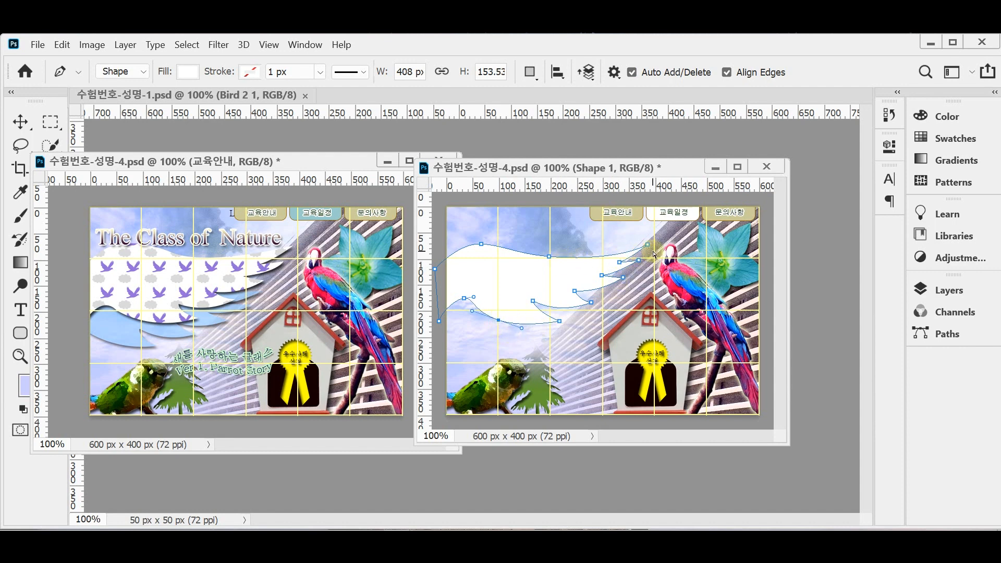
Step: Add a Drop Shadow to the wing with 75% opacity, 120° angle, 5 px distance and 5 px size
click(924, 292)
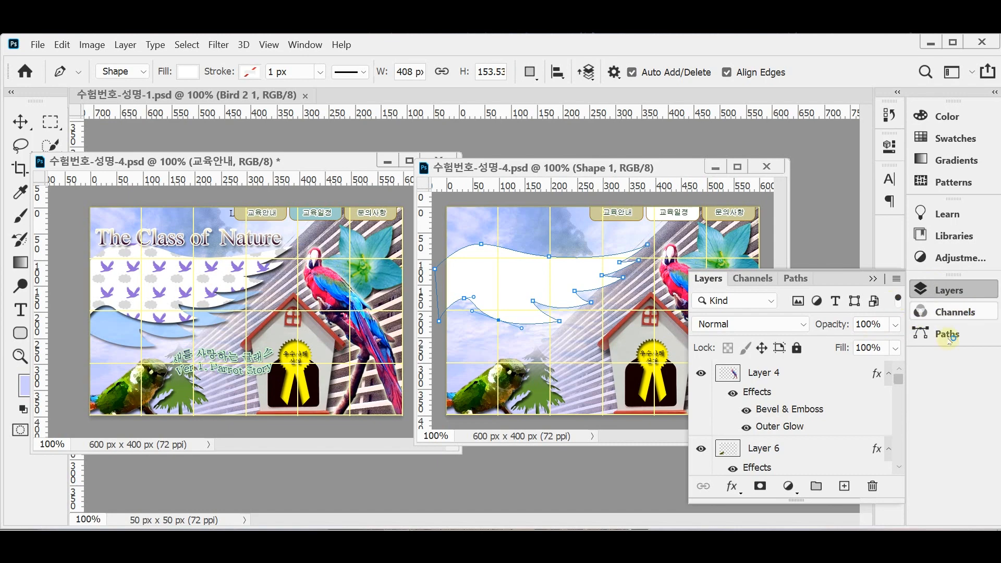
click(722, 492)
key(Escape)
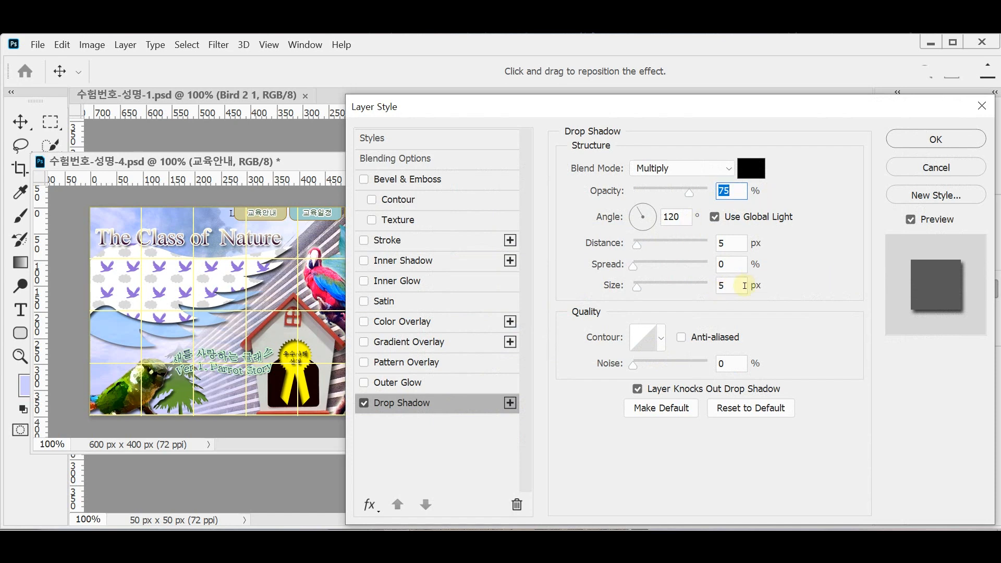
click(936, 139)
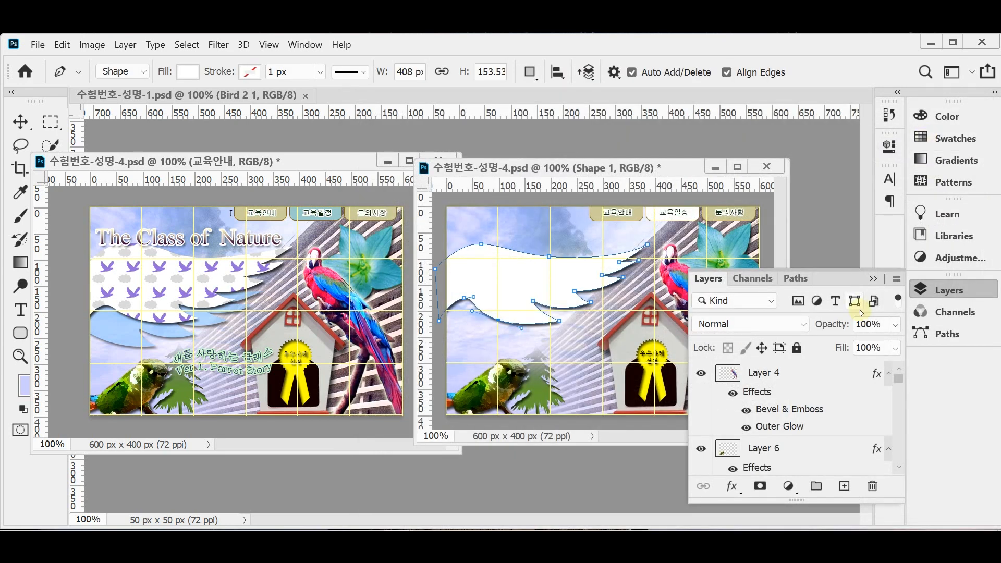
Step: Copy the selected wing path onto a new shape layer, and look up the Shape Layer Via Copy command
key(ctrl+j)
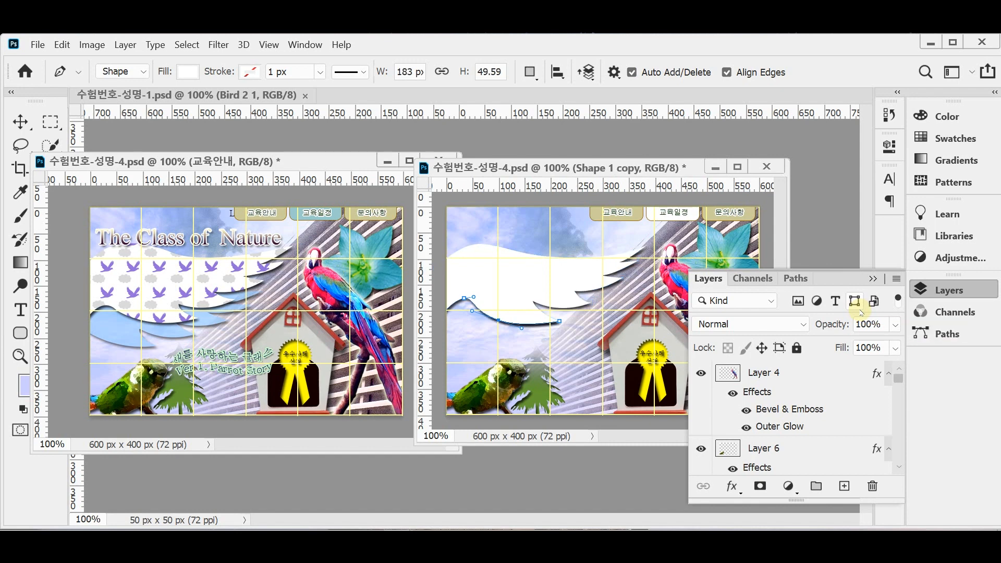
scroll(836, 415, down, 2)
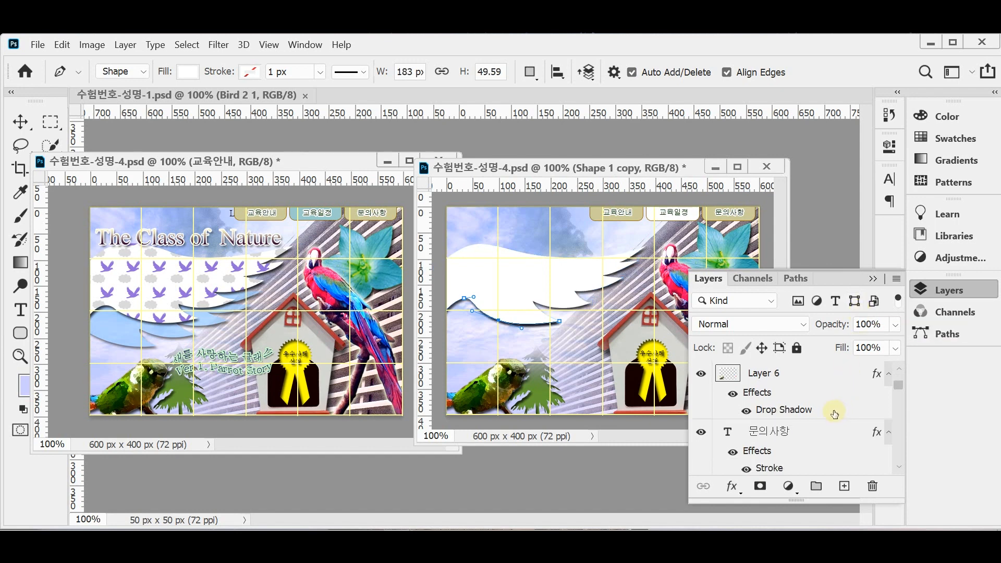
scroll(834, 413, down, 5)
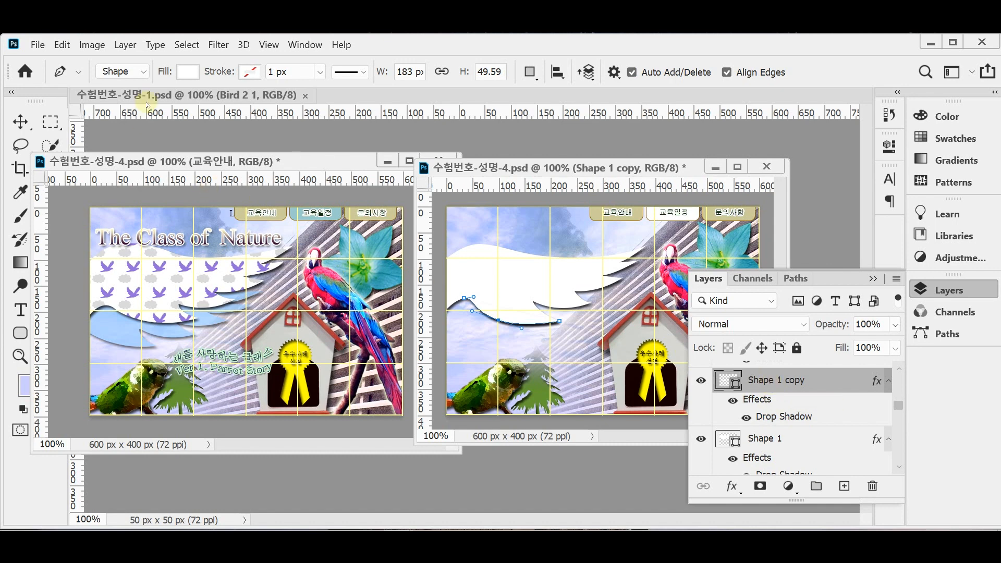
click(124, 45)
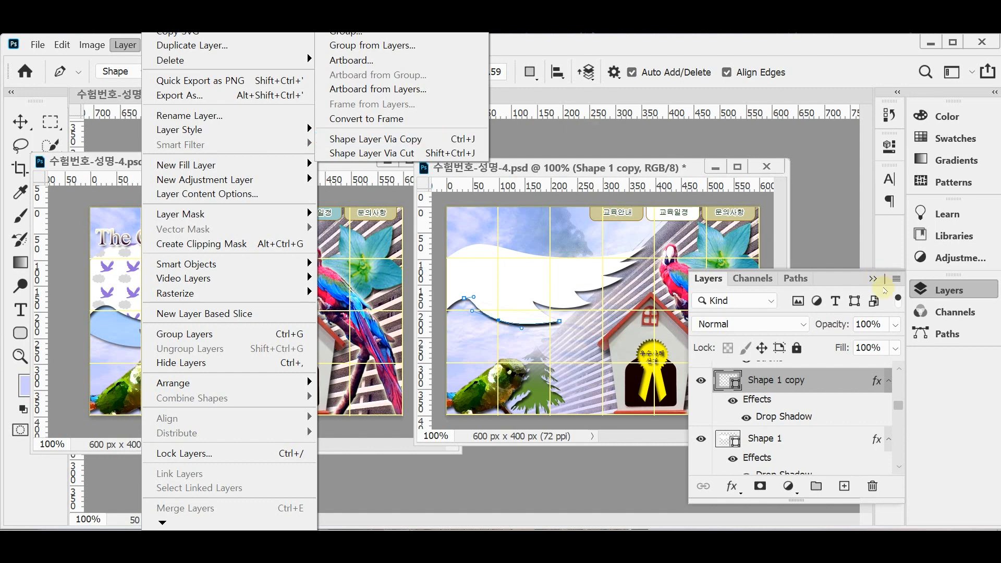
click(946, 296)
click(947, 293)
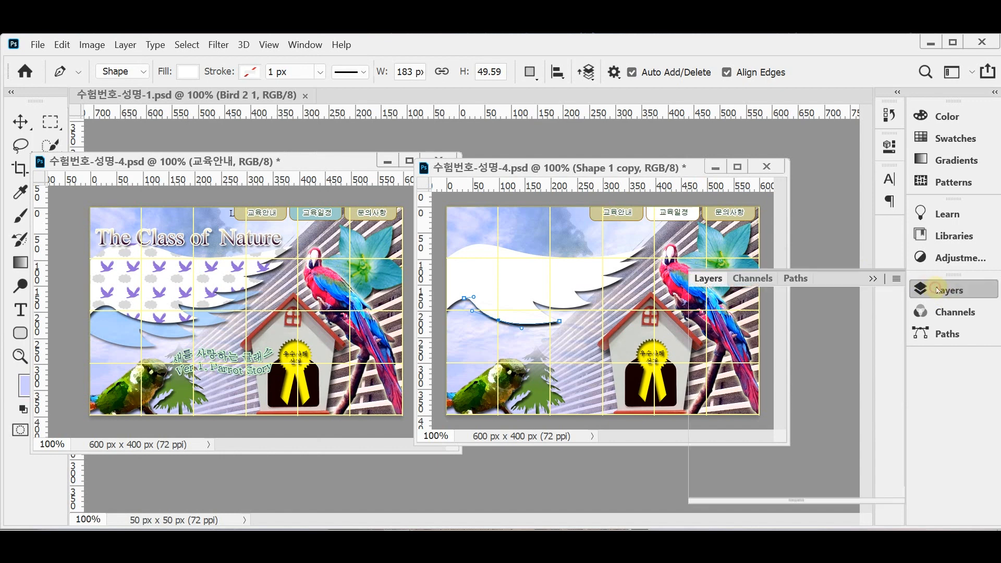
Step: Select the original wing layer, Shape 1, beneath its copy
click(960, 293)
click(961, 293)
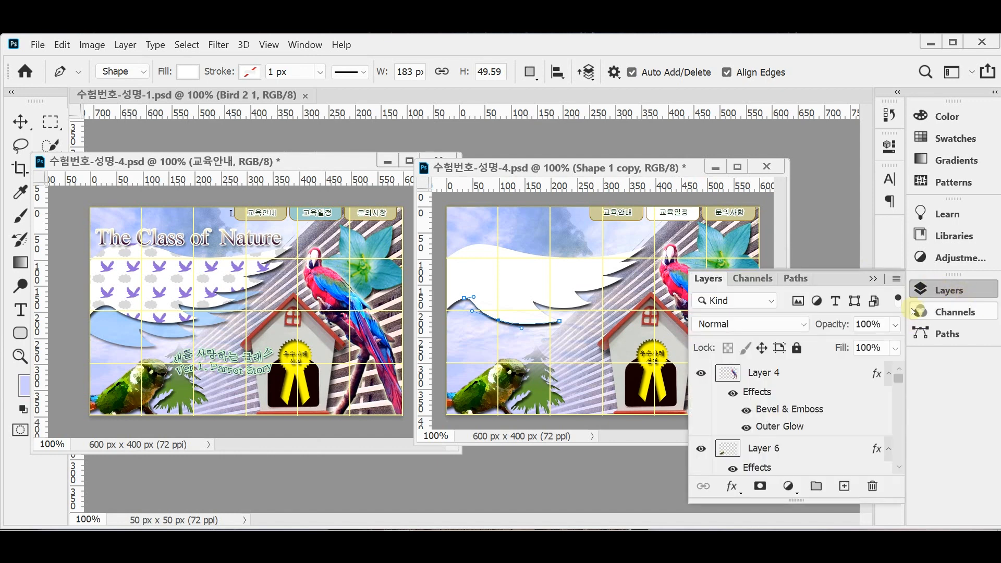
scroll(837, 417, down, 2)
scroll(835, 418, down, 3)
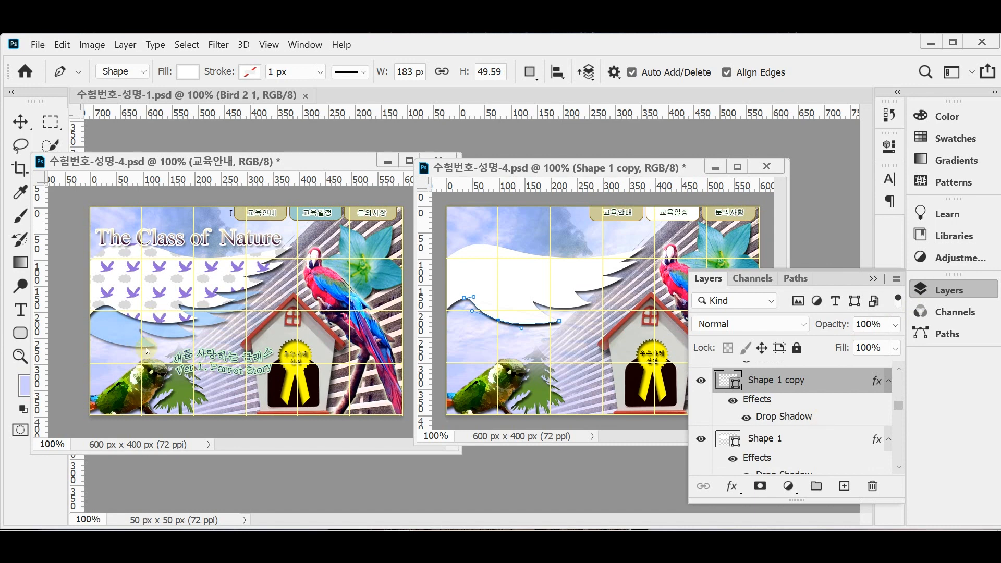
click(764, 444)
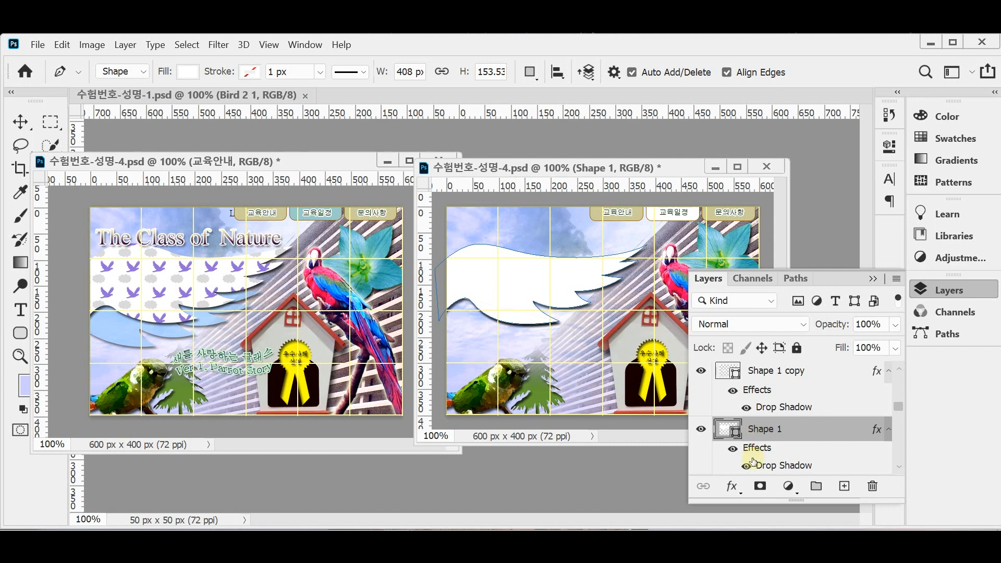
Step: Try moving the original wing down and to the left to X 159 px, Y 200 px with Free Transform, and cancel it
key(ctrl+t)
key(Down)
key(shift+Down)
key(shift+Down)
key(shift+Down)
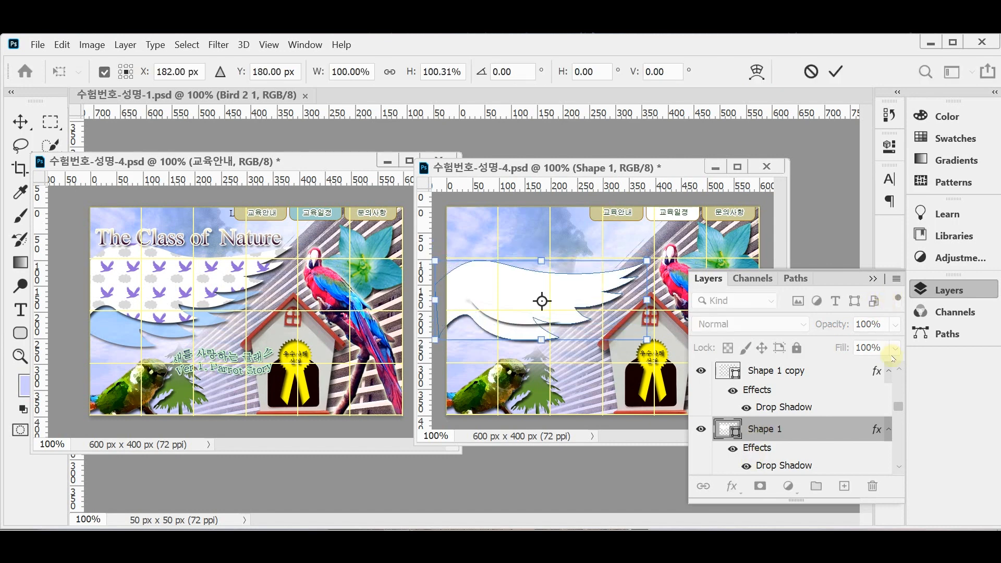
key(shift+Down)
key(Left)
key(Left)
key(Left)
key(shift+Down)
key(shift+Left)
key(shift+Left)
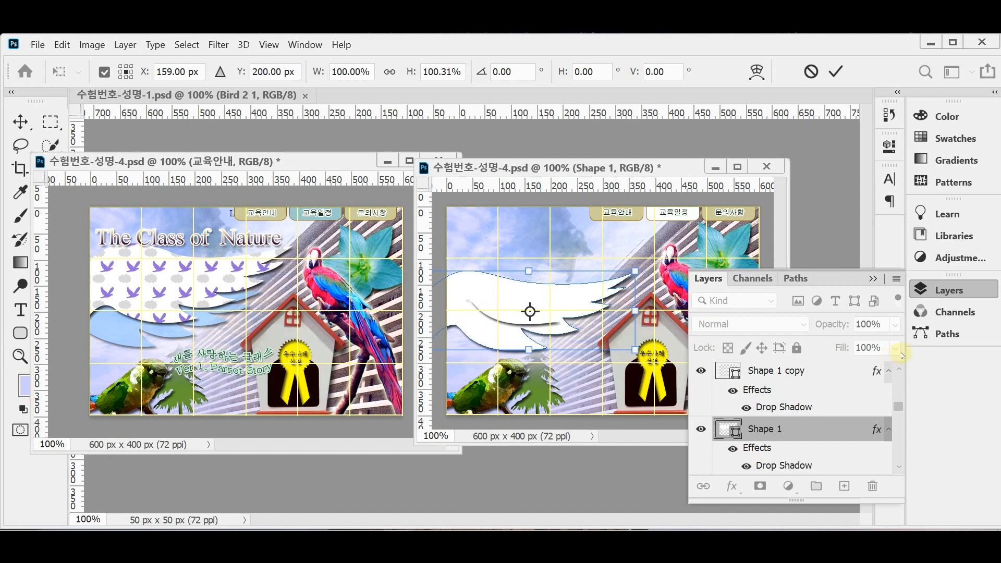
key(p)
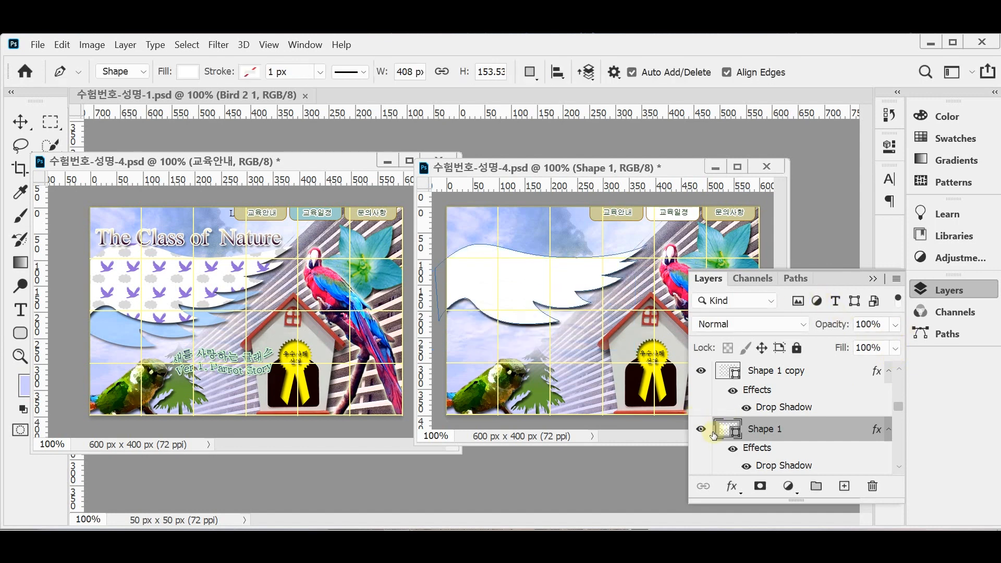
Step: Set the fill colour of the original wing layer, Shape 1, to #99ccff
double_click(722, 433)
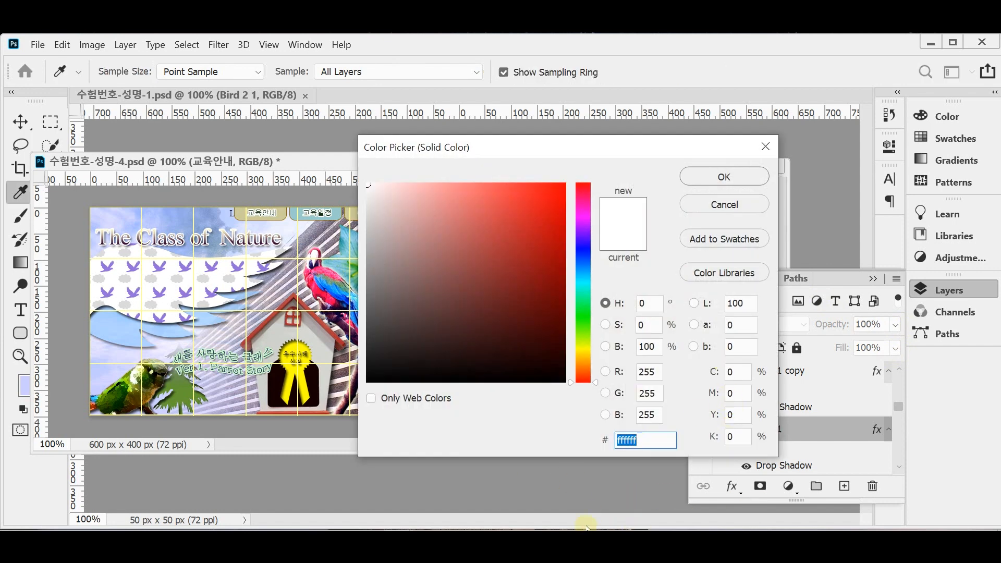
text(c)
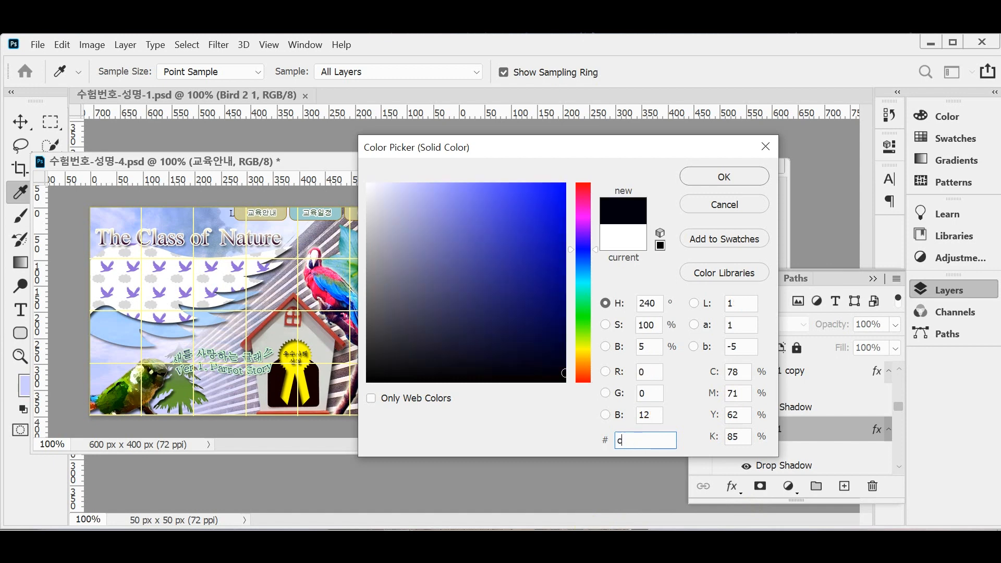
text(f)
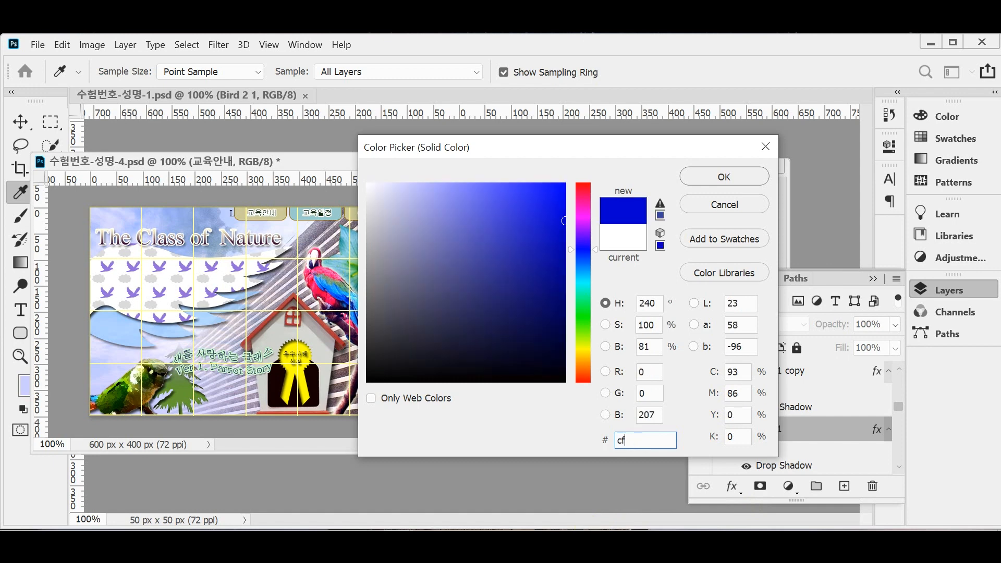
text(9)
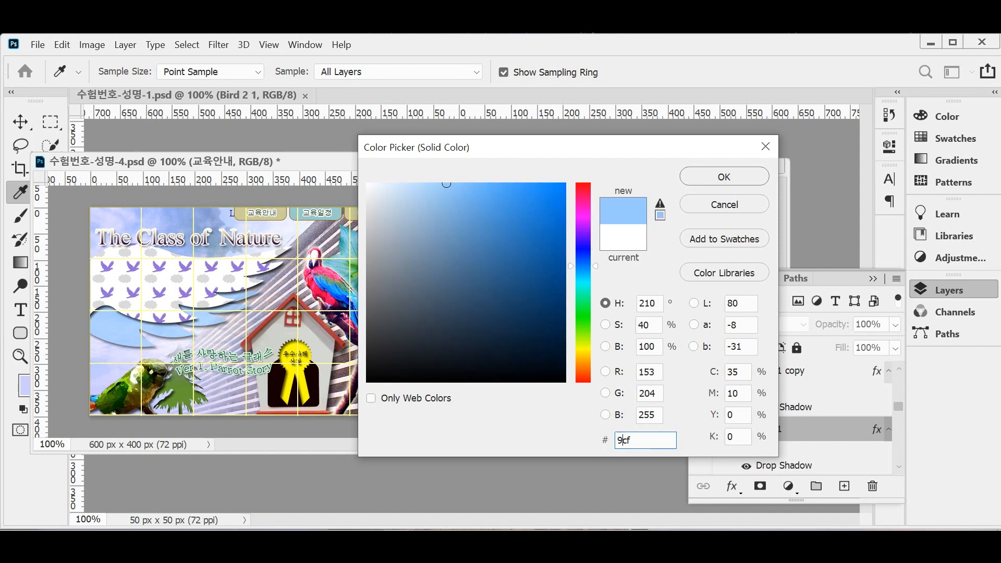
key(Return)
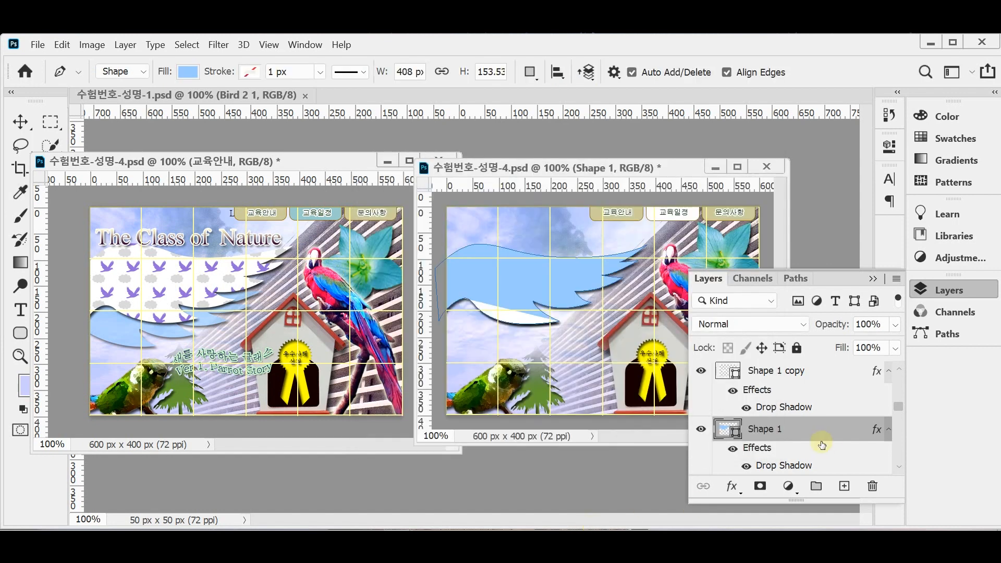
ctrl+click(726, 432)
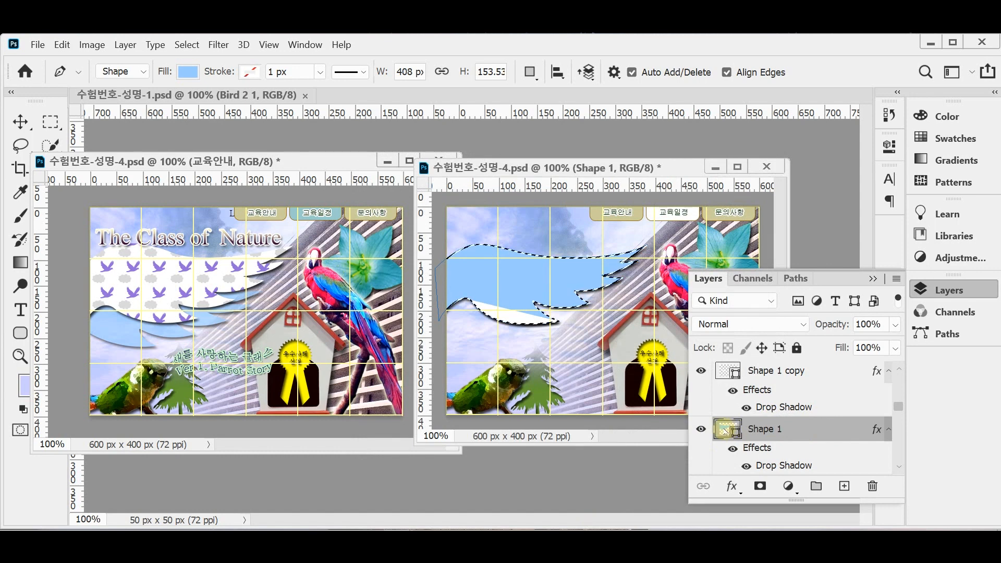
ctrl+alt+click(729, 373)
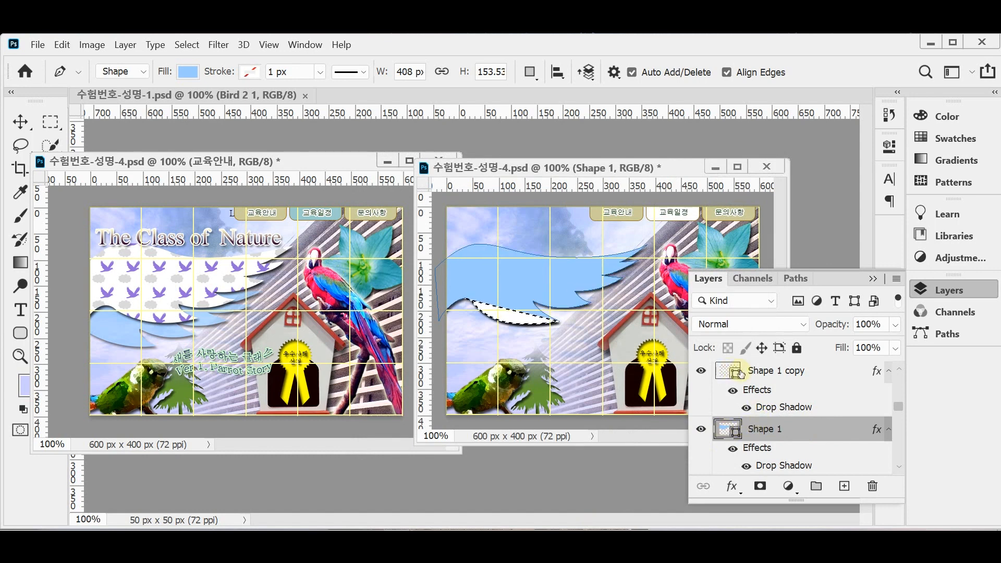
key(ctrl+d)
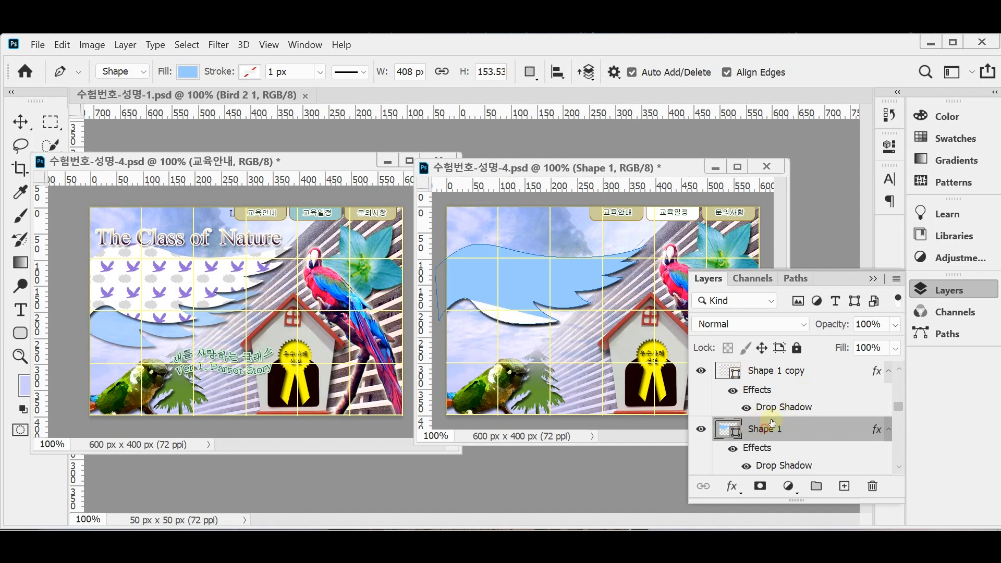
Step: Delete the white Shape 1 copy layer and duplicate the light blue Shape 1 wing layer
click(700, 371)
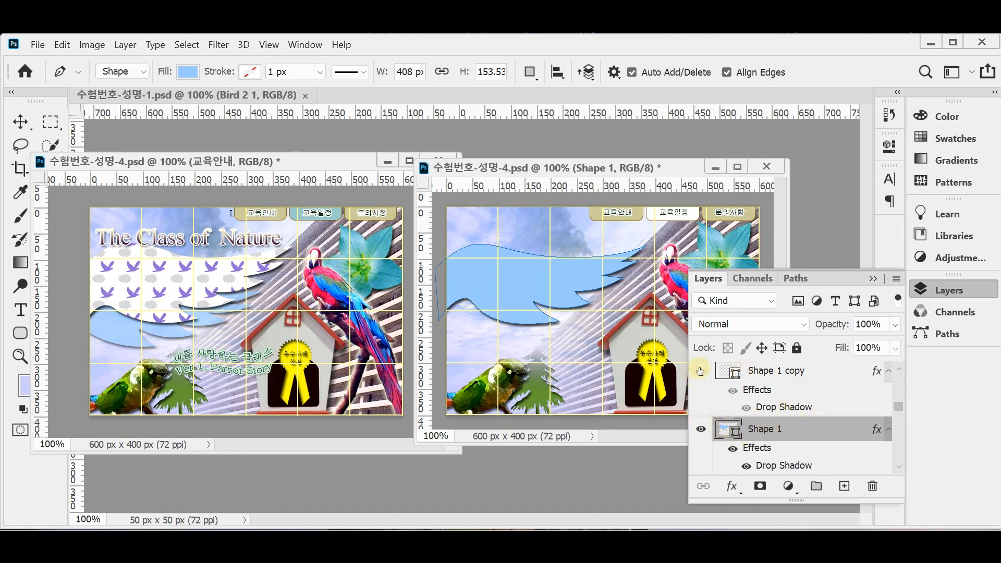
drag(869, 372, 872, 486)
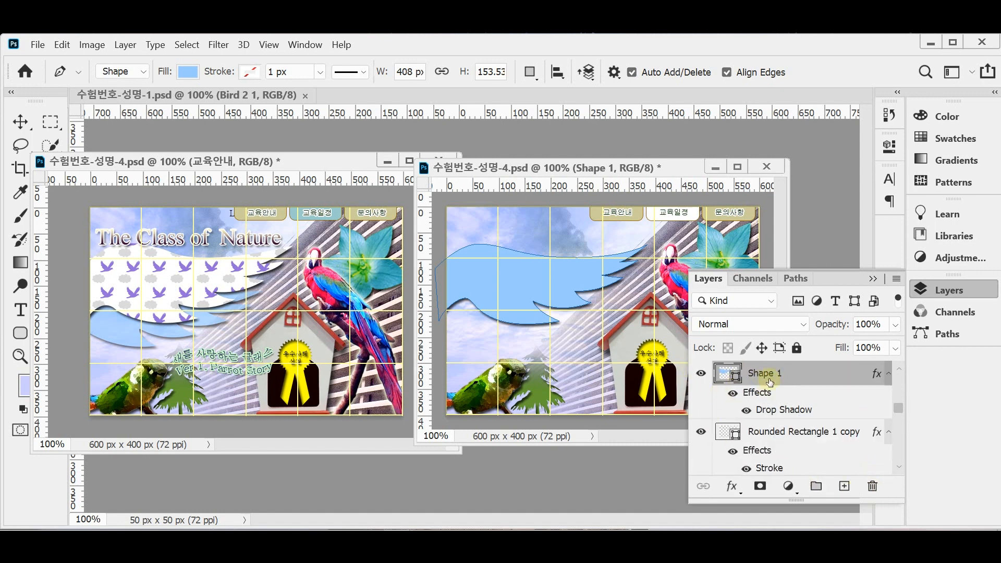
key(ctrl+j)
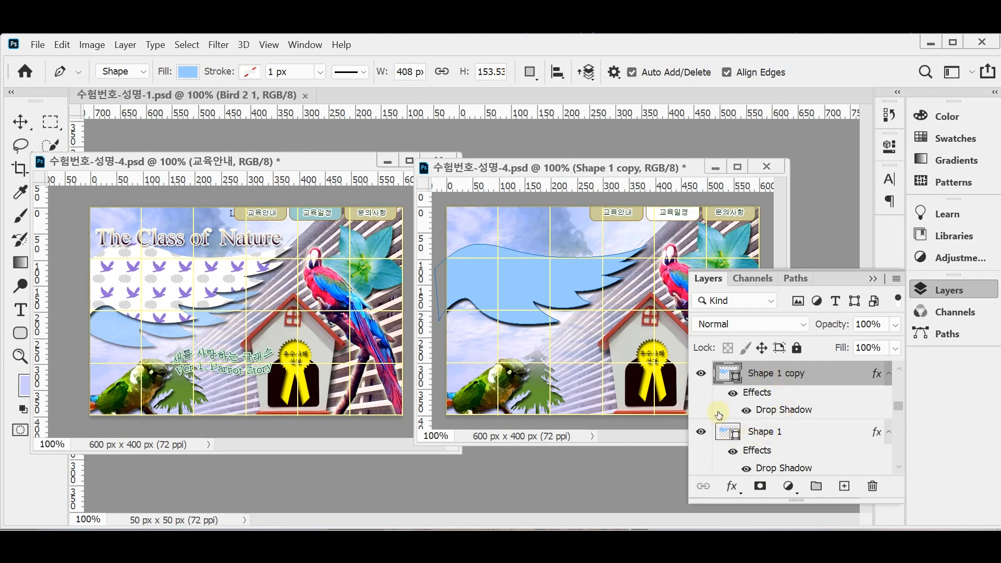
Step: Change the fill colour of the new wing copy above Shape 1 to white
double_click(721, 373)
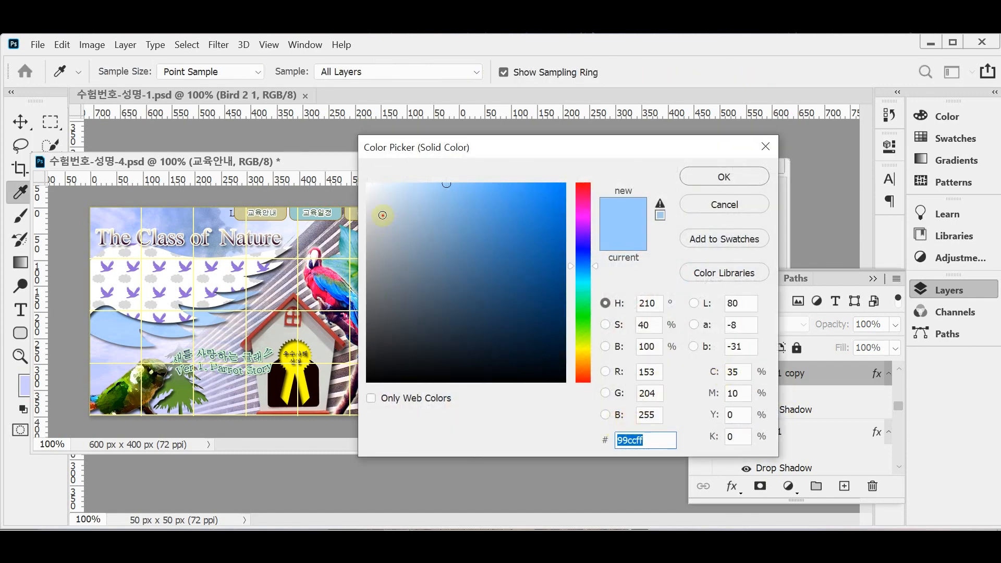
click(368, 184)
click(724, 177)
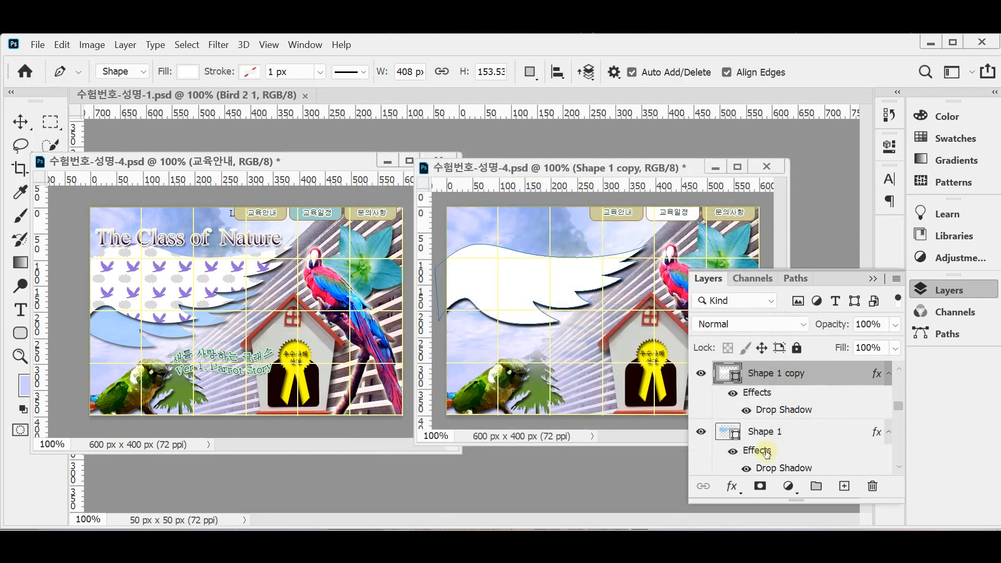
Step: Move the light blue Shape 1 wing down and to the left to X 113 px, Y 200 px with Free Transform
click(768, 431)
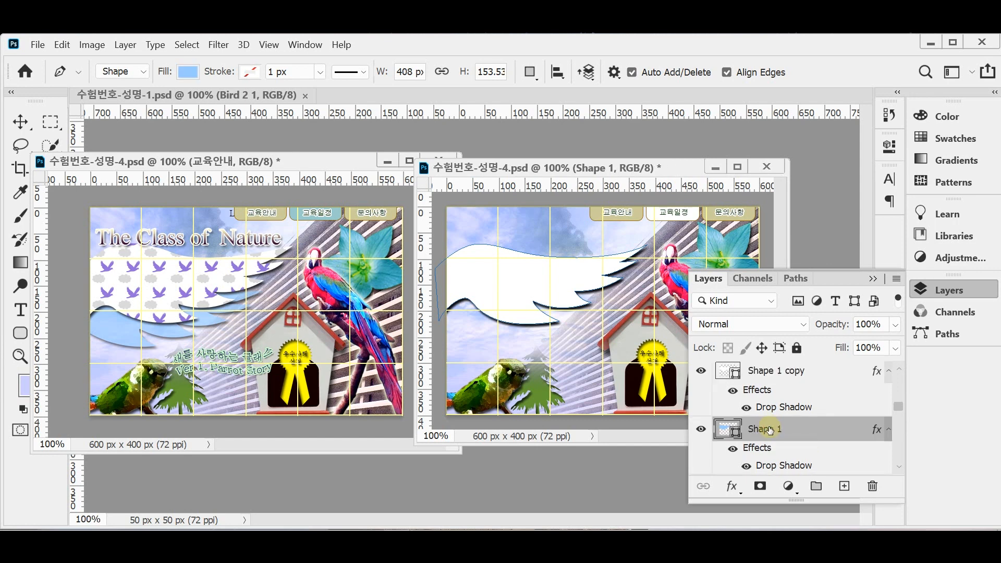
key(ctrl+t)
key(shift+Down)
key(shift+Down)
key(shift+Down)
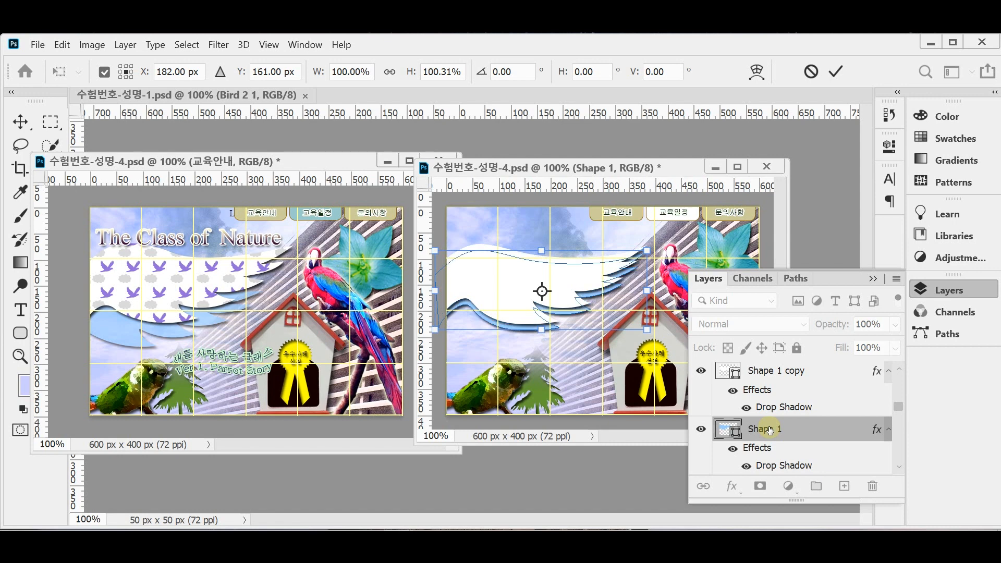
key(shift+Down)
key(shift+Down)
key(shift+Left)
key(shift+Left)
key(shift+Left)
key(shift+Left)
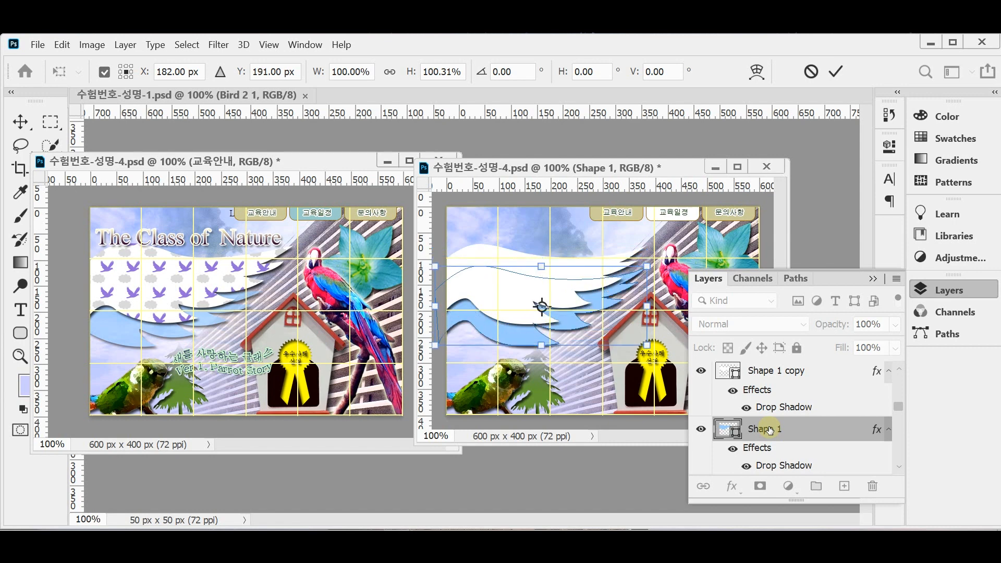
key(shift+Left)
key(shift+Down)
key(shift+Left)
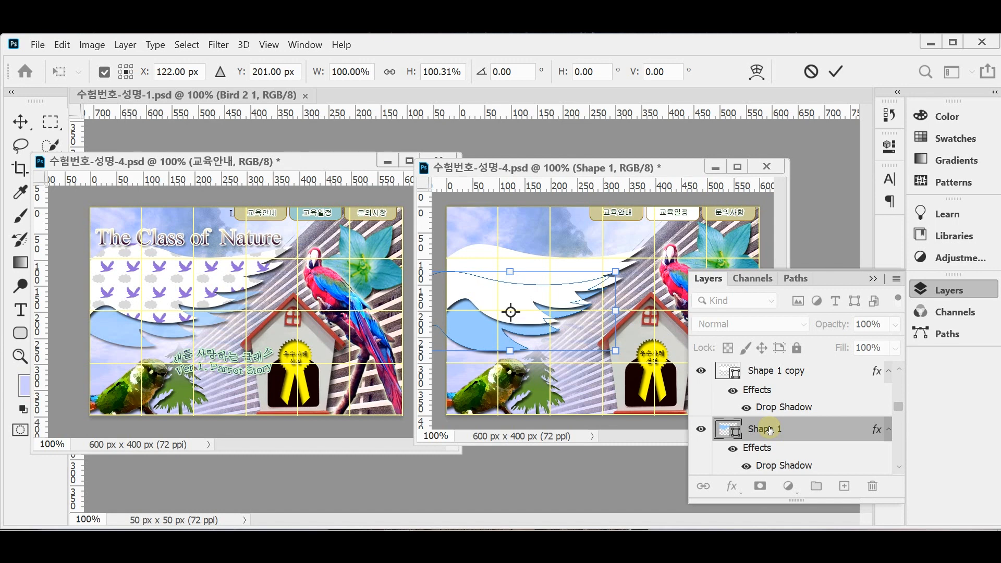
key(Up)
key(Up)
key(Up)
key(Left)
key(Left)
key(Left)
key(Left)
key(Left)
key(Left)
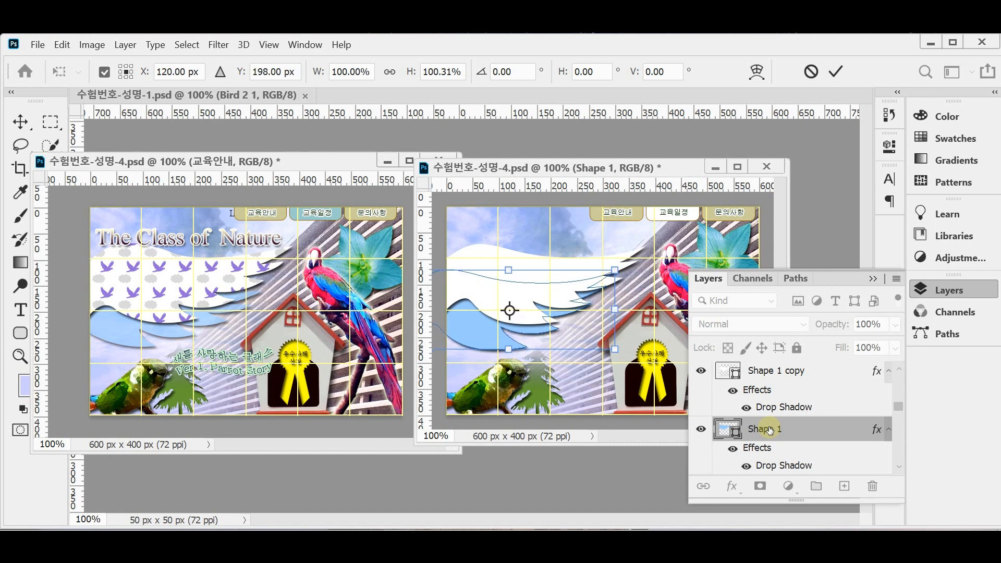
key(Up)
key(Up)
key(Left)
key(Left)
key(Down)
key(Down)
key(Down)
key(Left)
key(Down)
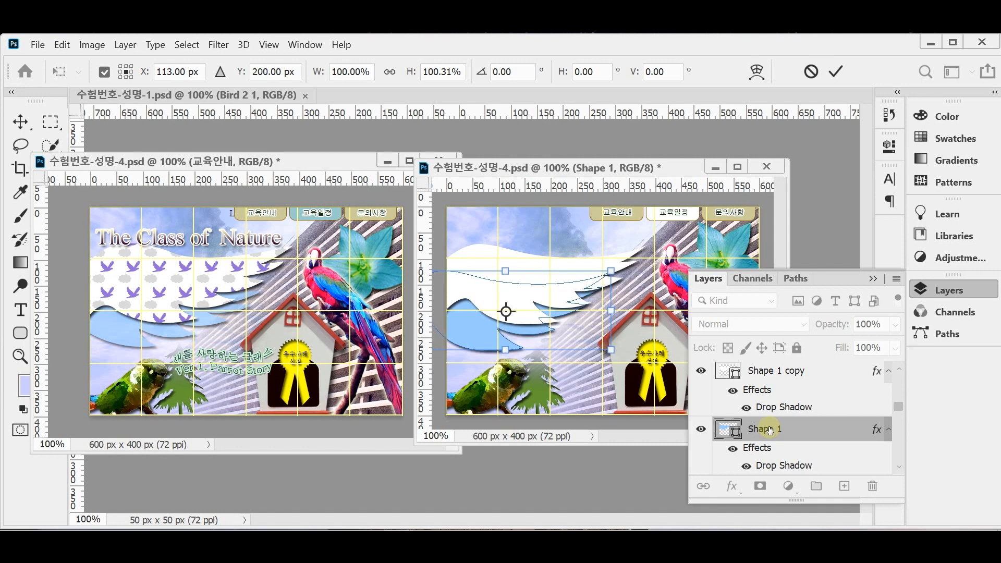
Step: Rotate the light blue wing about 9.56° clockwise with a slight shift to the right, and save the document
drag(636, 390, 622, 395)
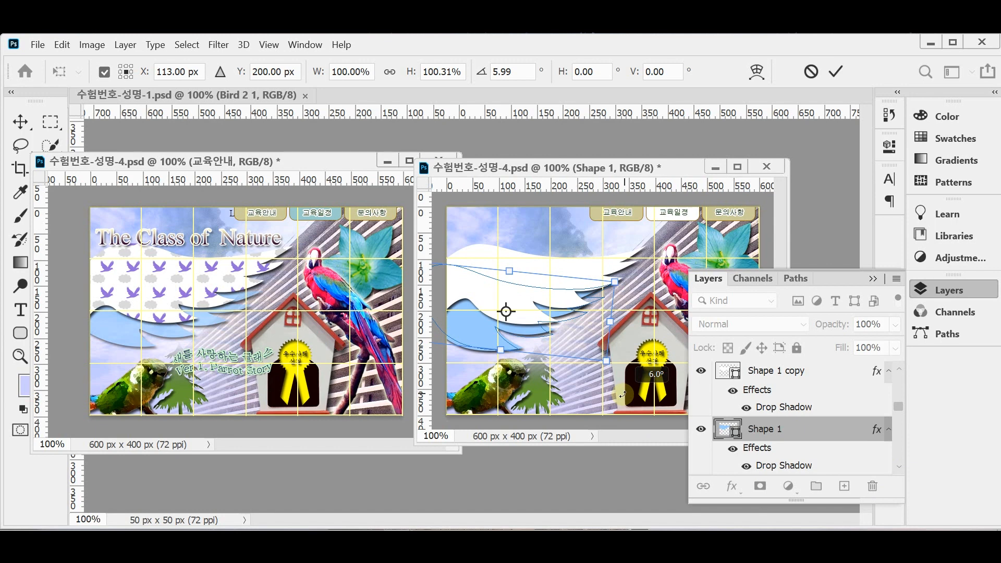
drag(621, 395, 615, 401)
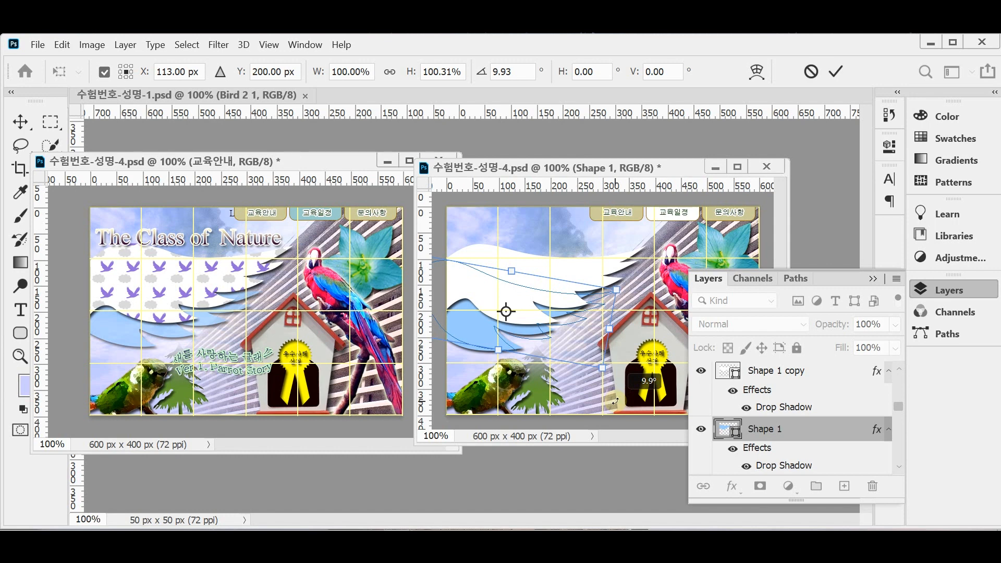
drag(615, 401, 617, 401)
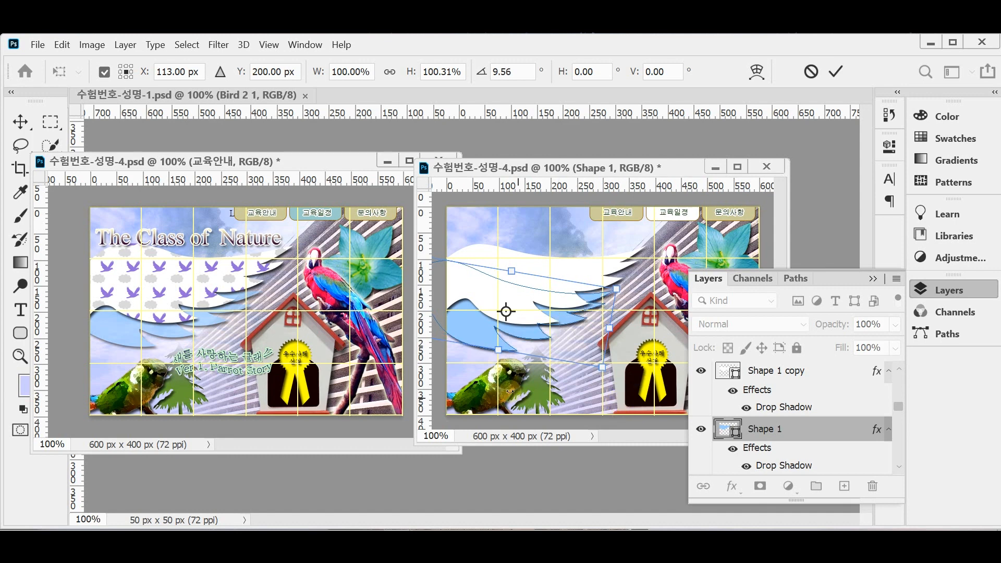
drag(482, 334, 489, 335)
key(Return)
key(ctrl+s)
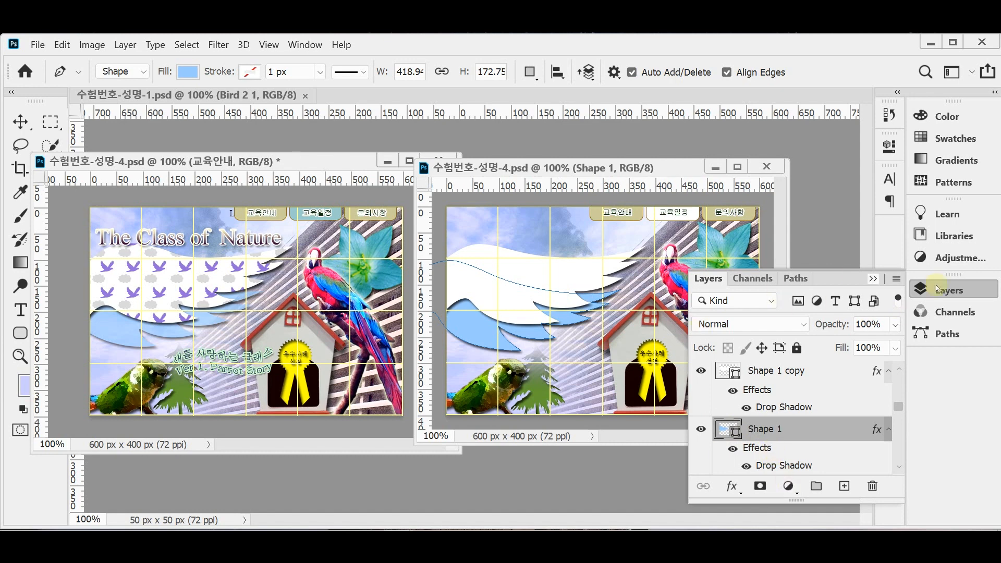
Step: Set the opacity of the light blue Shape 1 wing layer to 70%
click(822, 326)
text(70)
key(Return)
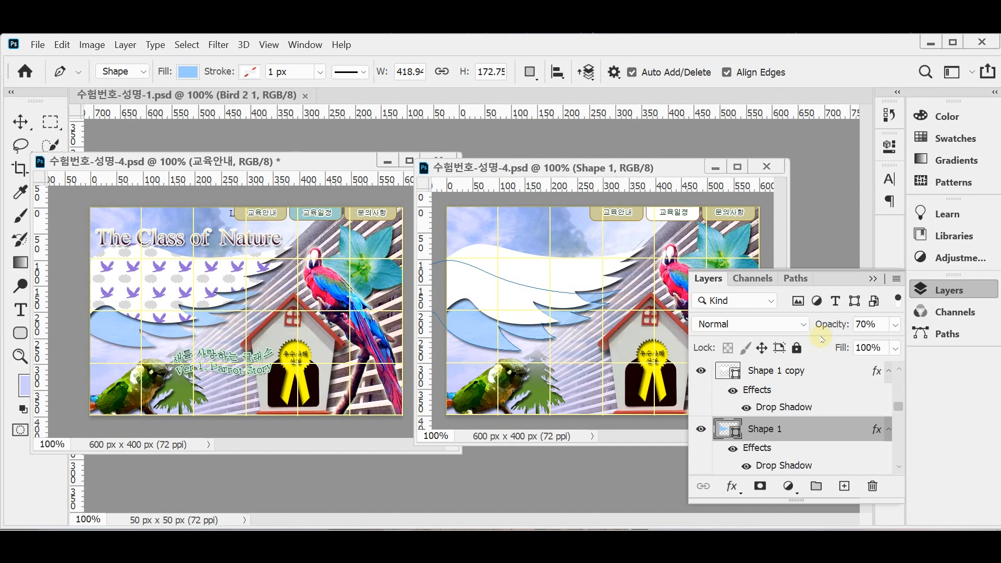
Step: Look up the fill colour of the middle 교육일정 menu button in the finished reference document
click(924, 289)
click(649, 215)
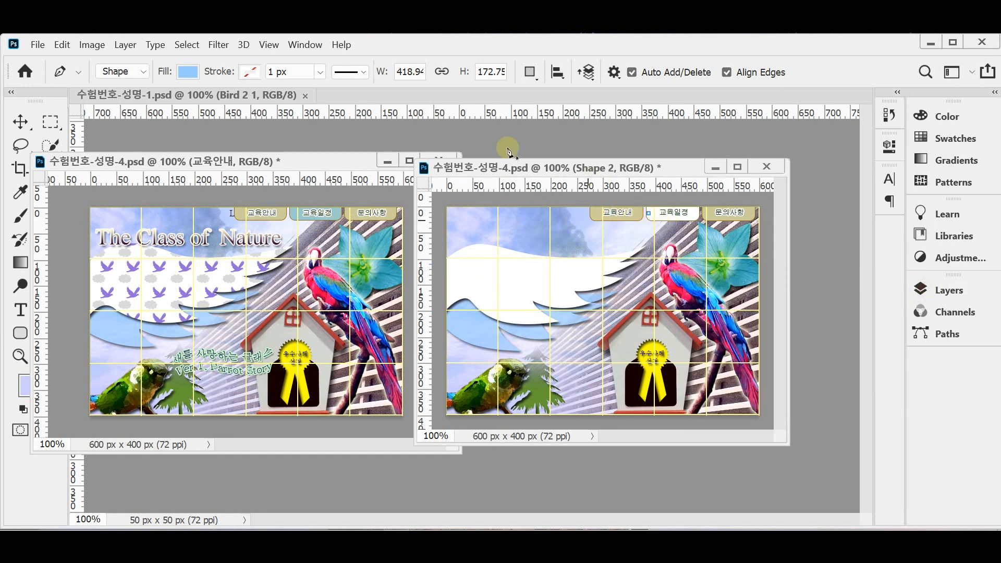
click(21, 122)
drag(651, 217, 339, 218)
click(945, 290)
scroll(783, 435, down, 8)
scroll(785, 427, up, 3)
scroll(786, 421, down, 6)
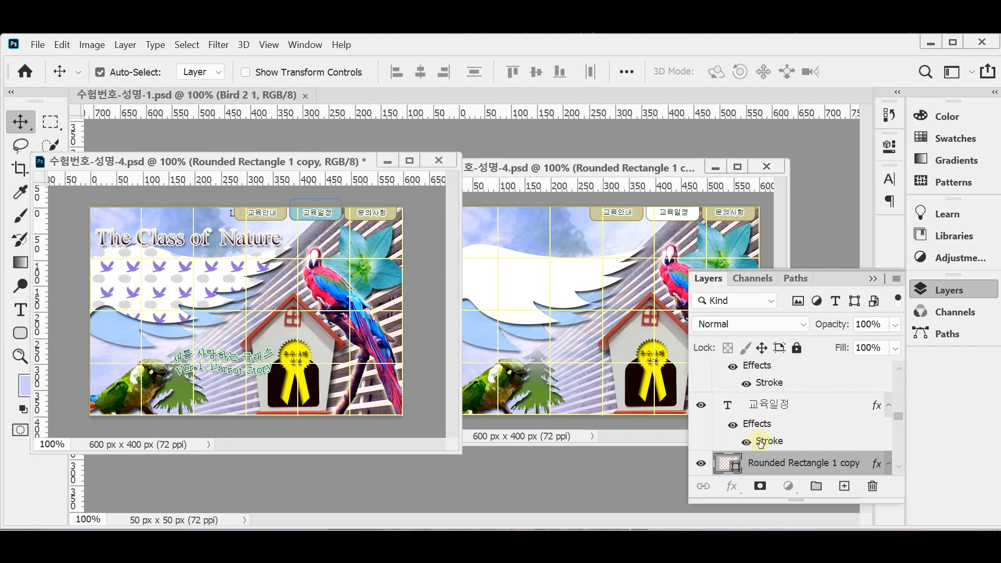
double_click(730, 463)
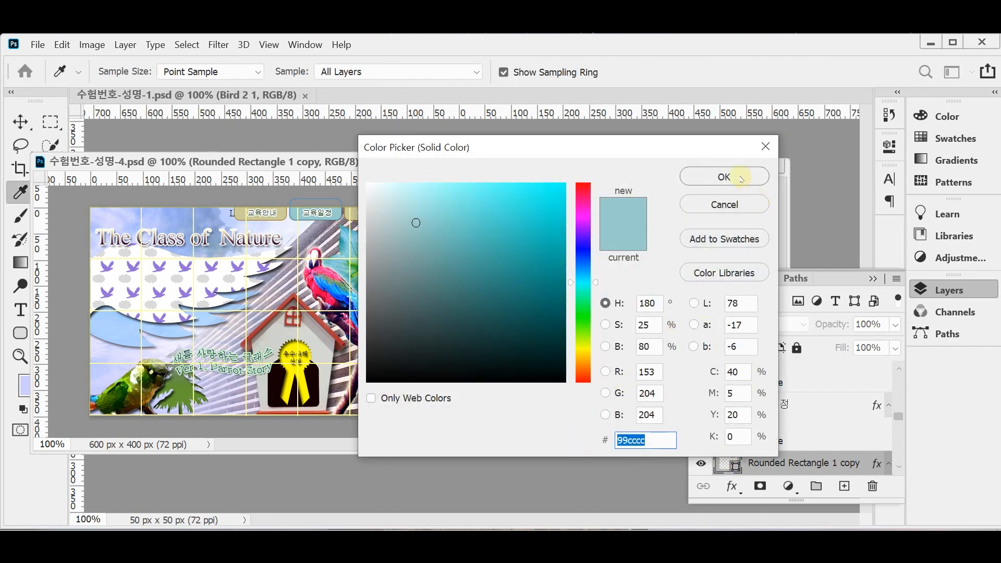
click(740, 179)
Step: Set the fill colour of the 교육일정 menu button in the working document to #99cccc
click(685, 213)
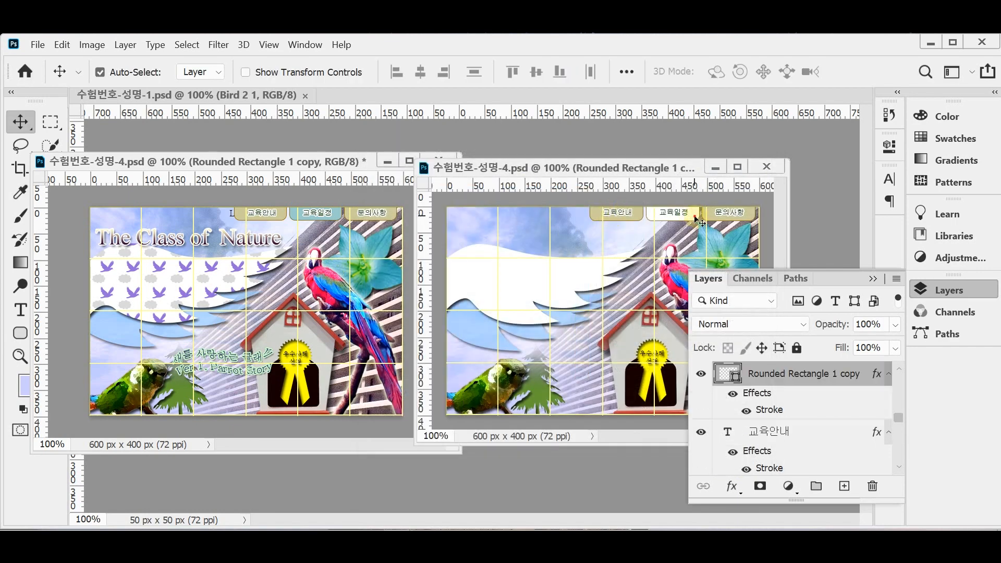
double_click(728, 373)
click(786, 183)
click(724, 176)
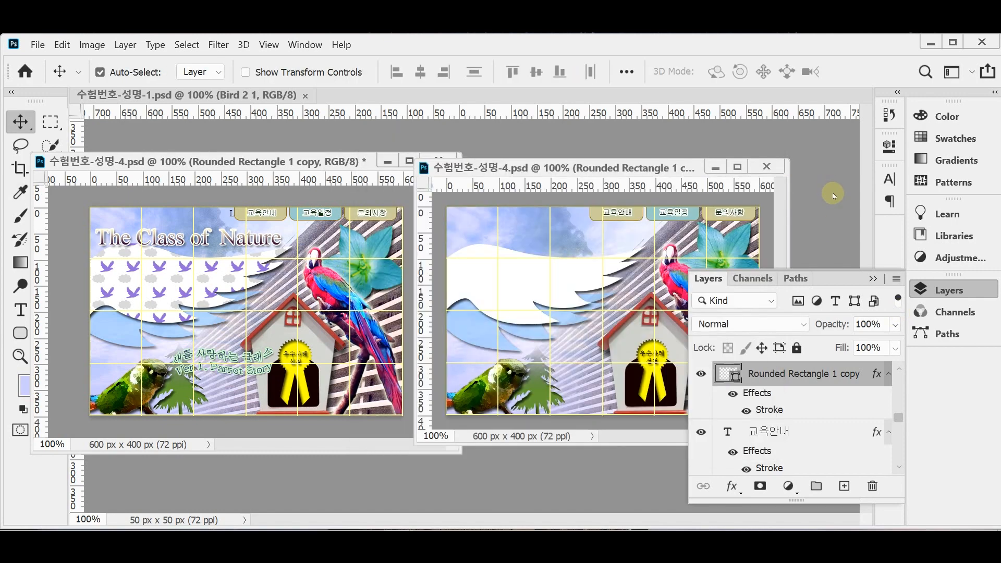
click(962, 290)
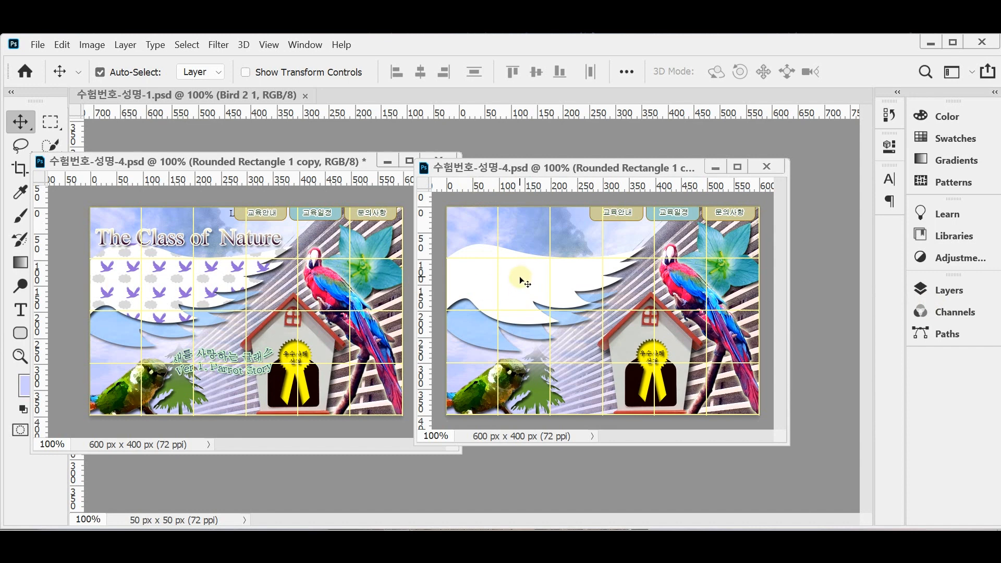
Step: Minimize the finished reference document and detach 수험번호-성명-1.psd into its own floating window
drag(523, 278, 181, 289)
drag(181, 286, 465, 309)
click(387, 162)
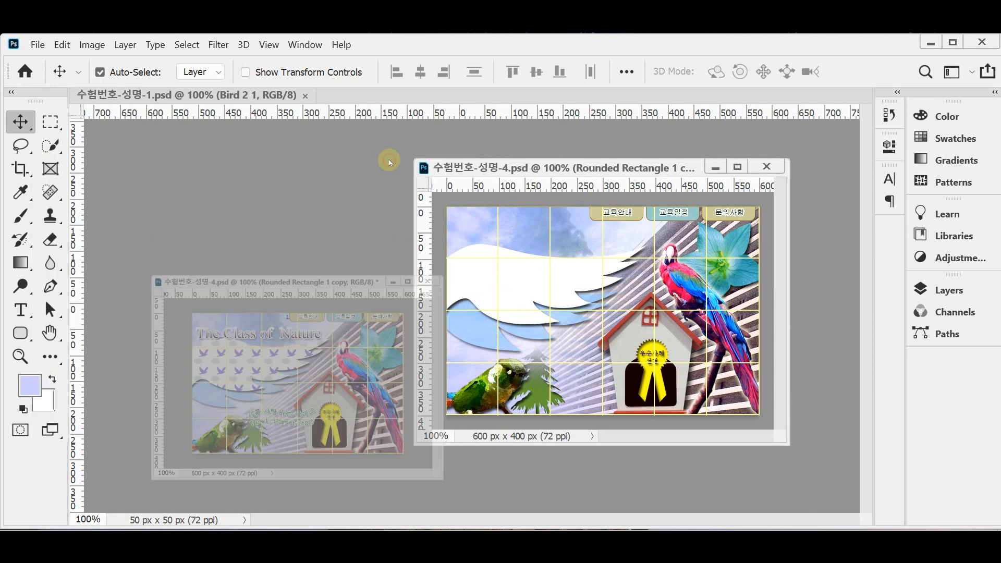
drag(160, 101, 204, 166)
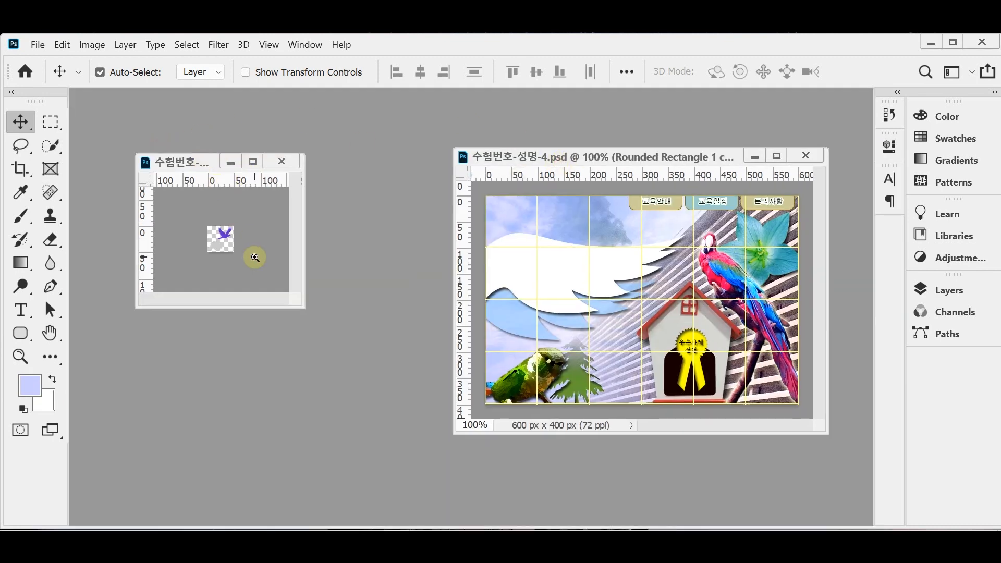
Step: Enlarge the 수험번호-성명-1.psd window and magnify its bird and cloud artwork to 600%
click(251, 260)
click(257, 262)
click(257, 262)
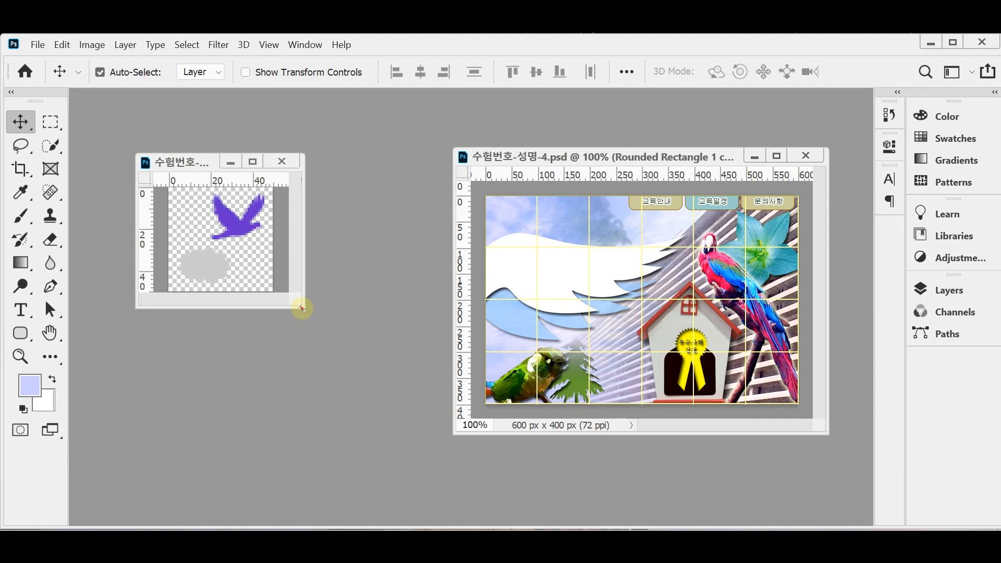
drag(303, 307, 396, 411)
click(319, 279)
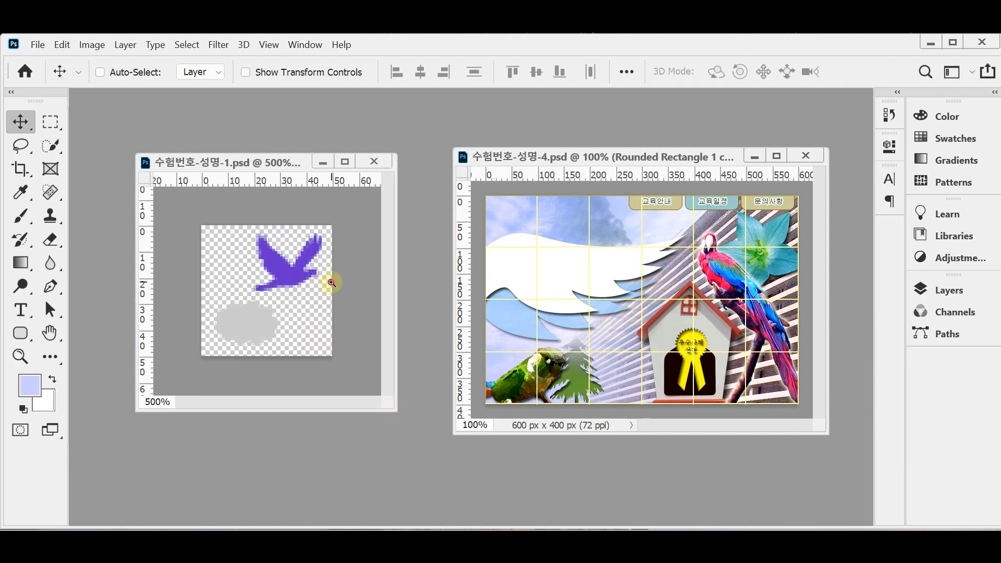
click(330, 280)
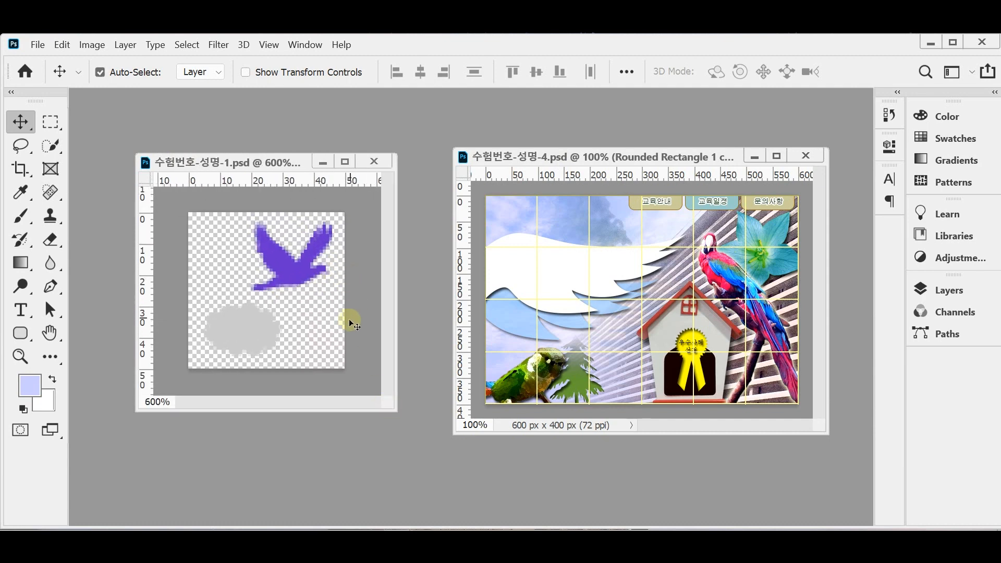
Step: Compare the layer stacks of 수험번호-성명-1.psd and 수험번호-성명-4.psd, checking whether each document has a Background layer
click(322, 309)
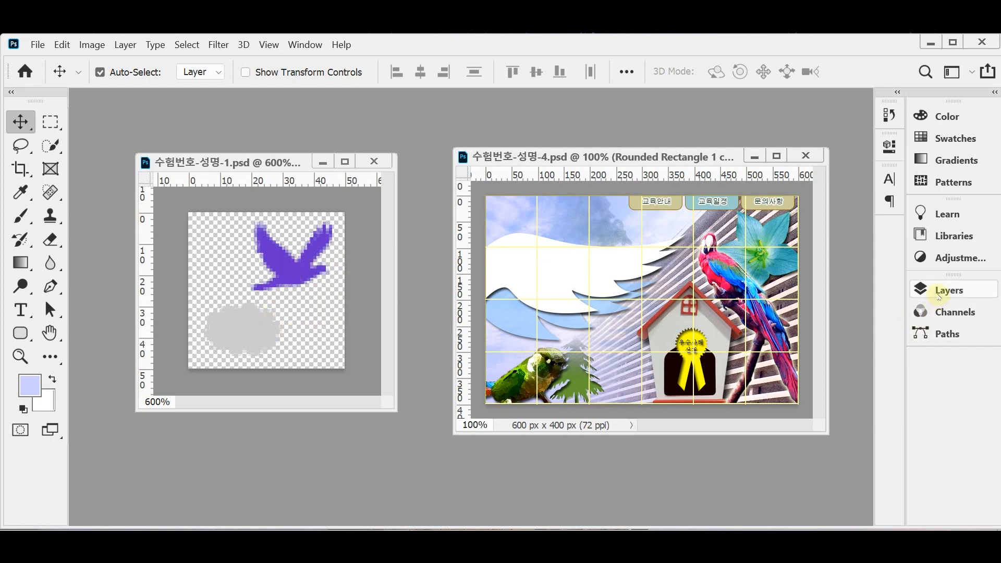
click(938, 292)
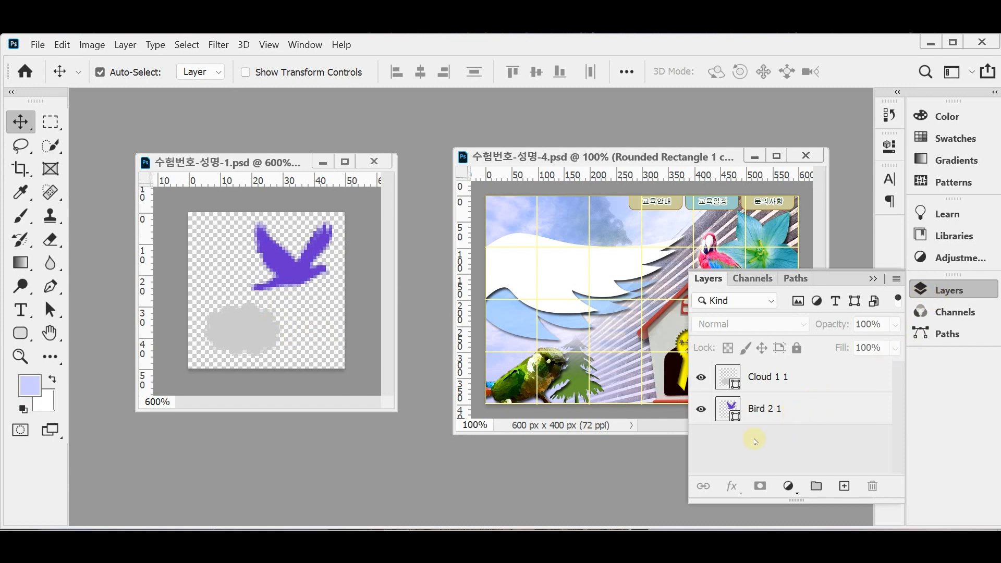
click(766, 408)
click(771, 378)
click(773, 408)
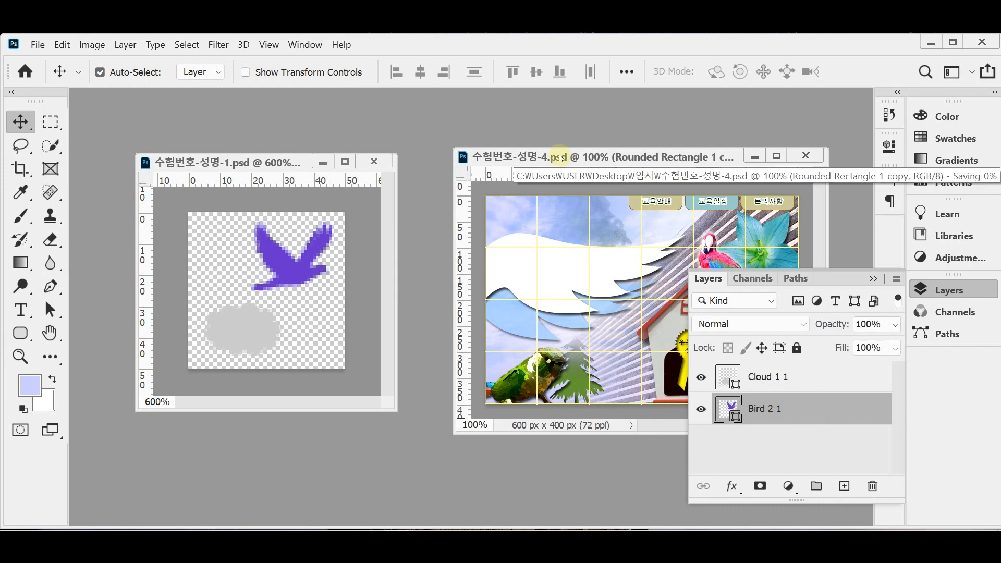
click(560, 156)
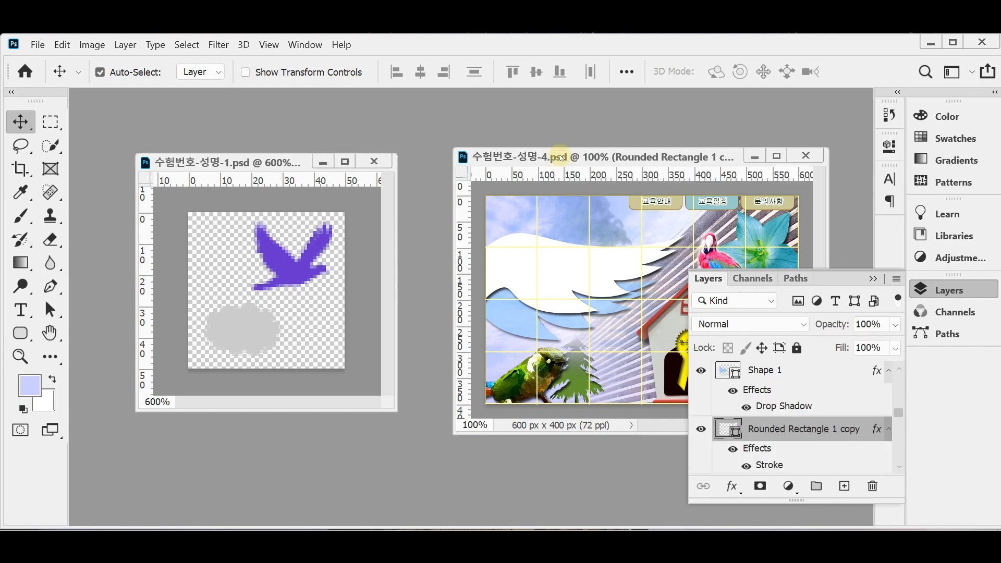
scroll(869, 398, down, 5)
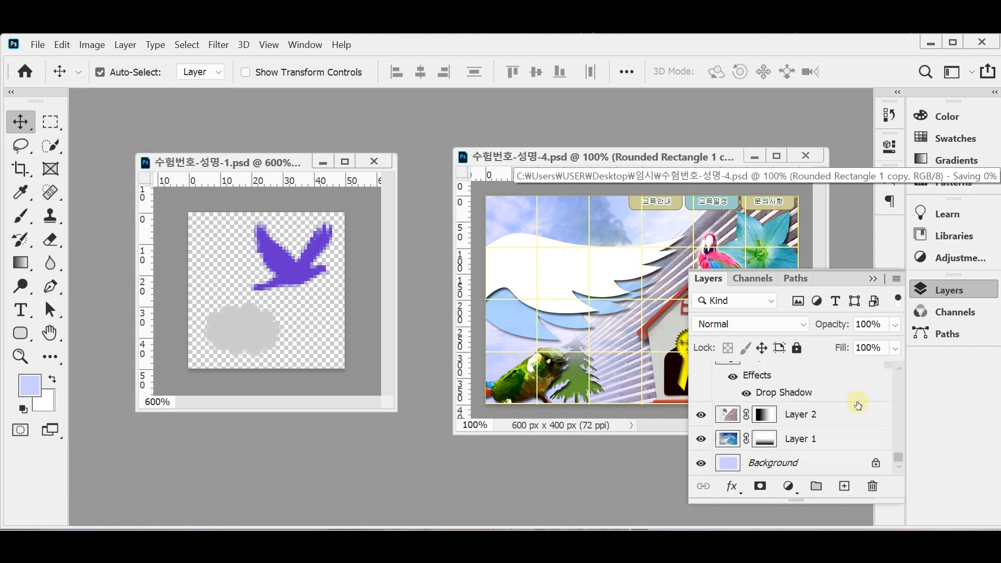
click(771, 463)
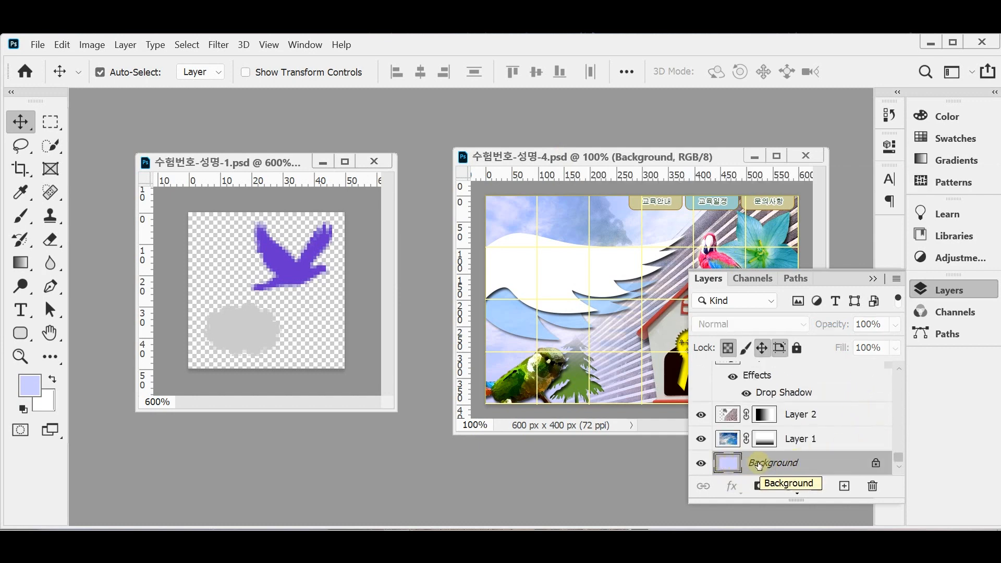
scroll(790, 459, up, 10)
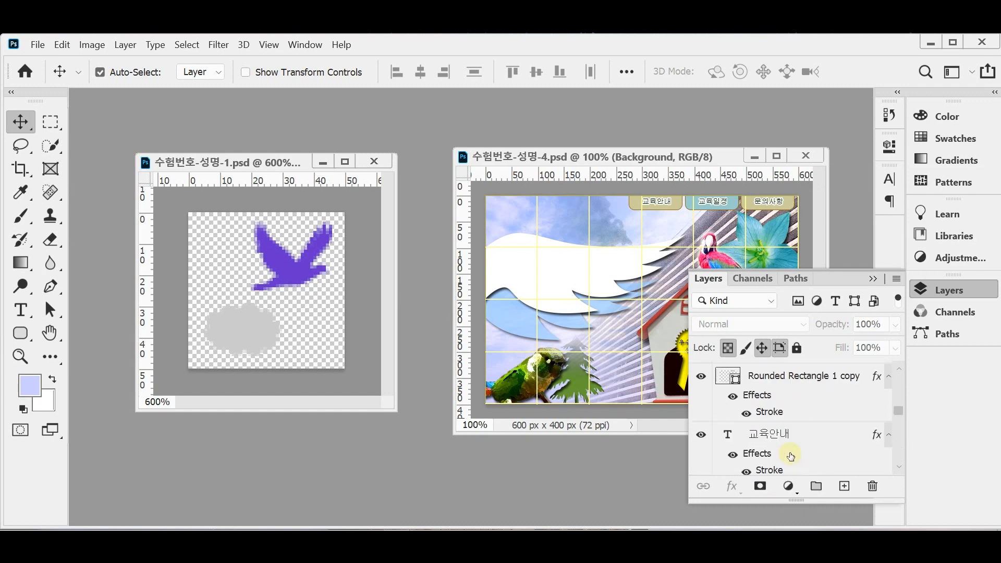
click(370, 293)
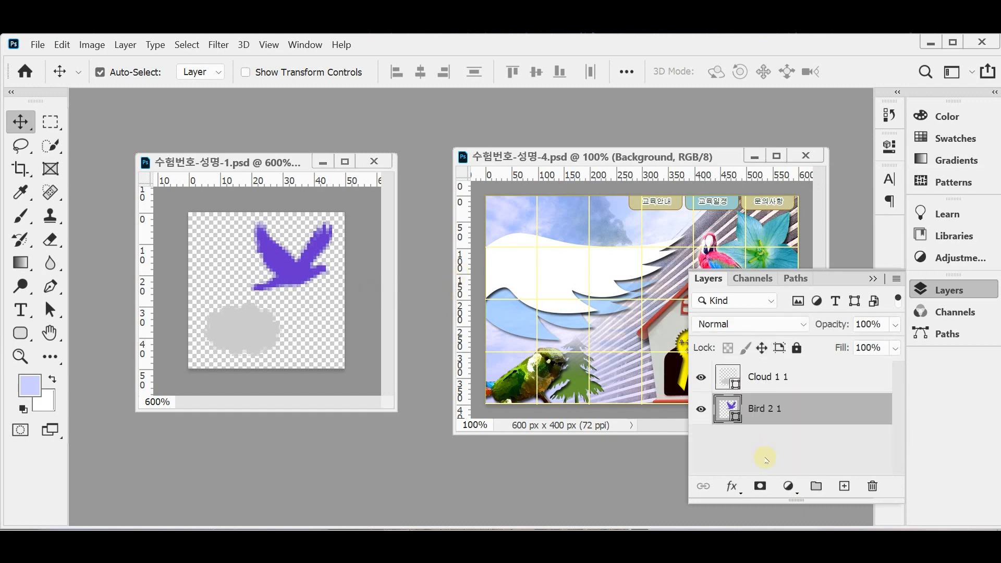
click(308, 312)
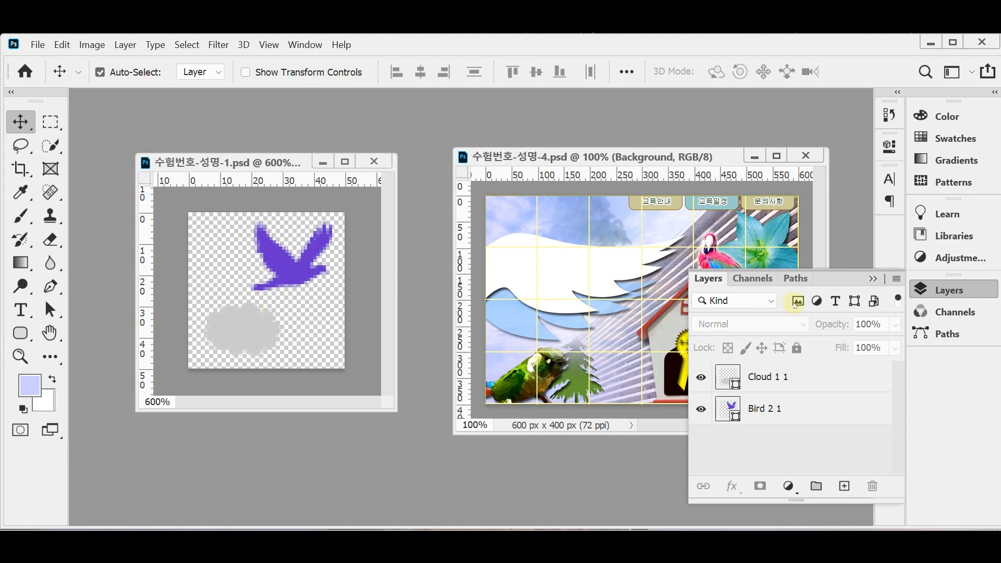
click(930, 289)
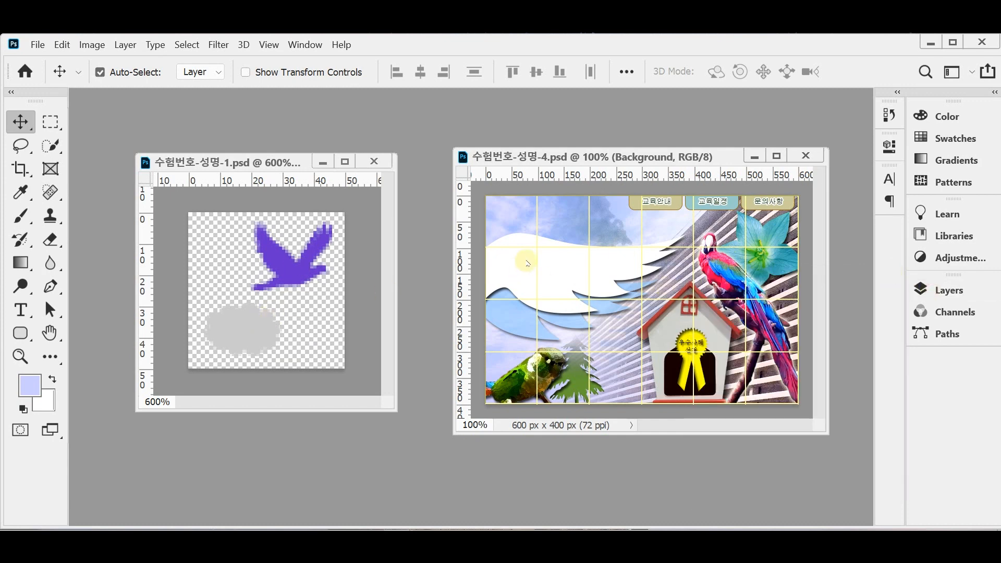
click(560, 263)
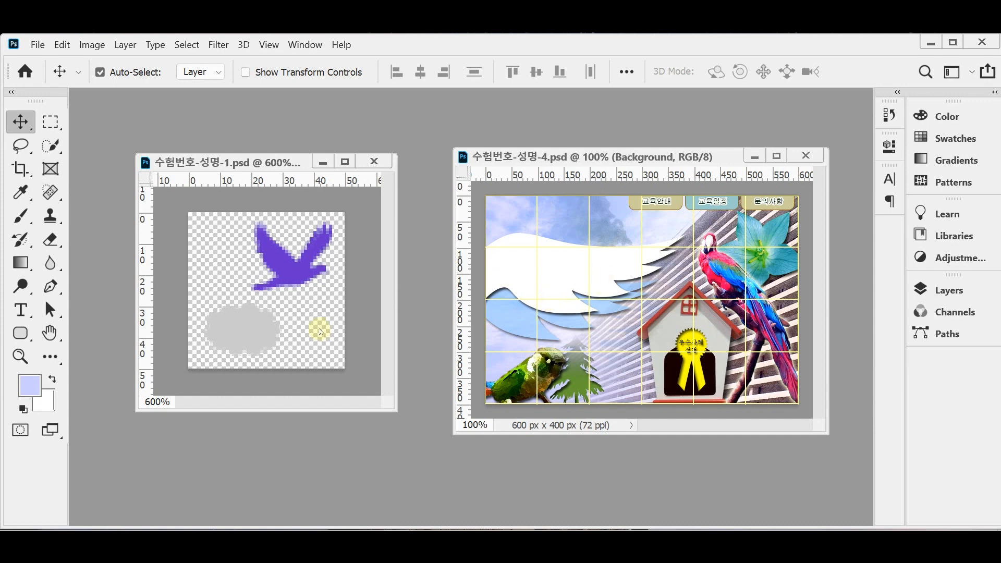
click(320, 331)
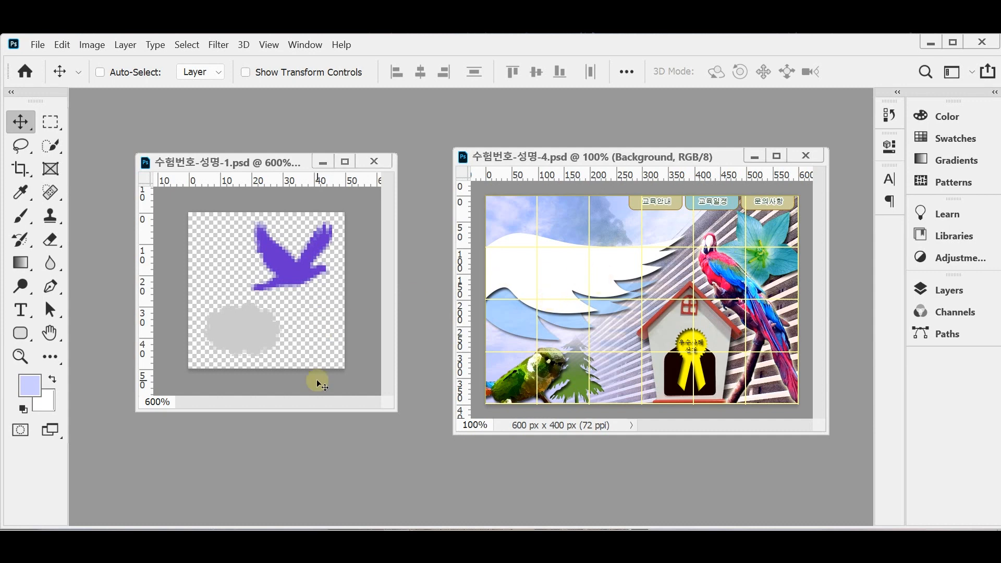
Step: Create a new 50 by 50 pixel RGB document at 72 pixels/inch with transparent background contents
key(ctrl+n)
key(Tab)
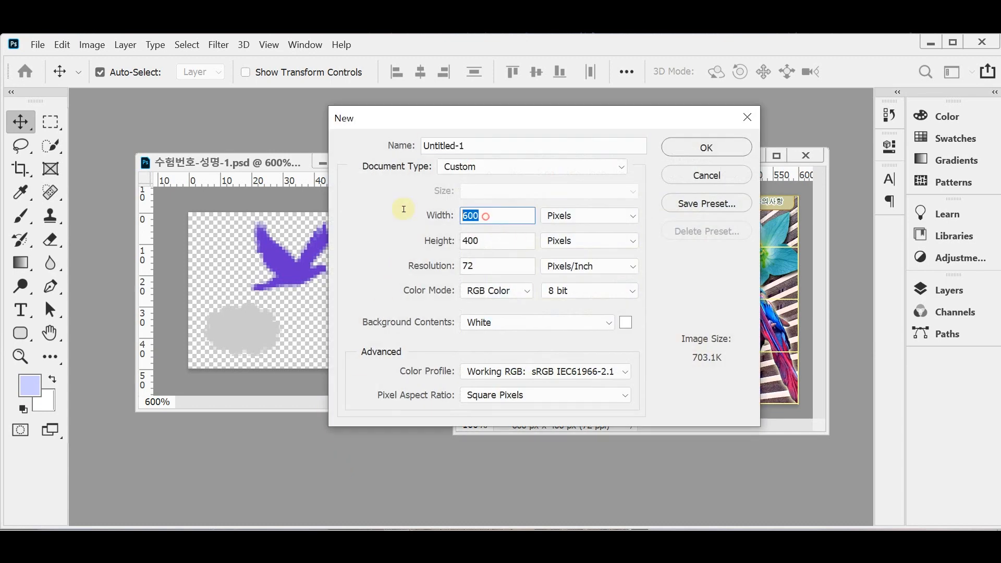
text(50)
key(Tab)
key(Tab)
text(50)
key(Tab)
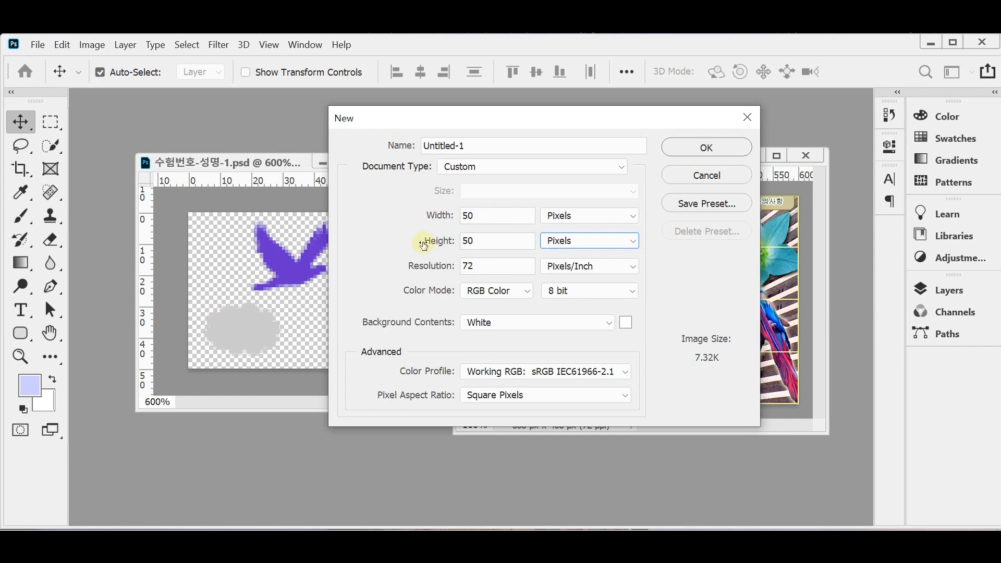
click(475, 216)
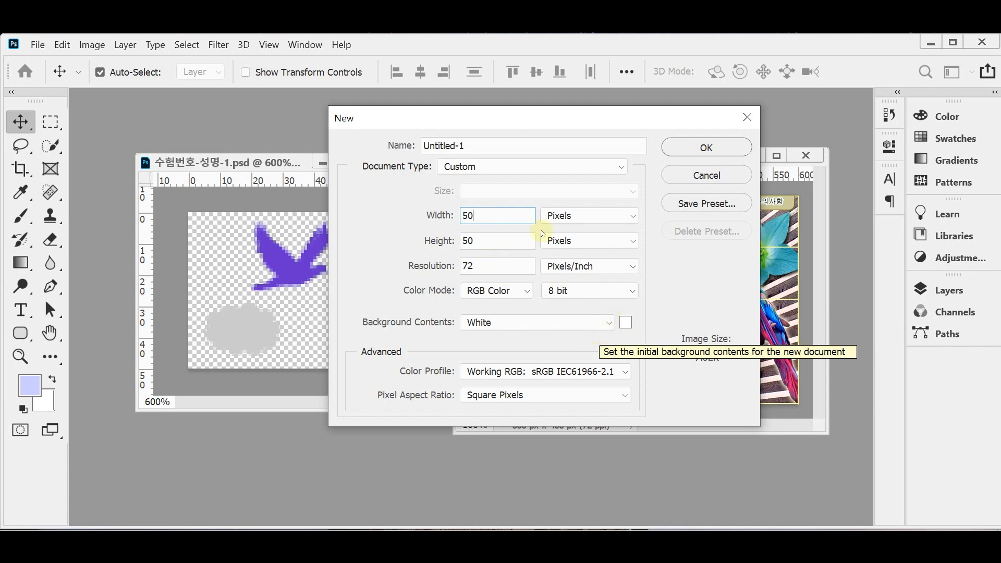
click(524, 263)
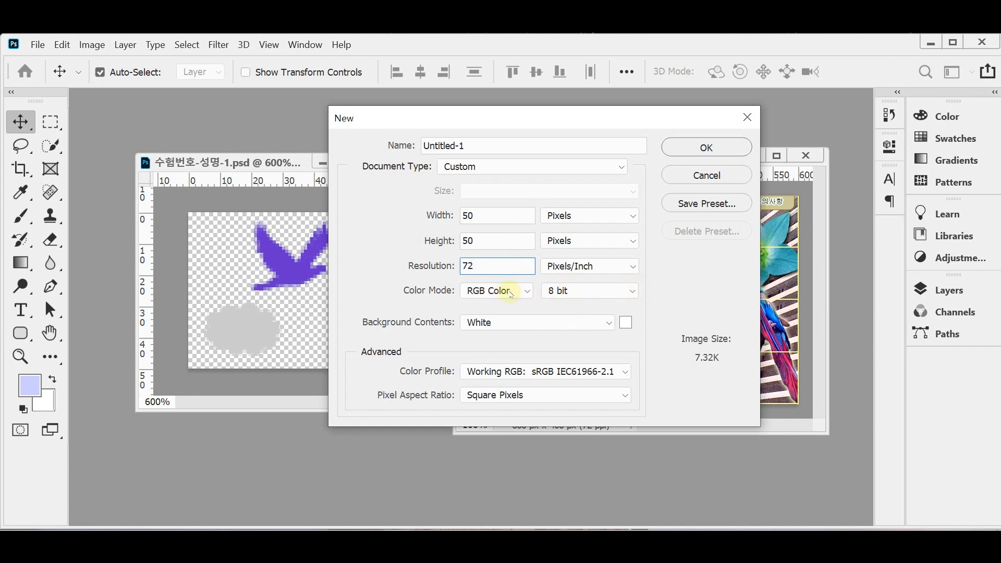
click(611, 323)
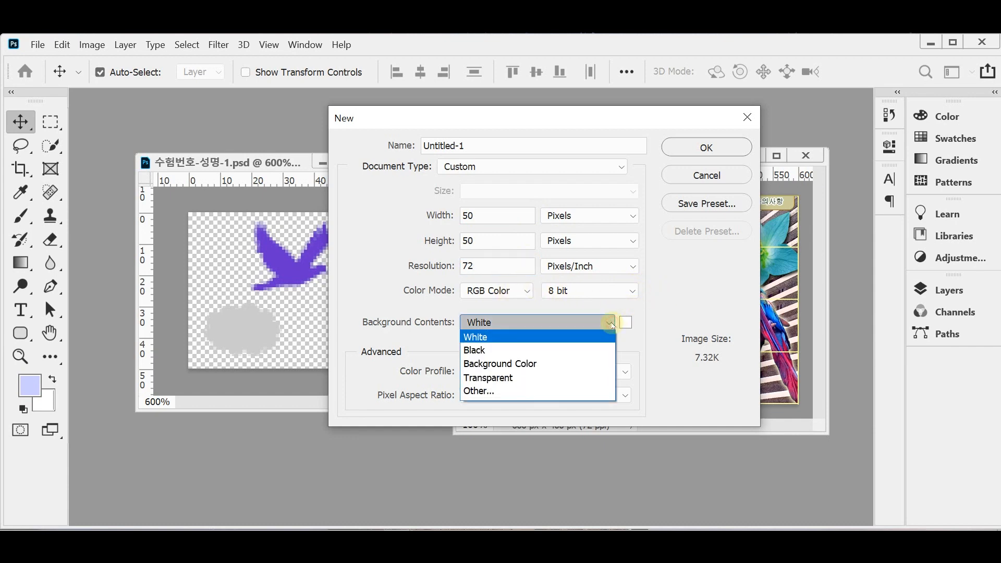
click(576, 377)
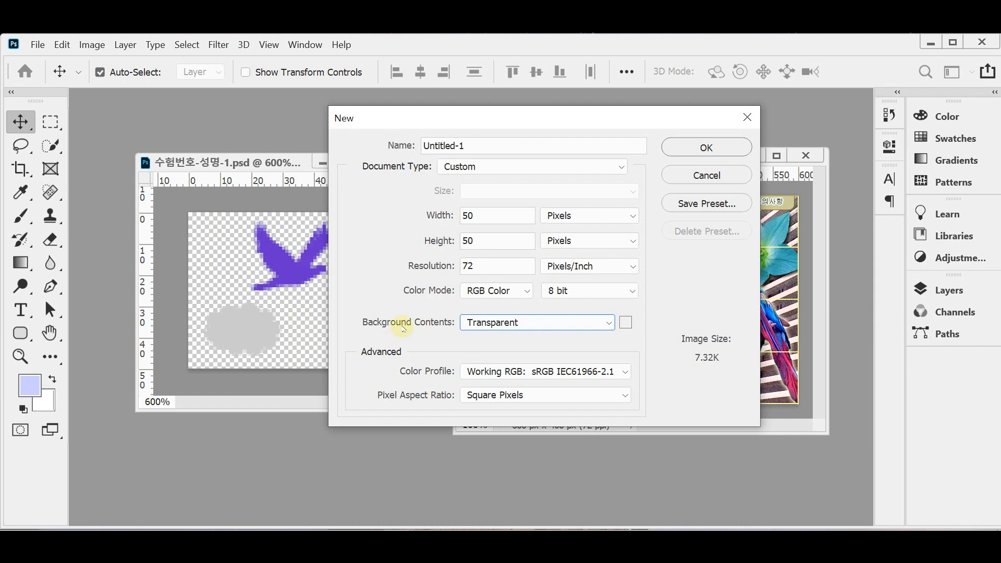
click(706, 147)
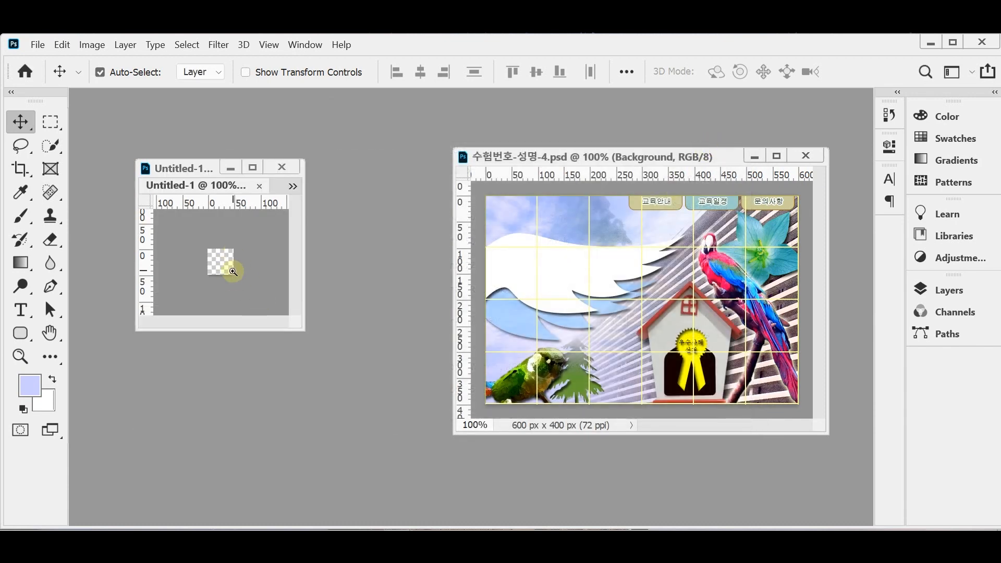
Step: Magnify the blank transparent document to 500% and enlarge its floating window
ctrl+click(245, 275)
ctrl+click(250, 280)
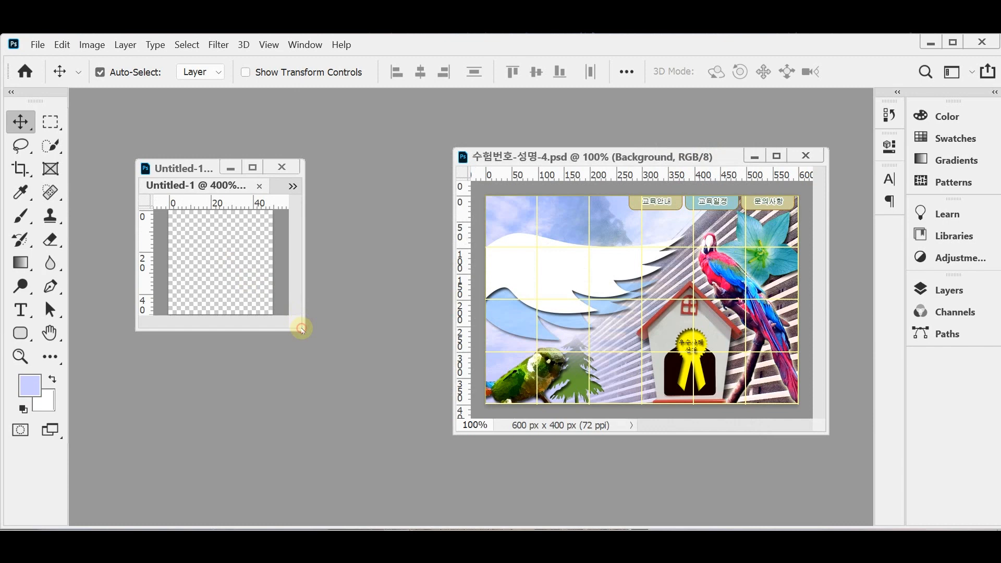
drag(305, 330, 376, 434)
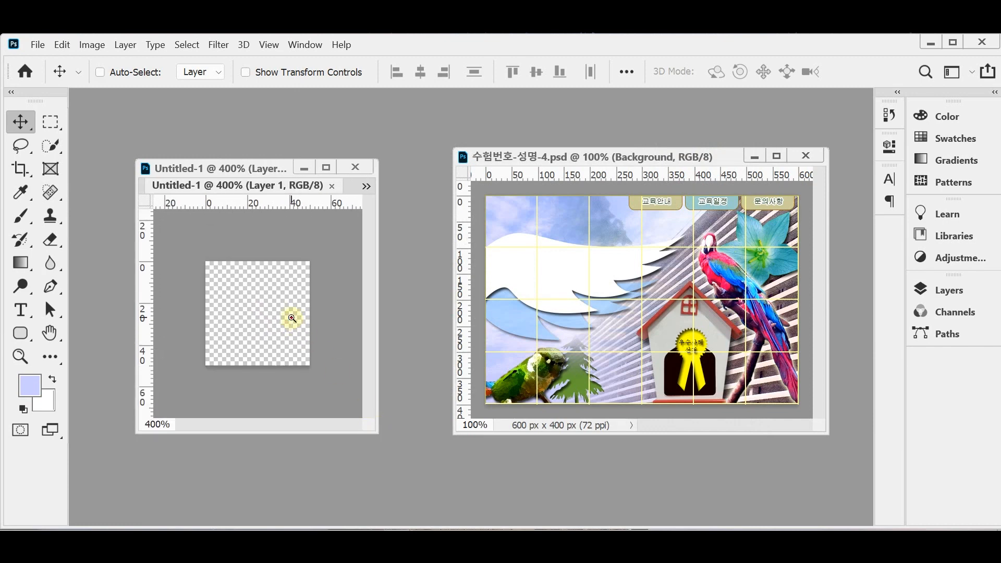
ctrl+click(291, 319)
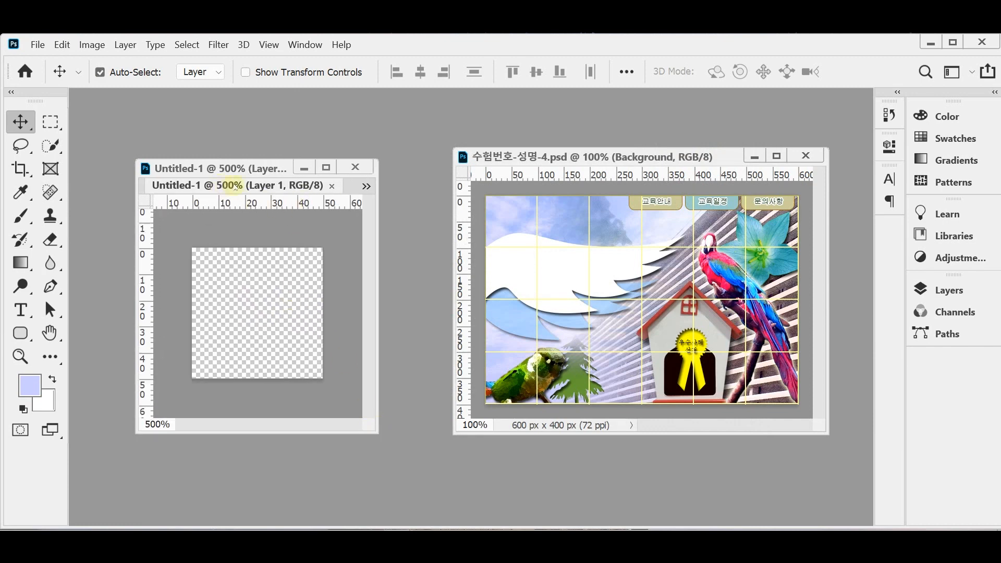
Step: Switch back to 수험번호-성명-1.psd and define its bird and cloud artwork as a pattern named 새와 구름
click(367, 186)
click(396, 190)
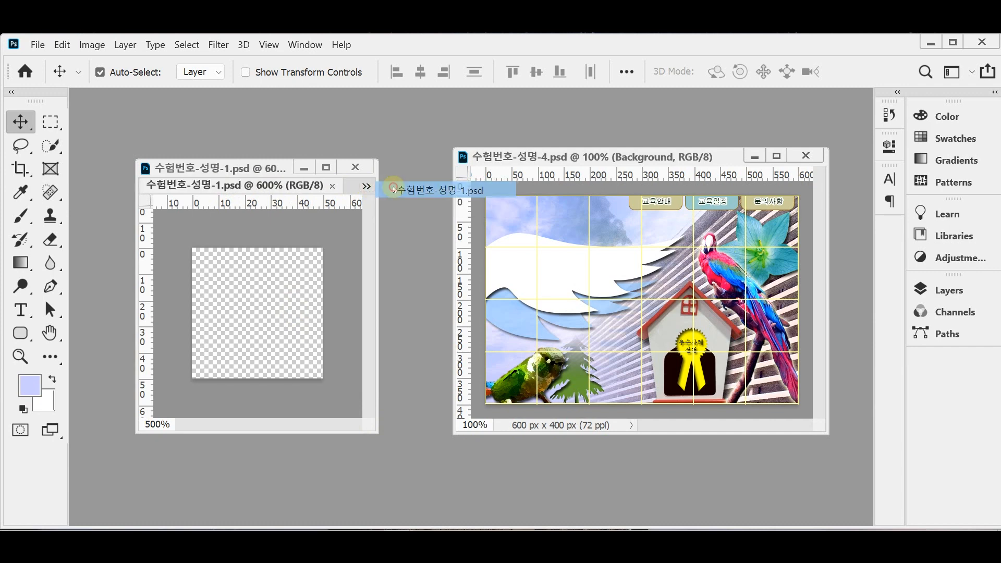
click(299, 284)
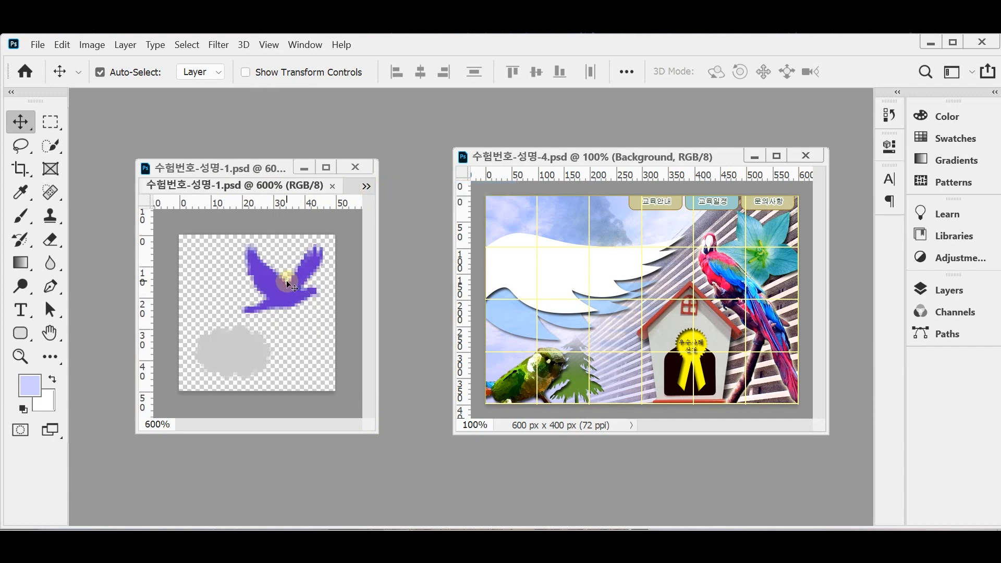
click(274, 308)
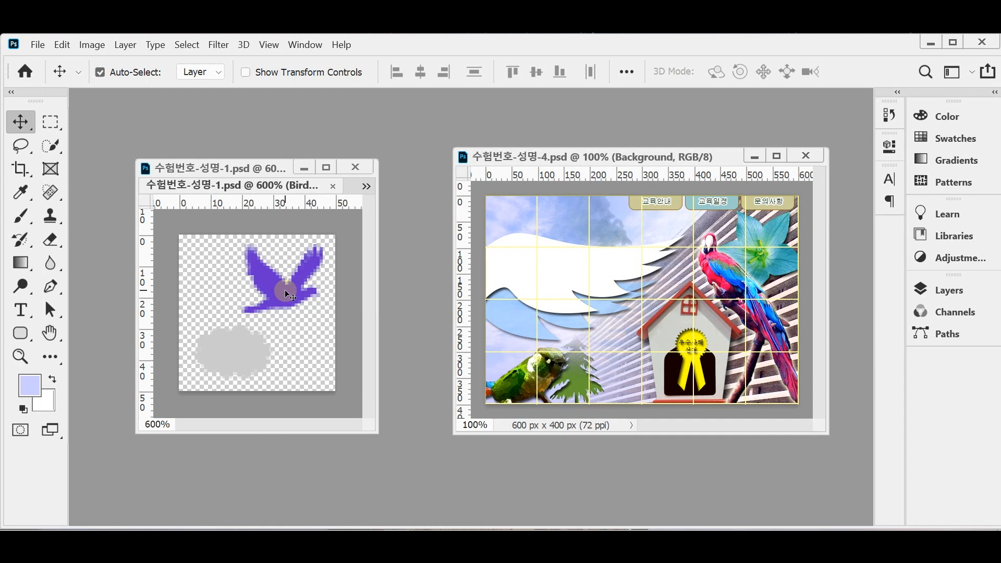
click(245, 363)
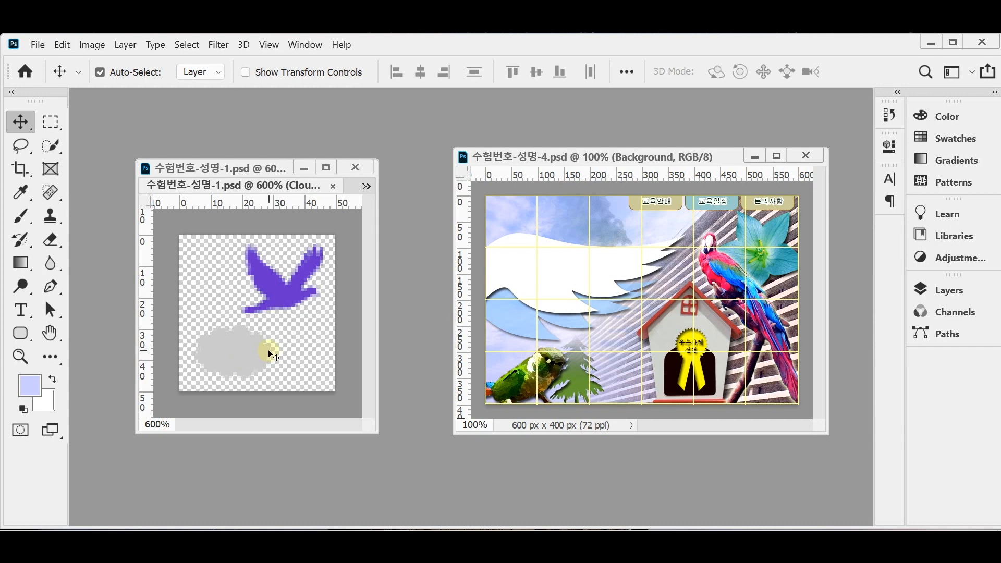
click(290, 300)
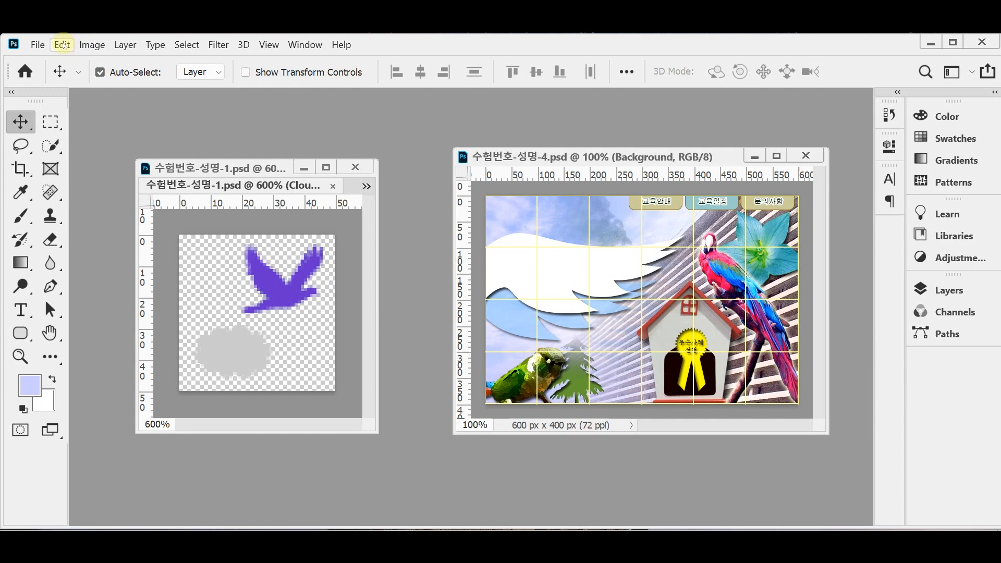
click(62, 45)
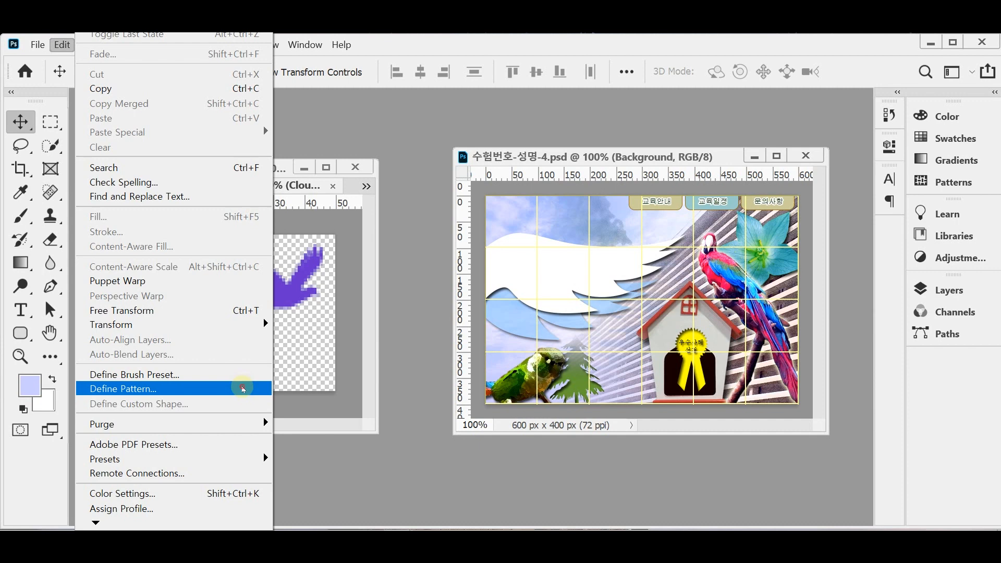
click(243, 388)
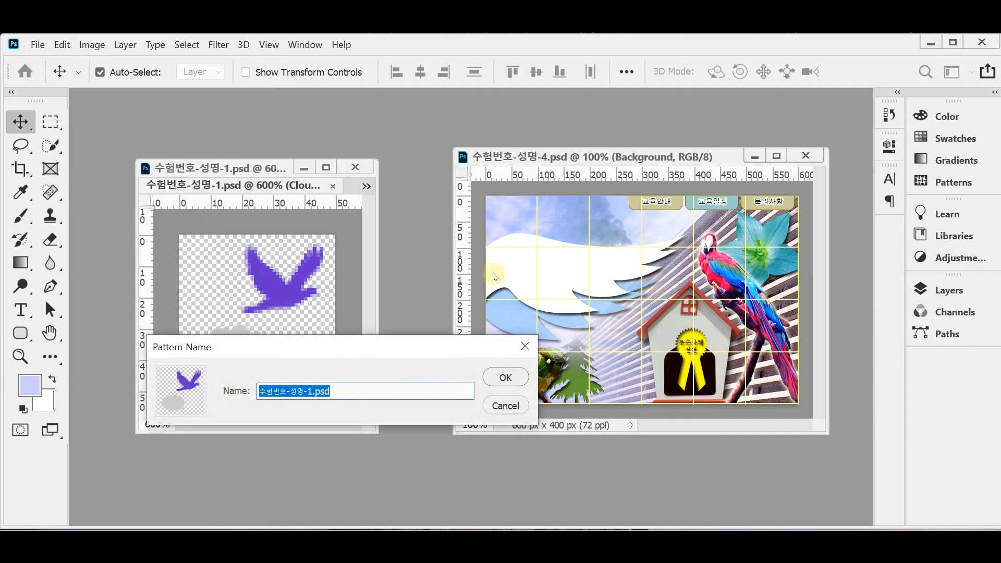
text(새)
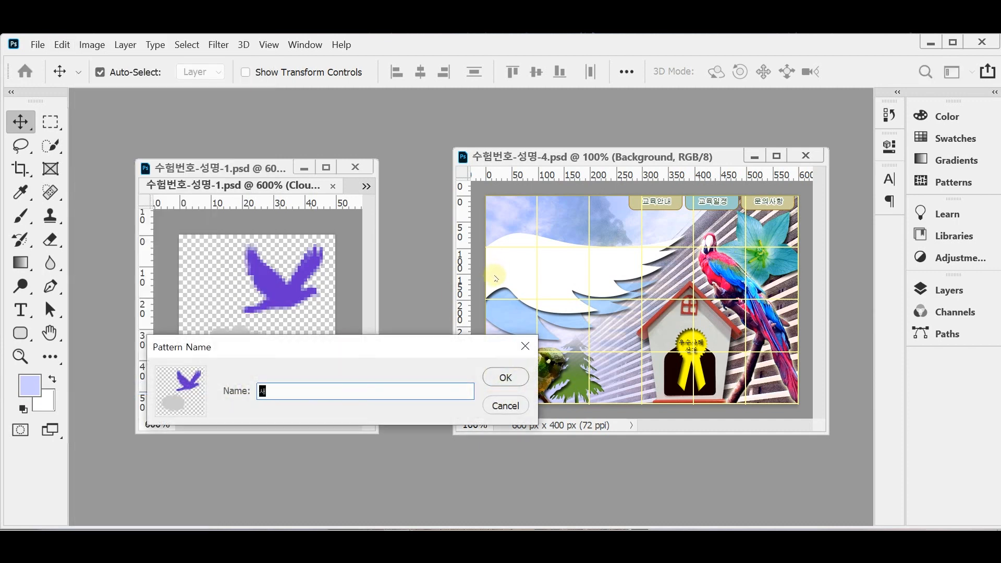
text(와 구름)
key(Return)
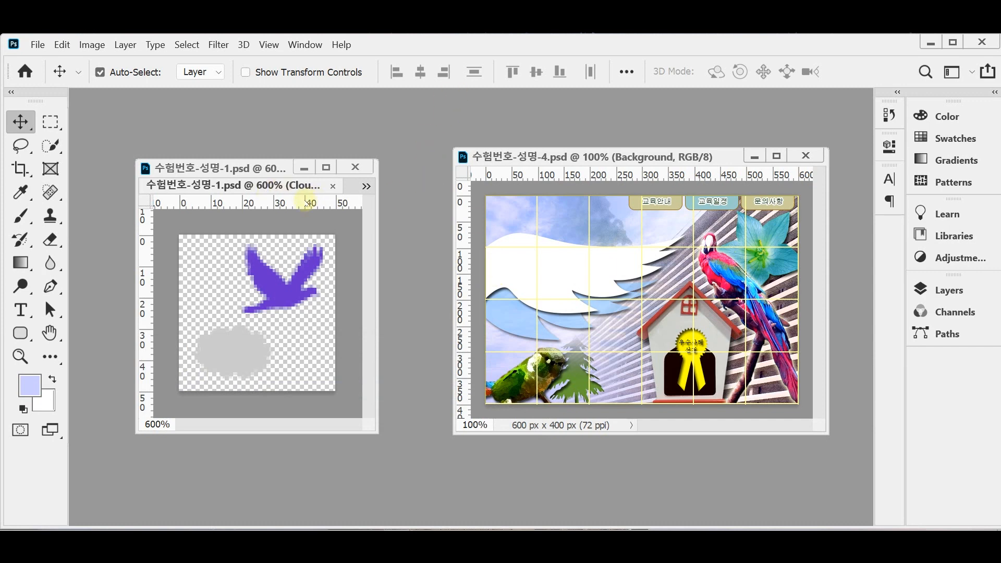
Step: Close 수험번호-성명-1.psd and the blank Untitled-1 document, and reposition the 수험번호-성명-4.psd window
click(333, 186)
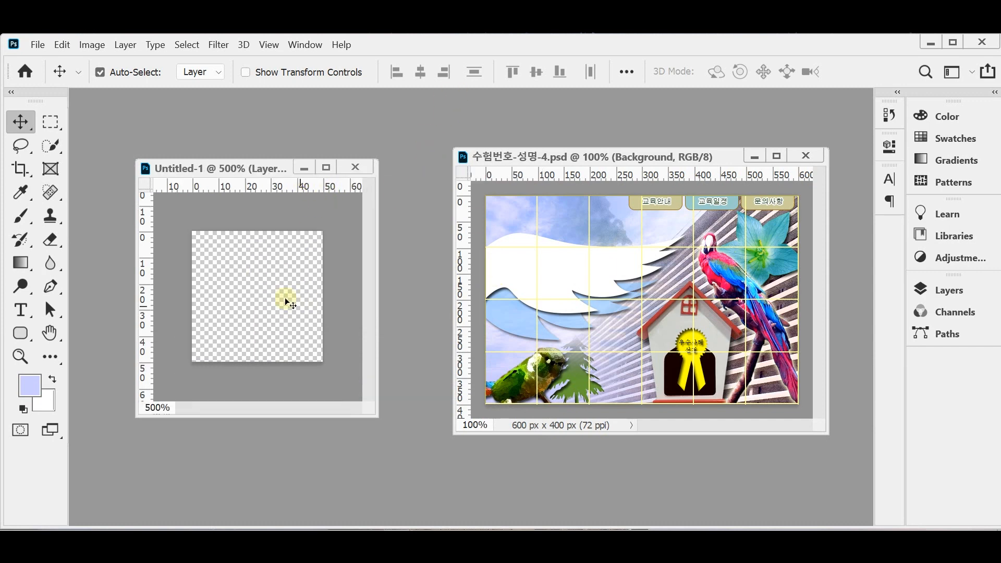
click(358, 168)
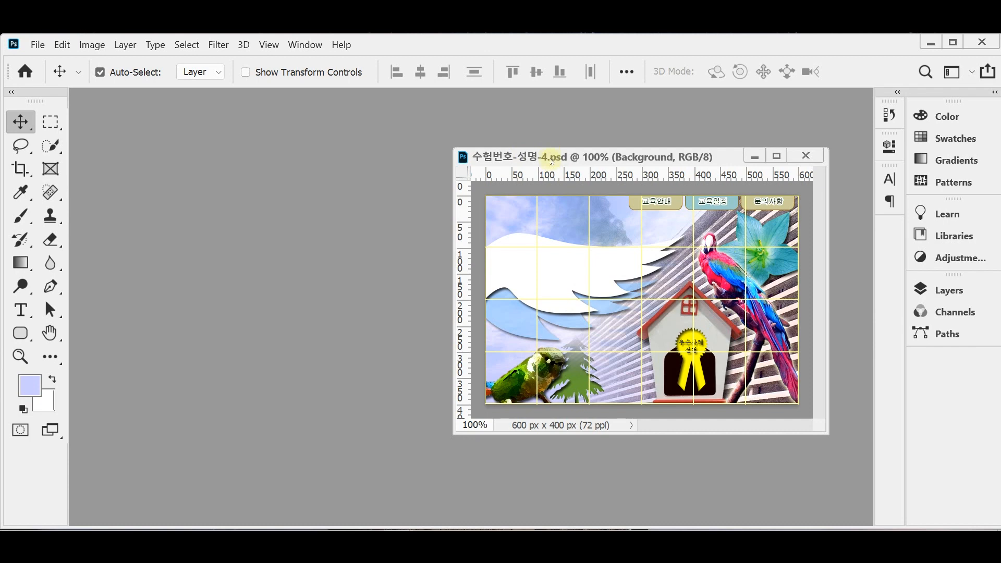
drag(548, 157, 469, 153)
Step: Bring the other 수험번호-성명-4.psd window into view and arrange the working copy beside the finished reference
click(305, 45)
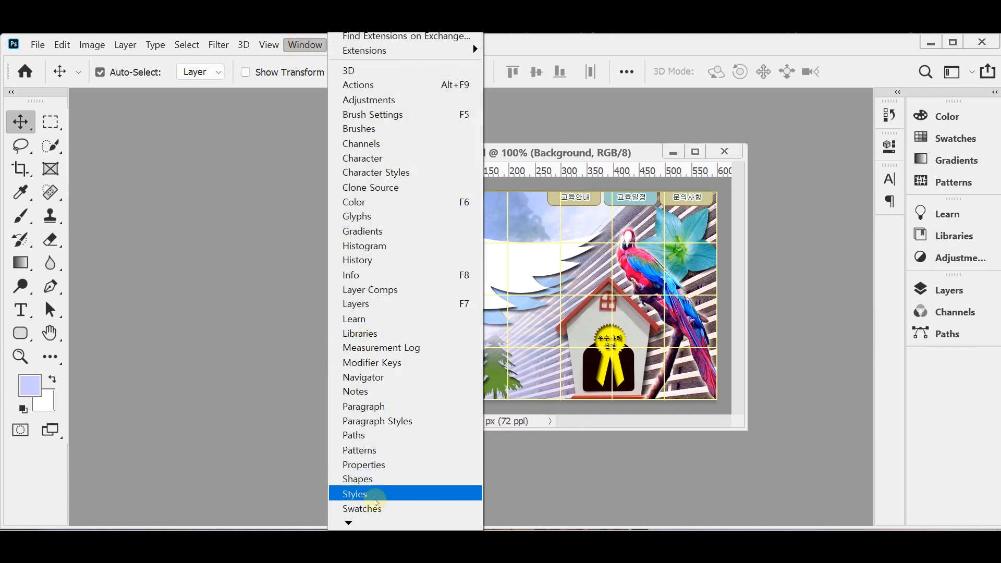
mouse_move(365, 523)
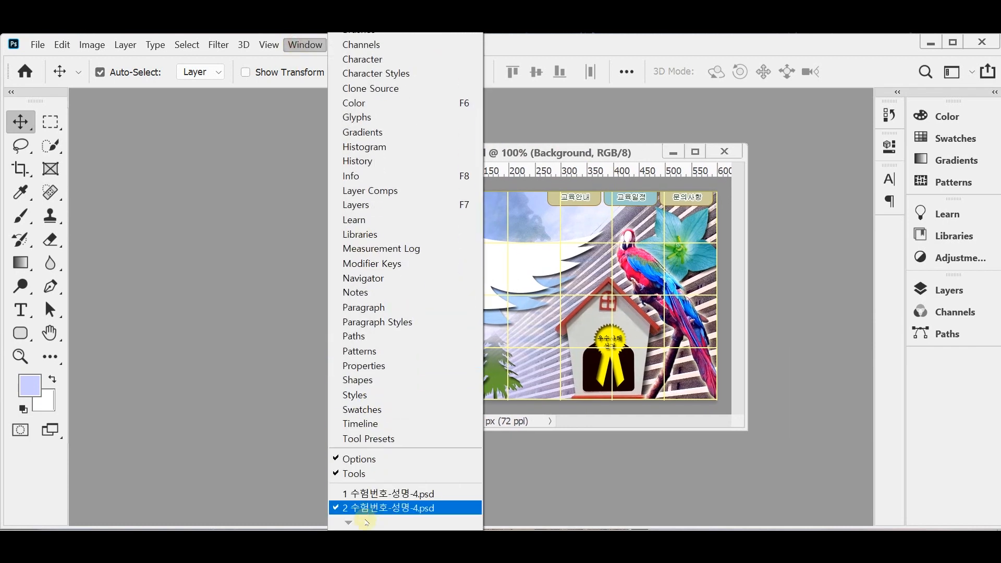
click(364, 493)
drag(519, 160, 587, 169)
click(540, 277)
Step: Add a new empty layer directly above Shape 1 copy in the working document
click(947, 291)
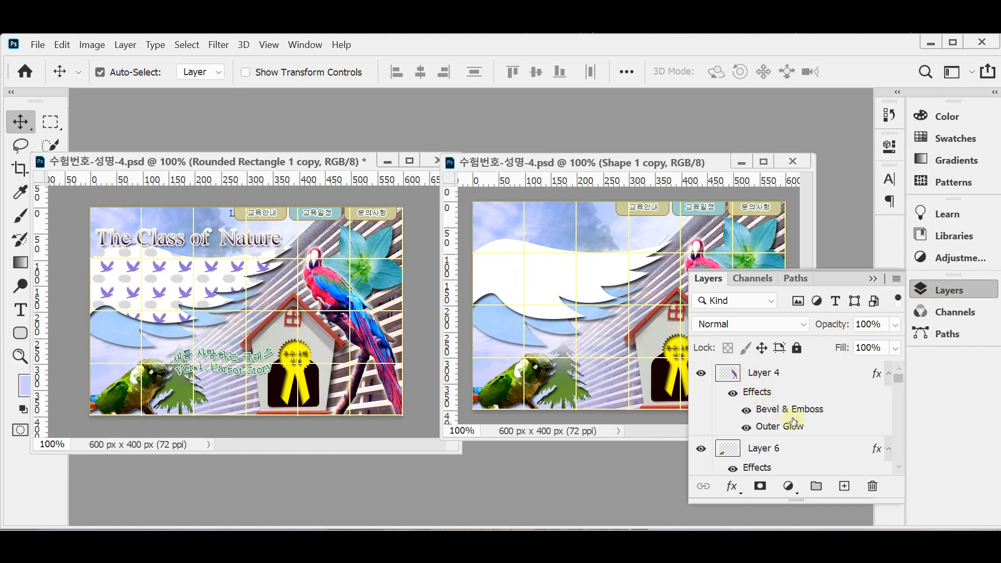
scroll(793, 415, down, 5)
scroll(794, 413, up, 2)
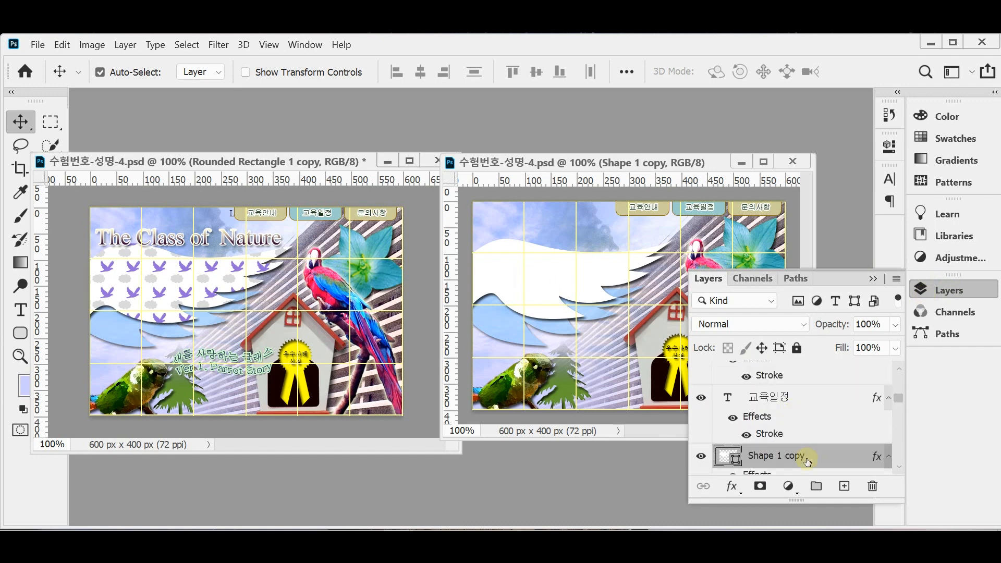
scroll(804, 456, down, 3)
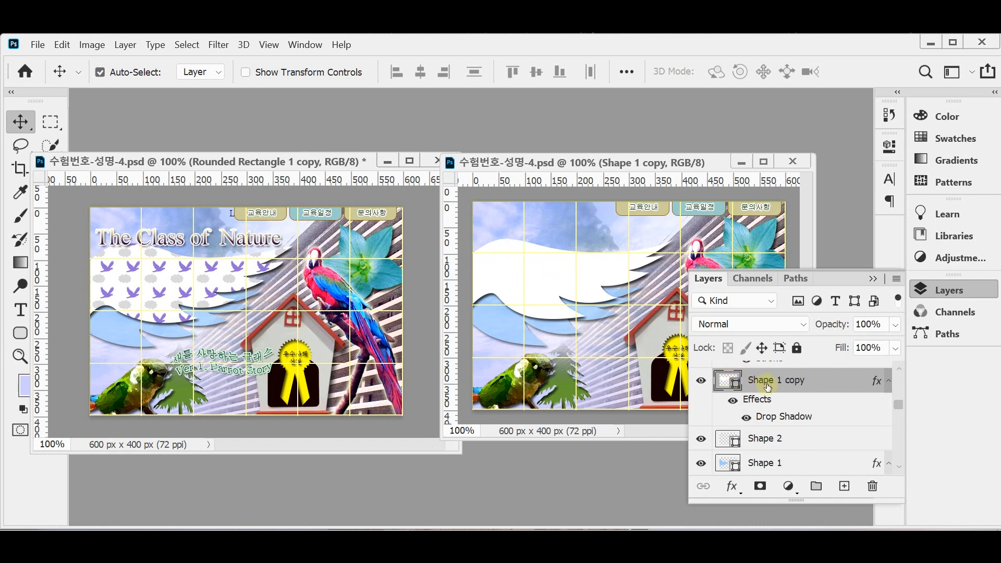
click(842, 487)
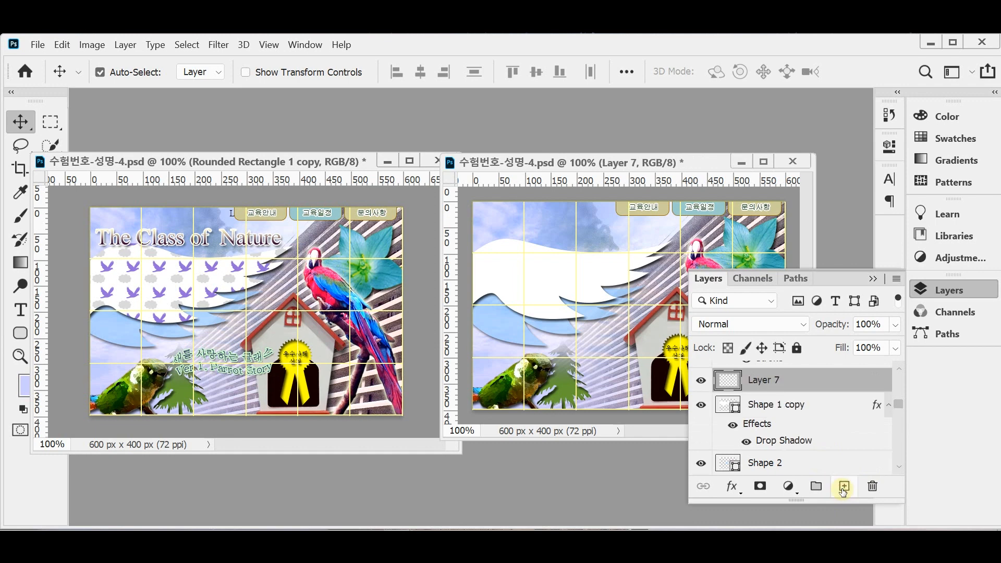
Step: Rename the new layer as pattern
double_click(759, 381)
text(99ccccㅁㅅㅅㄷㄱ)
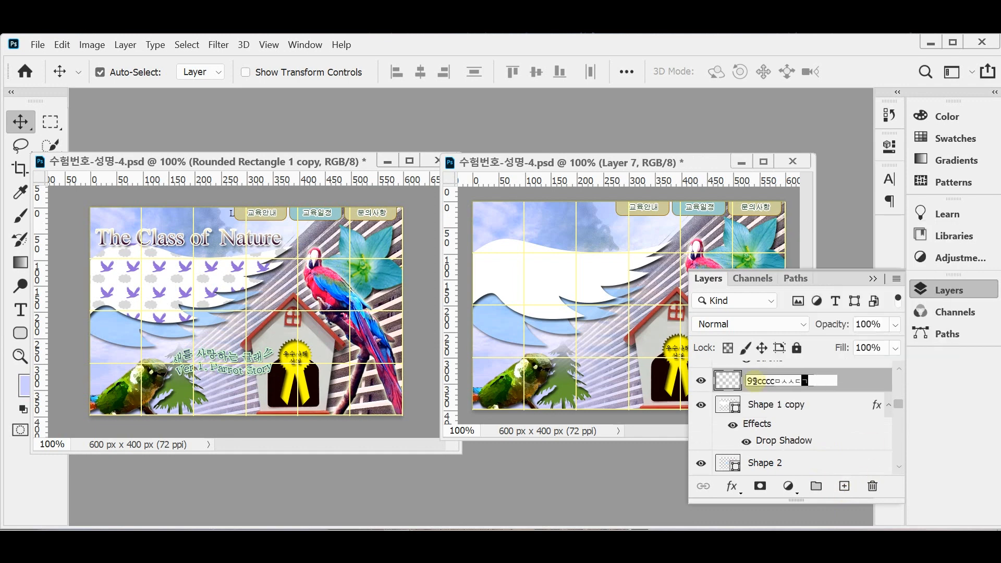
key(BackSpace)
key(BackSpace)
key(BackSpace)
key(BackSpace)
key(BackSpace)
key(BackSpace)
key(BackSpace)
key(BackSpace)
key(BackSpace)
key(BackSpace)
key(BackSpace)
text(pattern)
key(Return)
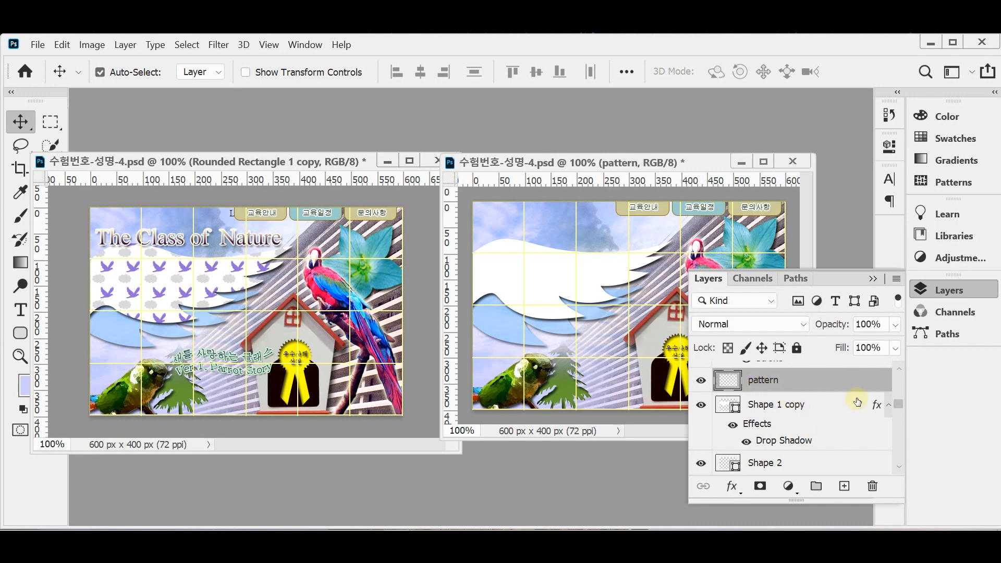
click(933, 289)
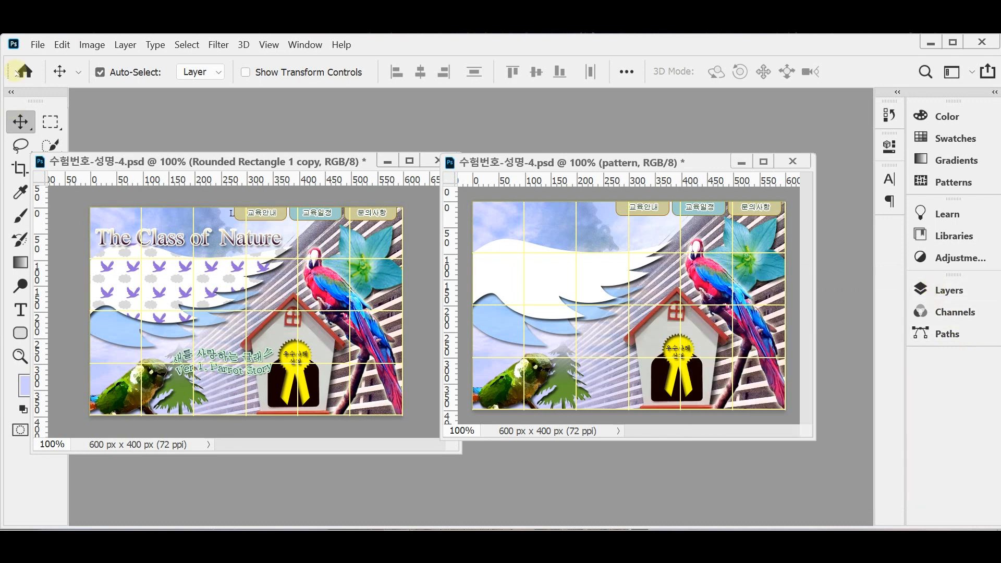
Step: Fill the pattern layer with the custom bird and cloud pattern in Normal mode at 100% opacity
click(61, 45)
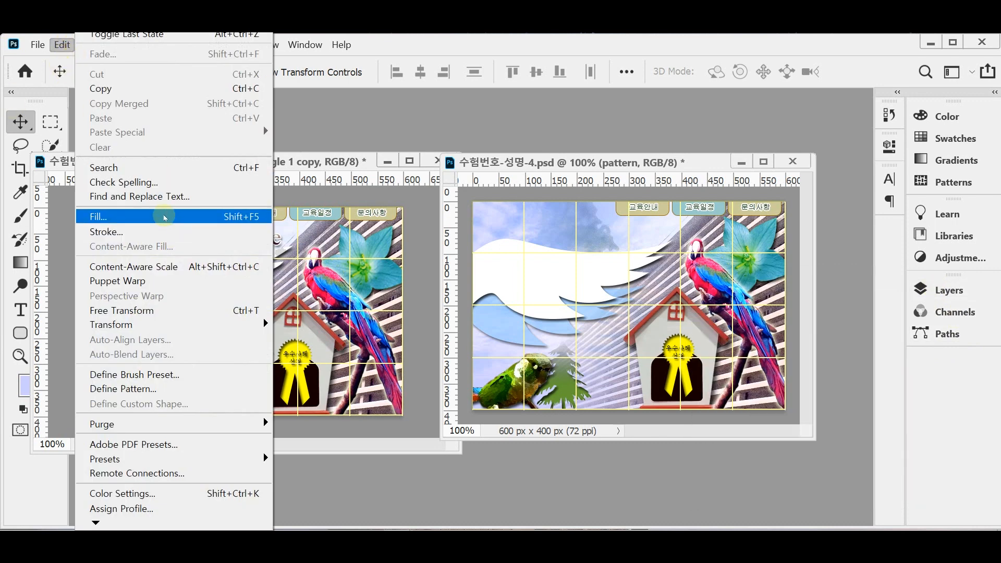
click(164, 217)
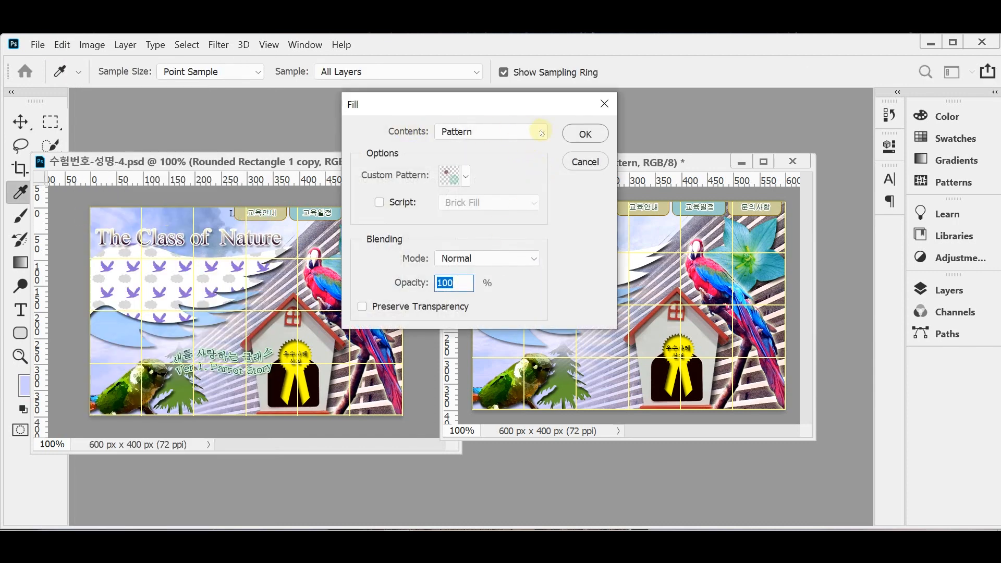
click(467, 180)
drag(515, 220, 519, 291)
click(448, 286)
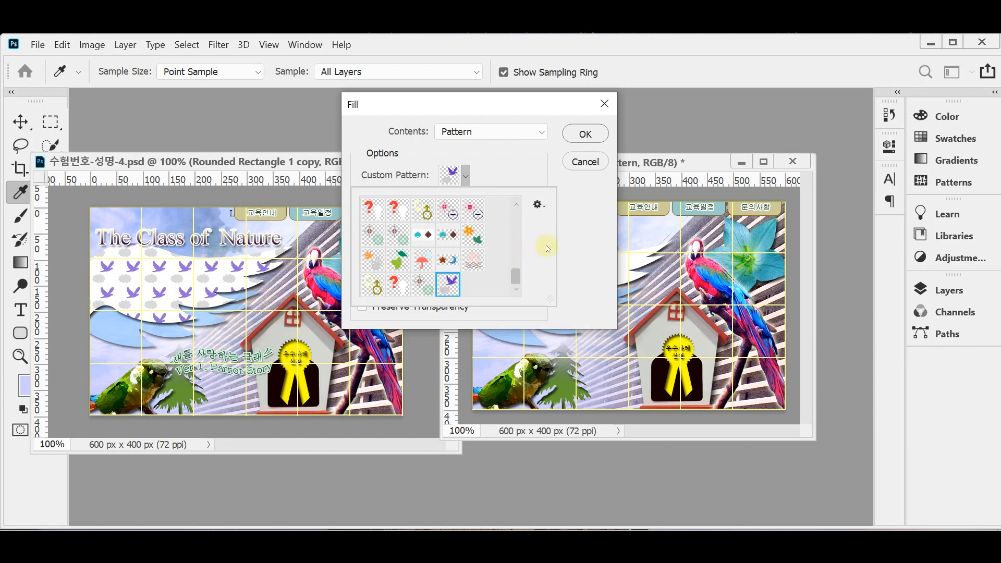
click(565, 248)
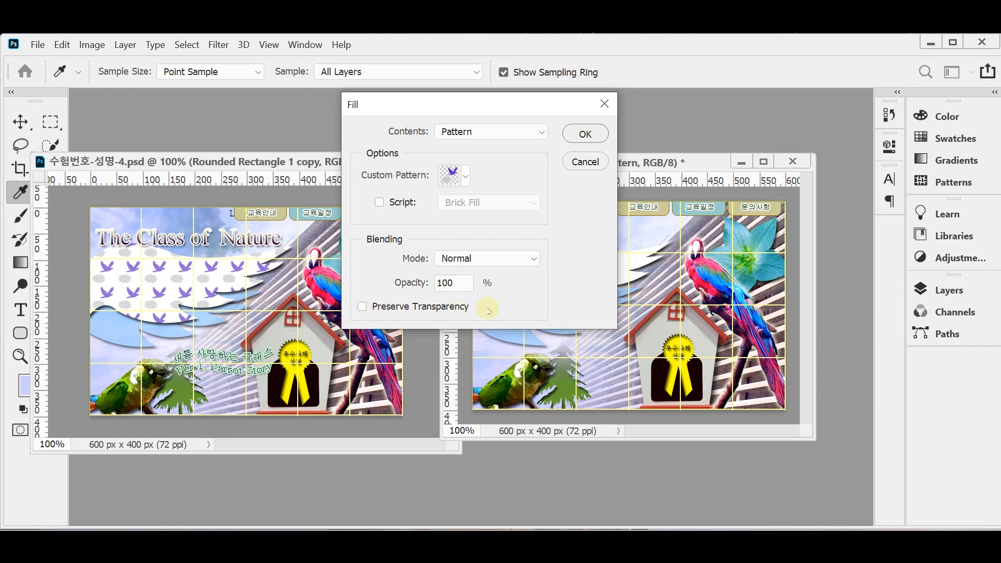
click(585, 134)
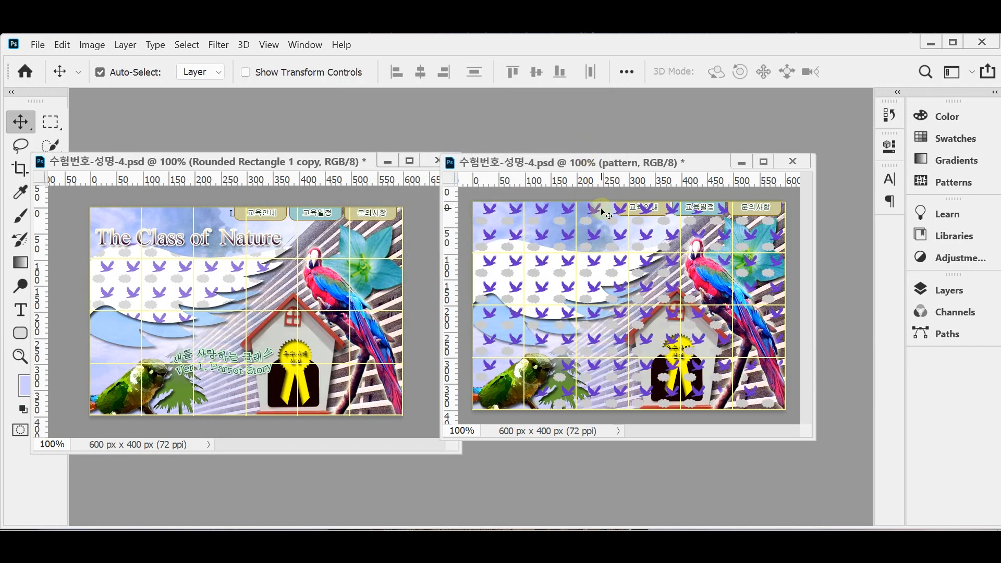
Step: Clip the pattern layer to the white wing shape, Shape 1 copy, with a clipping mask
click(942, 293)
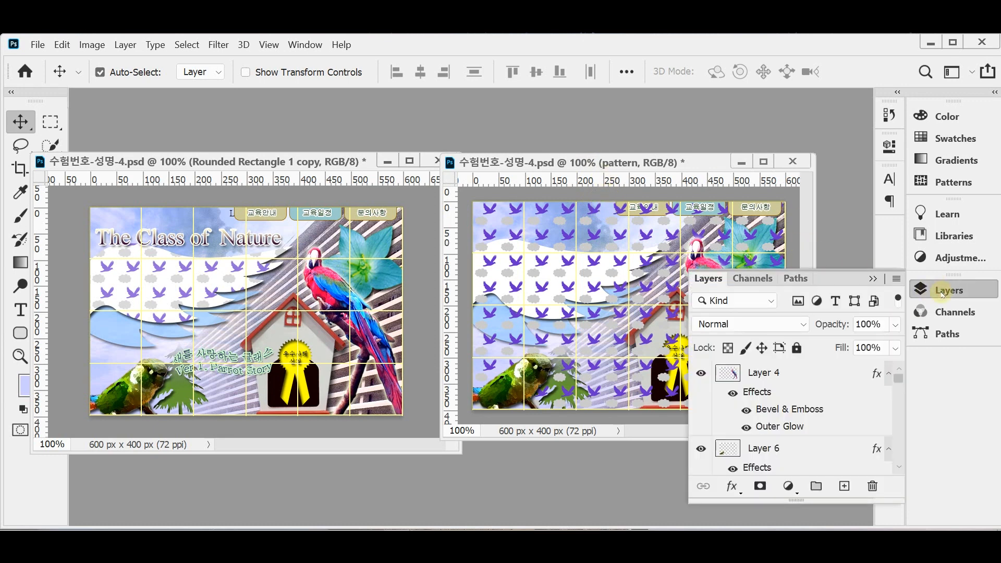
scroll(826, 417, down, 8)
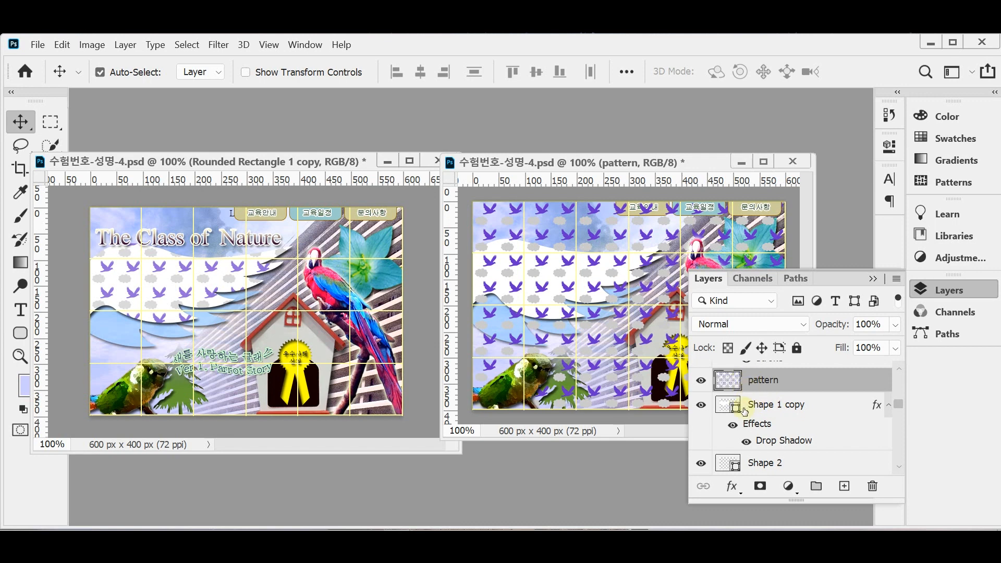
alt+click(829, 389)
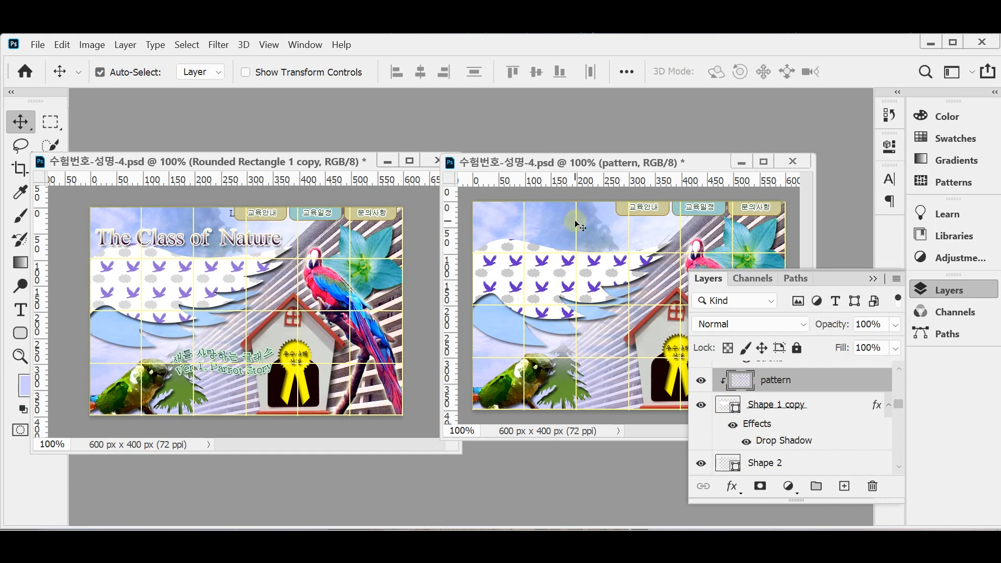
alt+click(808, 389)
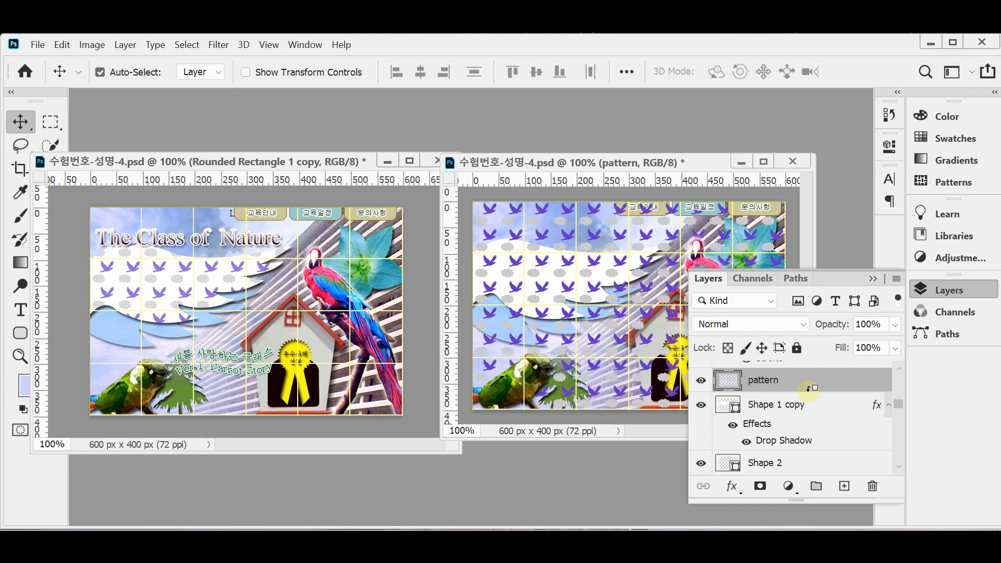
alt+click(810, 388)
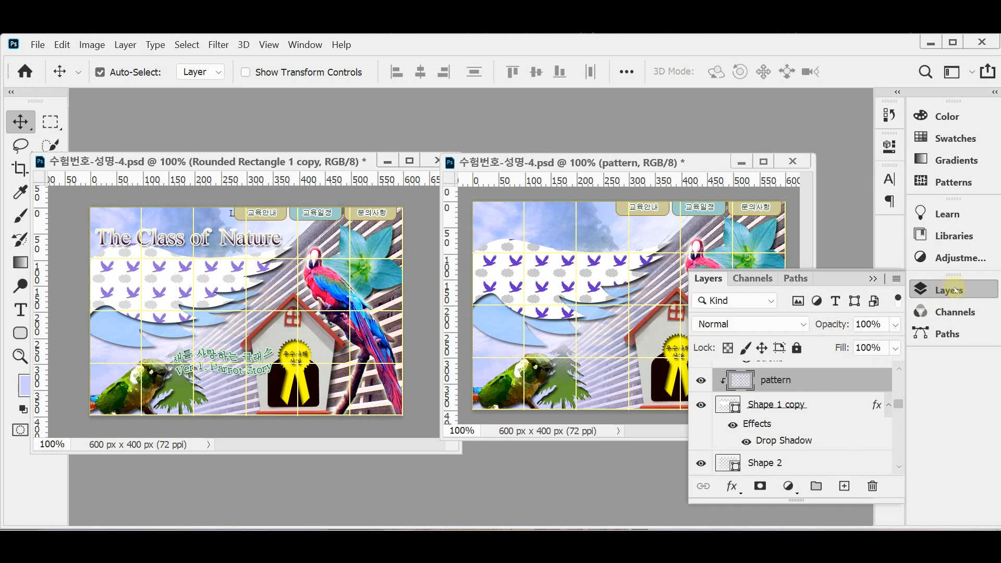
Step: Set the pattern layer's opacity to 70% and save the working document
click(831, 322)
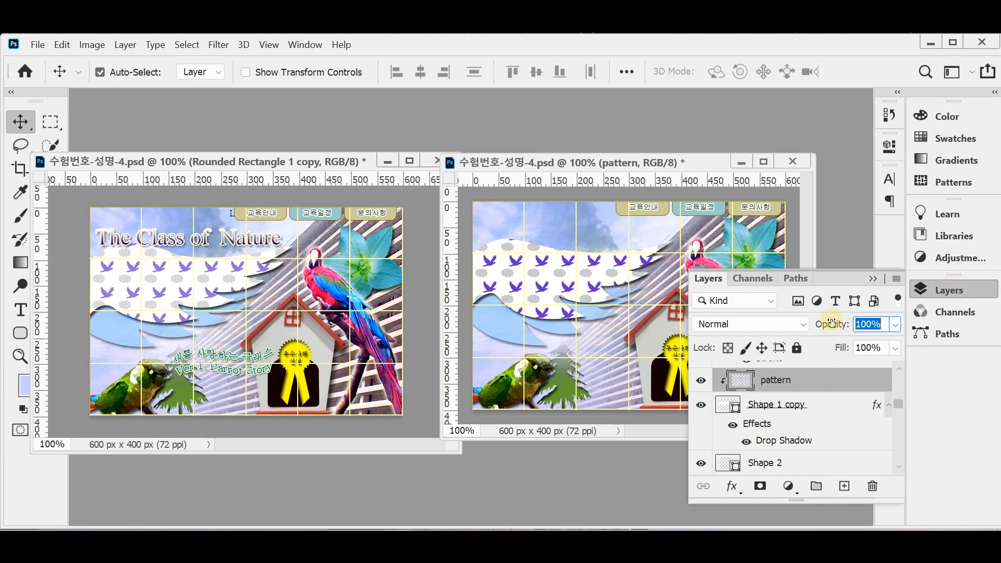
text(70)
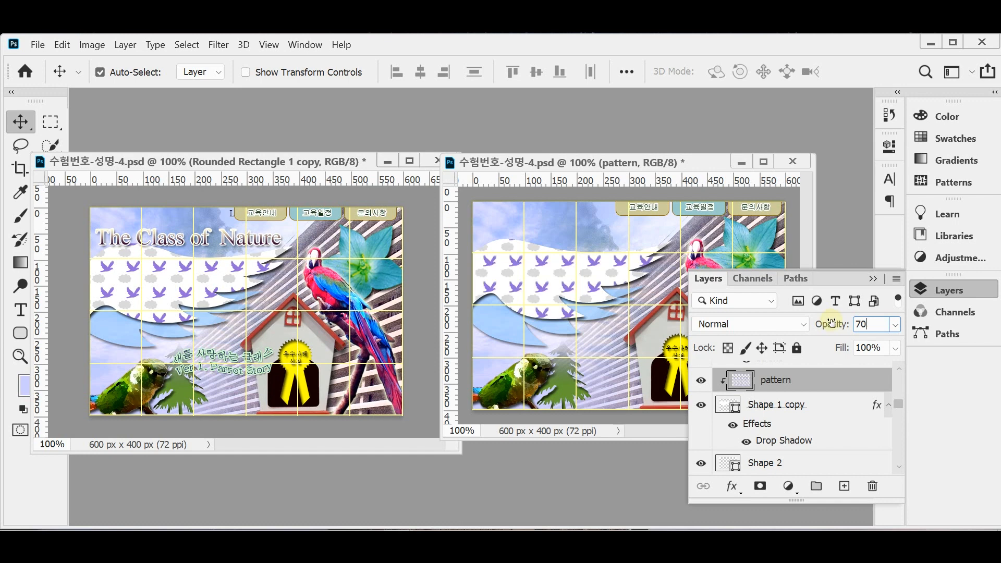
key(Return)
key(ctrl+s)
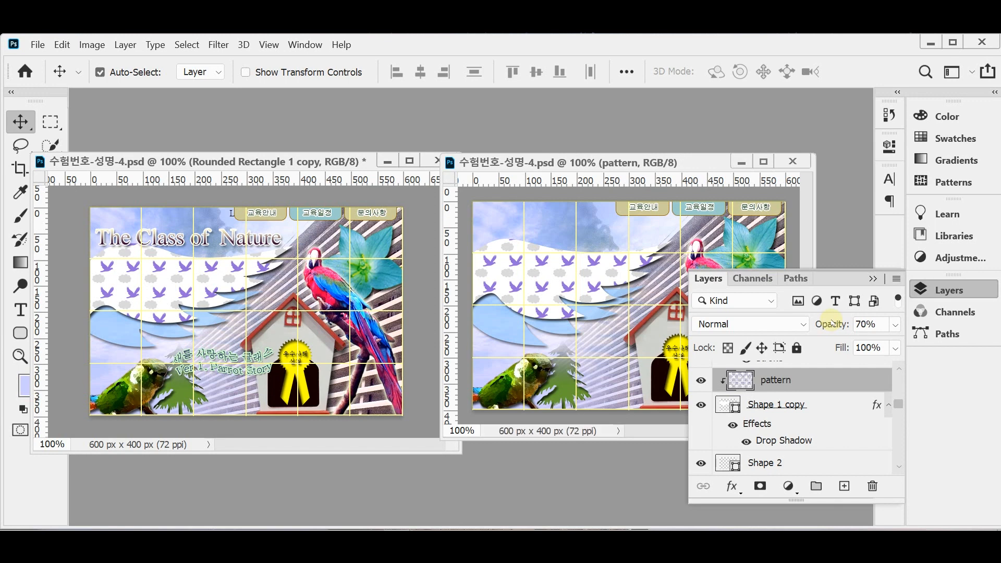
click(936, 295)
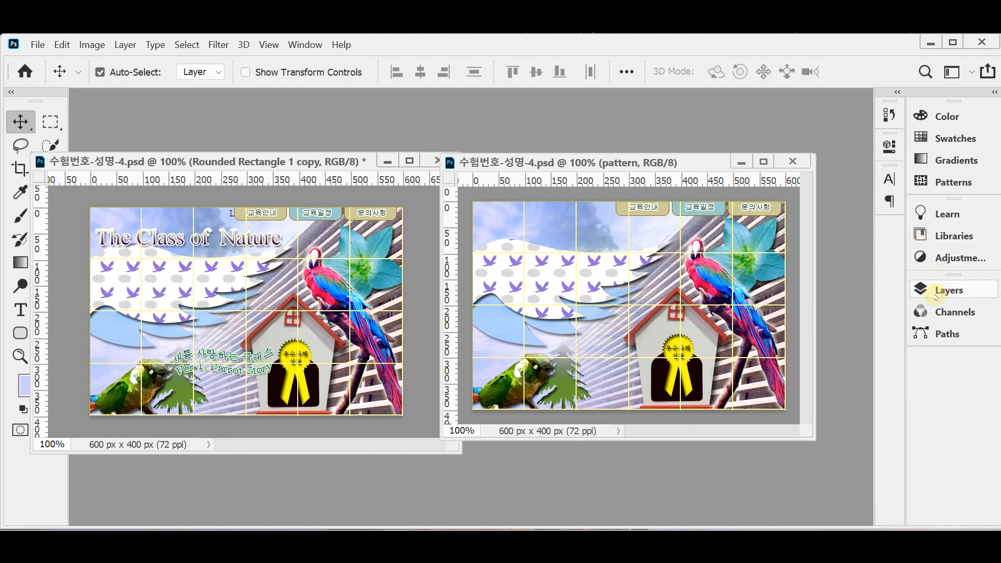
click(944, 291)
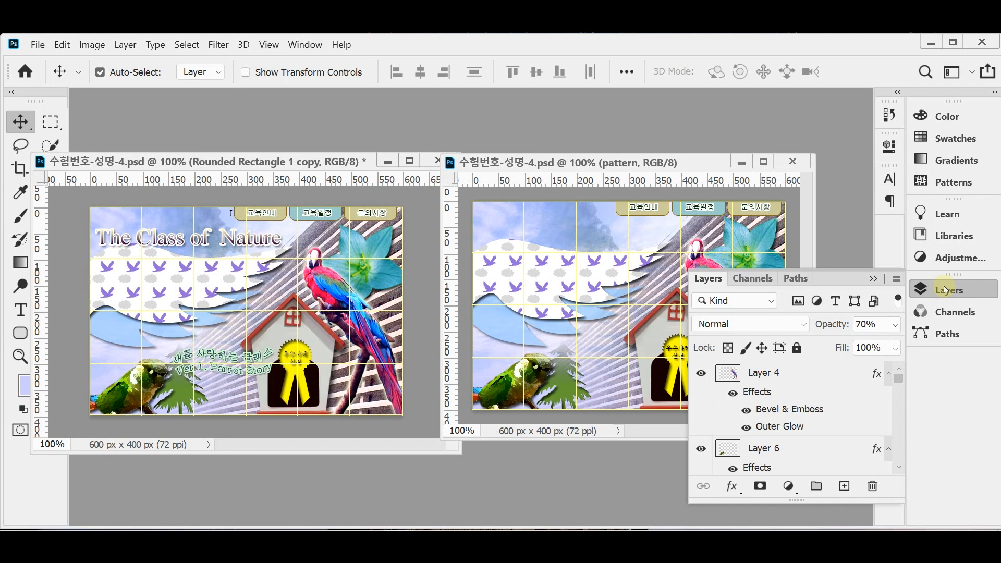
click(945, 290)
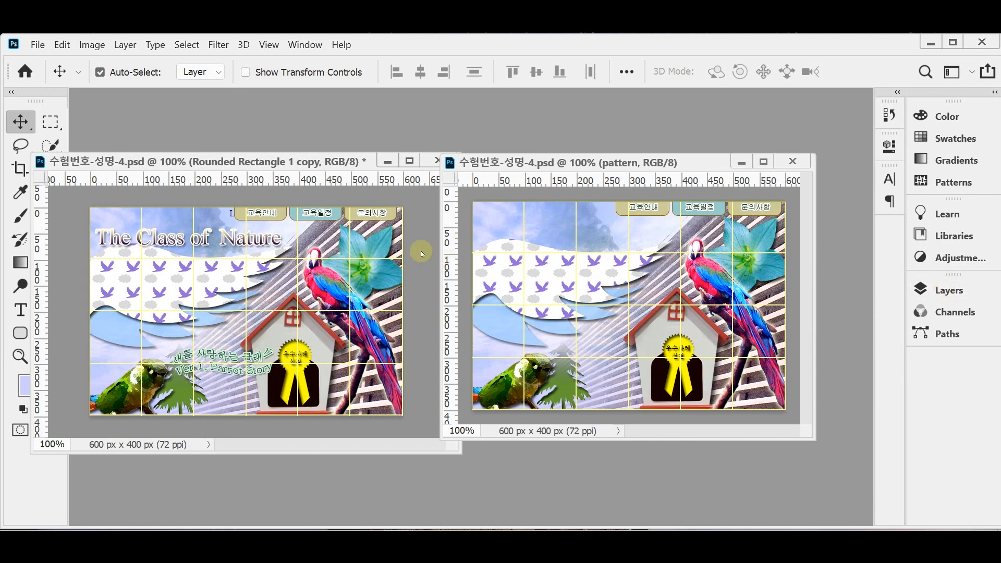
Step: Step the finished reference document back to an earlier history state to remove the stray text beside the 교육안내 button
click(277, 168)
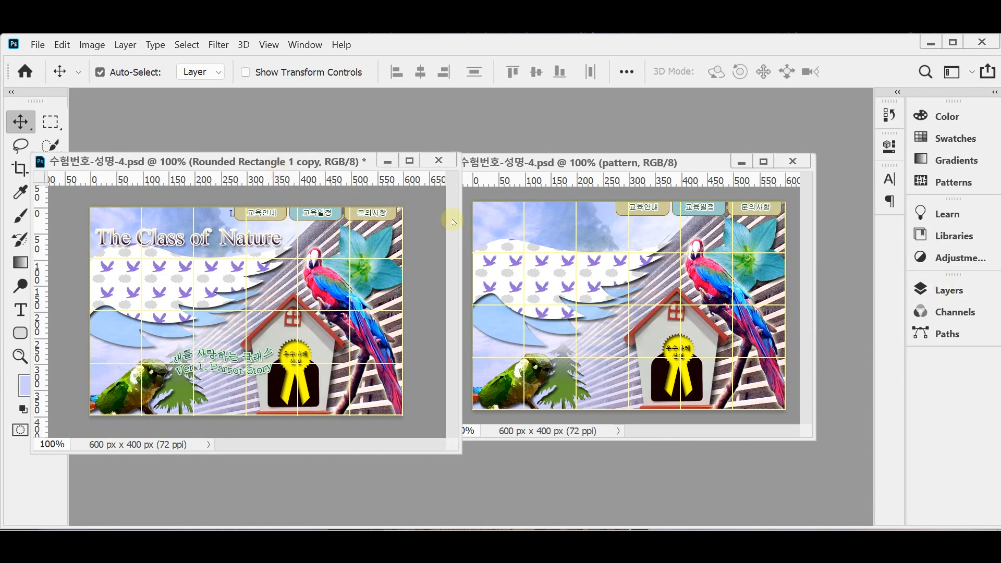
click(886, 115)
drag(866, 176, 866, 151)
click(853, 133)
click(887, 114)
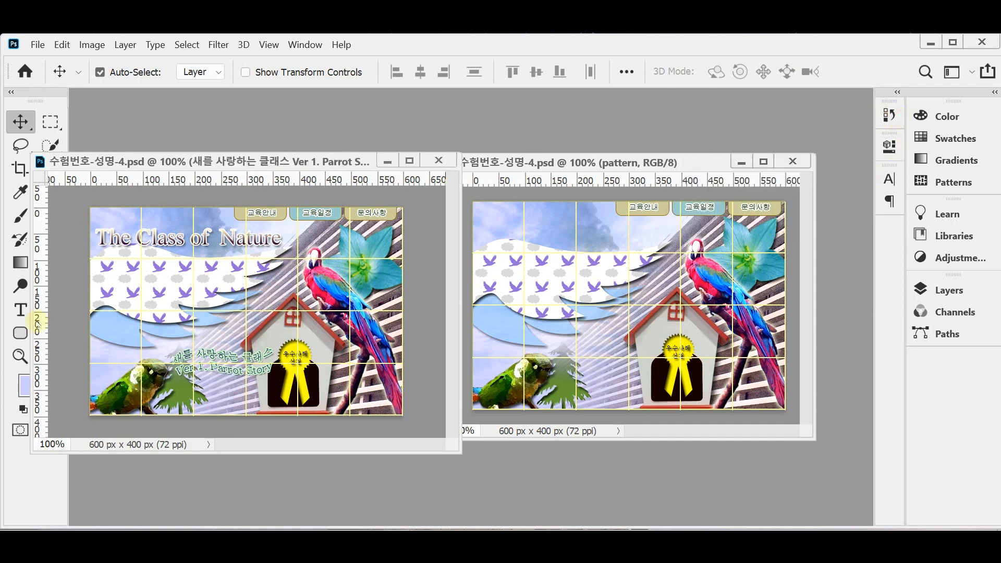
Step: Select the title The Class of Nature in the reference document and move its window clear of the tools
click(194, 243)
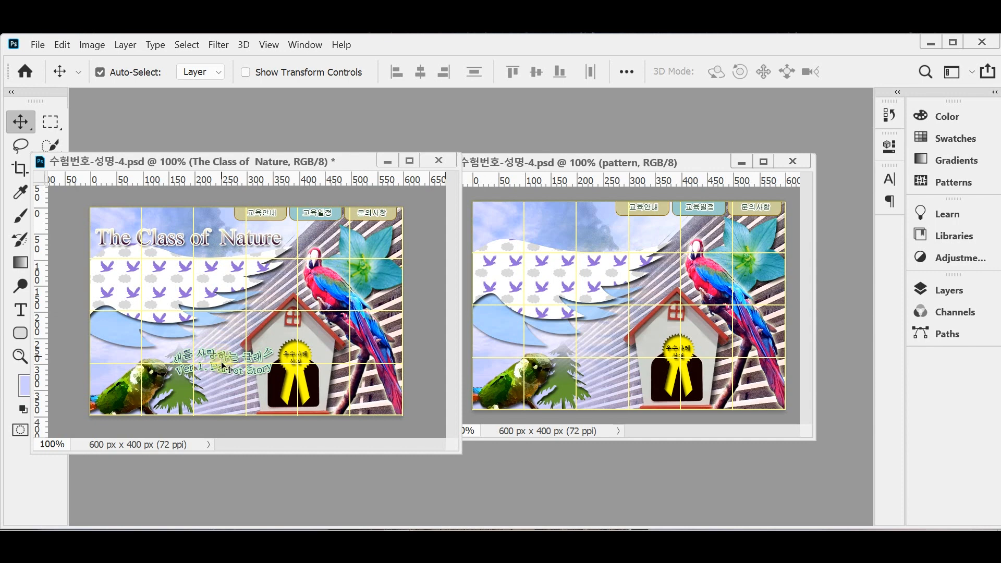
drag(281, 163, 303, 164)
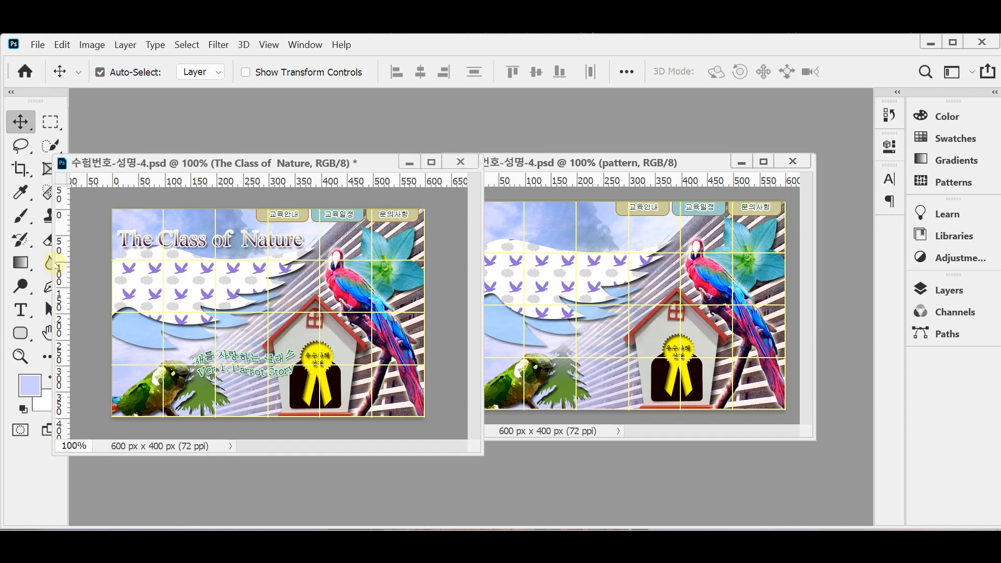
drag(58, 265, 80, 261)
Step: Examine the font, size and anti-aliasing settings of the title The Class of Nature in the reference document
click(22, 310)
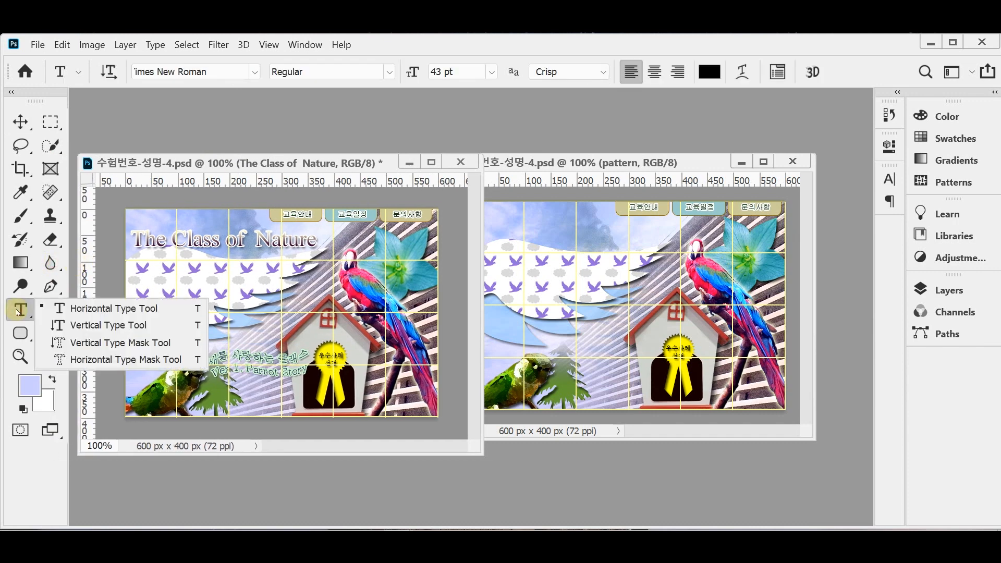
click(75, 312)
click(244, 240)
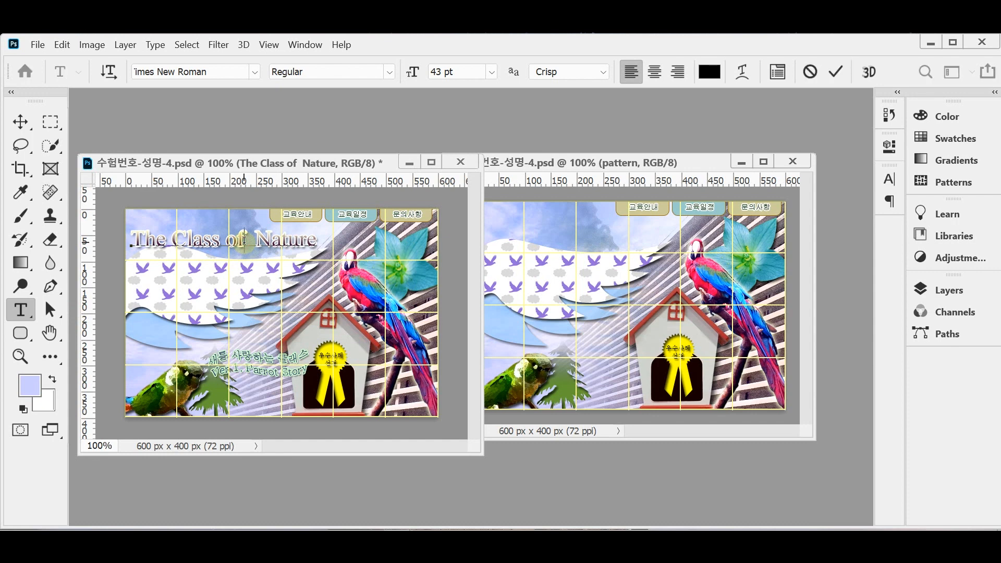
triple_click(244, 240)
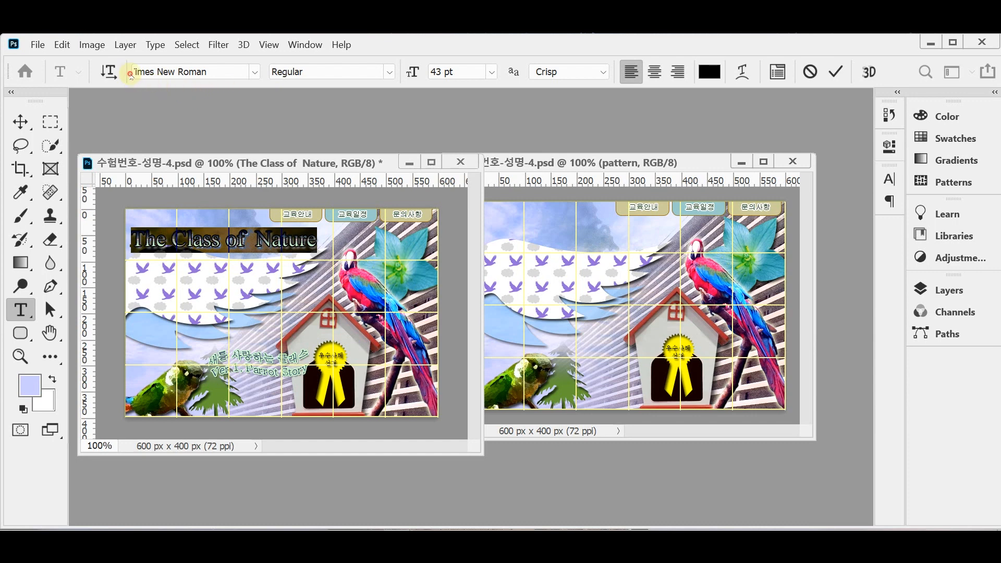
click(209, 72)
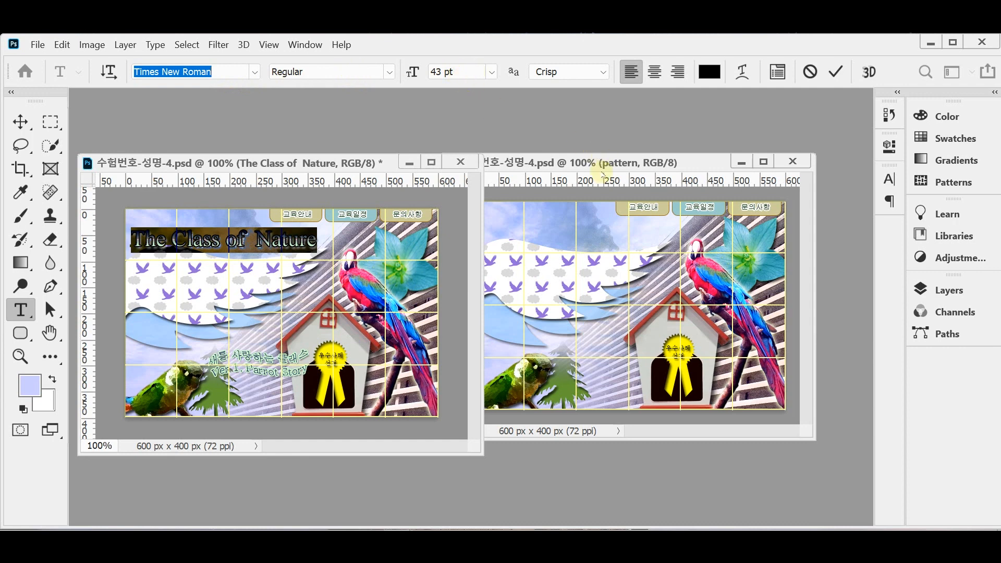
click(300, 241)
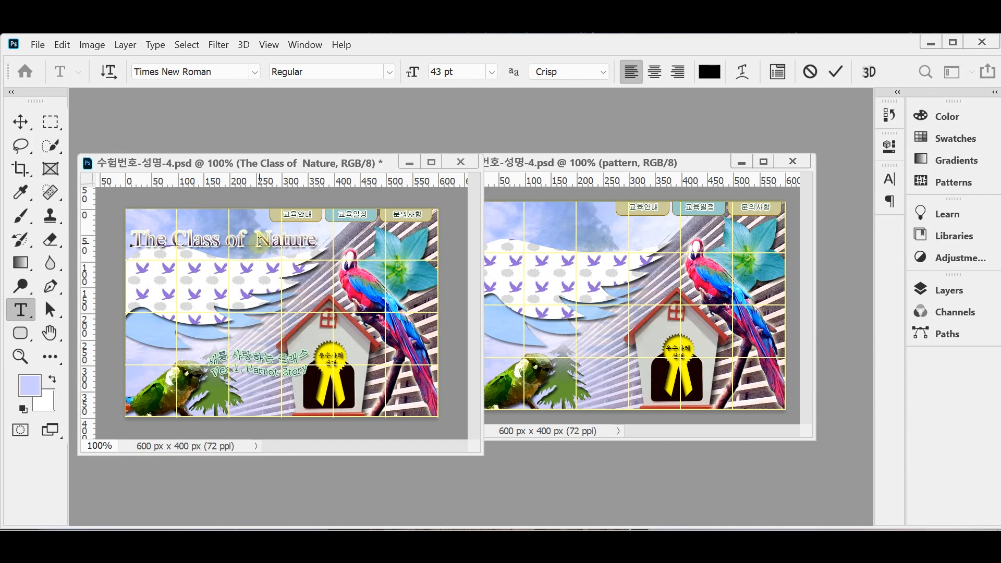
triple_click(260, 242)
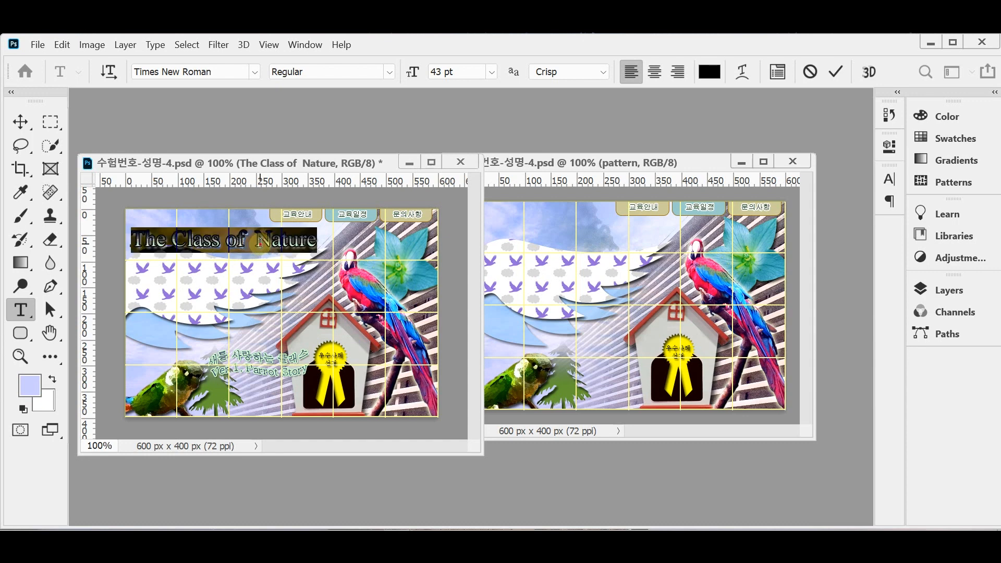
Step: Finish the title's text editing unchanged and copy The Class of Nature from the reference into the top of the working document
click(259, 241)
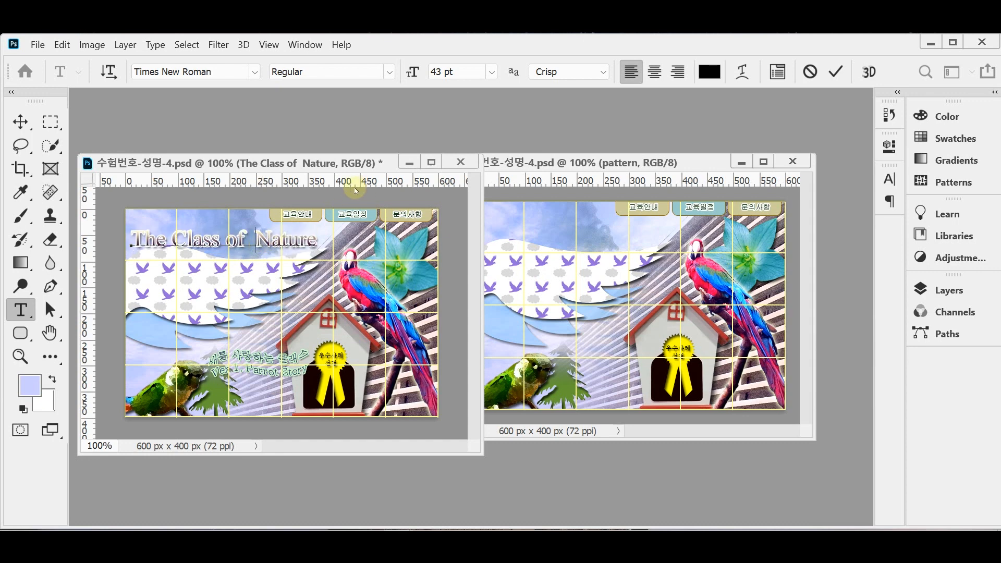
key(ctrl+Return)
drag(290, 247, 562, 238)
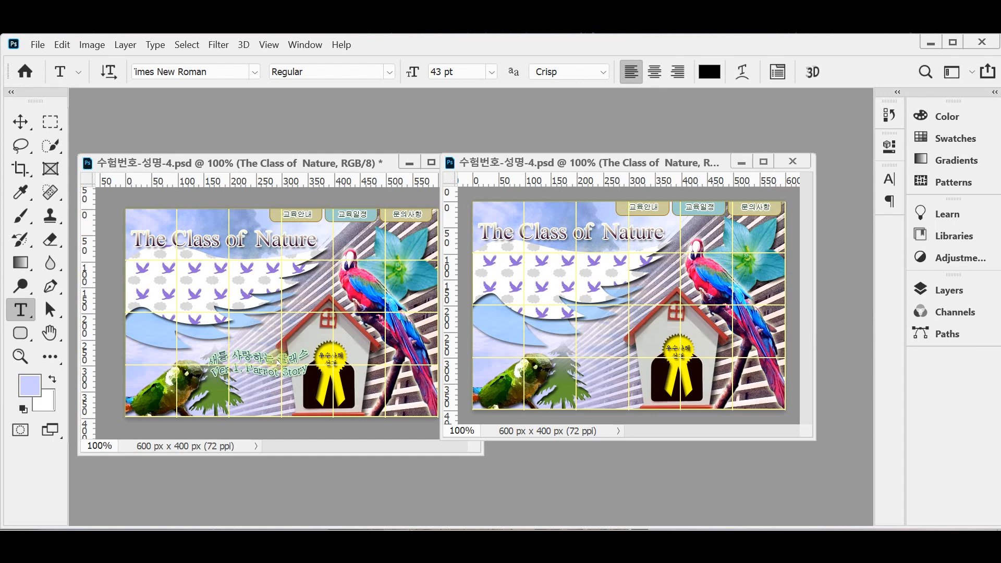
Step: Examine the type settings, text colour and Warp Text options of the subtitle 새를 사랑하는 클래스 Ver 1. Parrot Story in the reference document
click(266, 371)
click(267, 371)
key(ctrl+a)
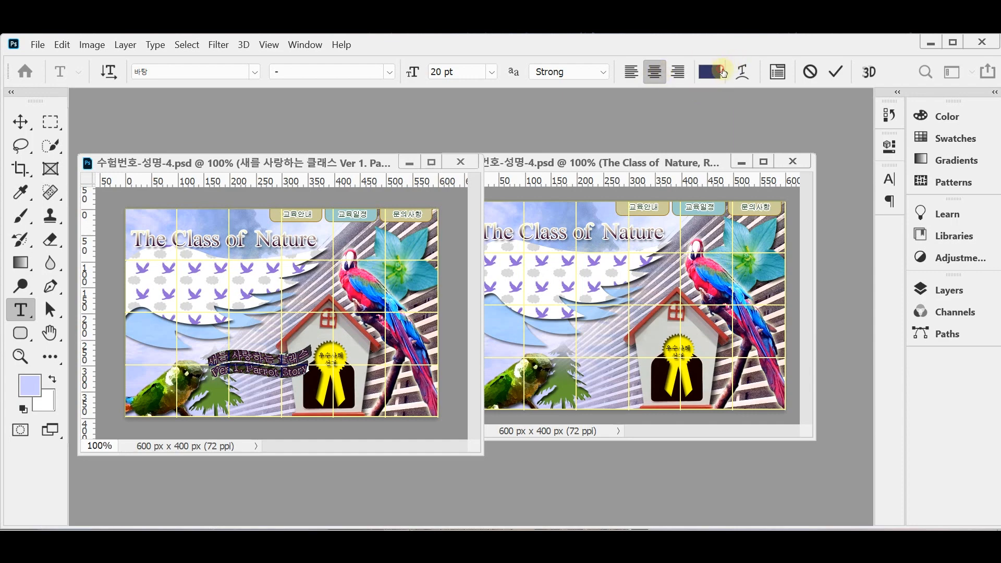
click(709, 72)
click(724, 205)
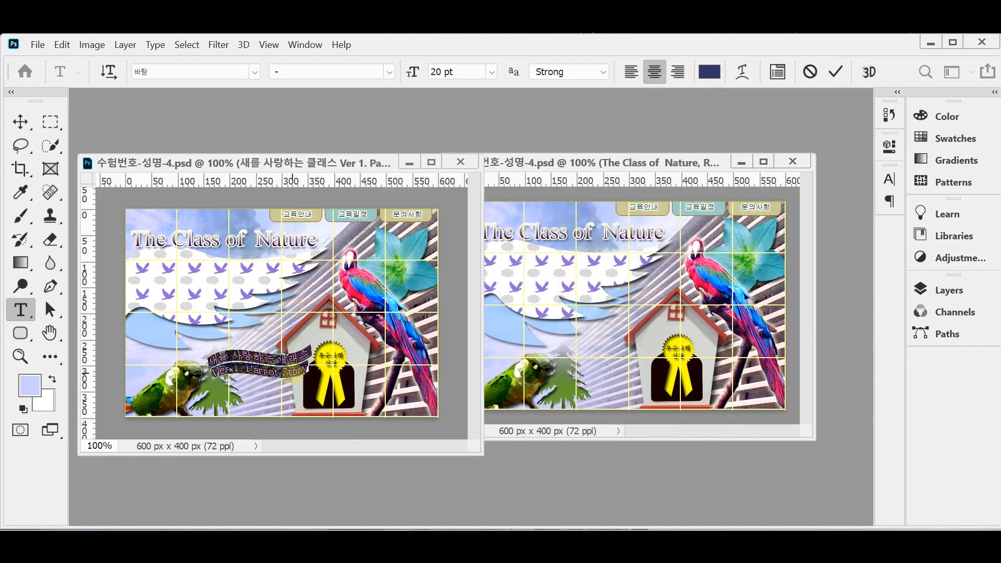
key(ctrl)
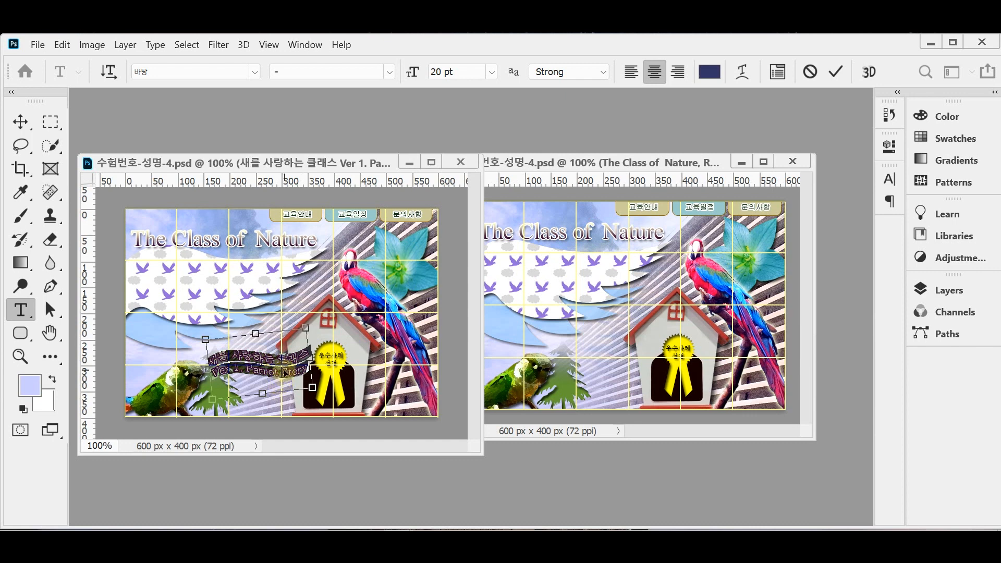
click(948, 289)
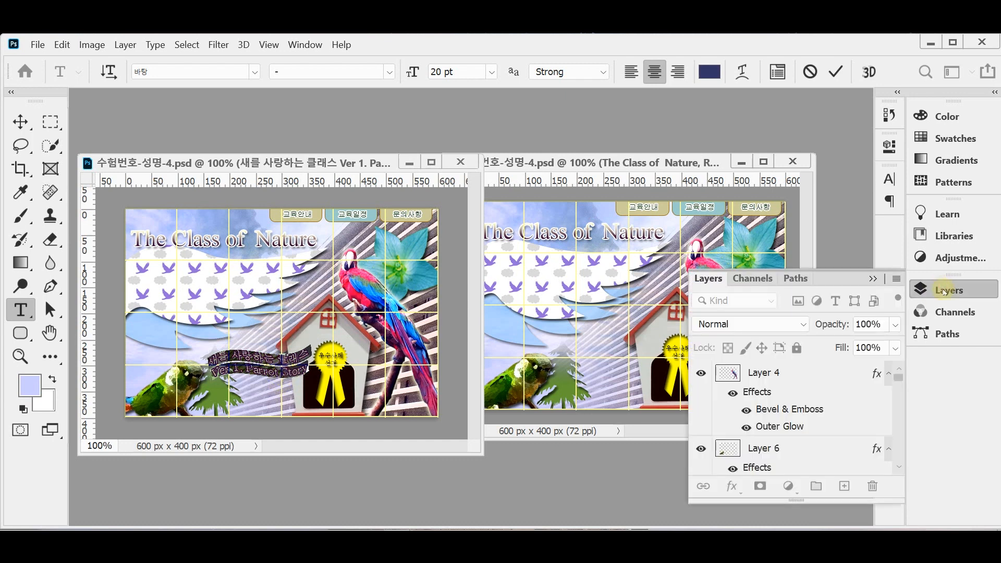
click(742, 72)
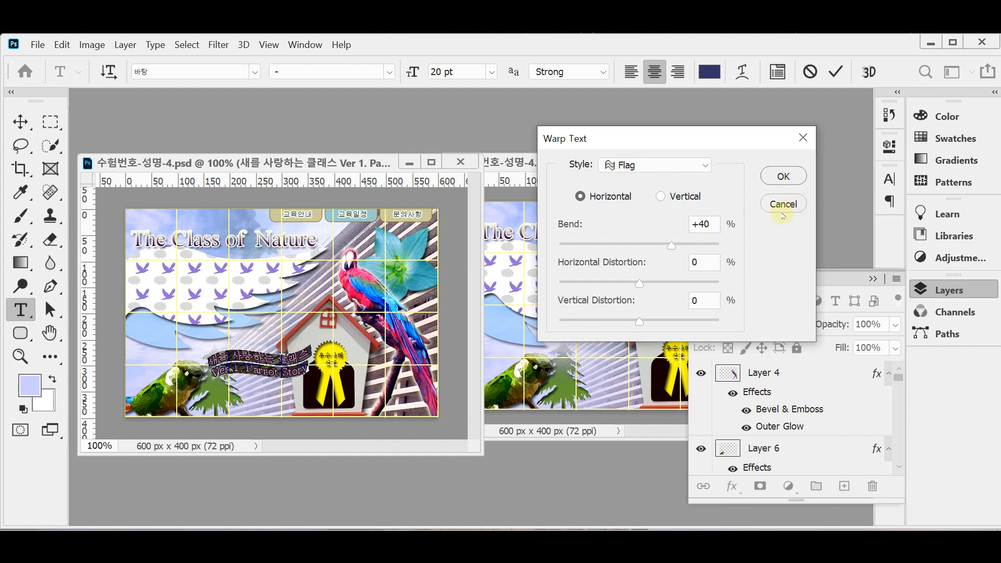
click(782, 204)
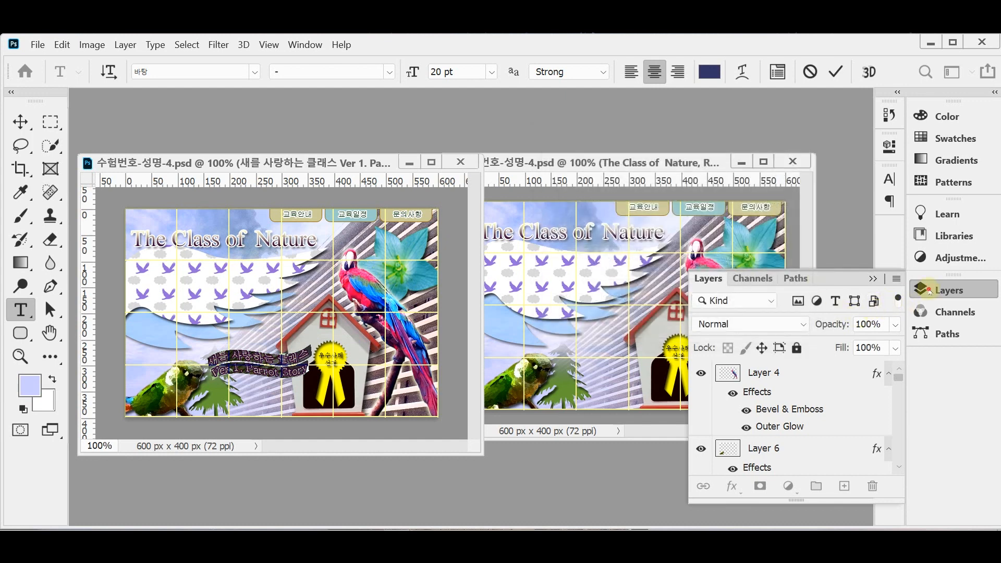
click(916, 290)
drag(291, 379, 598, 379)
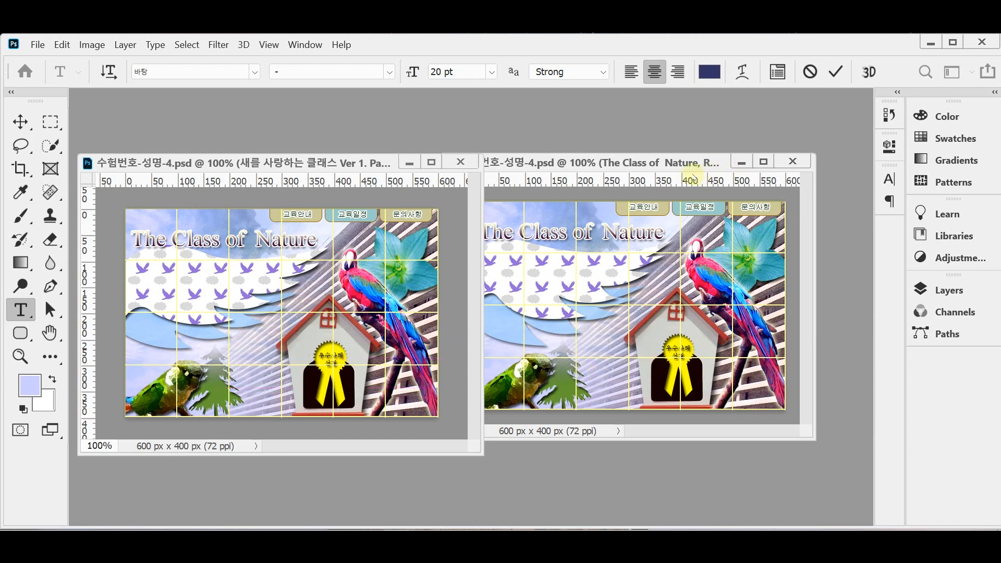
click(283, 163)
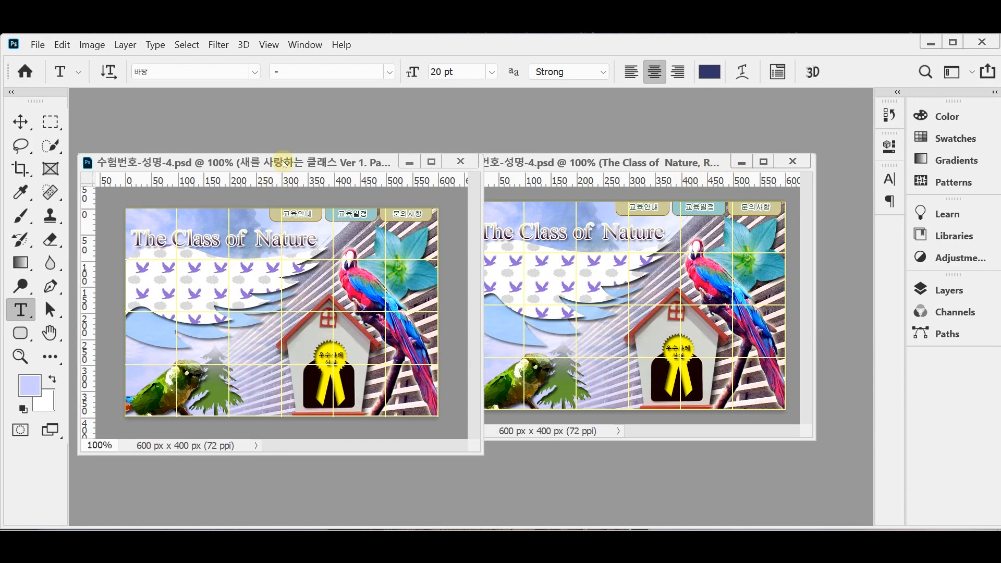
key(ctrl+z)
Step: Copy the subtitle 새를 사랑하는 클래스 Ver 1. Parrot Story from the reference to above the tree in the working document and save it
drag(265, 371, 628, 376)
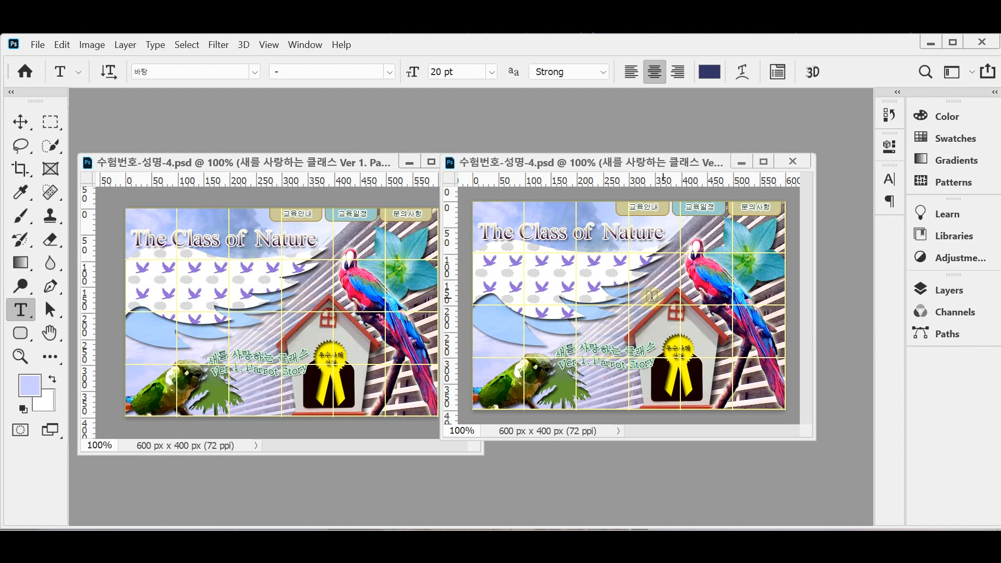
key(ctrl+s)
Step: Hide the working document's guides and save a JPEG as 수험번호-성명-4.jpg in the Documents folder GTQ at quality 8
key(ctrl+apostrophe)
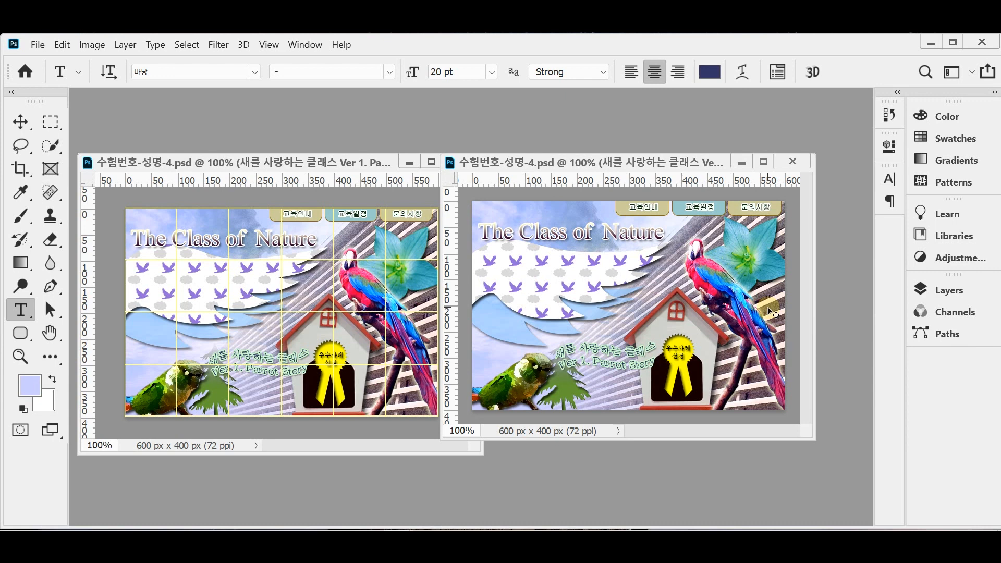
key(ctrl+shift+s)
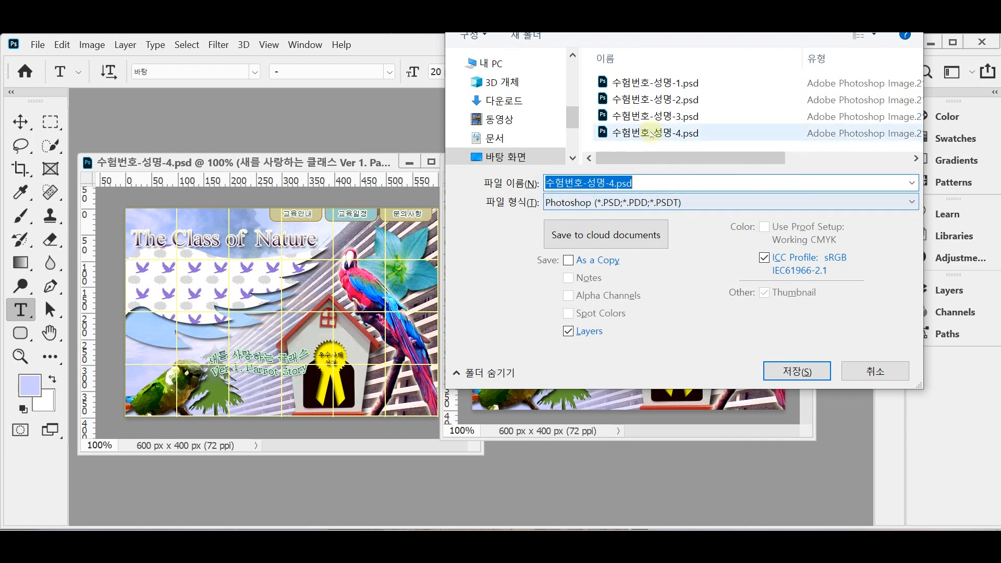
click(513, 138)
scroll(662, 119, down, 3)
double_click(600, 141)
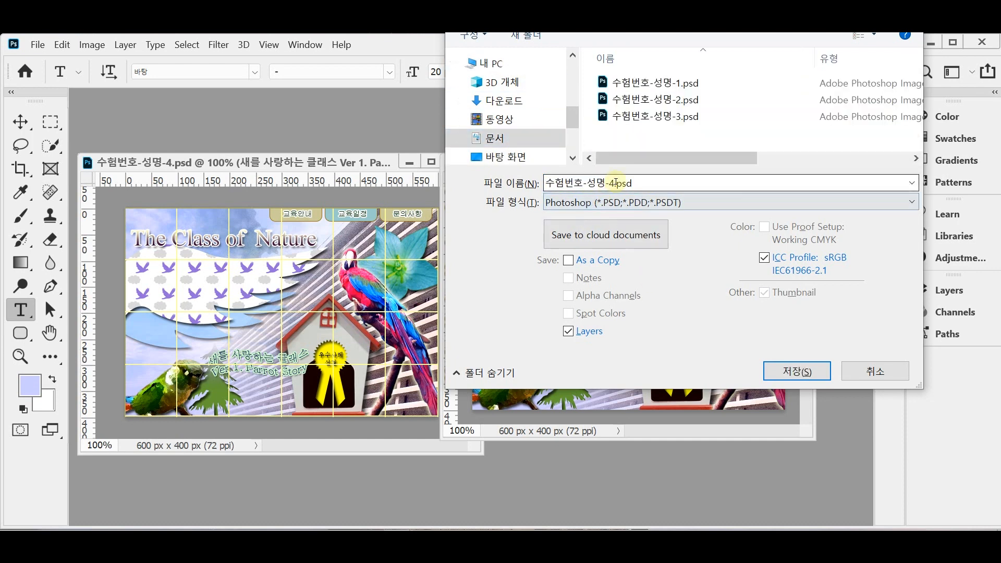
click(696, 201)
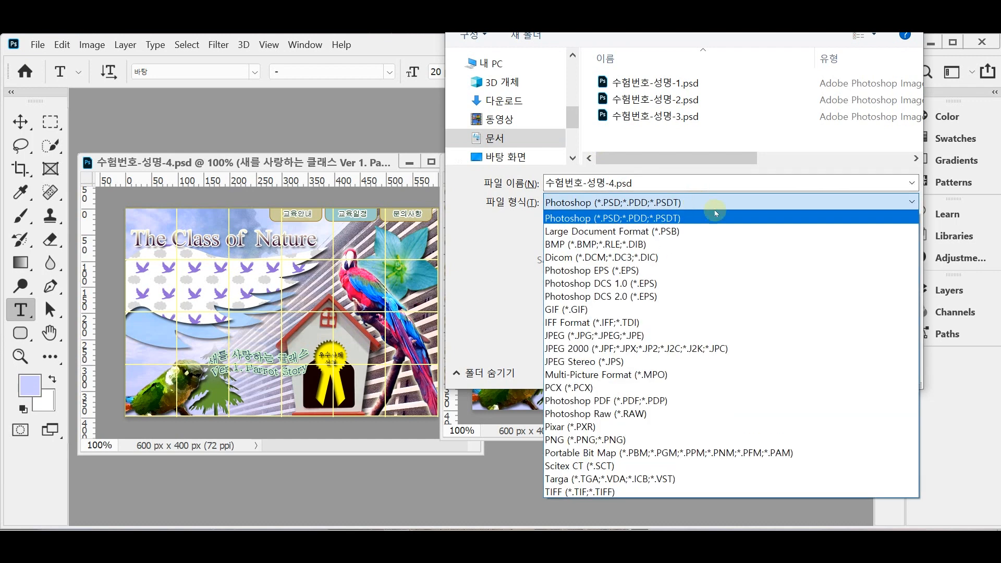
click(691, 337)
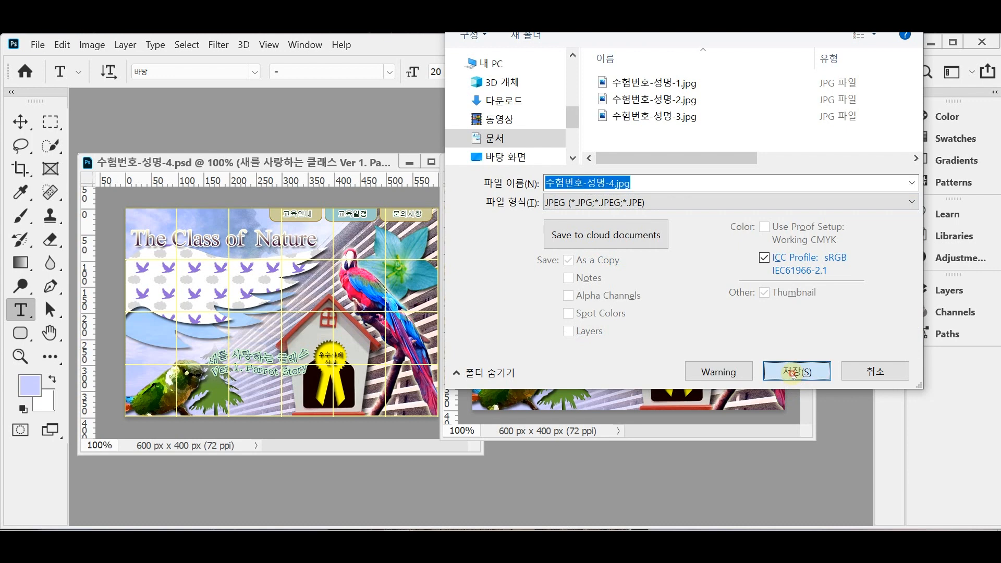
click(792, 372)
text(8)
click(584, 155)
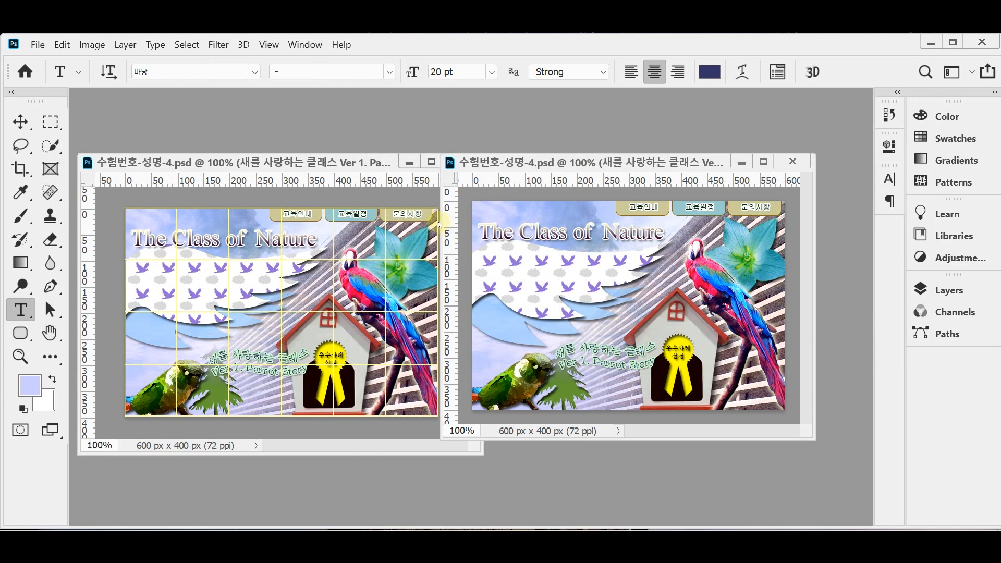
Step: Resize the working document's image to 60 px wide with its proportions kept
click(91, 45)
click(112, 152)
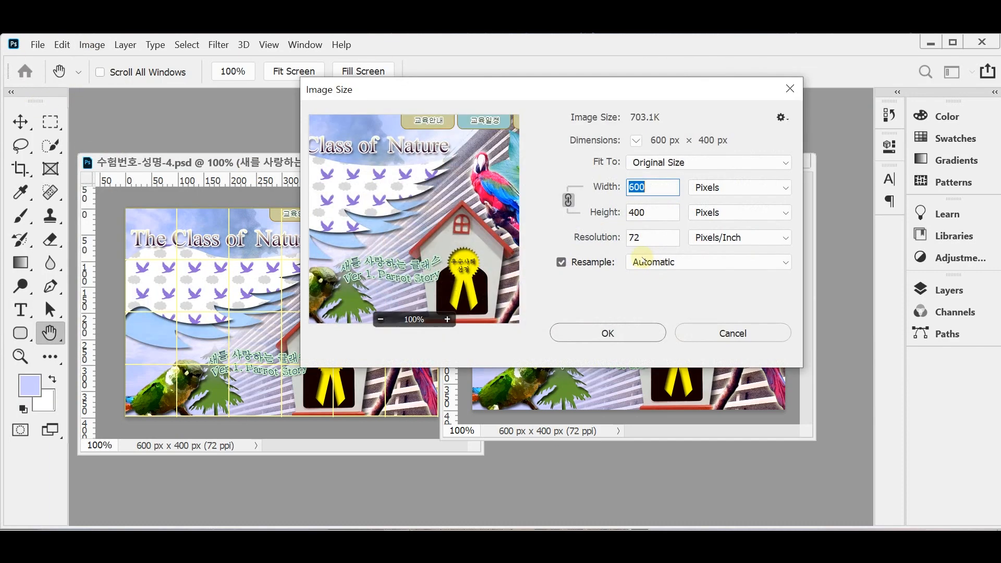
text(60)
click(613, 332)
key(t)
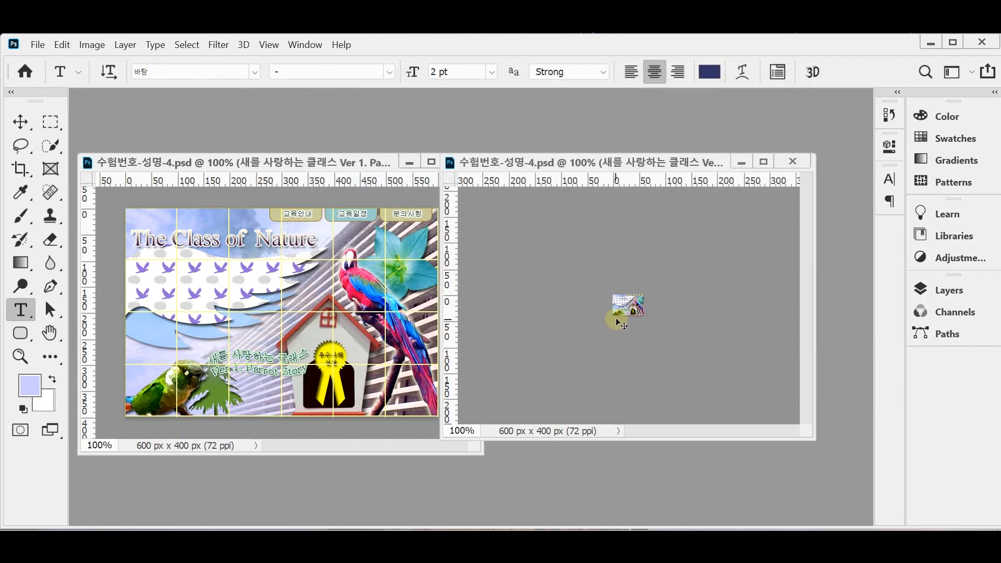
Step: Save the reduced image as the layered Photoshop file 수험번호-성명-4.psd in the Documents folder GTQ
key(ctrl+shift+s)
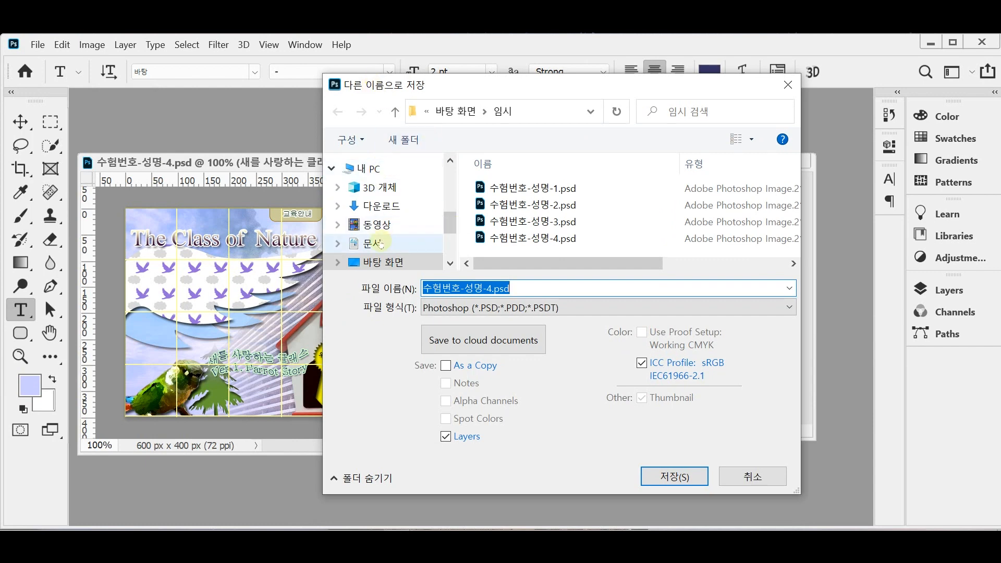
click(371, 243)
scroll(519, 250, down, 3)
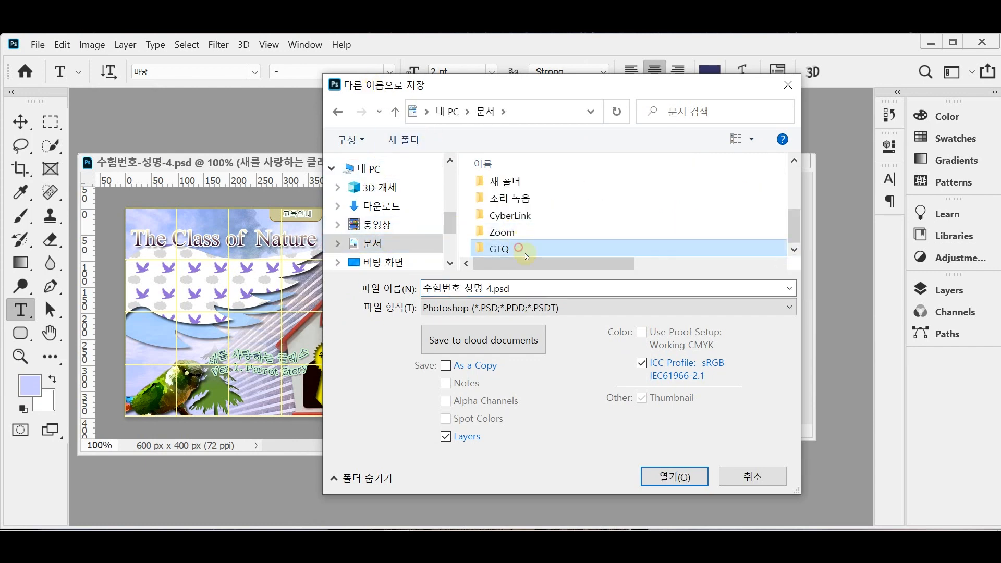
double_click(500, 248)
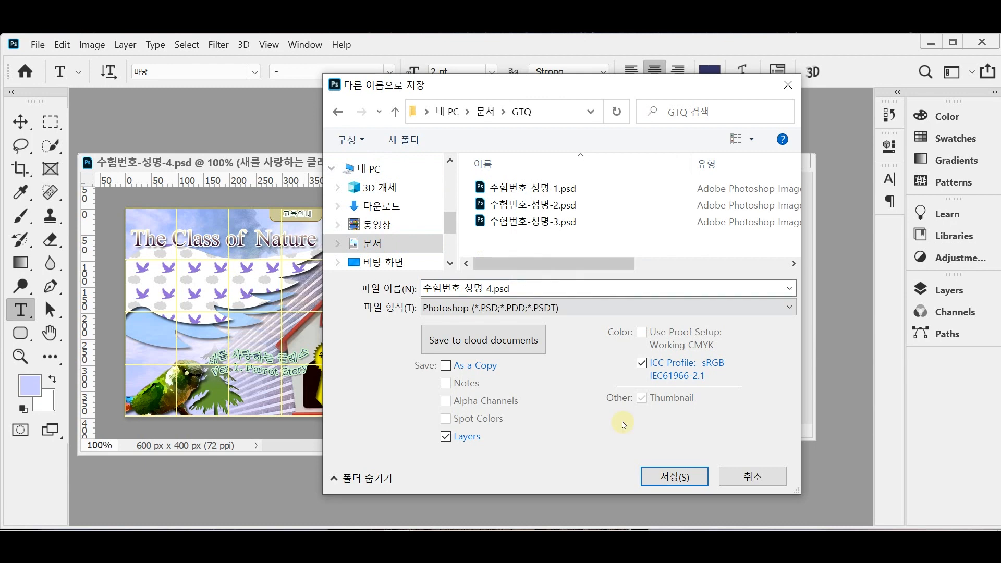
click(671, 477)
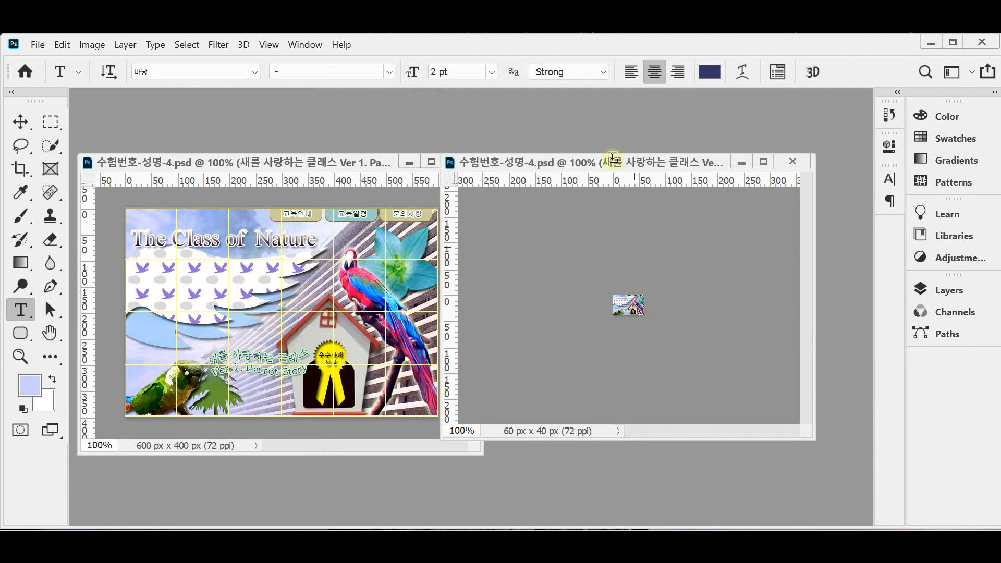